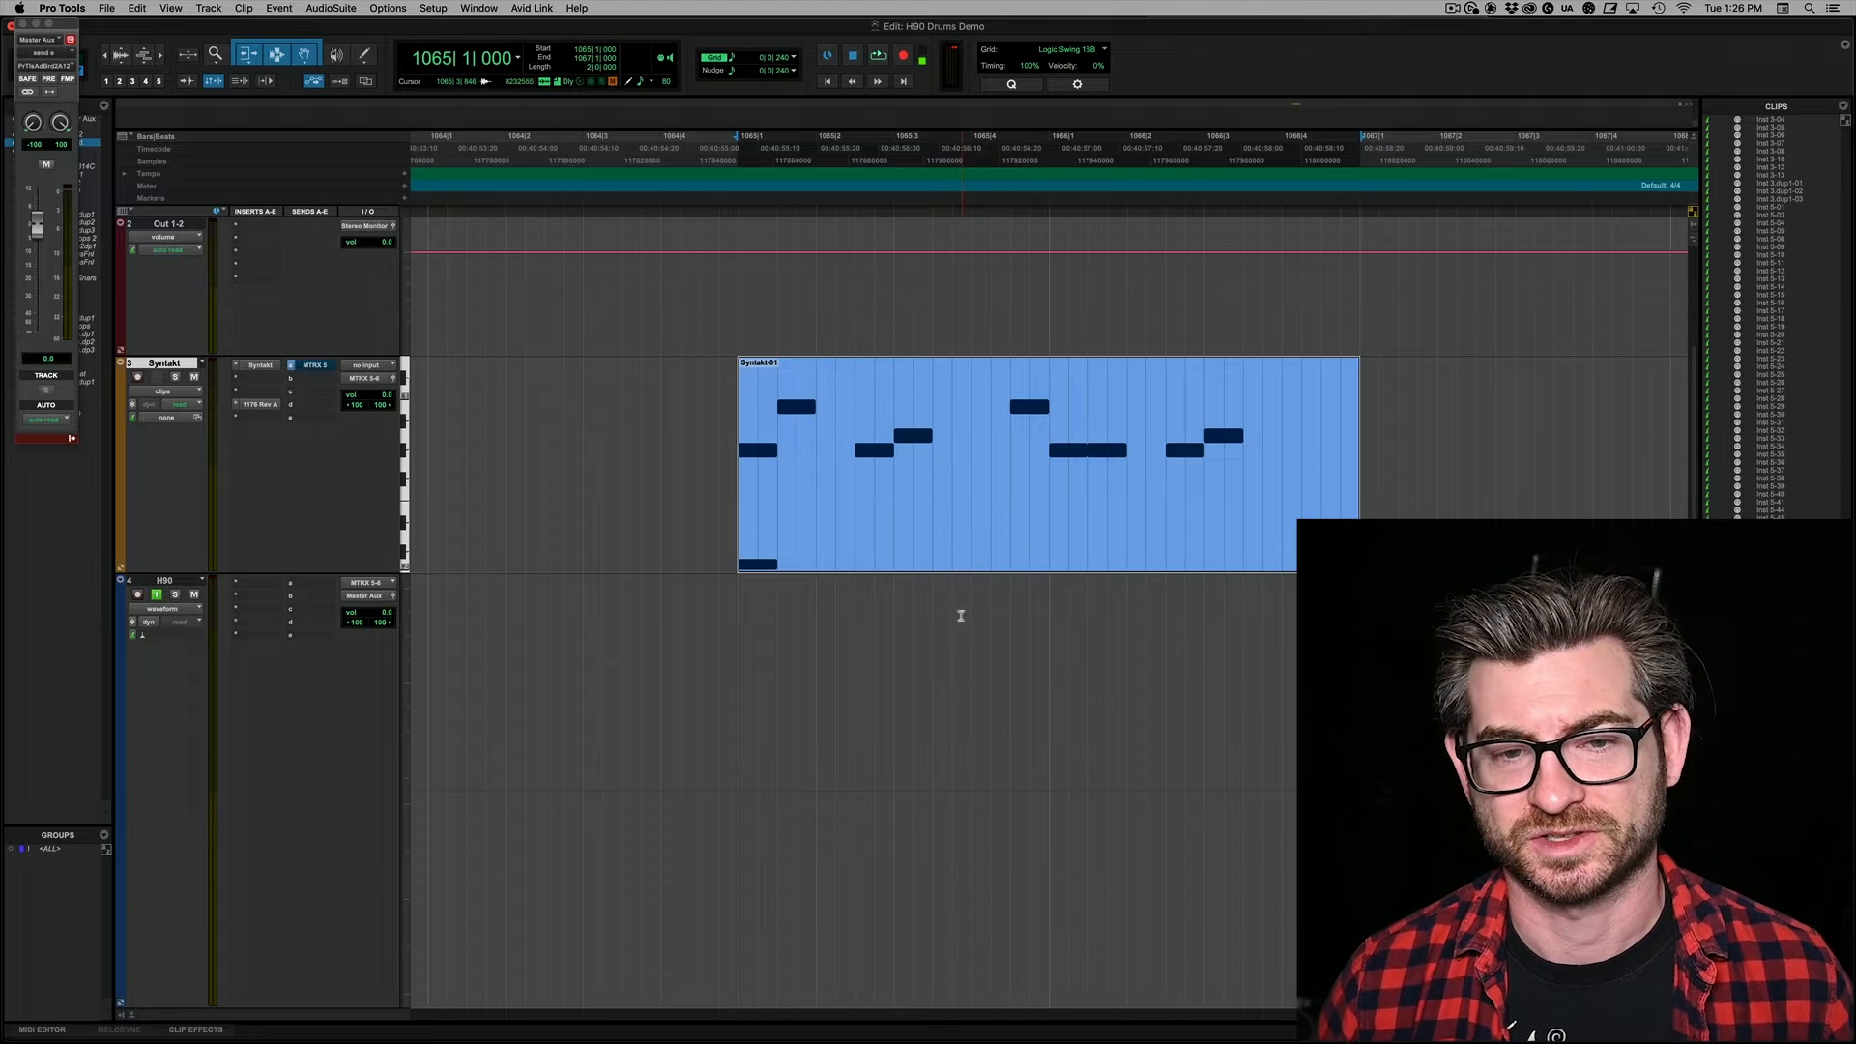
Step: Play the Syntakt drum loop from bar 1065 to audition it, and stop playback
{"action": "left_click", "coordinate": [965, 561]}
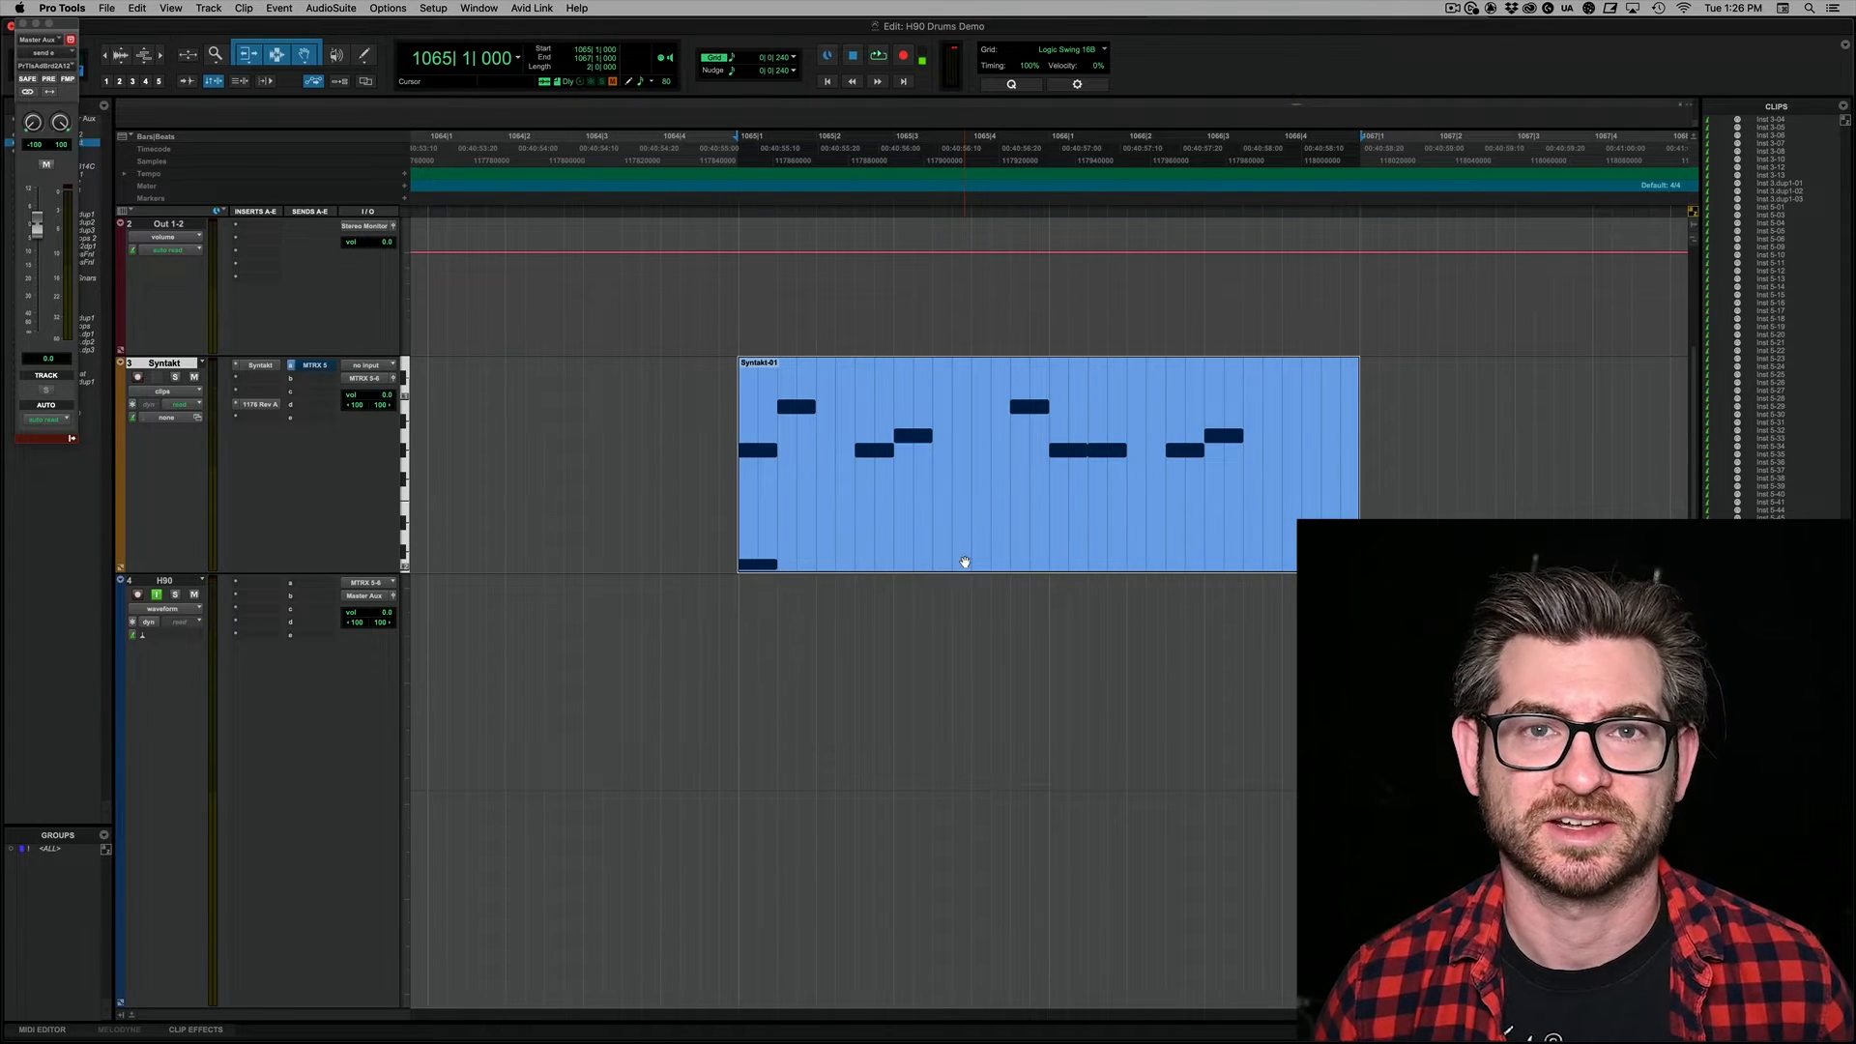
{"action": "key", "text": "space"}
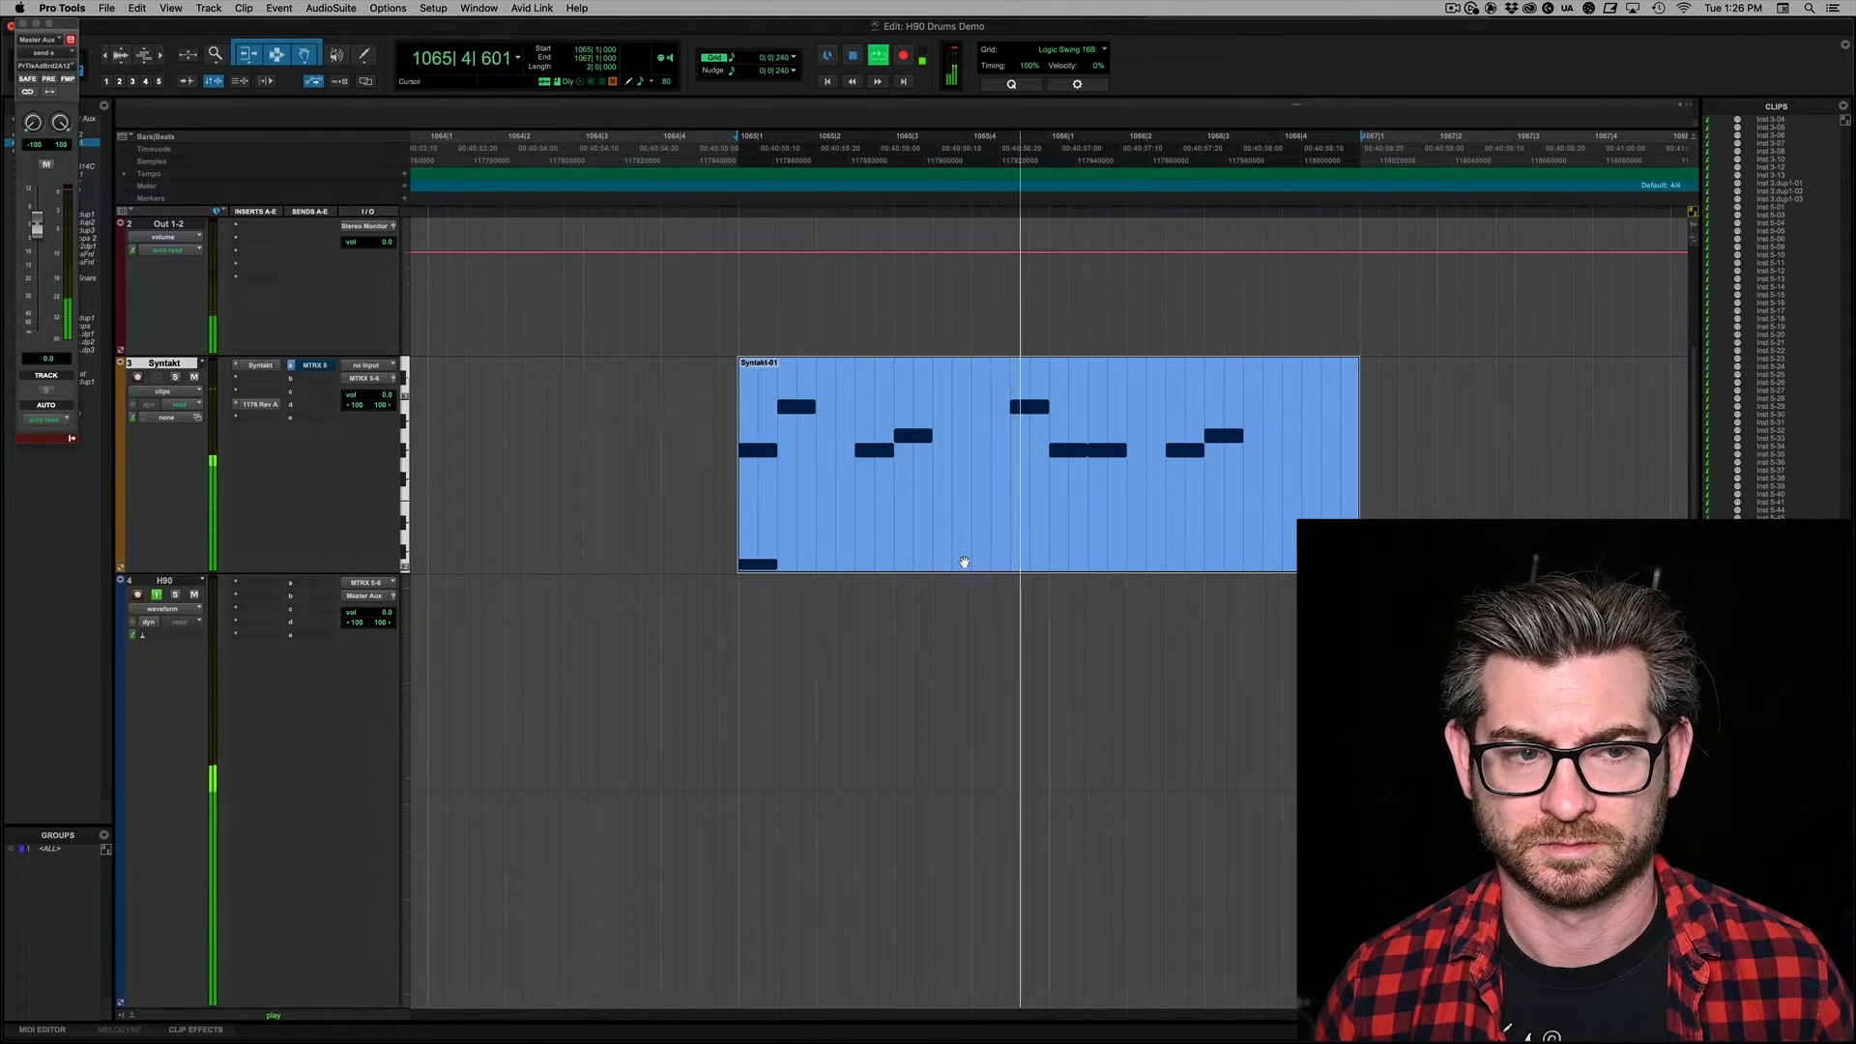
{"action": "key", "text": "space"}
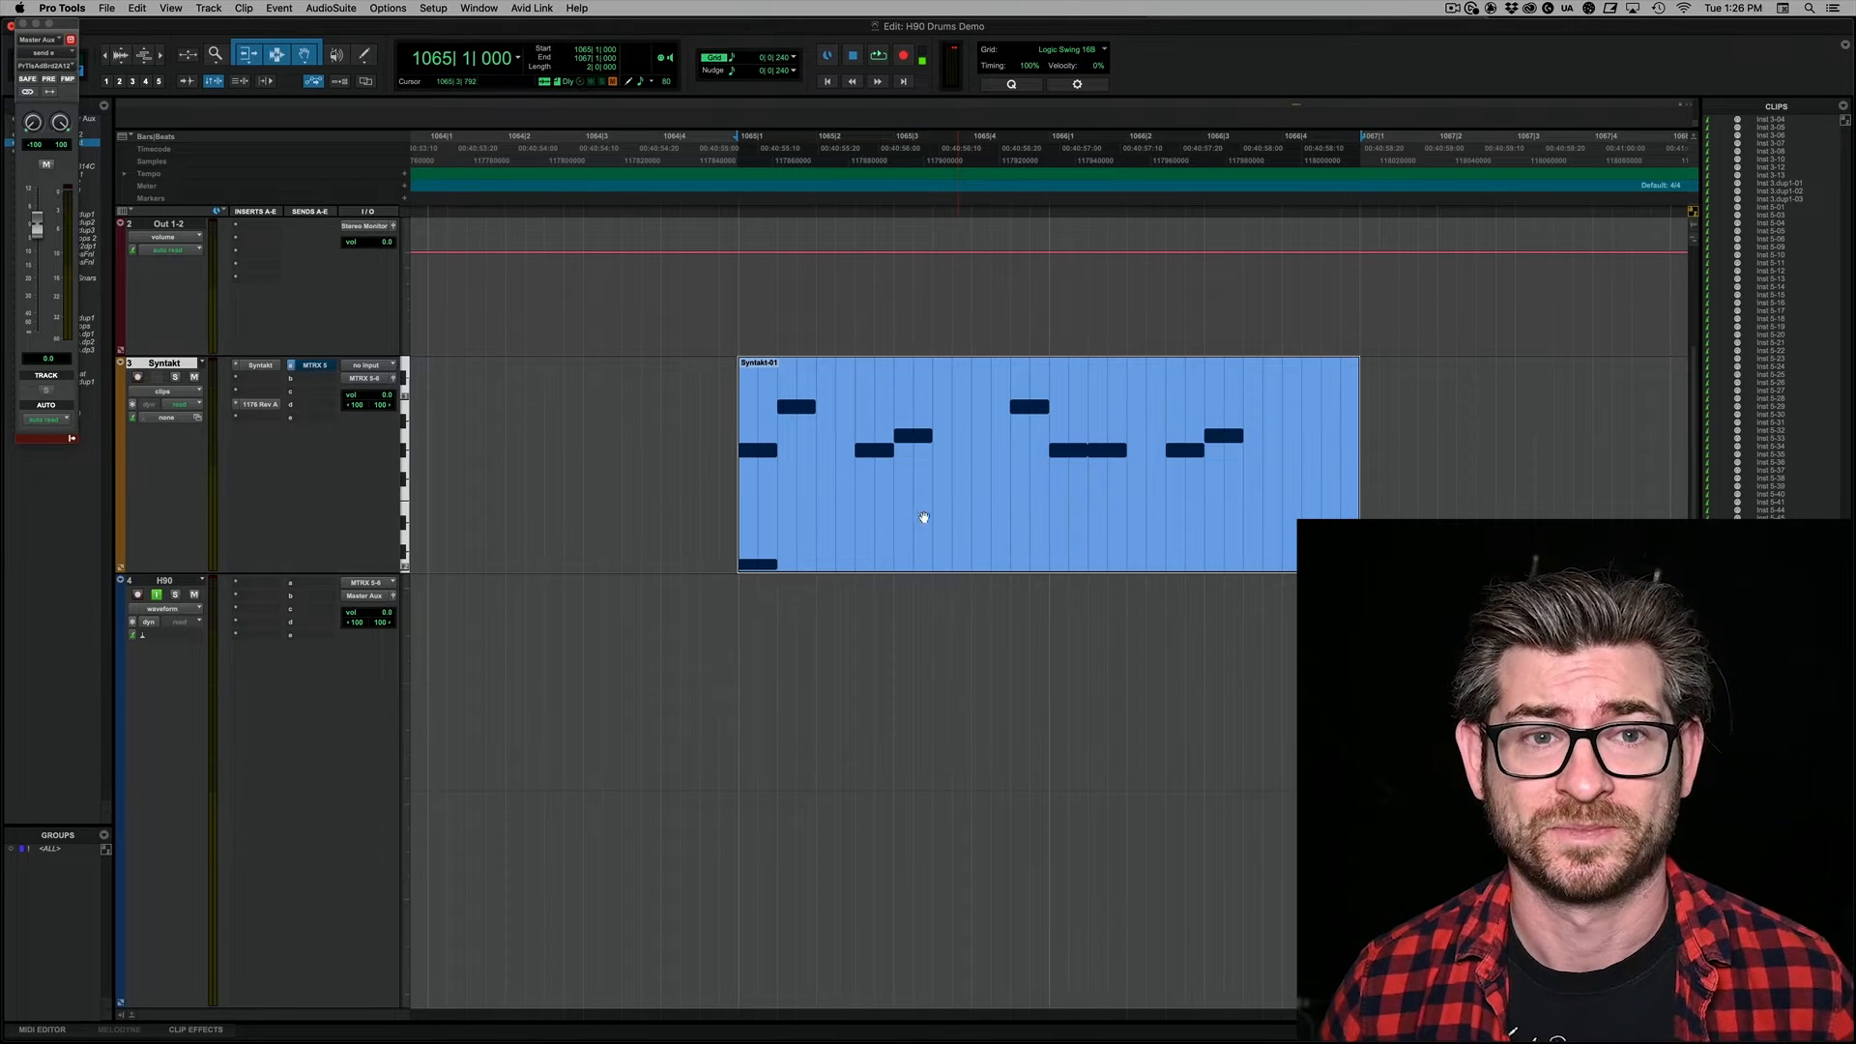
Step: Open the MIDI Beat Clock settings and confirm them with the clock enabled for the H90 Pedal
{"action": "left_click", "coordinate": [435, 10]}
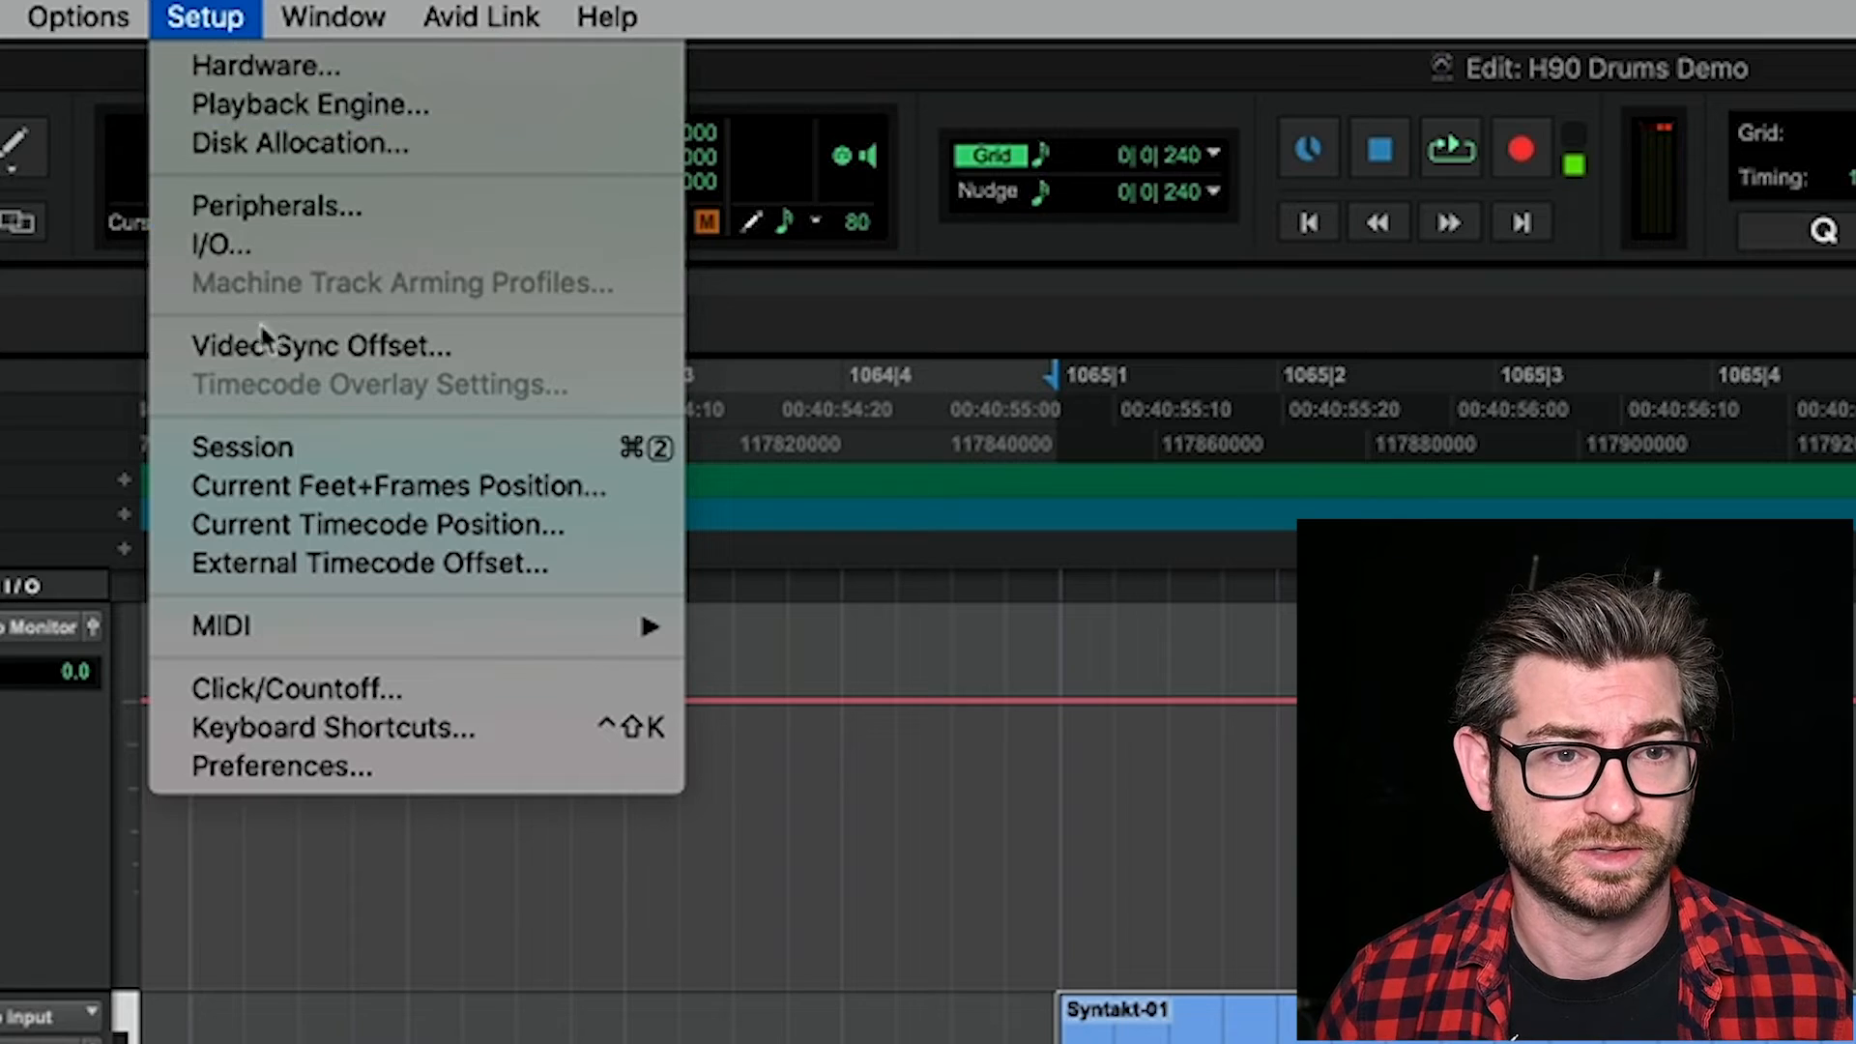
{"action": "mouse_move", "coordinate": [322, 624]}
{"action": "left_click", "coordinate": [905, 664]}
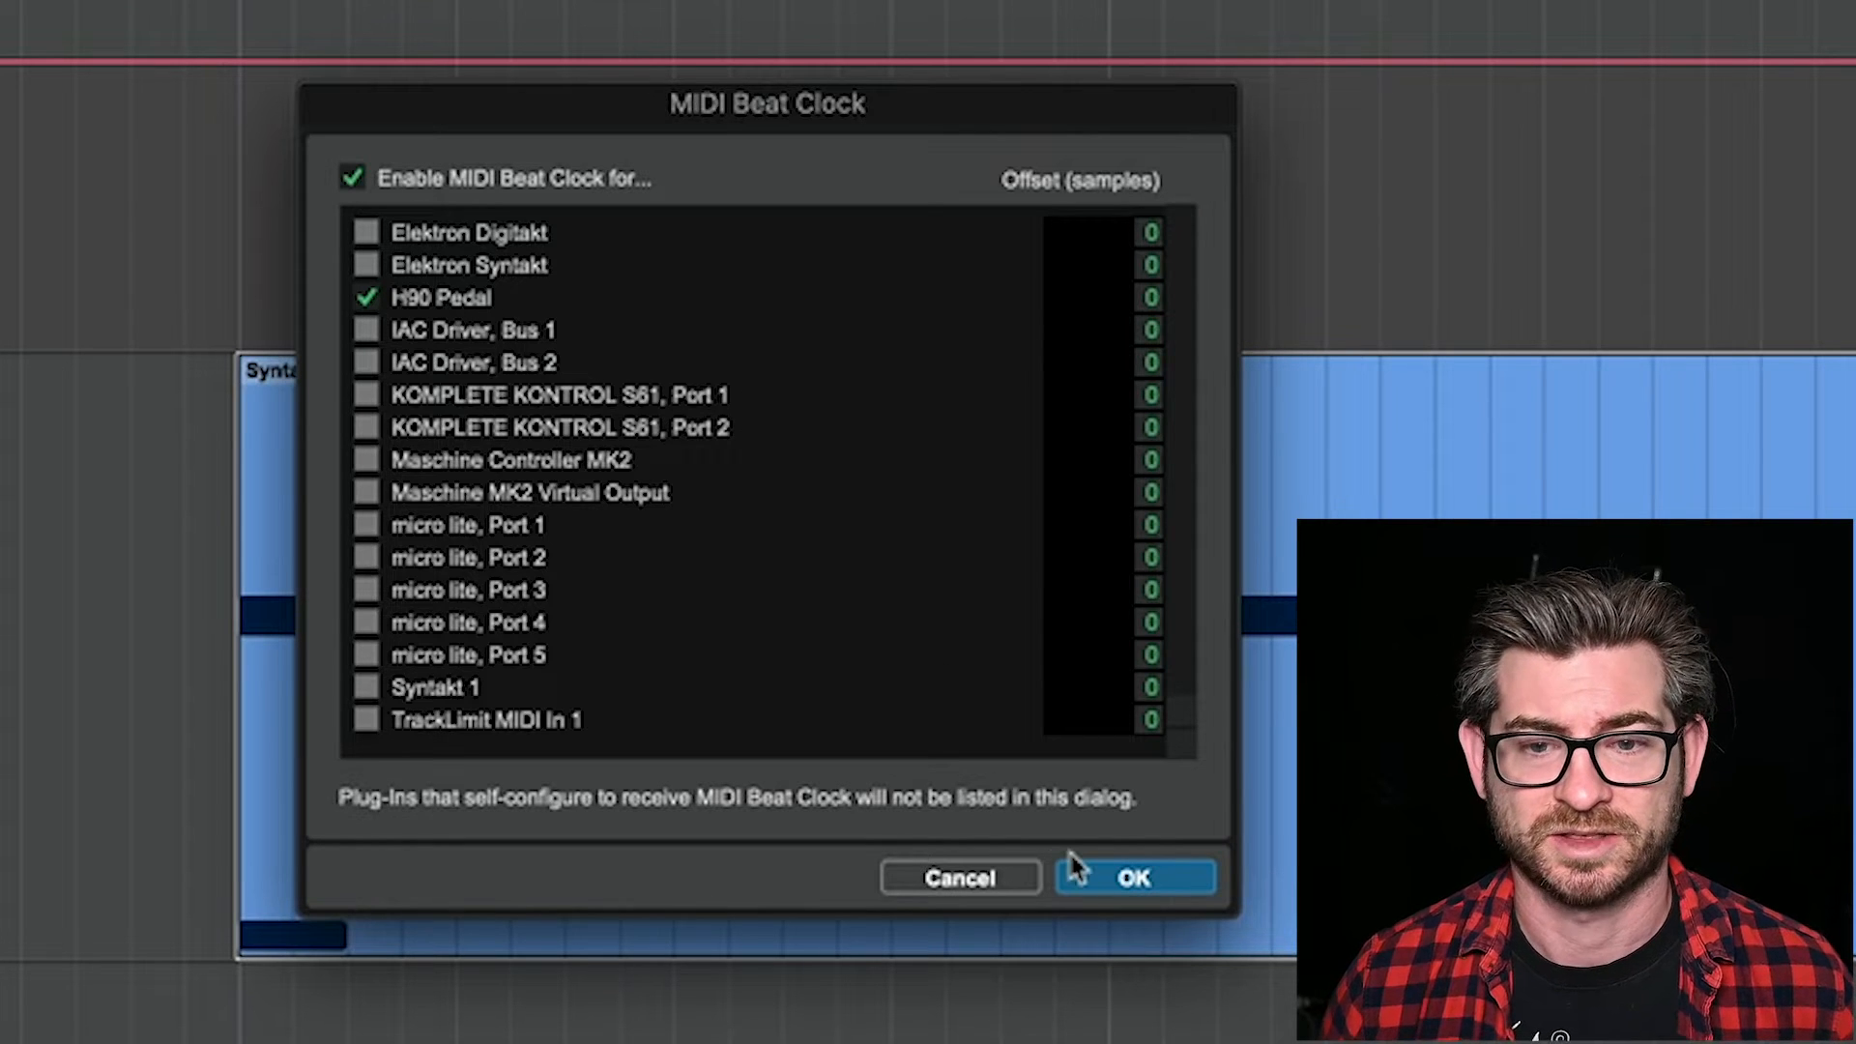
{"action": "left_click", "coordinate": [1111, 882]}
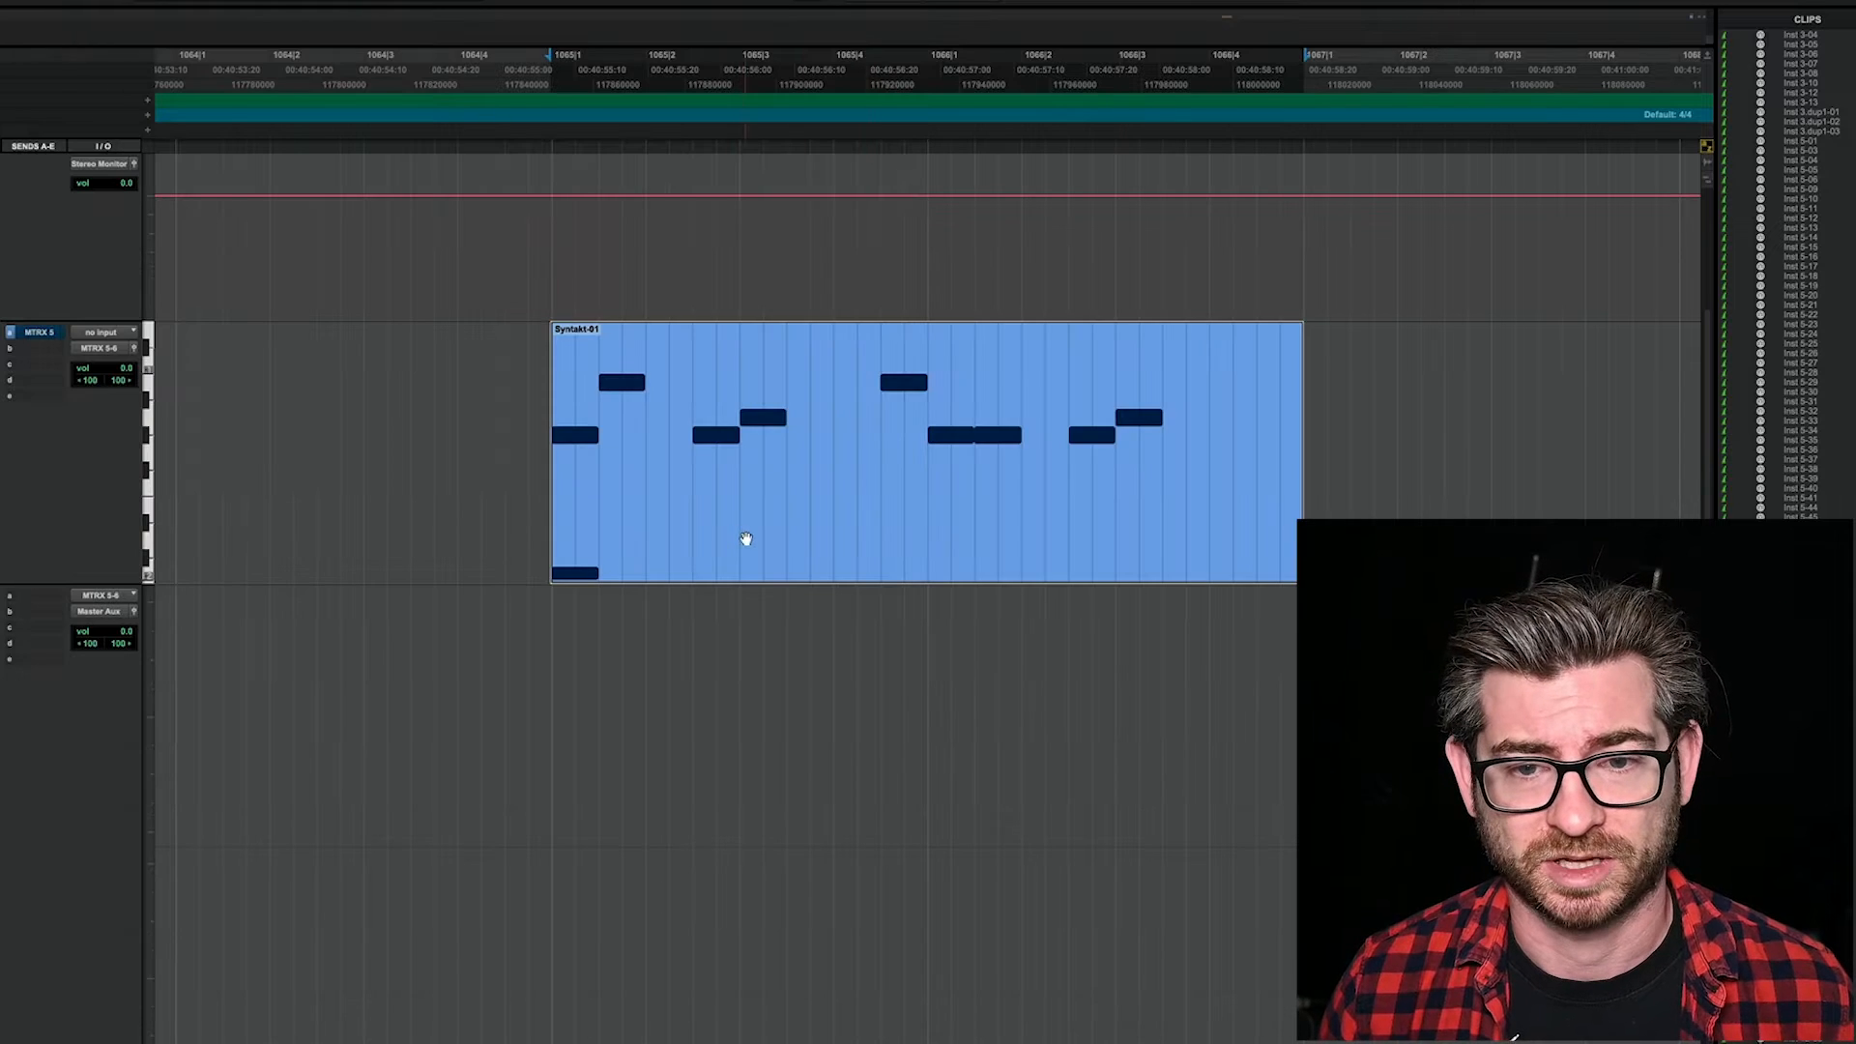
Step: With the drum loop playing, switch to H90 Control and load the Filter Pong delay preset Pong Echoes into slot B
{"action": "key", "text": "space"}
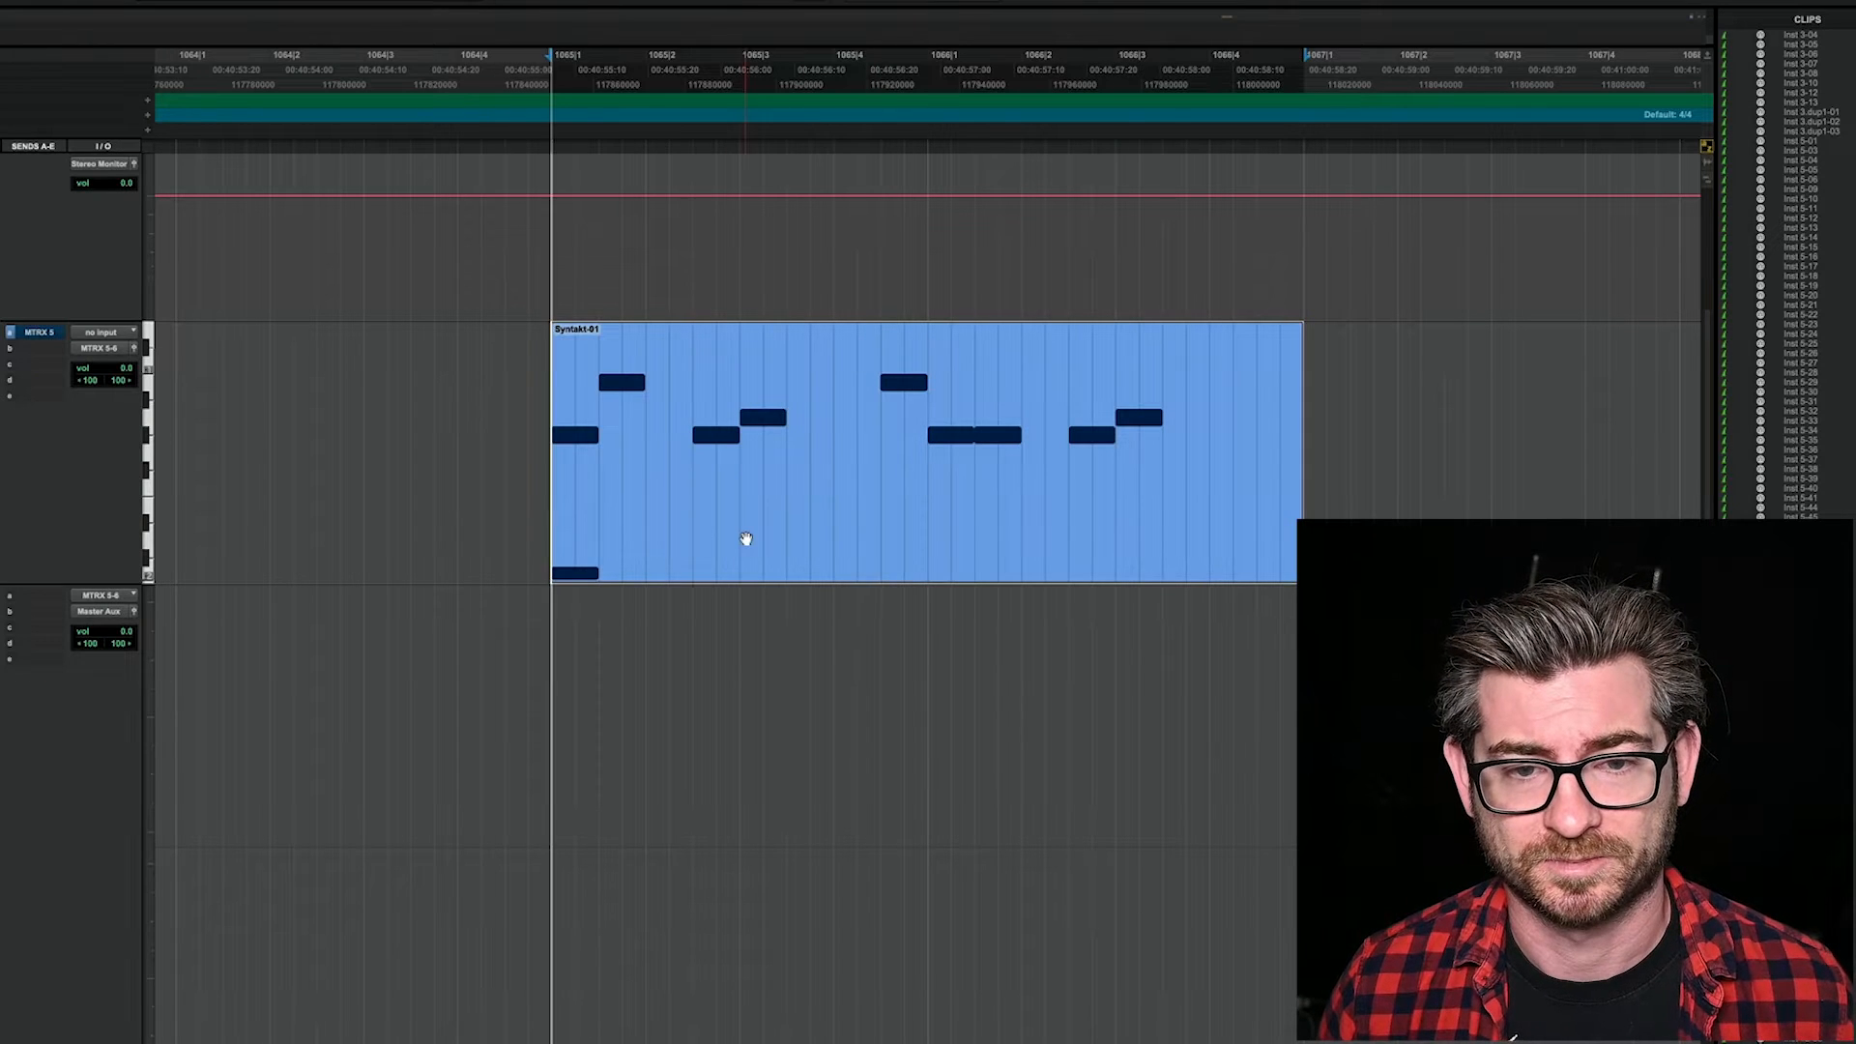
{"action": "key", "text": "super+Tab"}
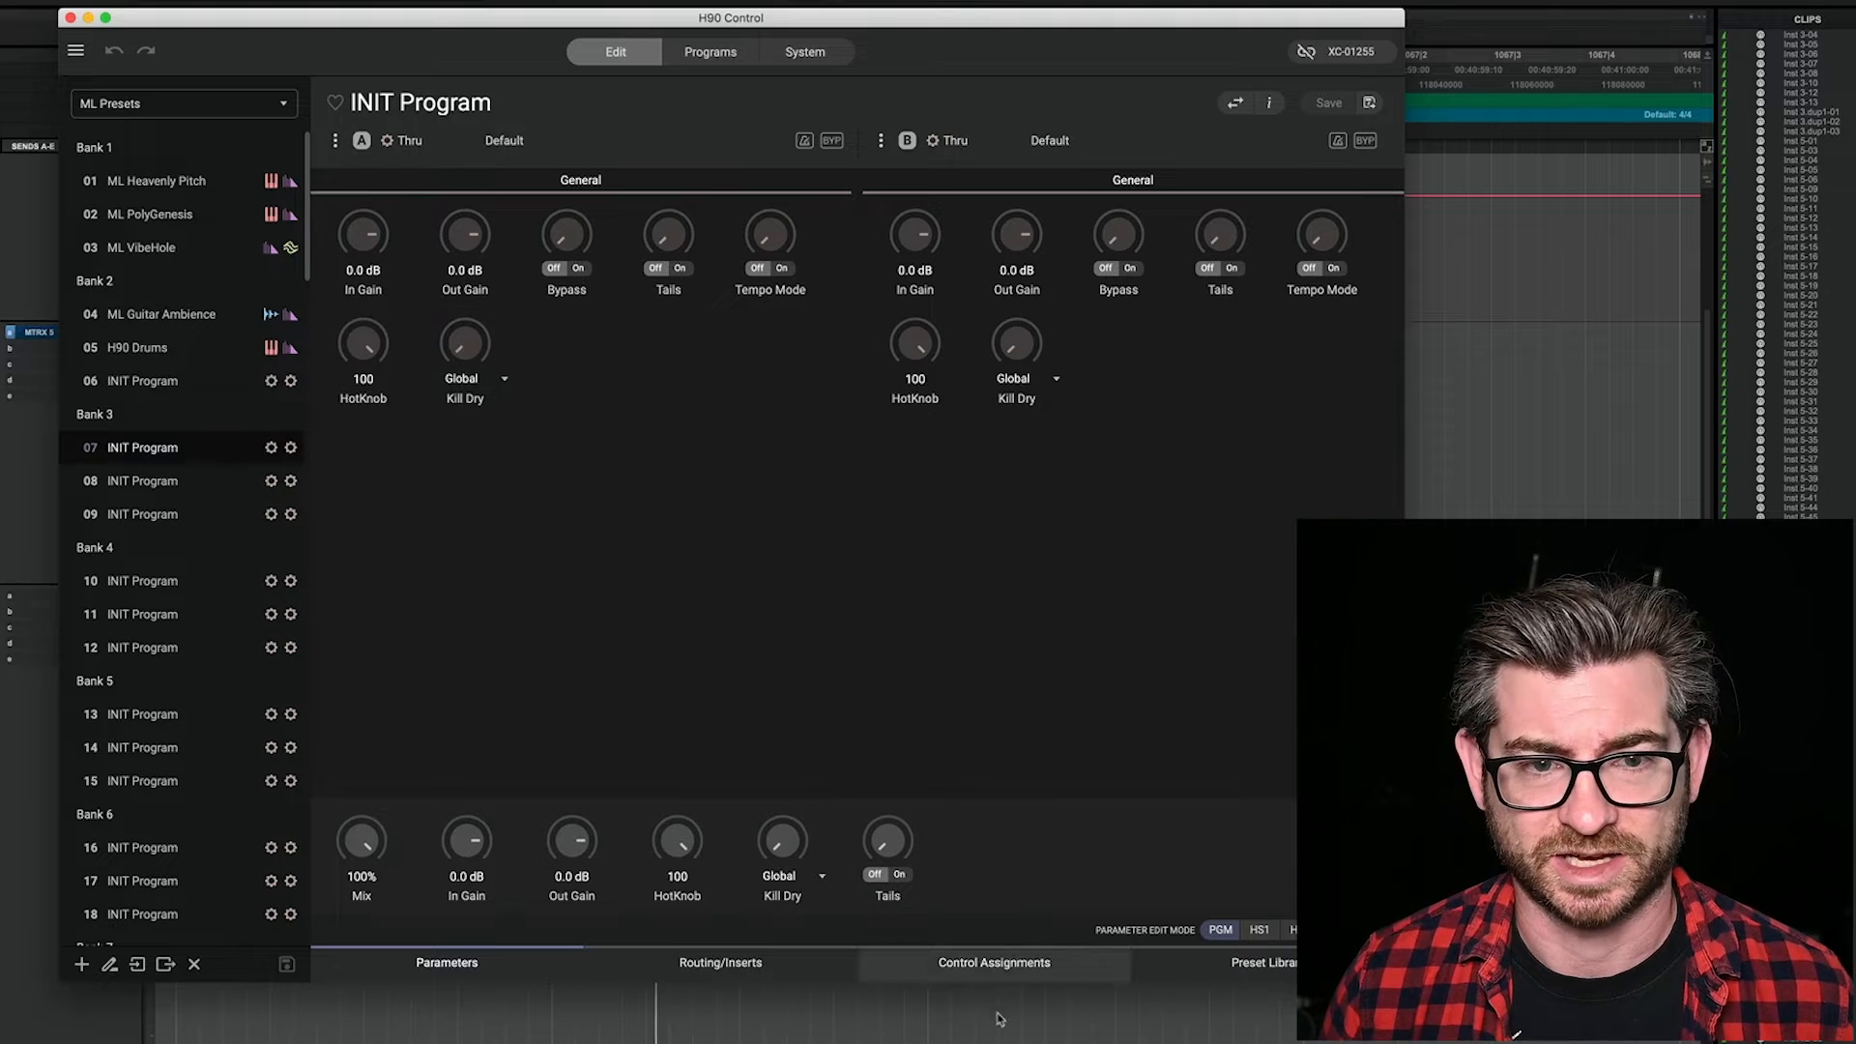
{"action": "left_click", "coordinate": [1256, 976]}
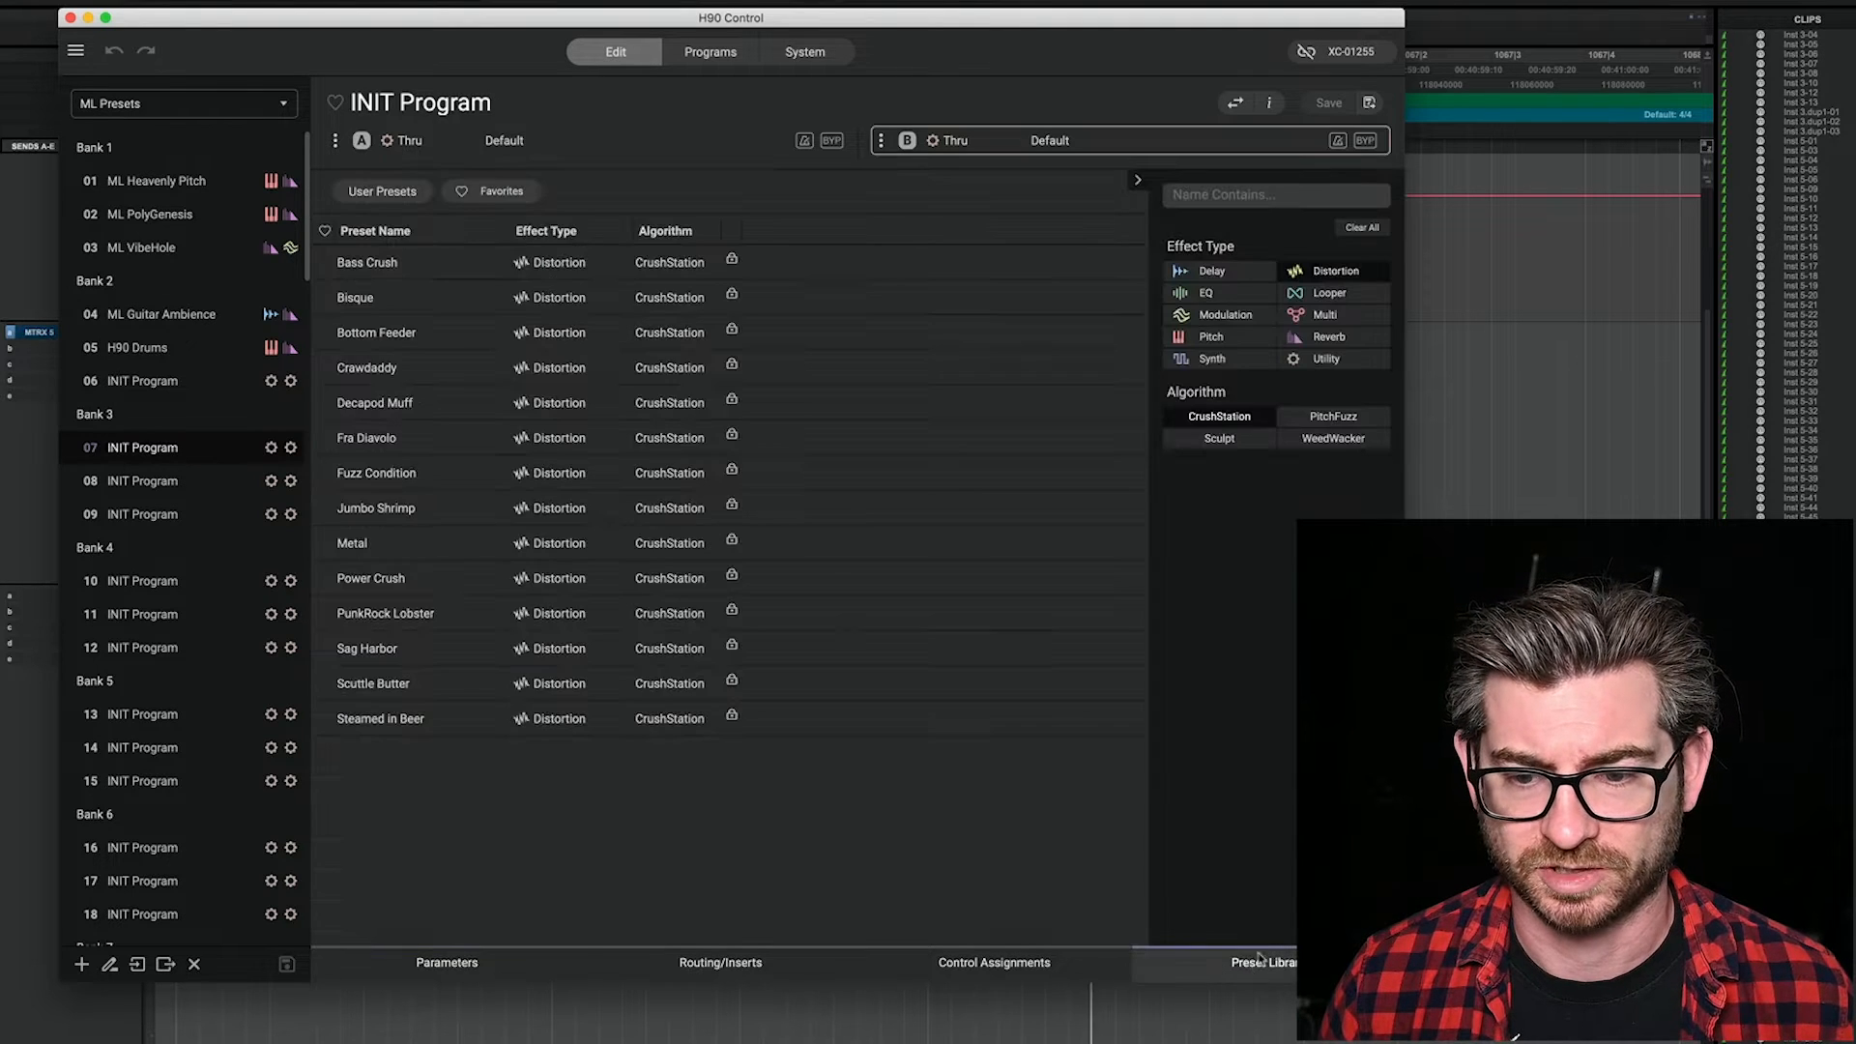
{"action": "left_click", "coordinate": [1266, 275]}
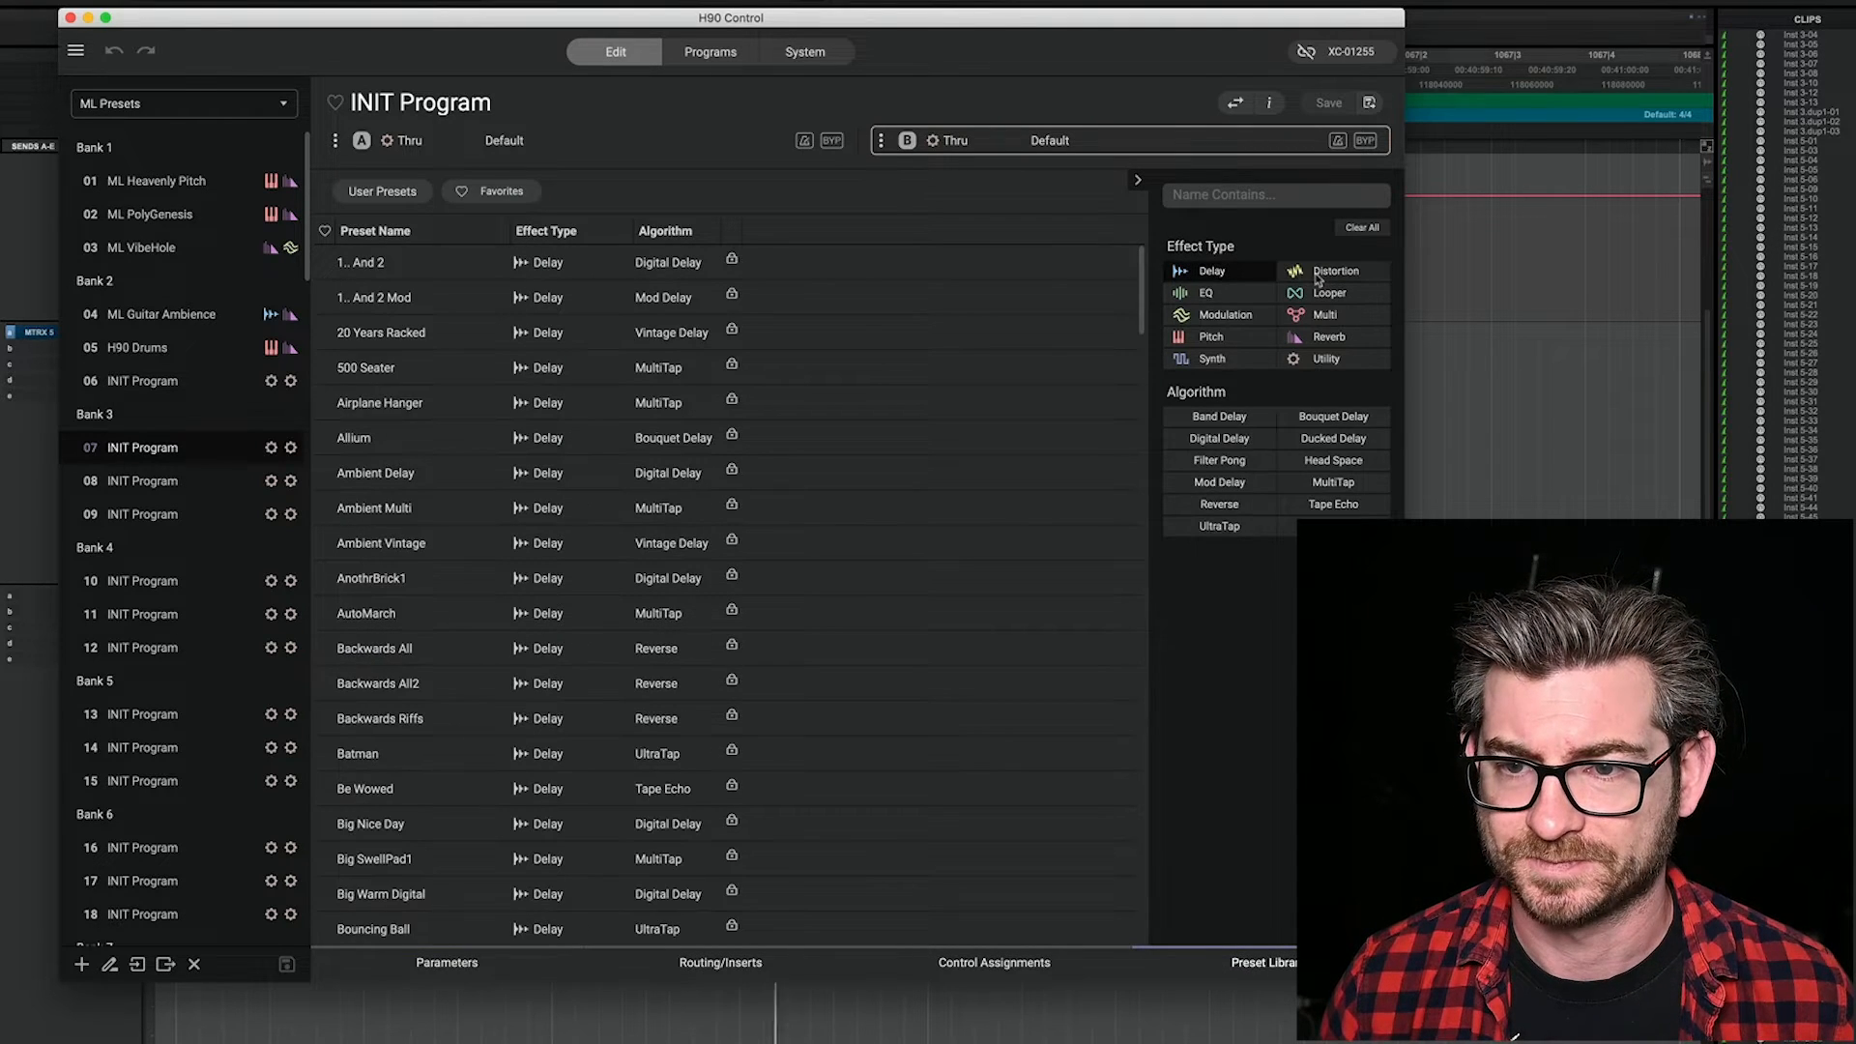
{"action": "left_click", "coordinate": [1228, 464]}
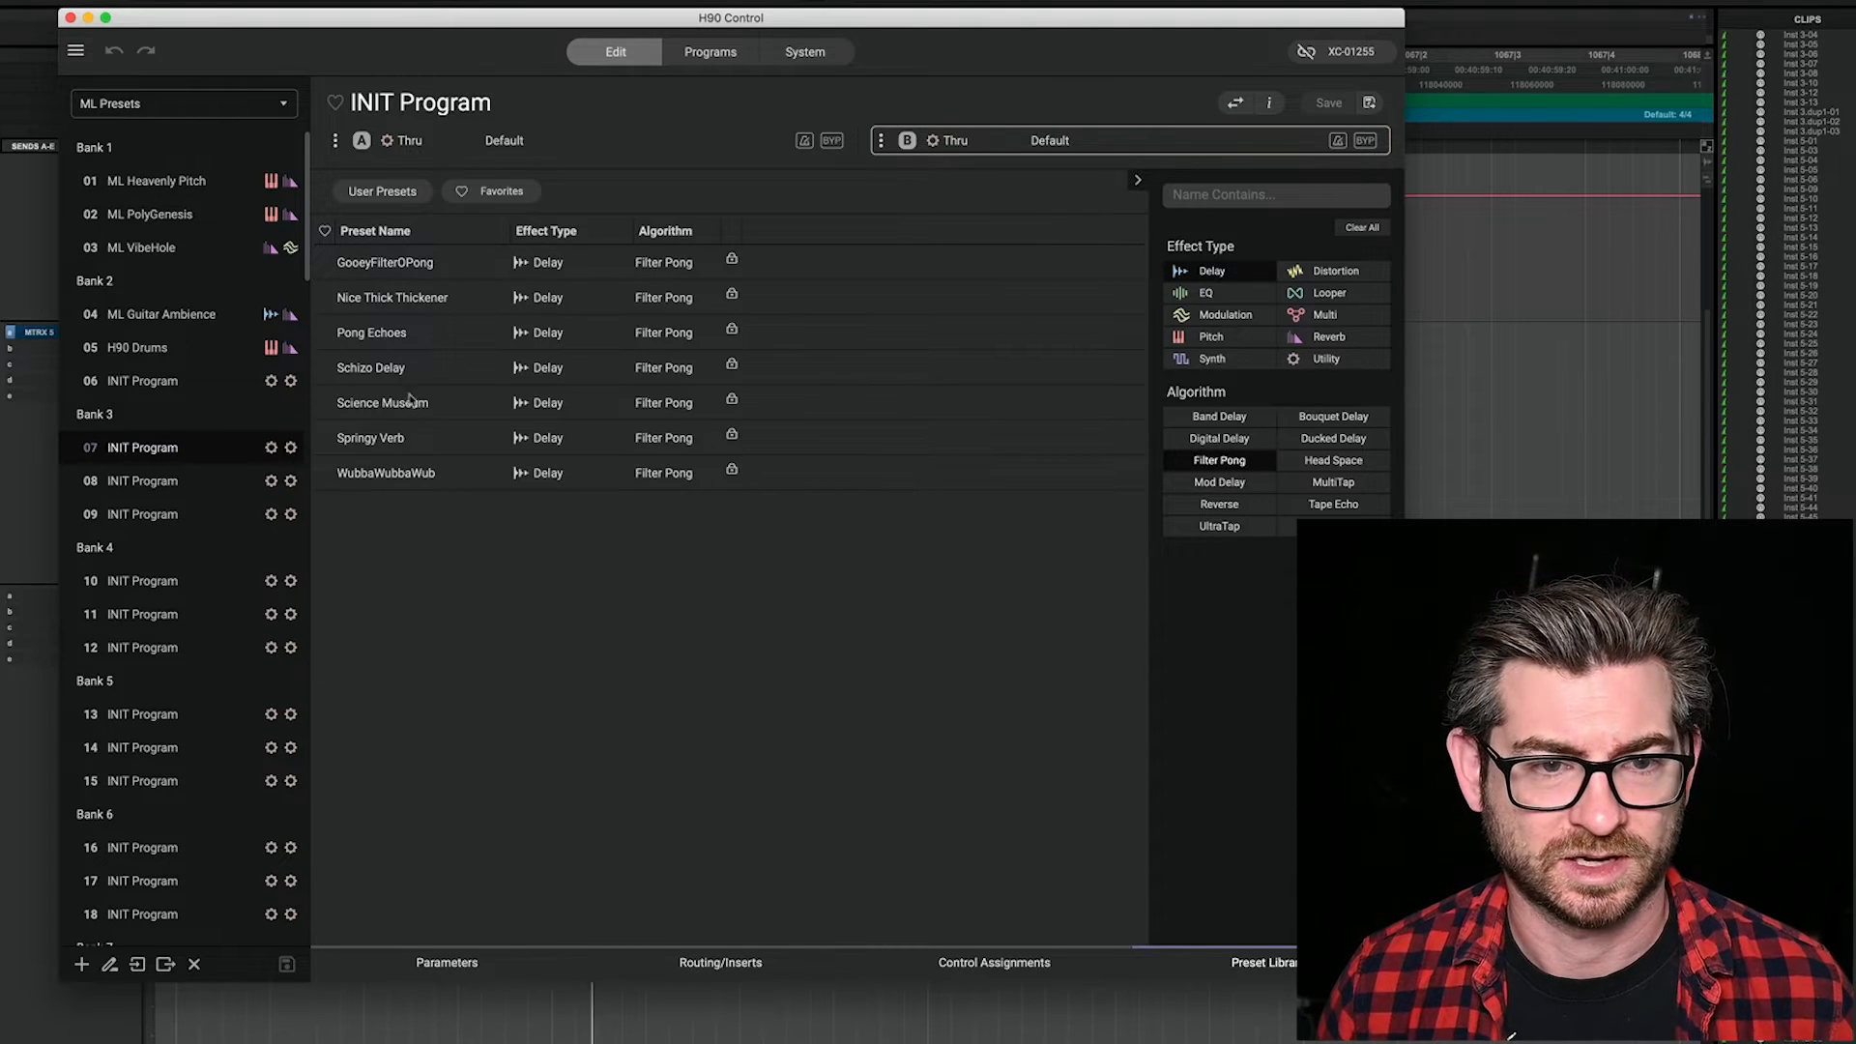
{"action": "double_click", "coordinate": [381, 338]}
Step: Set the Pong Echoes parameters: Delay A and Delay B to Dotted 1/8, Filter to 100, Mod Depth to 10 and Feedback to 51
{"action": "left_click", "coordinate": [464, 959]}
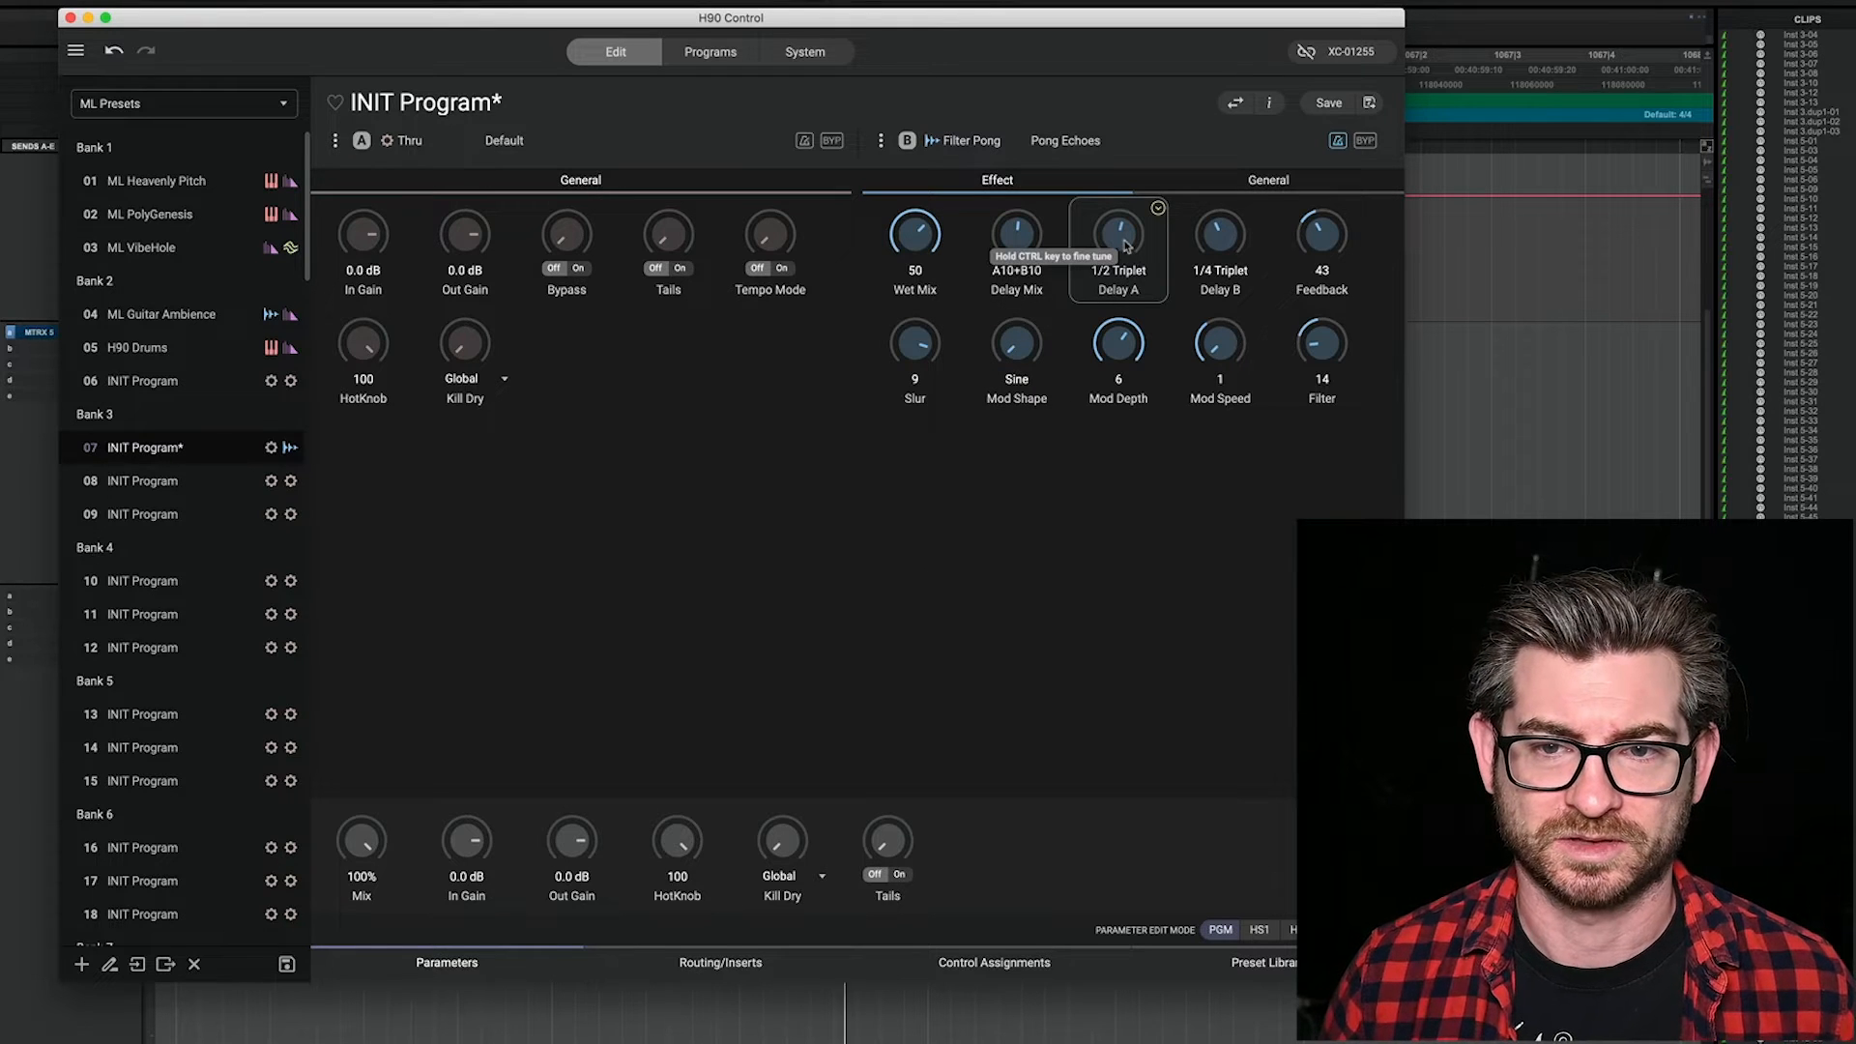
{"action": "left_click_drag", "start_coordinate": [1123, 259], "coordinate": [1222, 249]}
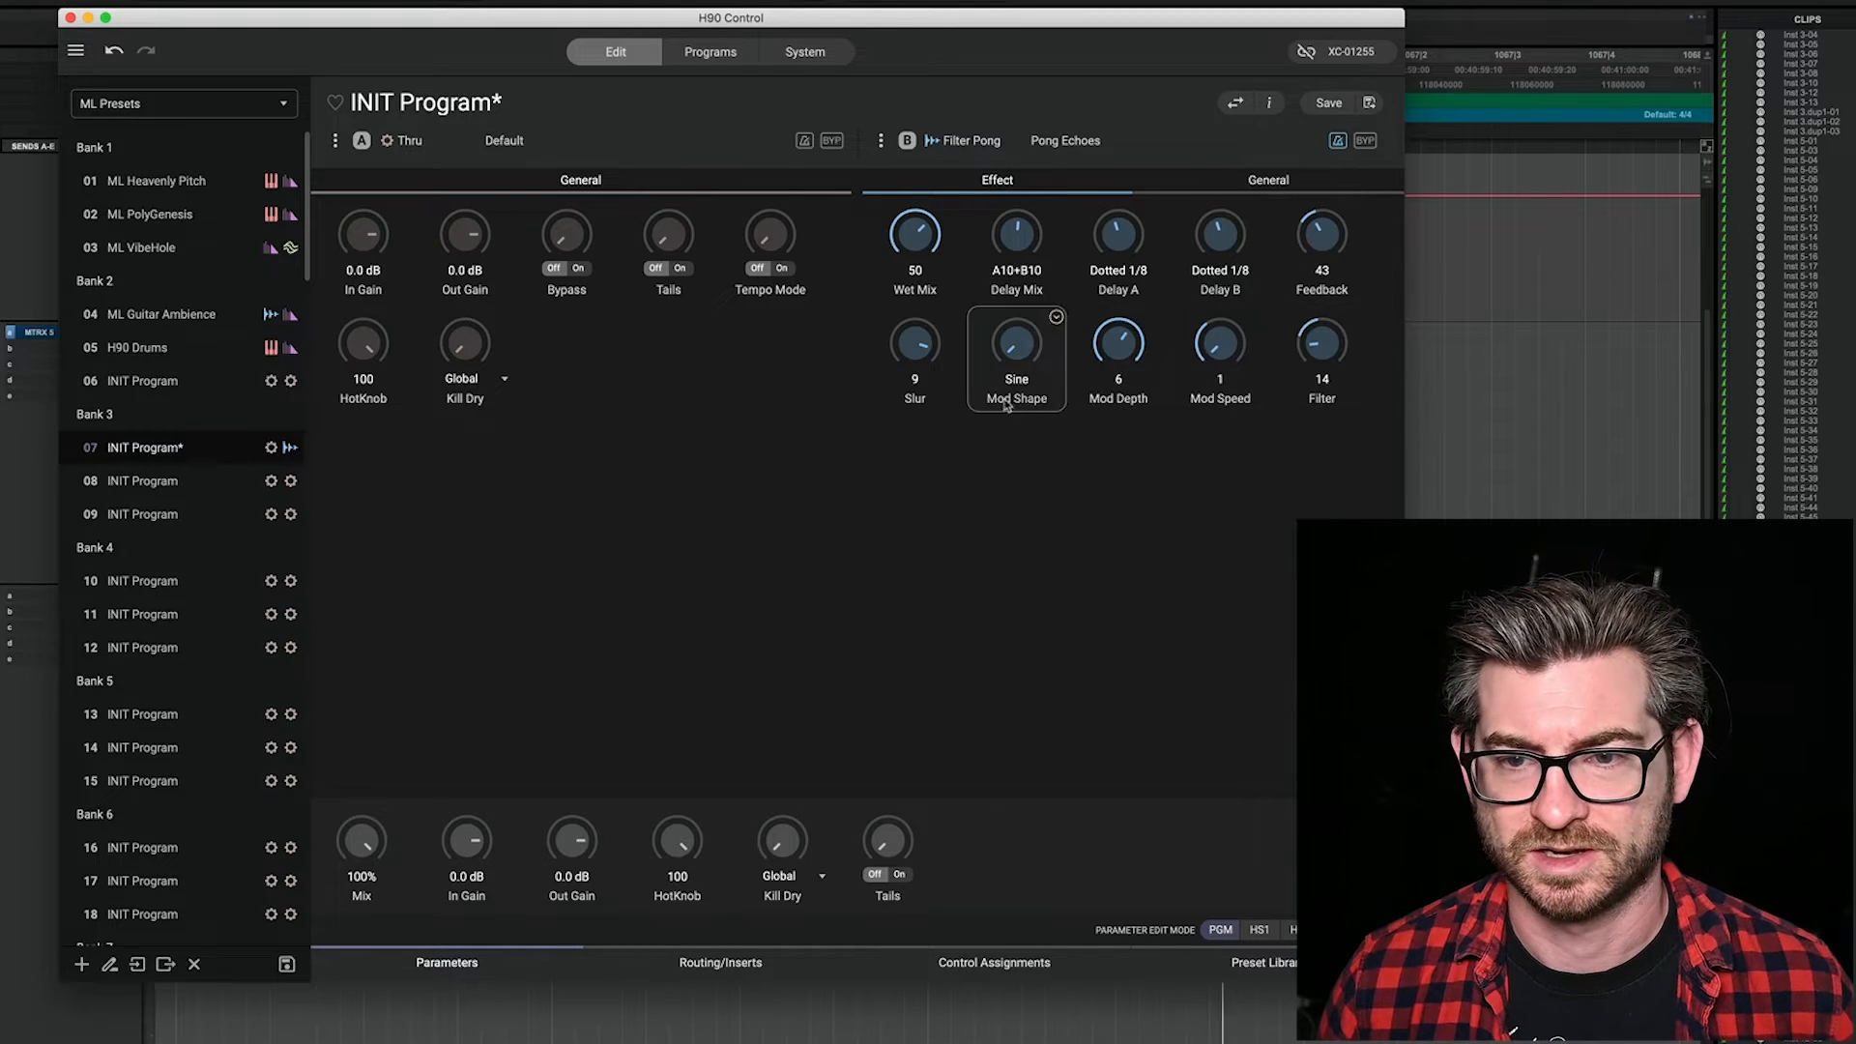
{"action": "left_click_drag", "start_coordinate": [1322, 361], "coordinate": [1343, 114]}
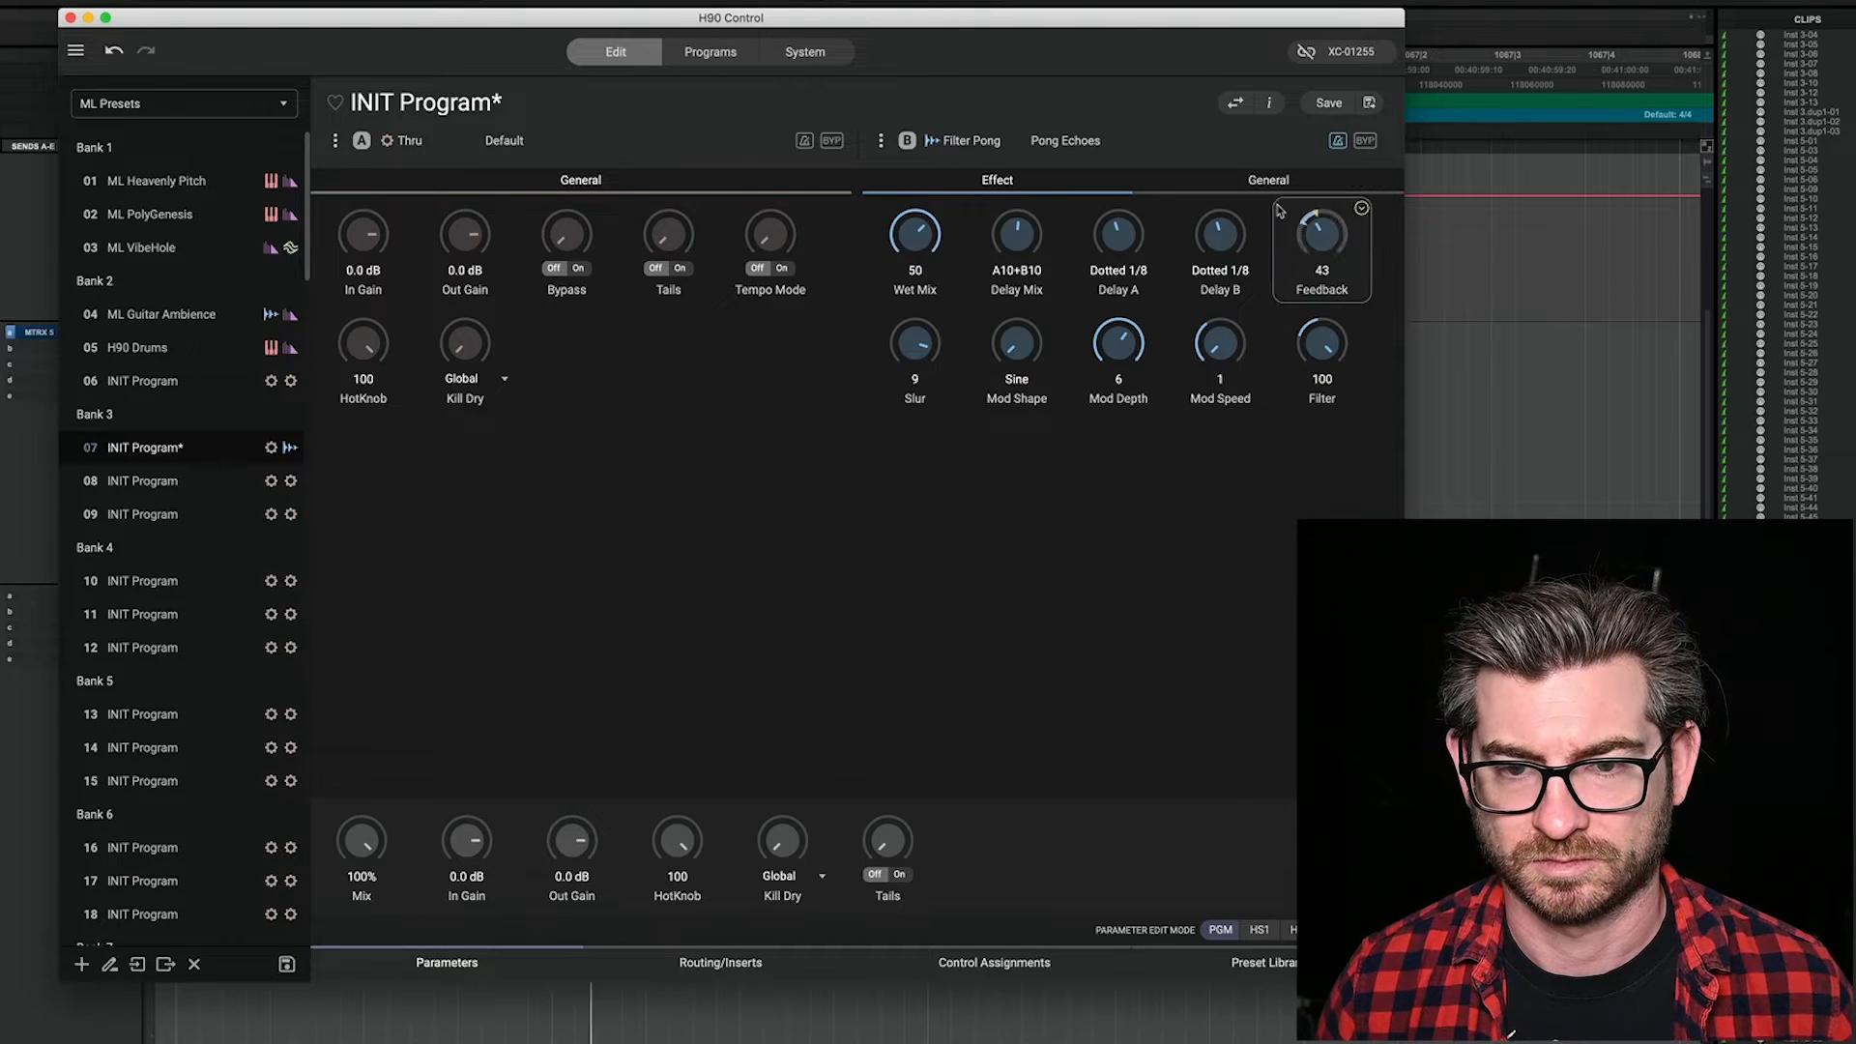
{"action": "left_click_drag", "start_coordinate": [1128, 348], "coordinate": [1141, 250]}
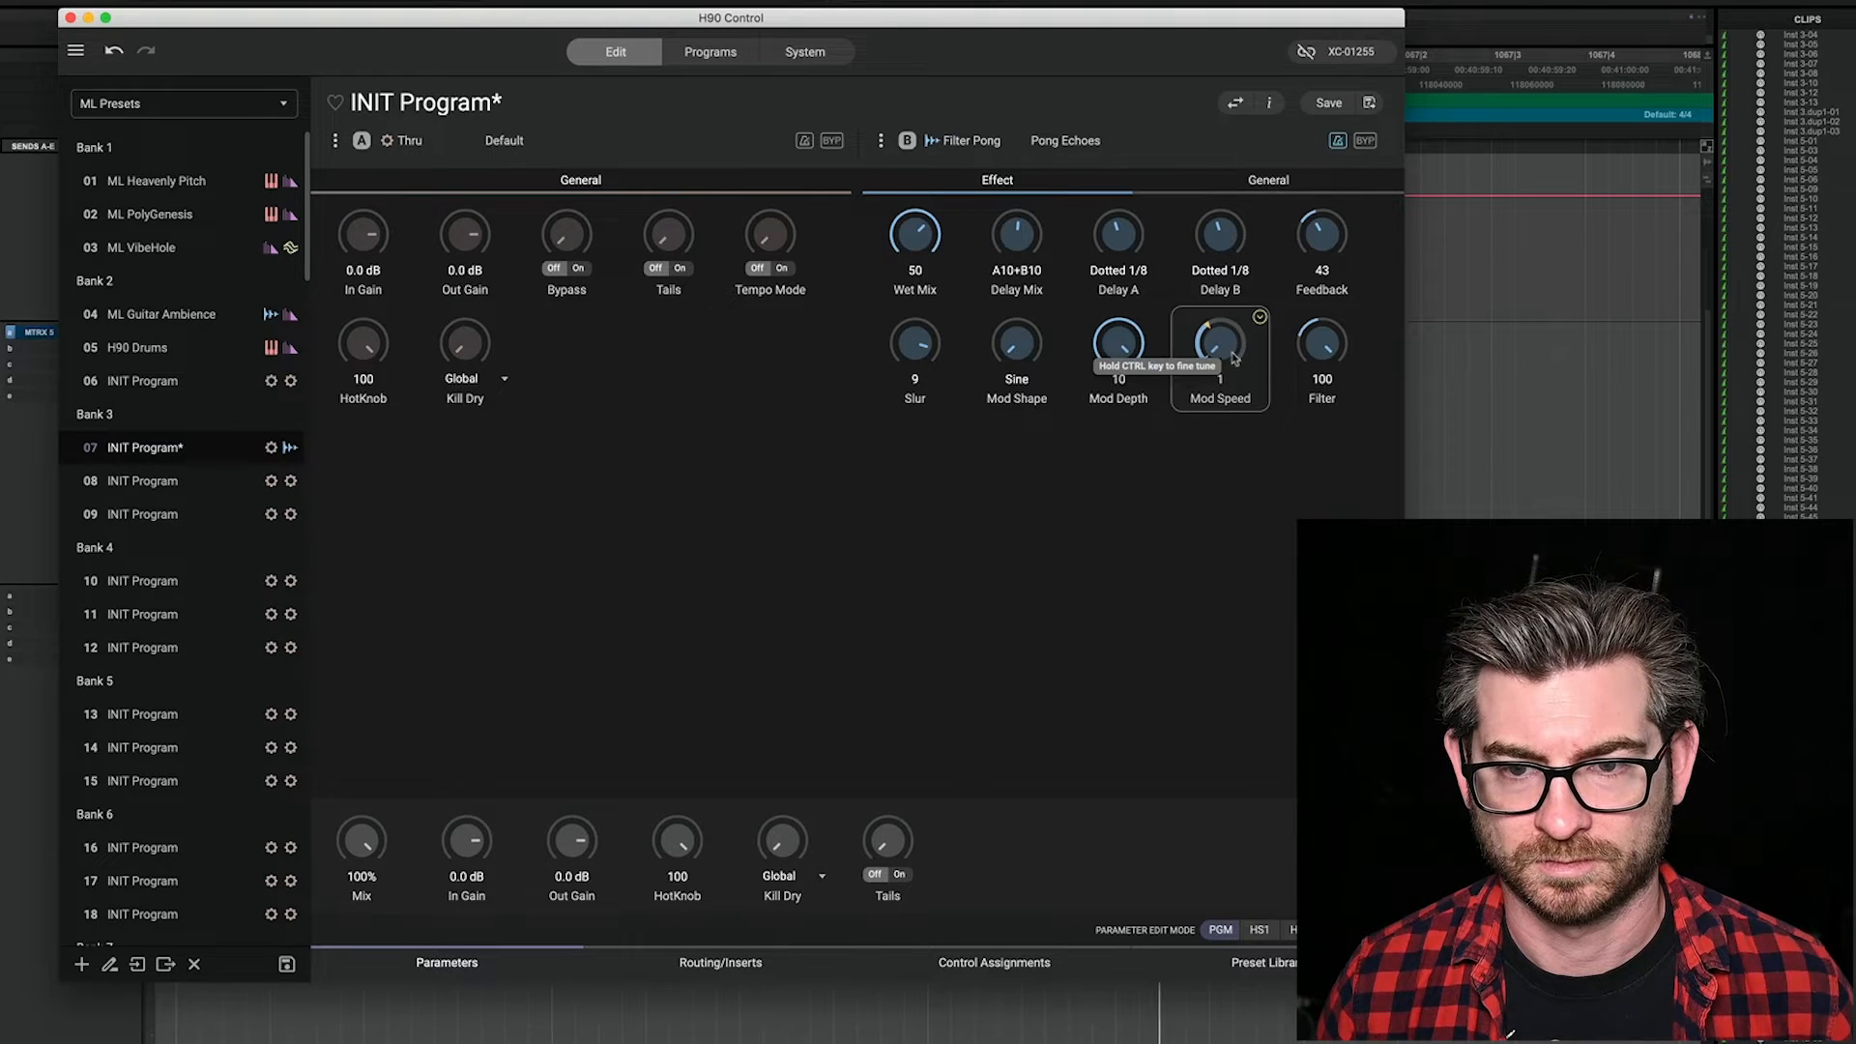
{"action": "left_click_drag", "start_coordinate": [1325, 238], "coordinate": [1329, 230]}
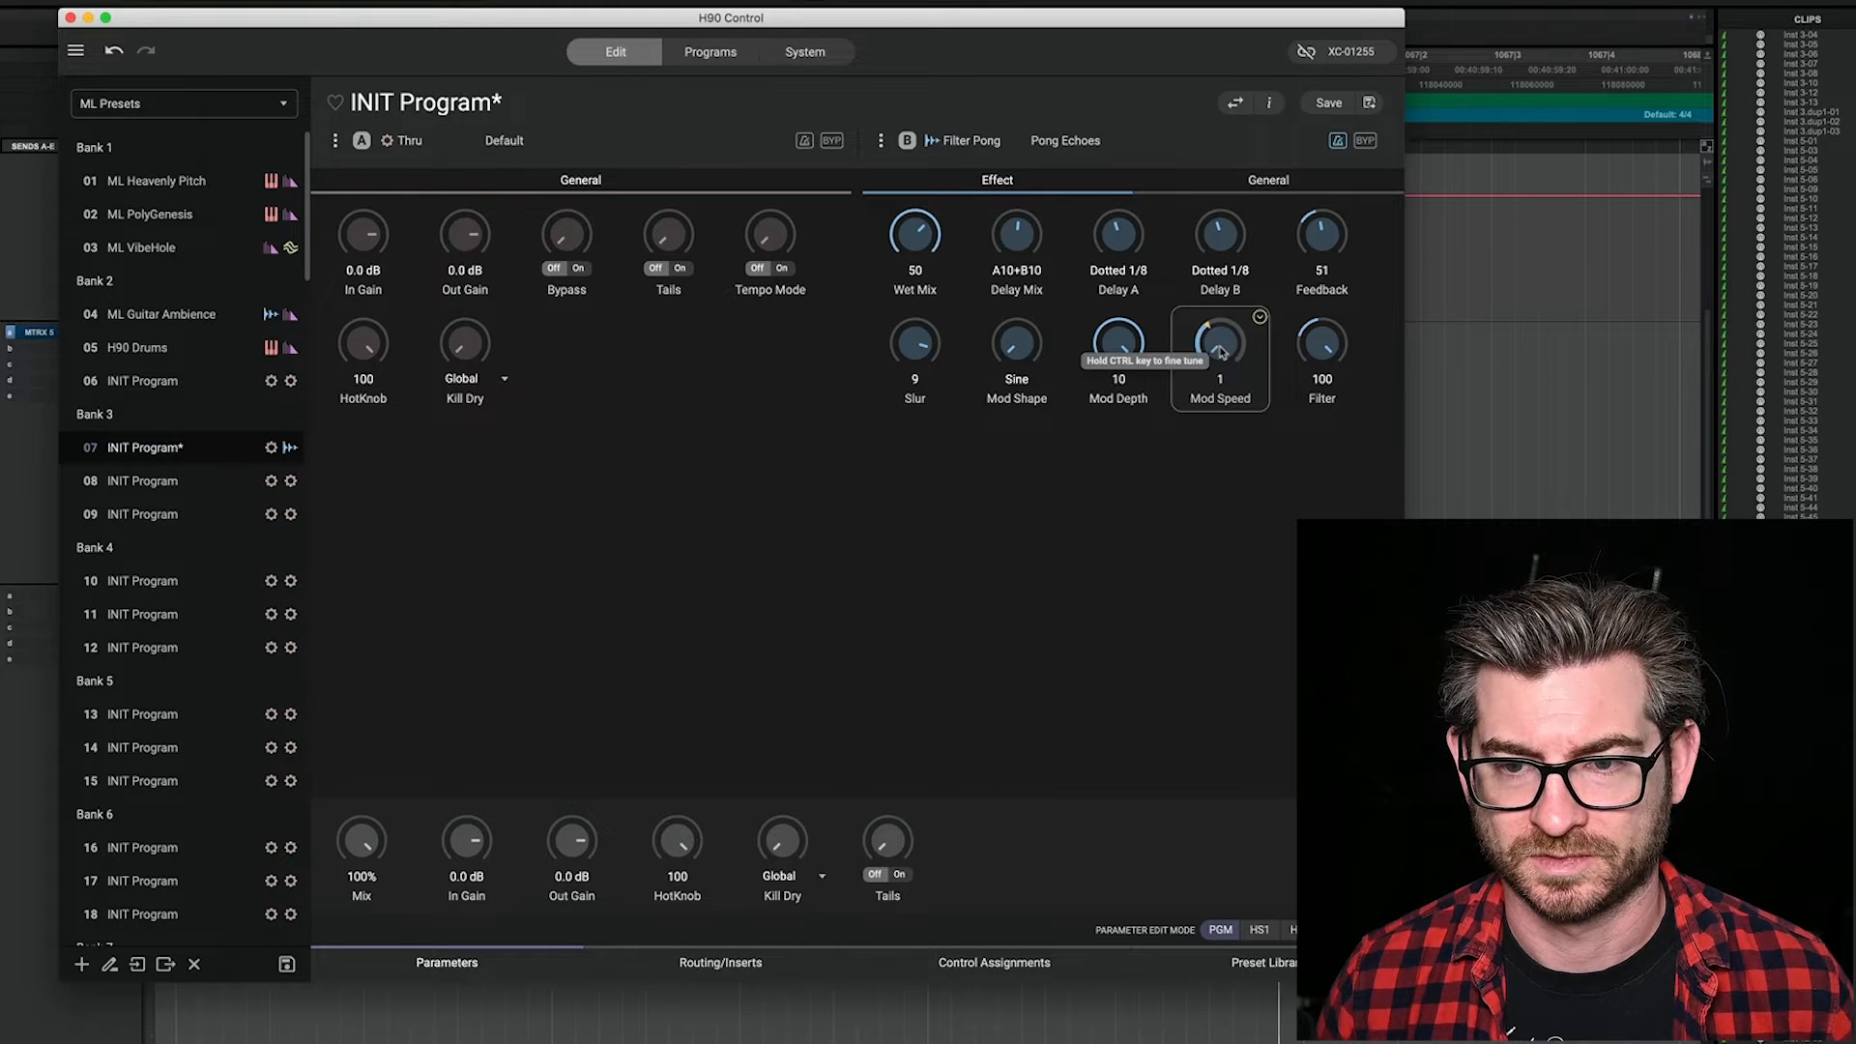
Step: Try a Mod Speed of 16 on Pong Echoes and return it to 1
{"action": "left_click_drag", "start_coordinate": [1223, 354], "coordinate": [1271, 104]}
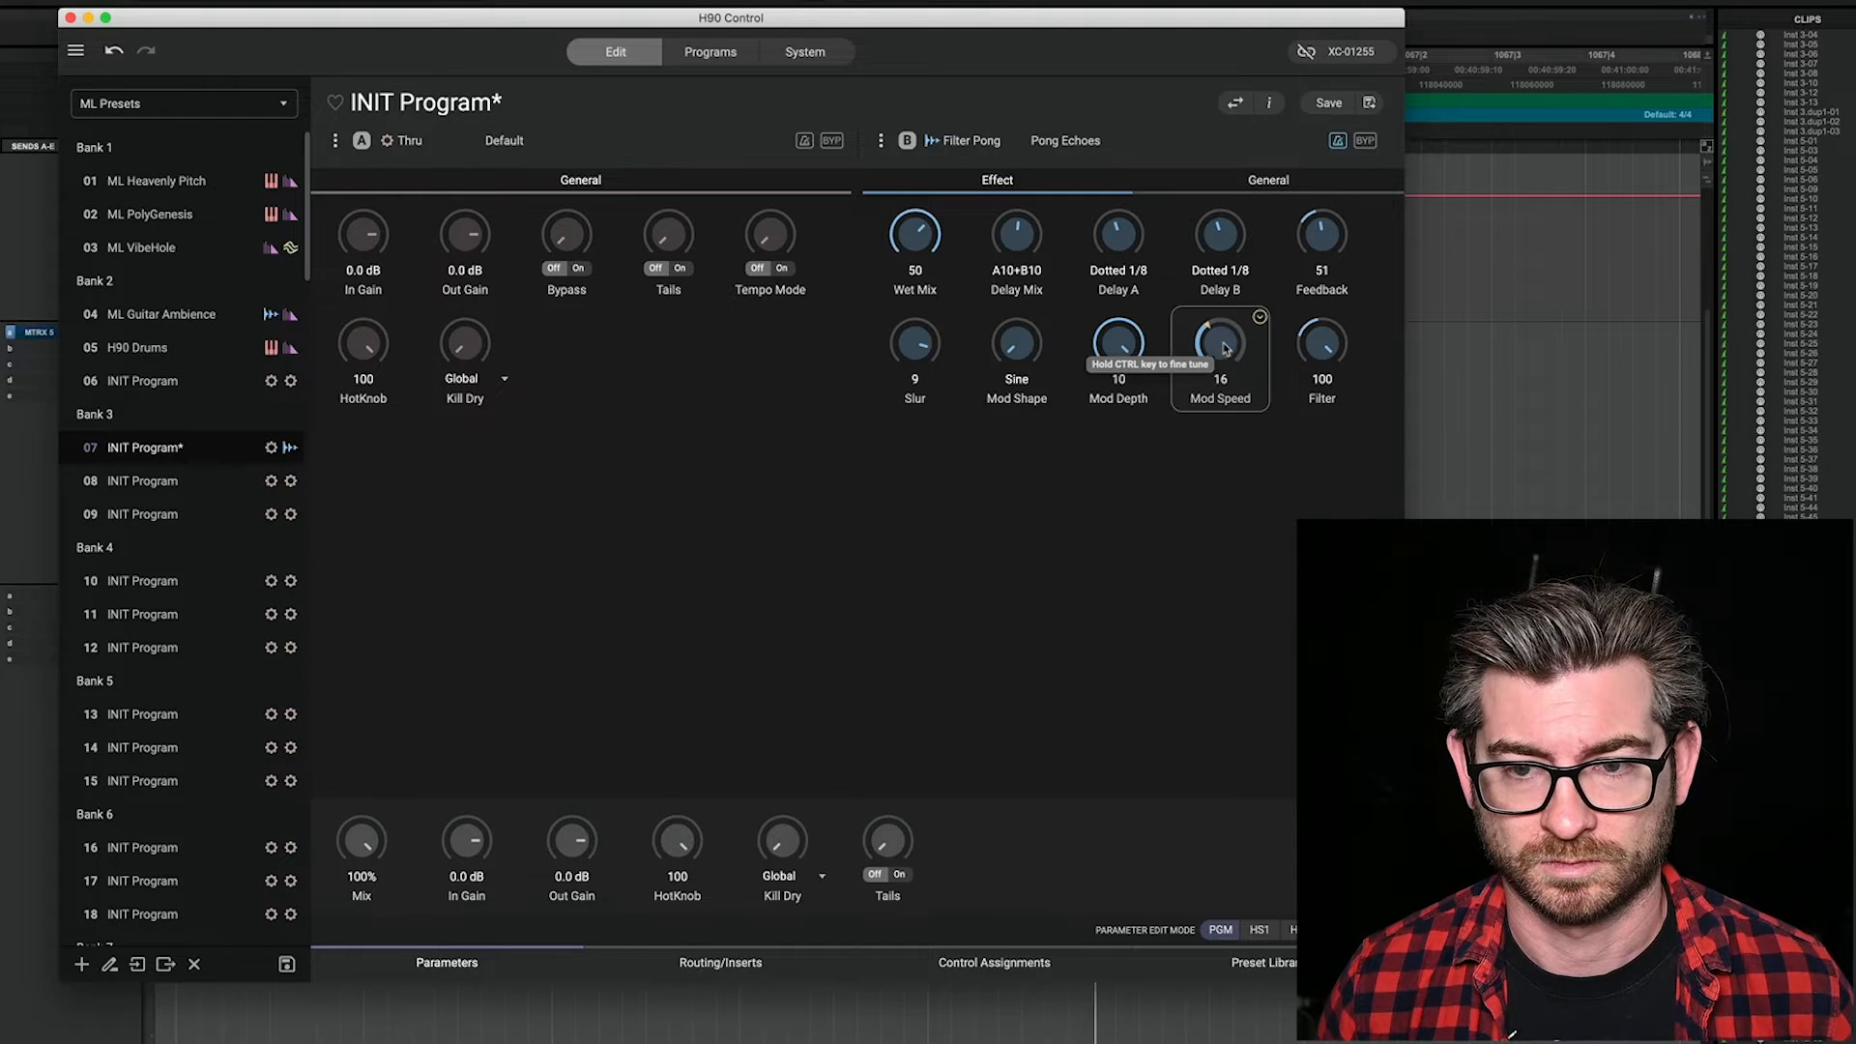
{"action": "left_click_drag", "start_coordinate": [1223, 348], "coordinate": [1227, 502]}
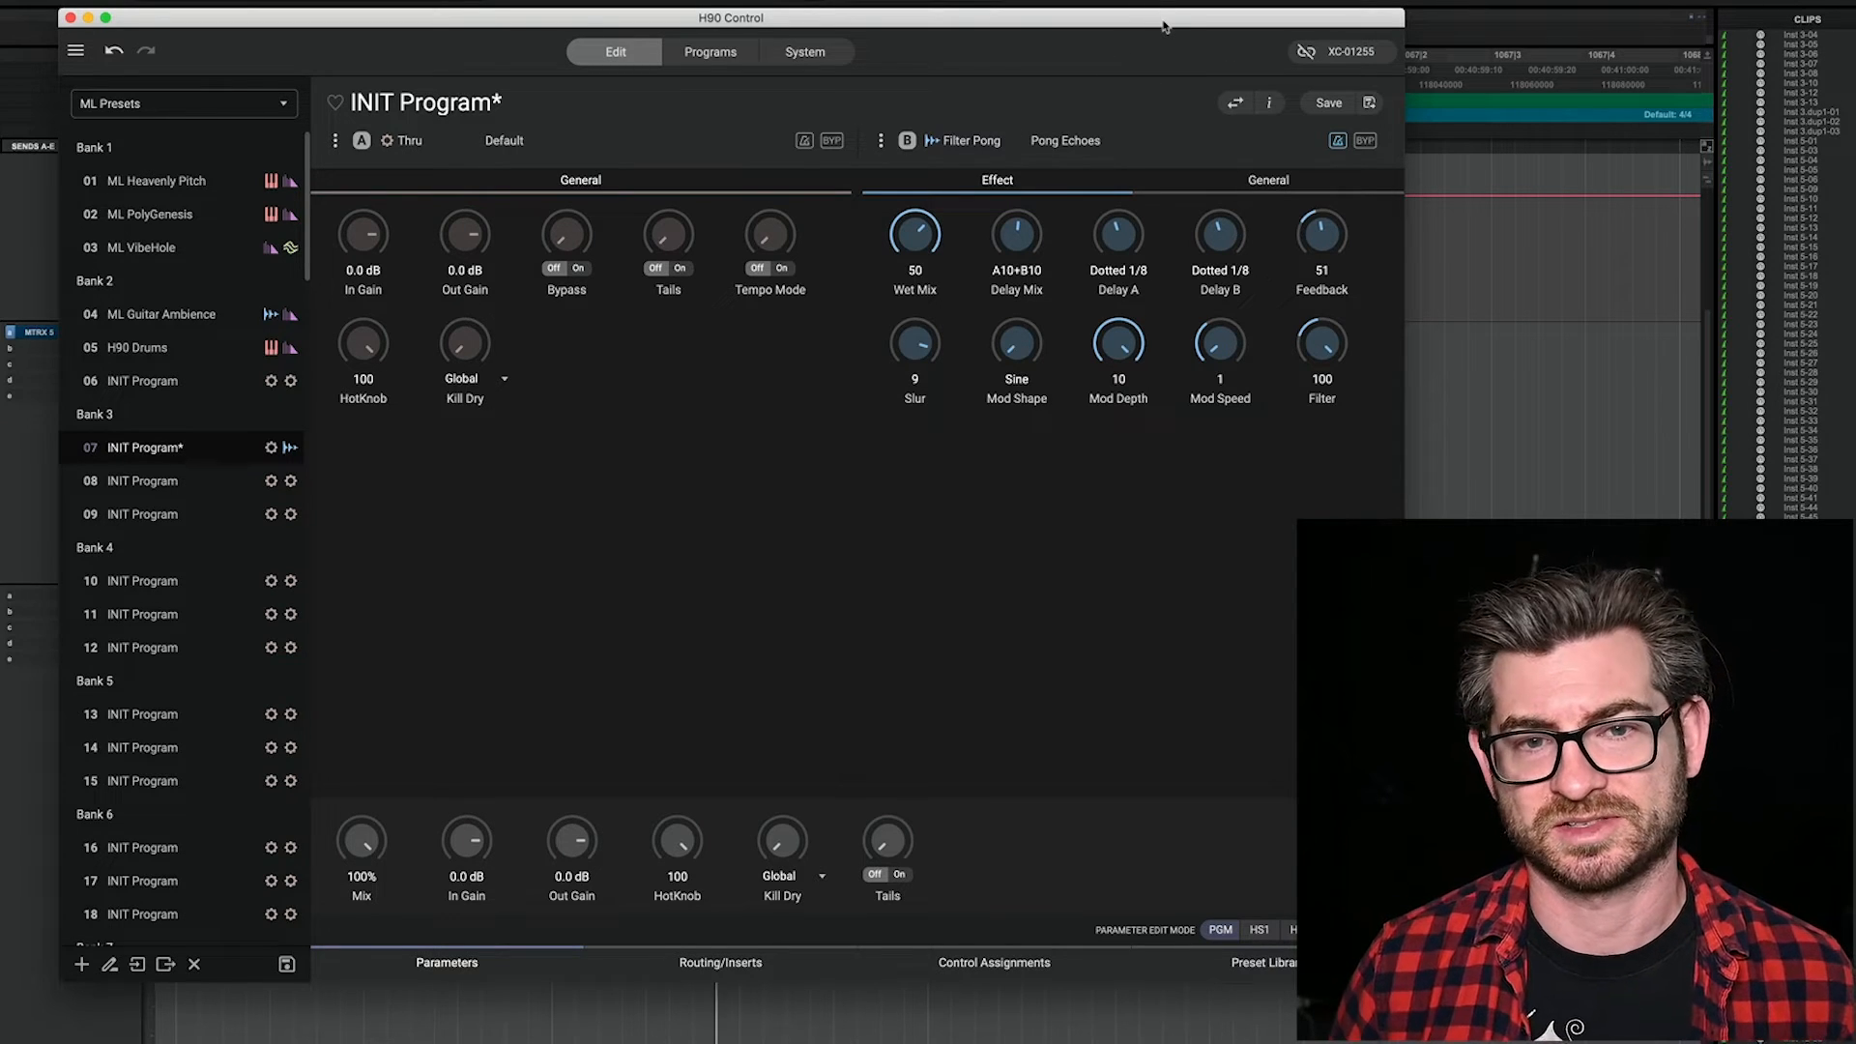
Step: Swap presets A and B, and load the WeedWacker distortion preset into slot B
{"action": "left_click", "coordinate": [1237, 108]}
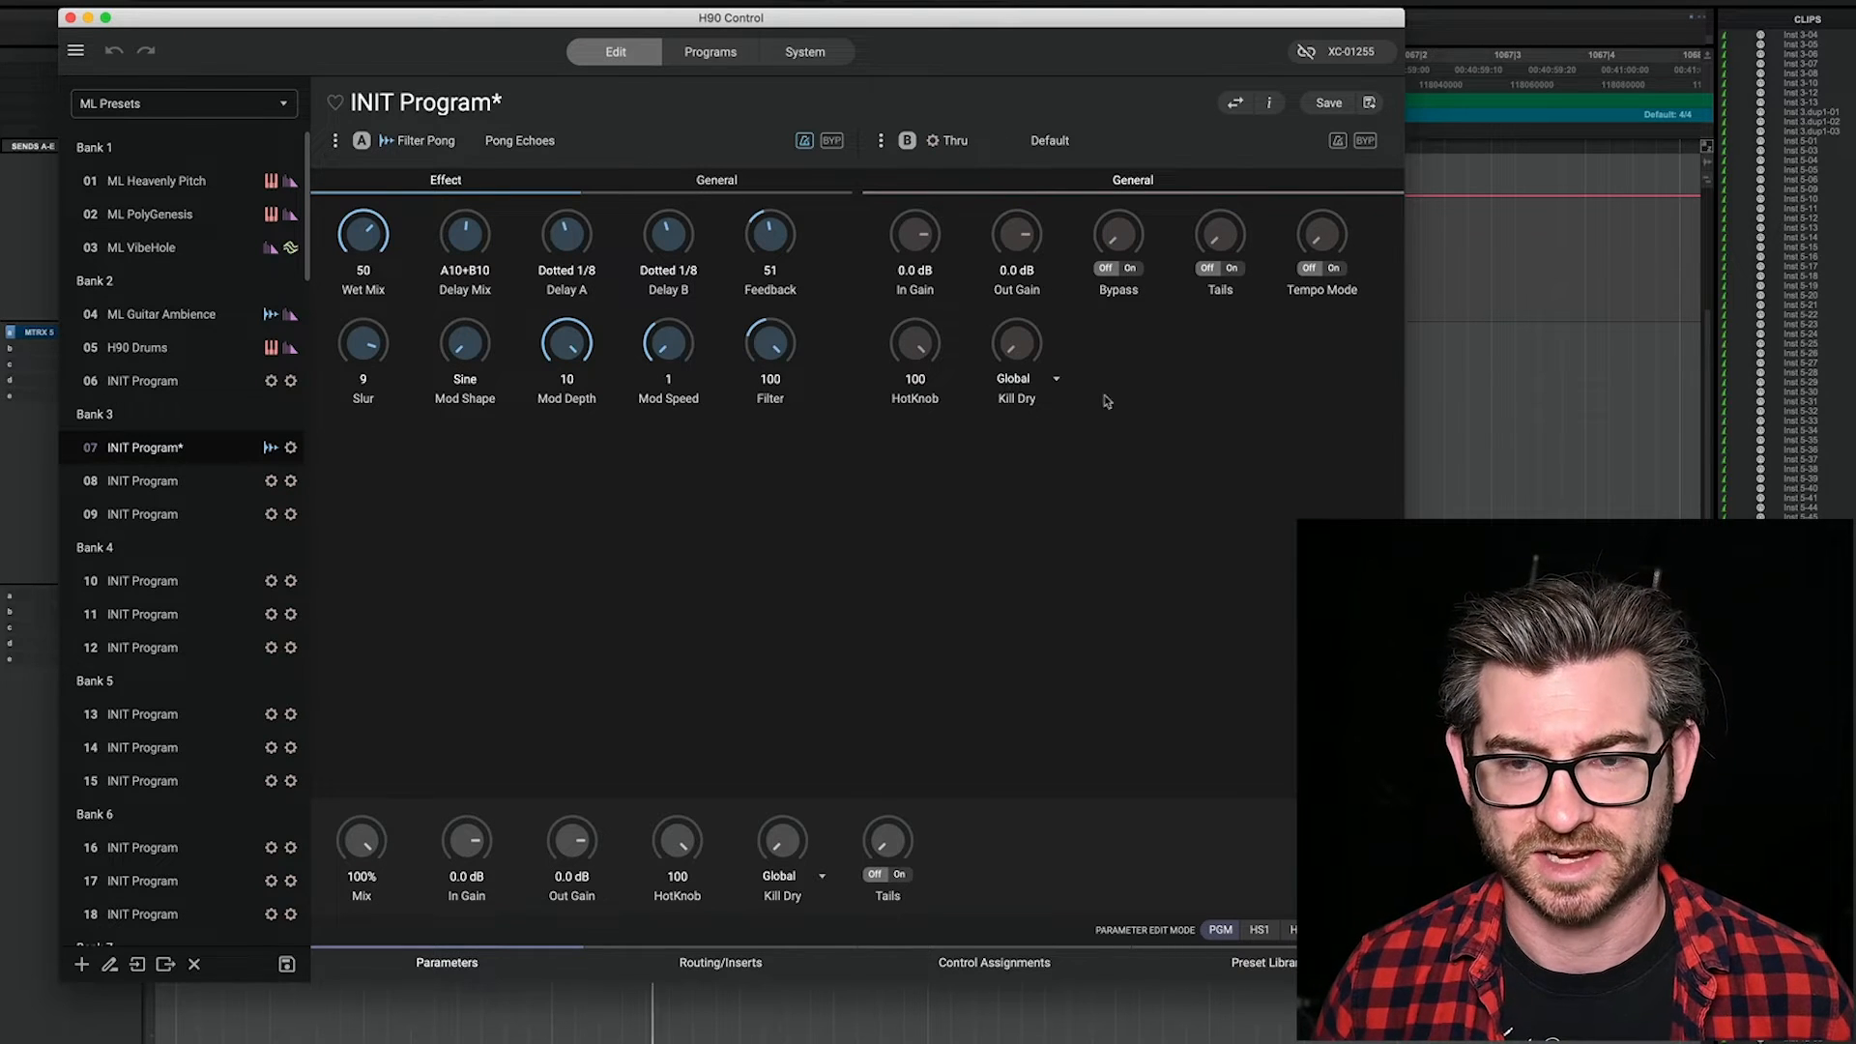
{"action": "left_click", "coordinate": [1016, 138]}
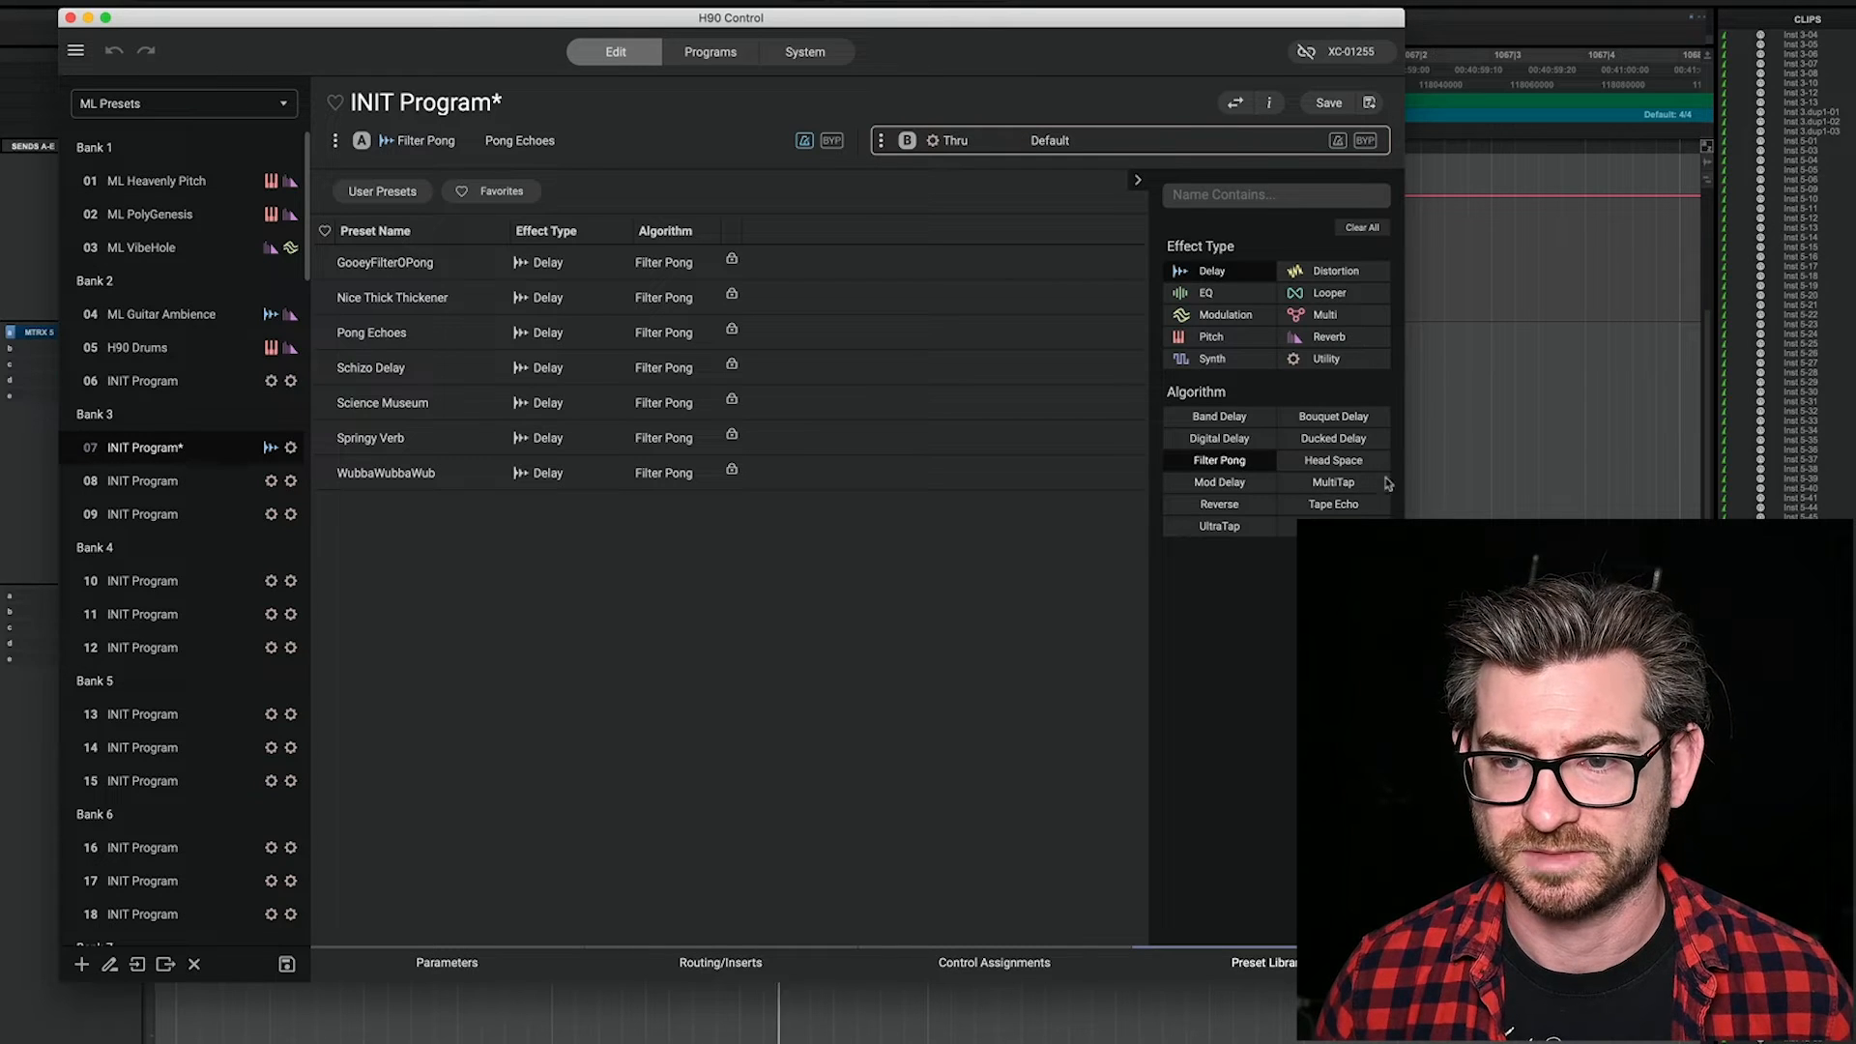
{"action": "left_click", "coordinate": [1354, 270]}
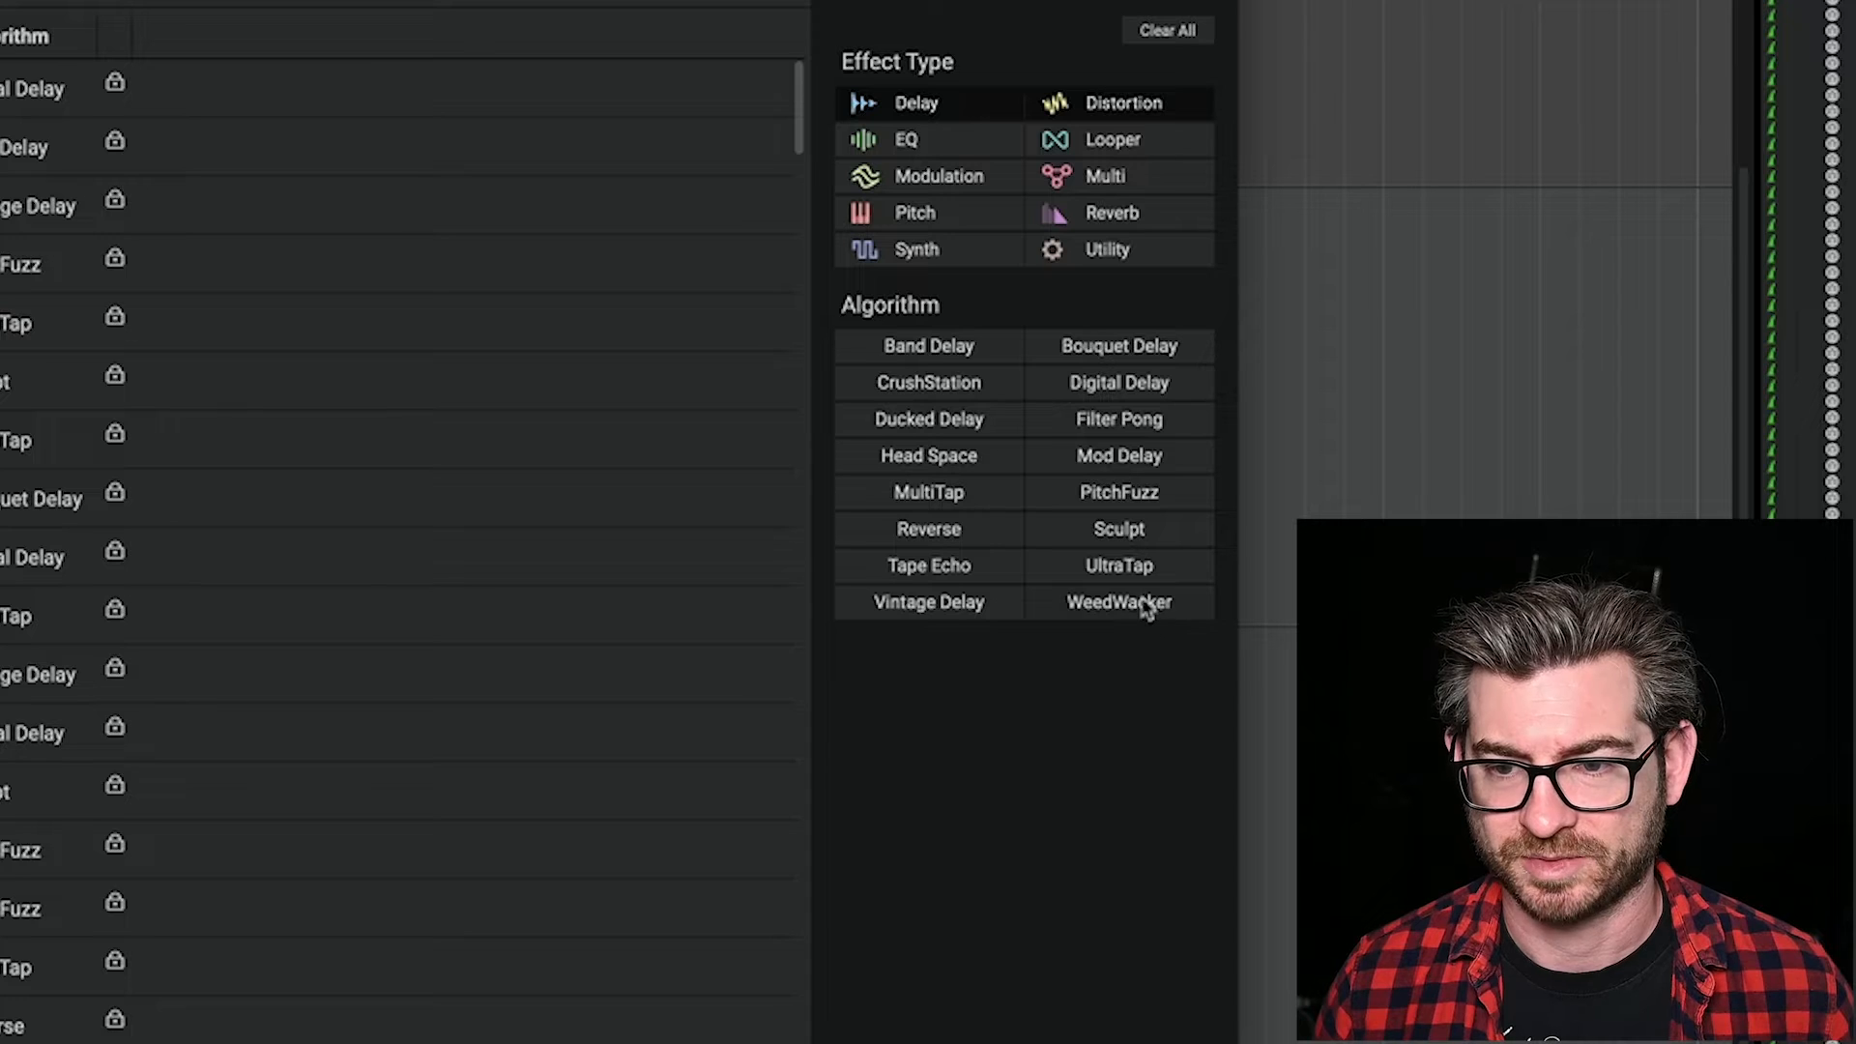
{"action": "left_click", "coordinate": [1145, 604]}
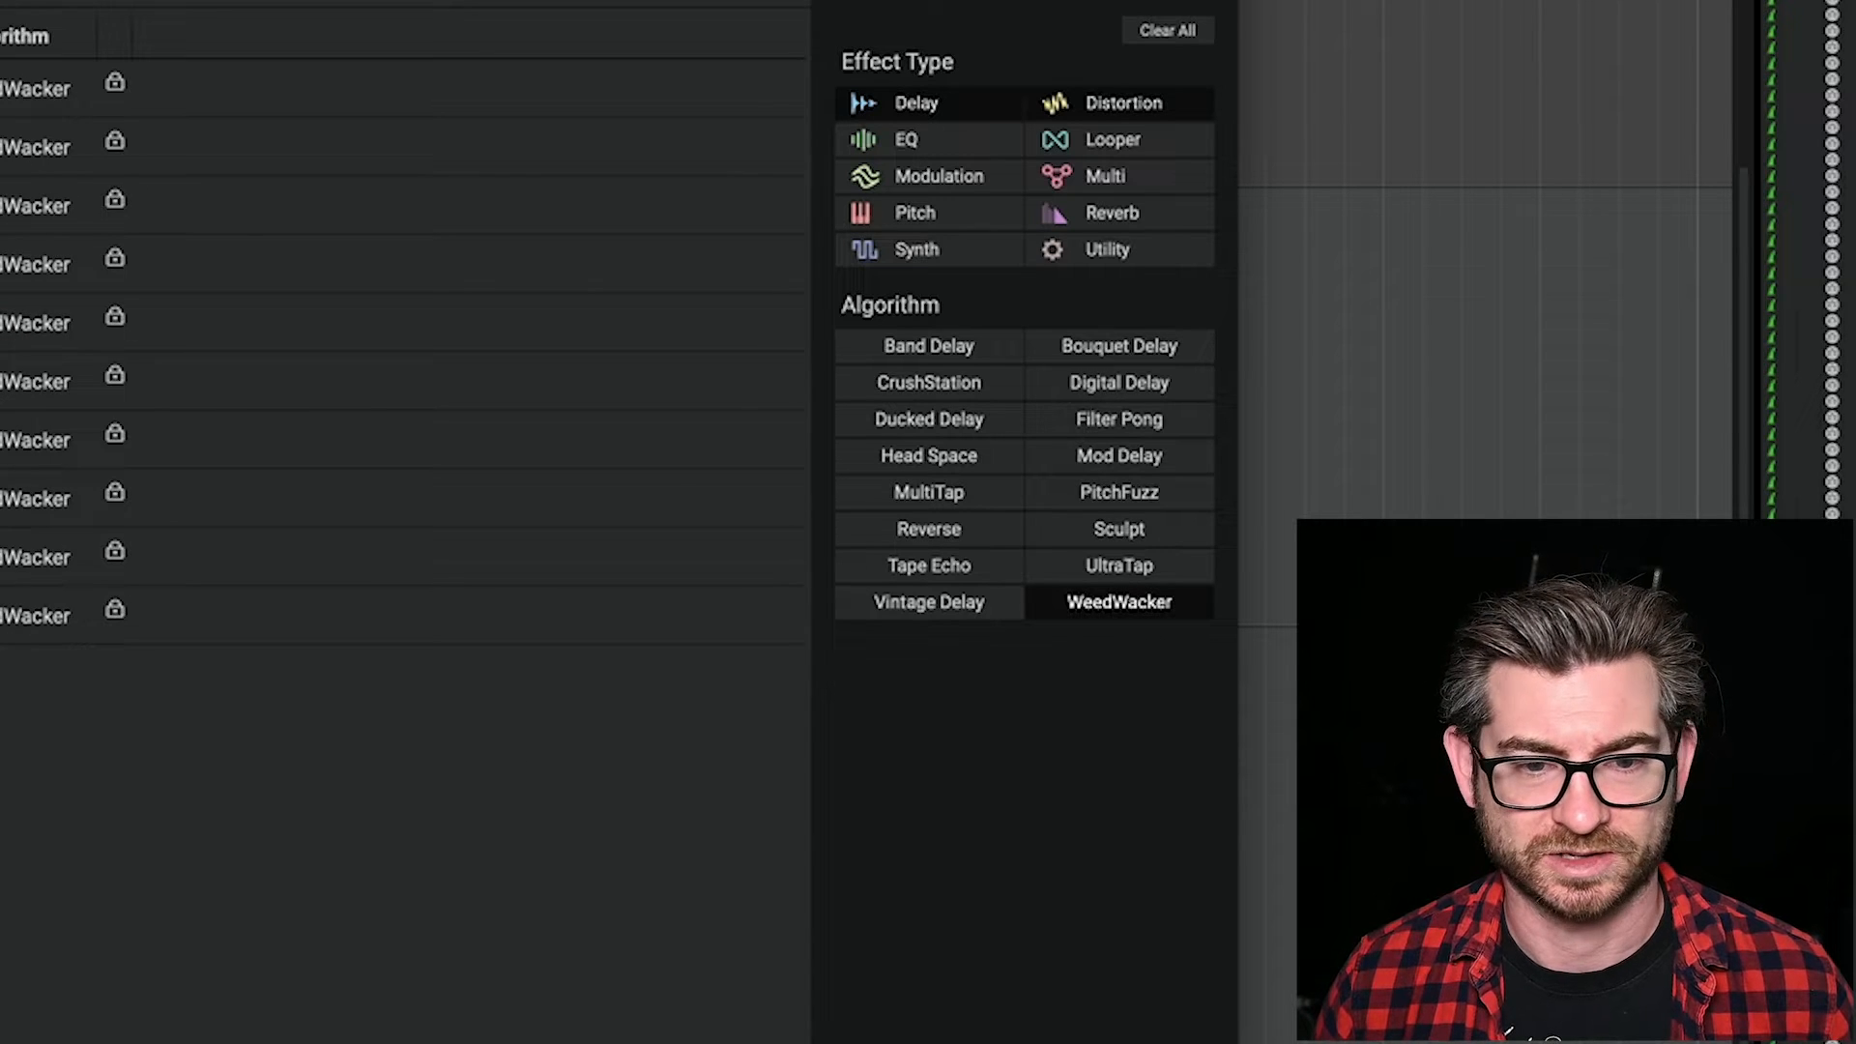
{"action": "left_click", "coordinate": [35, 616]}
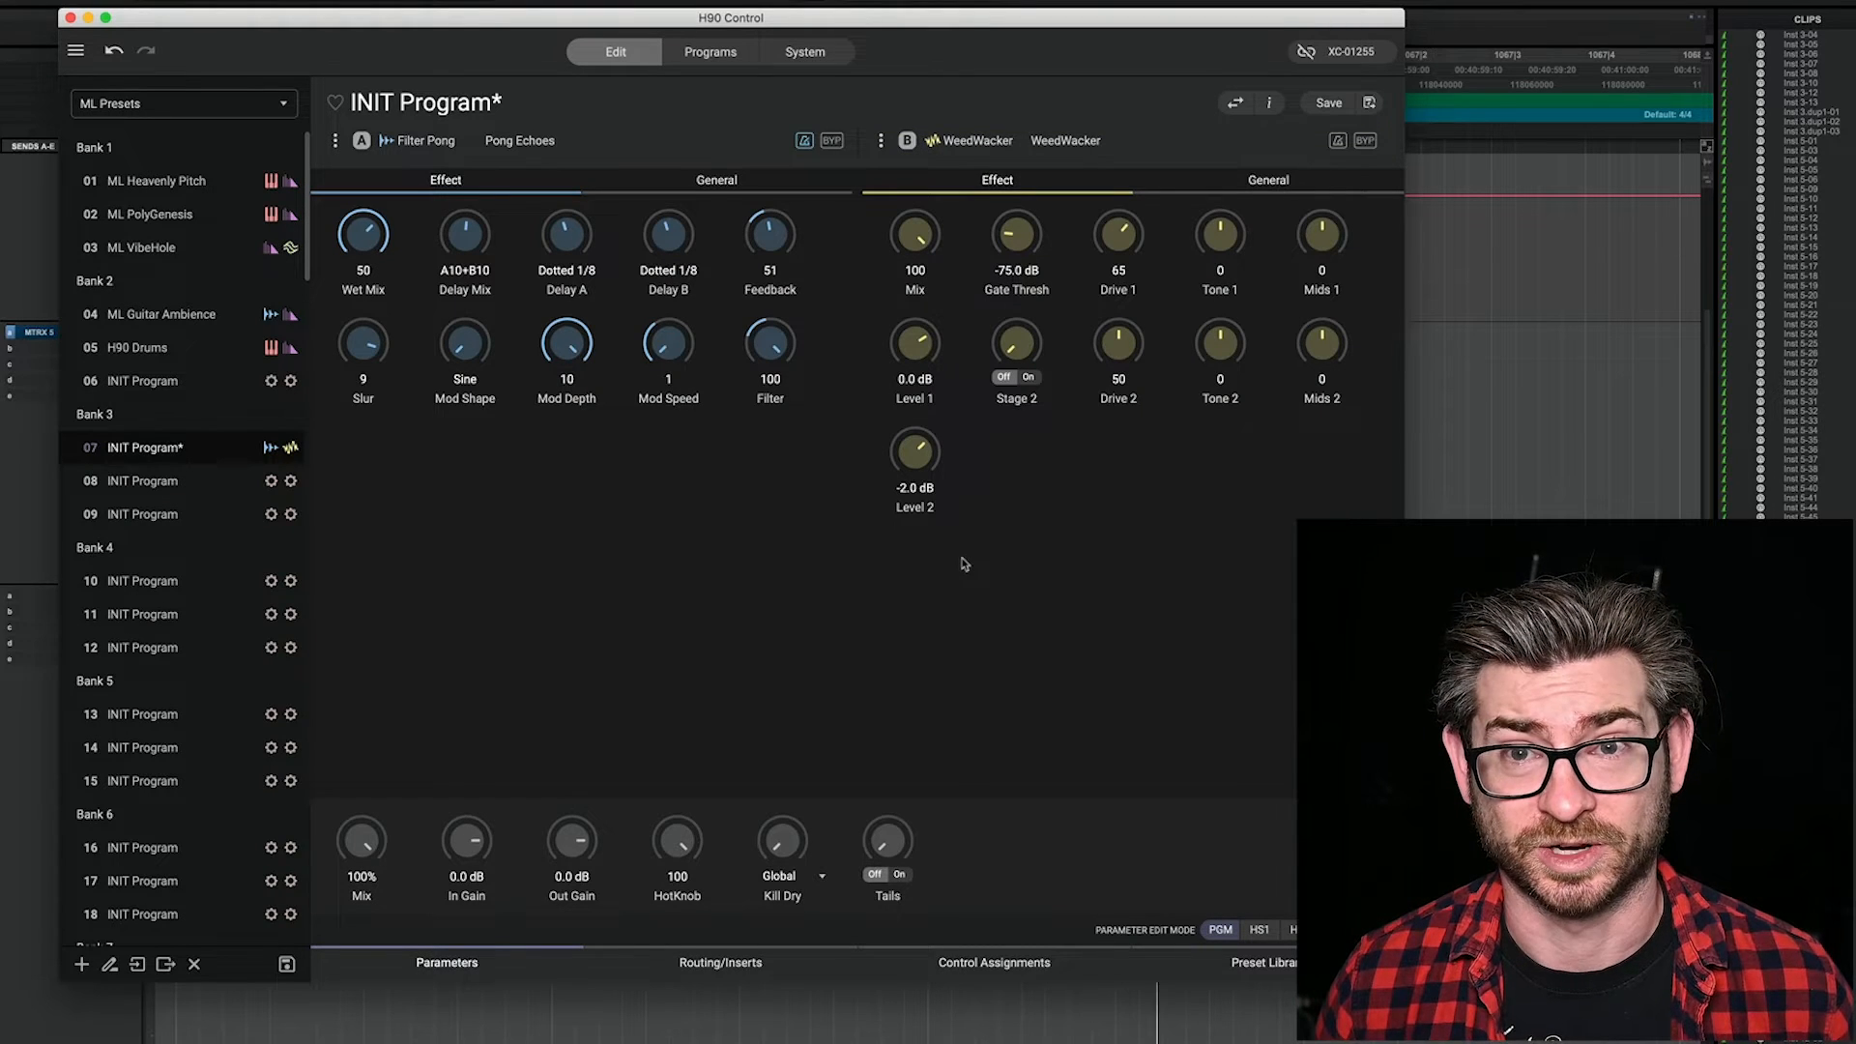
Step: Set WeedWacker's Drive 1 to 18 and Tone 1 to 85, keeping its Mix at 100 after trying 71
{"action": "left_click_drag", "start_coordinate": [1135, 248], "coordinate": [1130, 472]}
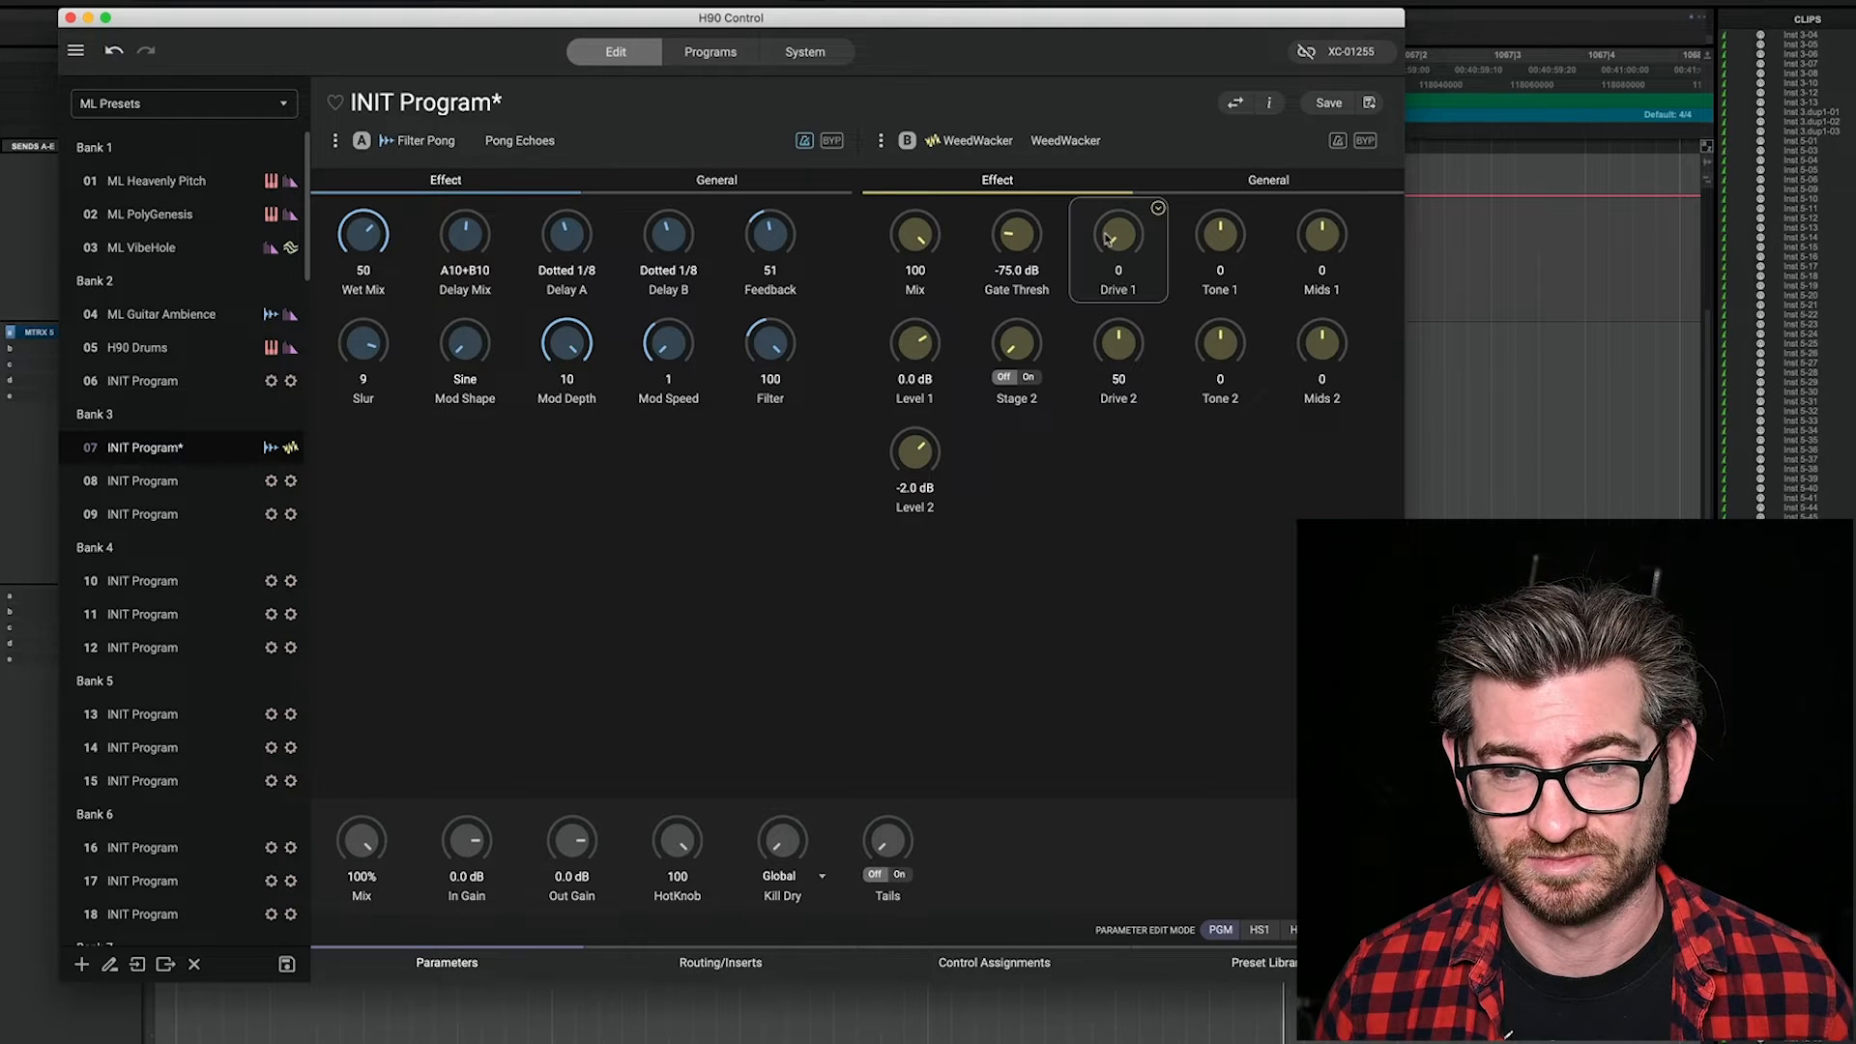
{"action": "left_click_drag", "start_coordinate": [1109, 239], "coordinate": [1148, 205]}
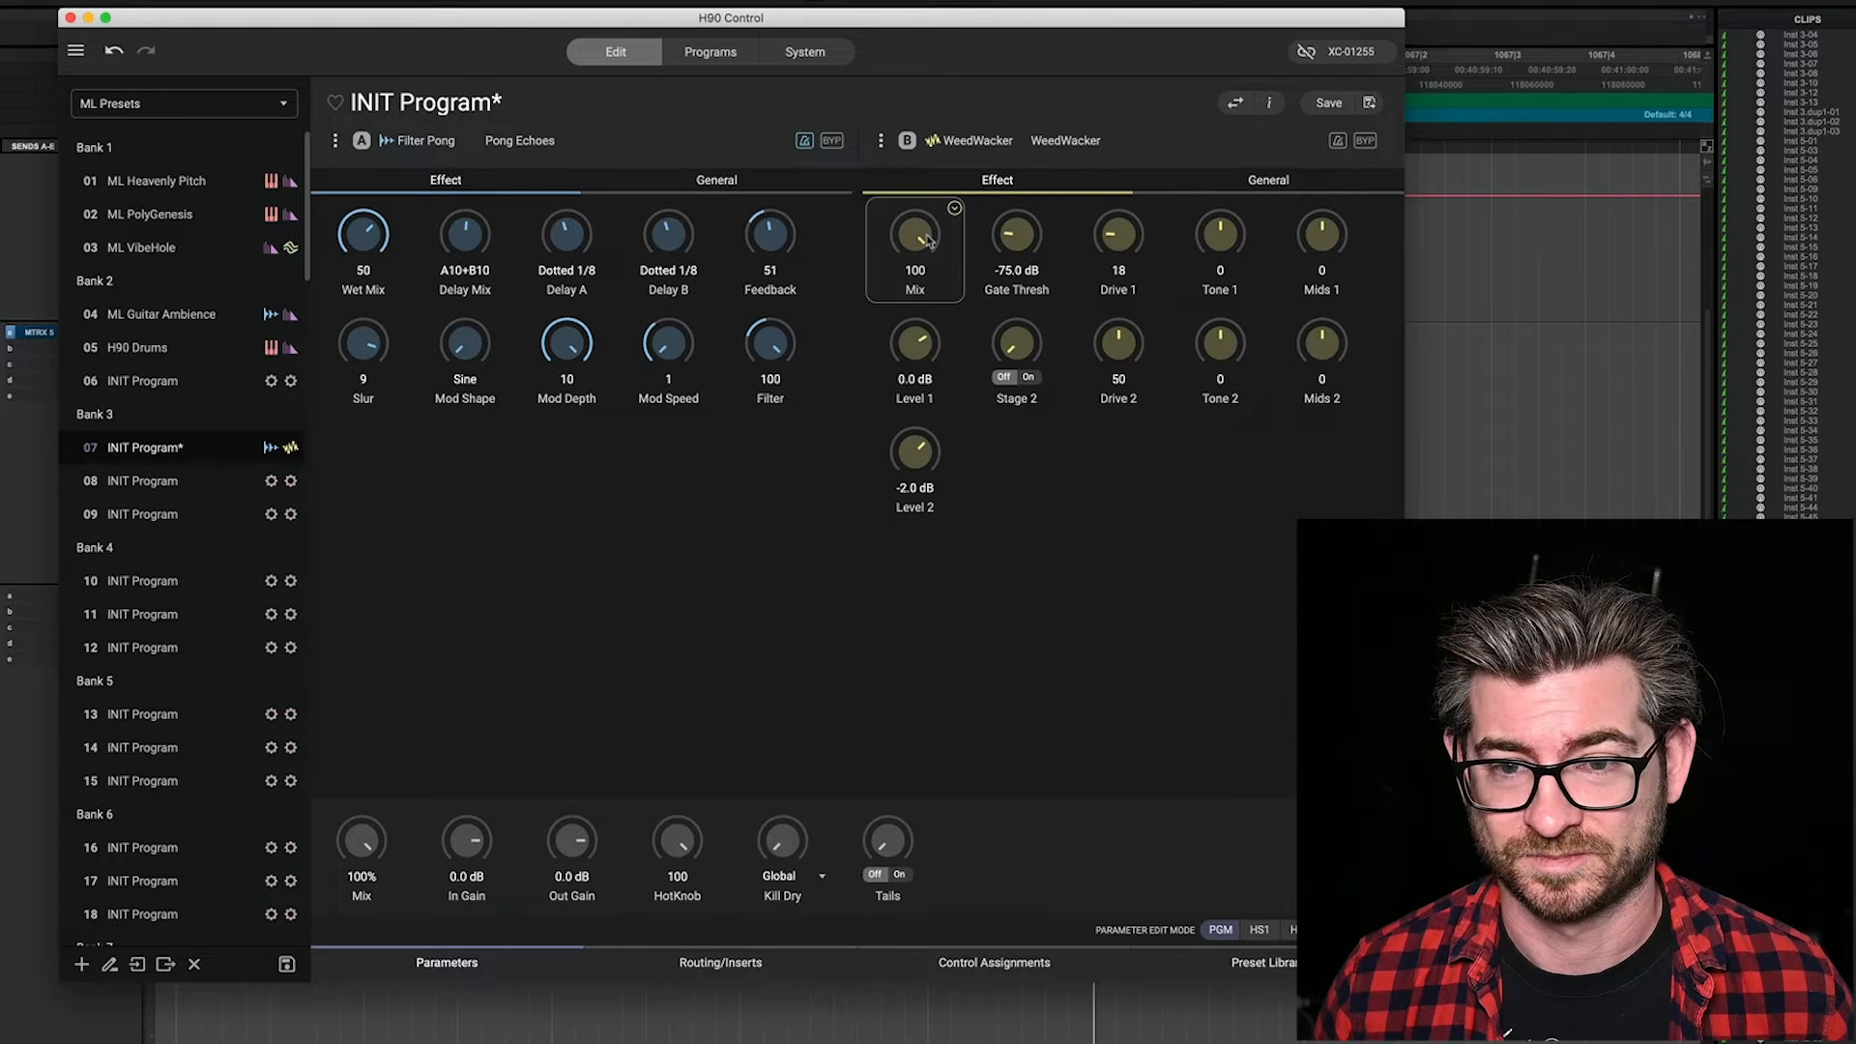
{"action": "left_click_drag", "start_coordinate": [928, 239], "coordinate": [926, 314]}
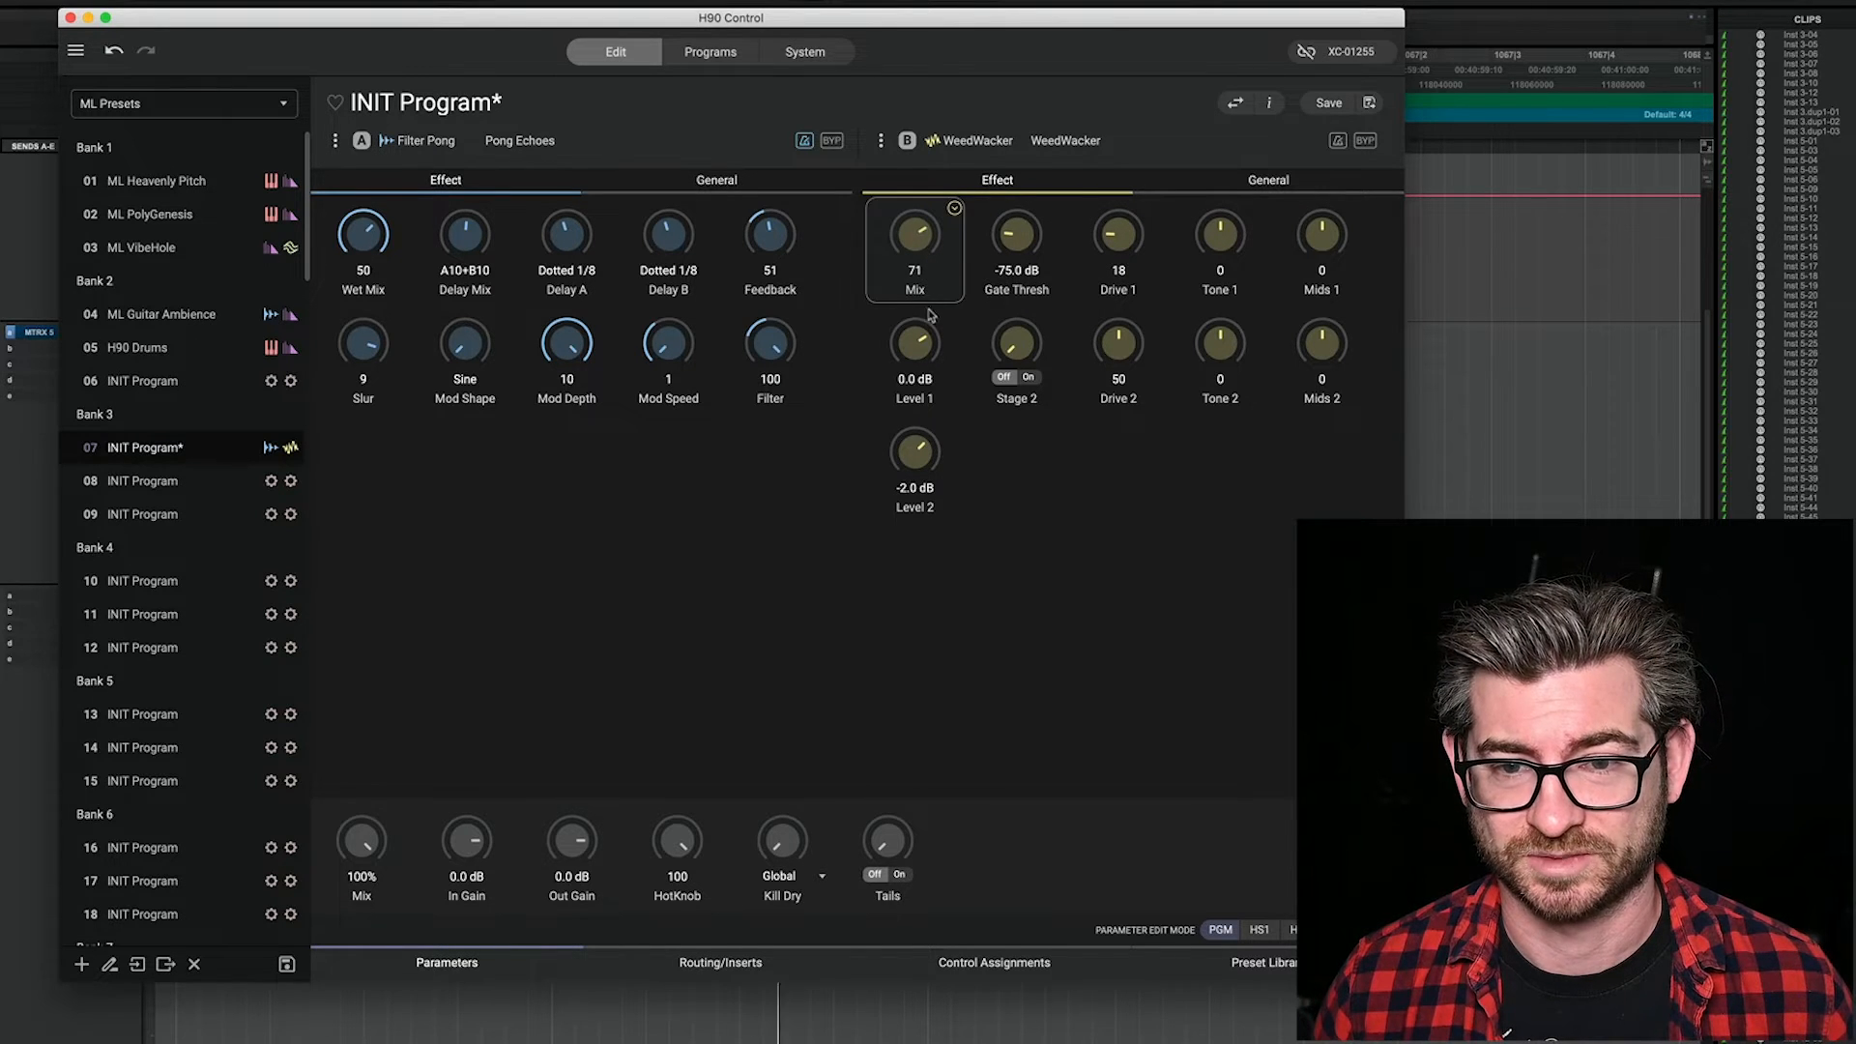
{"action": "left_click_drag", "start_coordinate": [1214, 247], "coordinate": [1248, 165]}
{"action": "left_click_drag", "start_coordinate": [914, 235], "coordinate": [931, 100]}
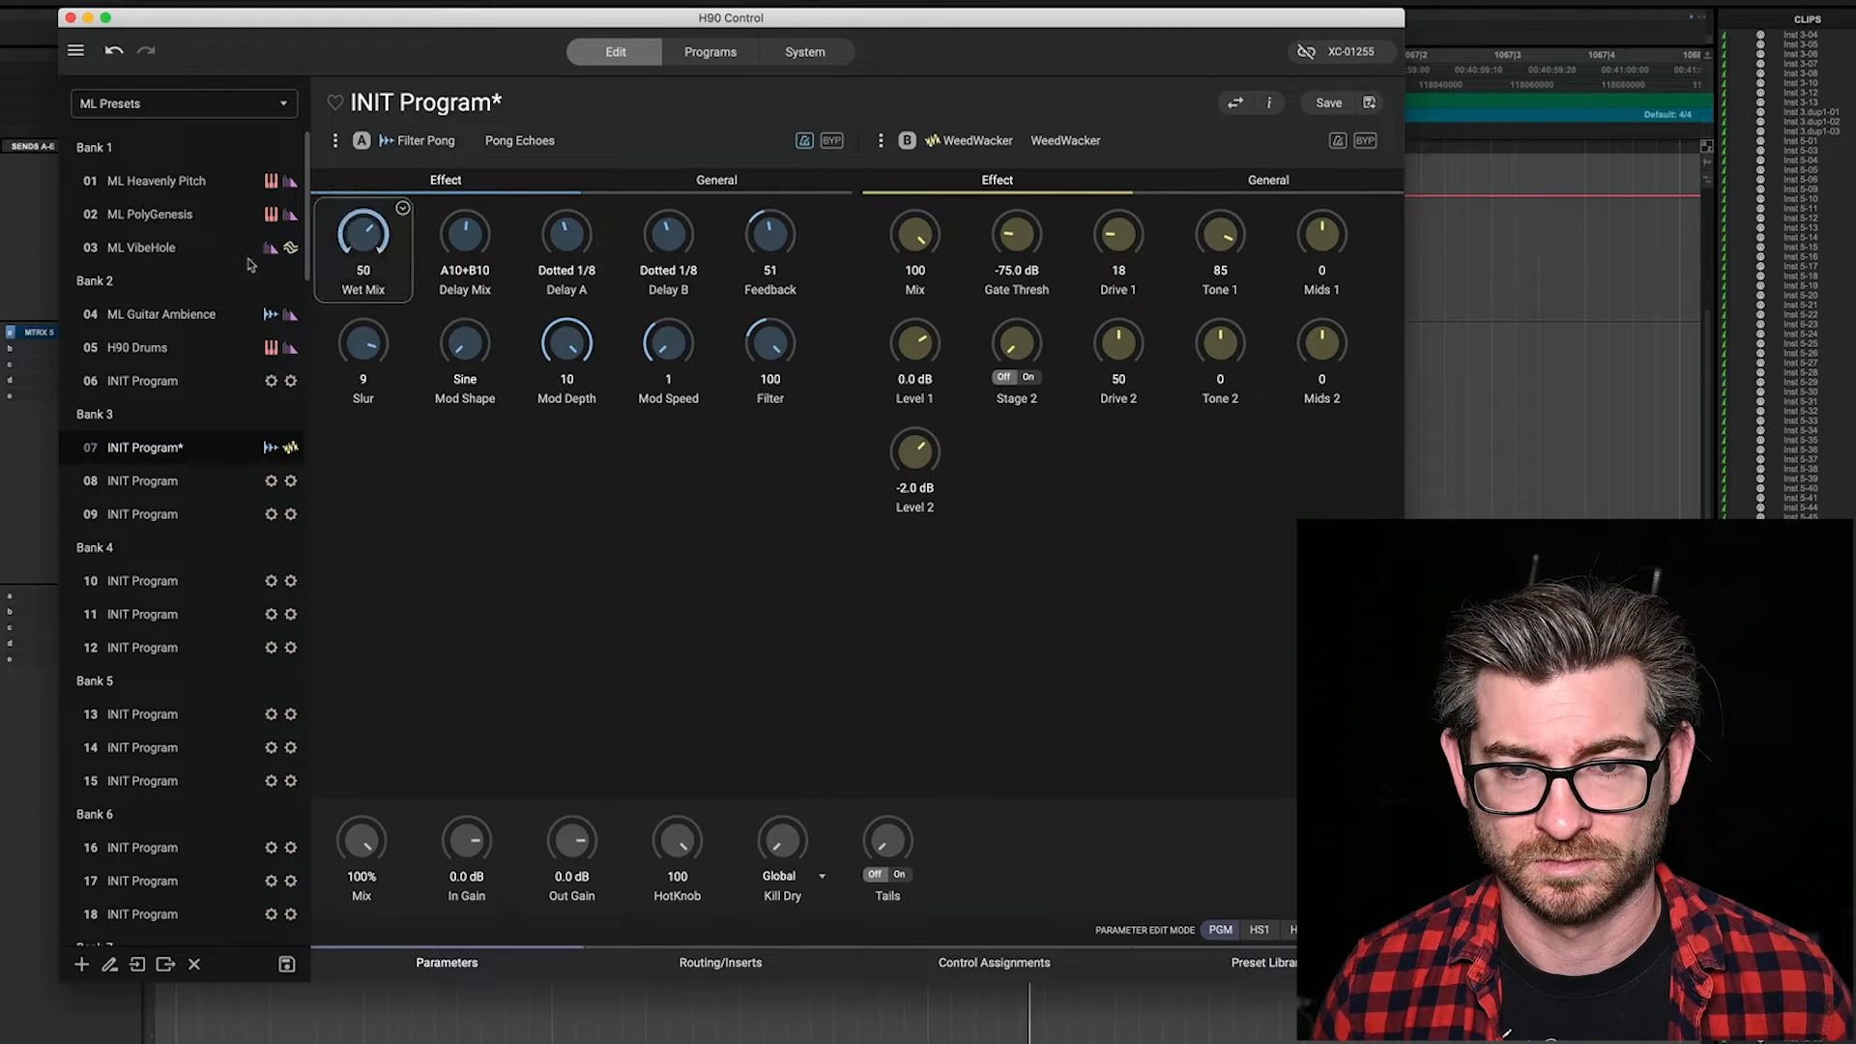
Step: Set WeedWacker's Mids 1 to 59 and balance the effects with Pong Echoes Wet Mix at 44 and WeedWacker Mix at 57
{"action": "left_click_drag", "start_coordinate": [358, 235], "coordinate": [364, 78]}
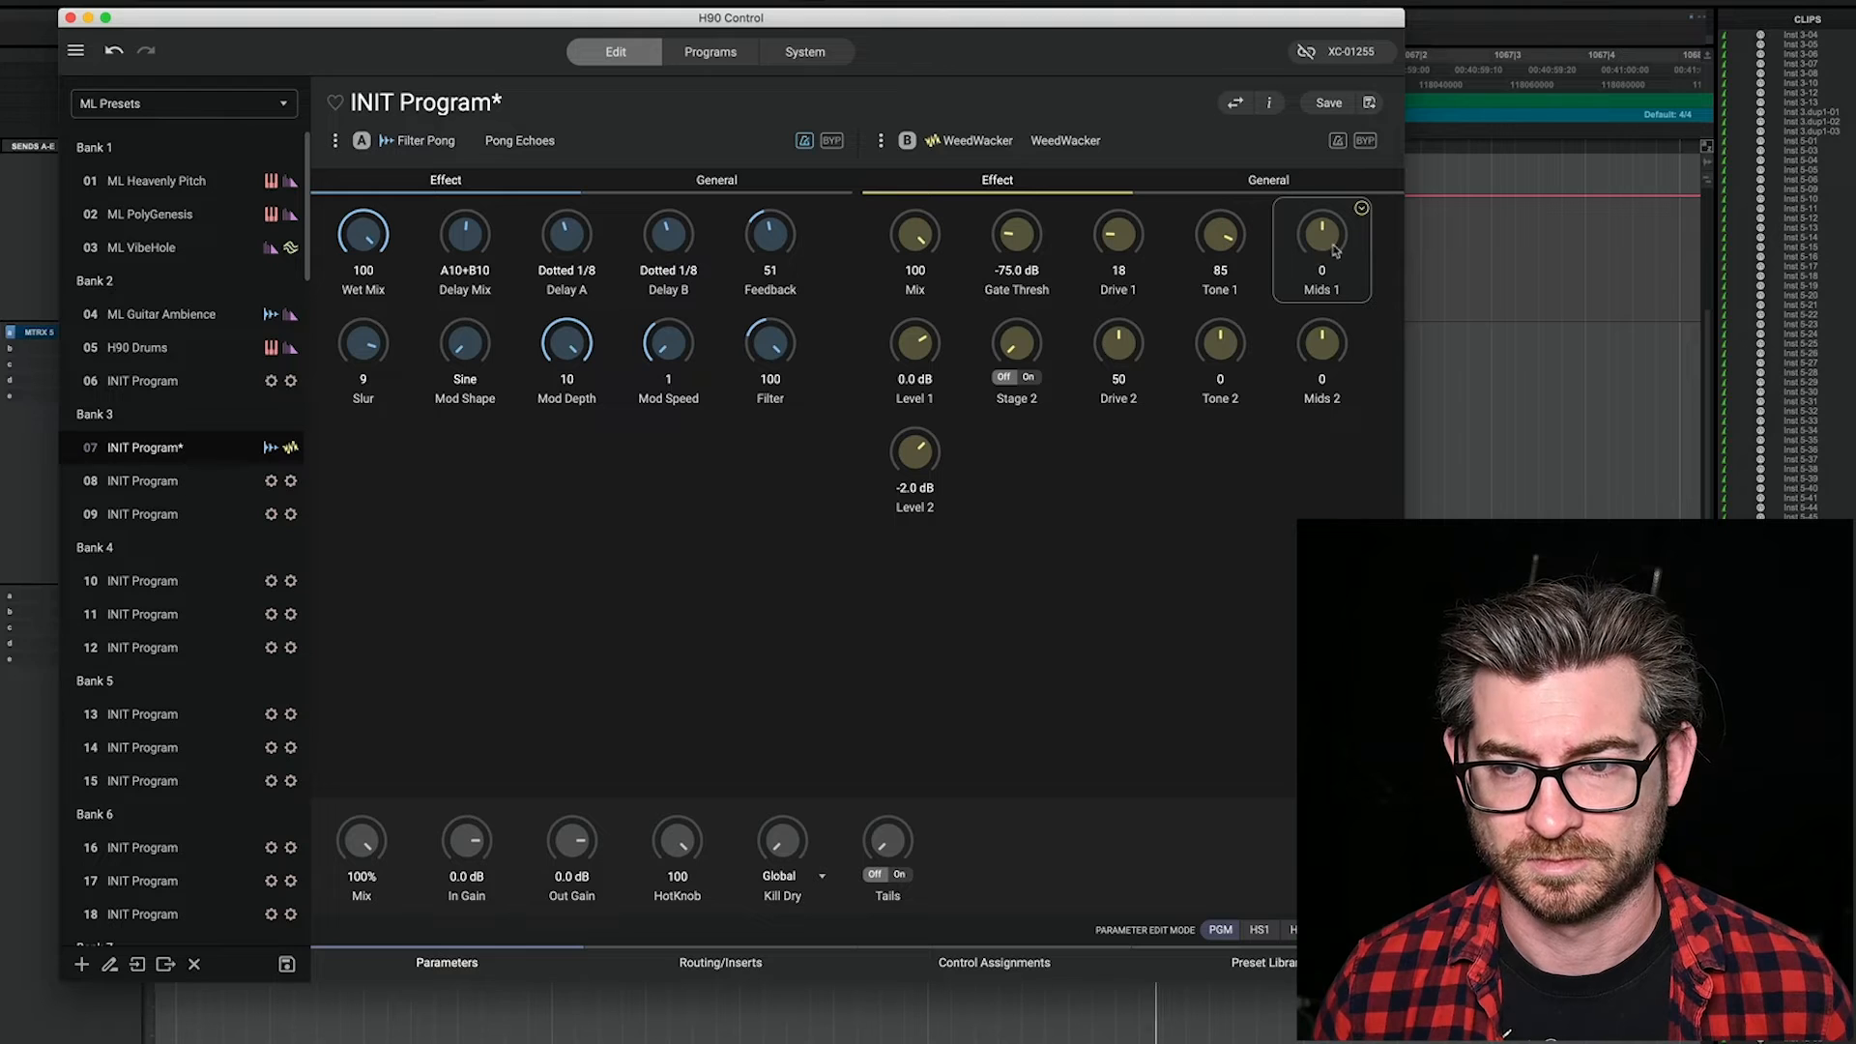
{"action": "left_click_drag", "start_coordinate": [1335, 252], "coordinate": [1354, 194]}
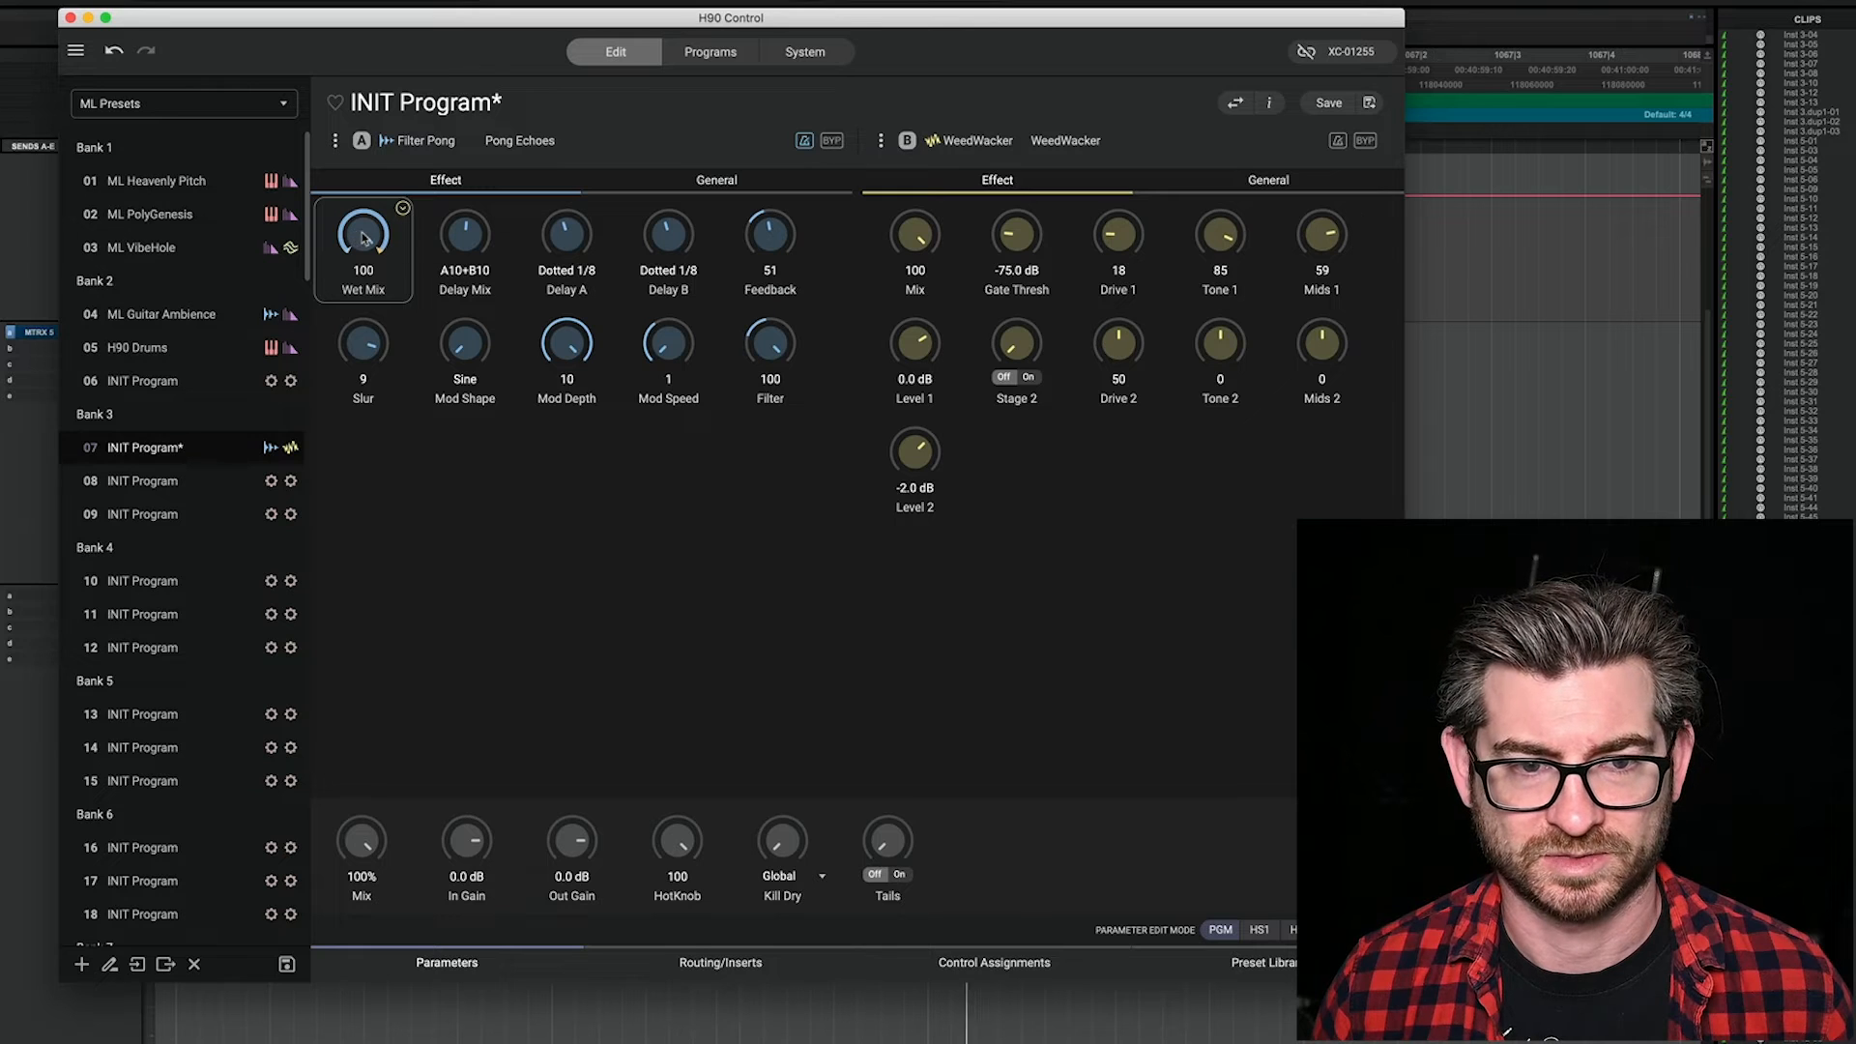
{"action": "left_click_drag", "start_coordinate": [363, 243], "coordinate": [370, 338]}
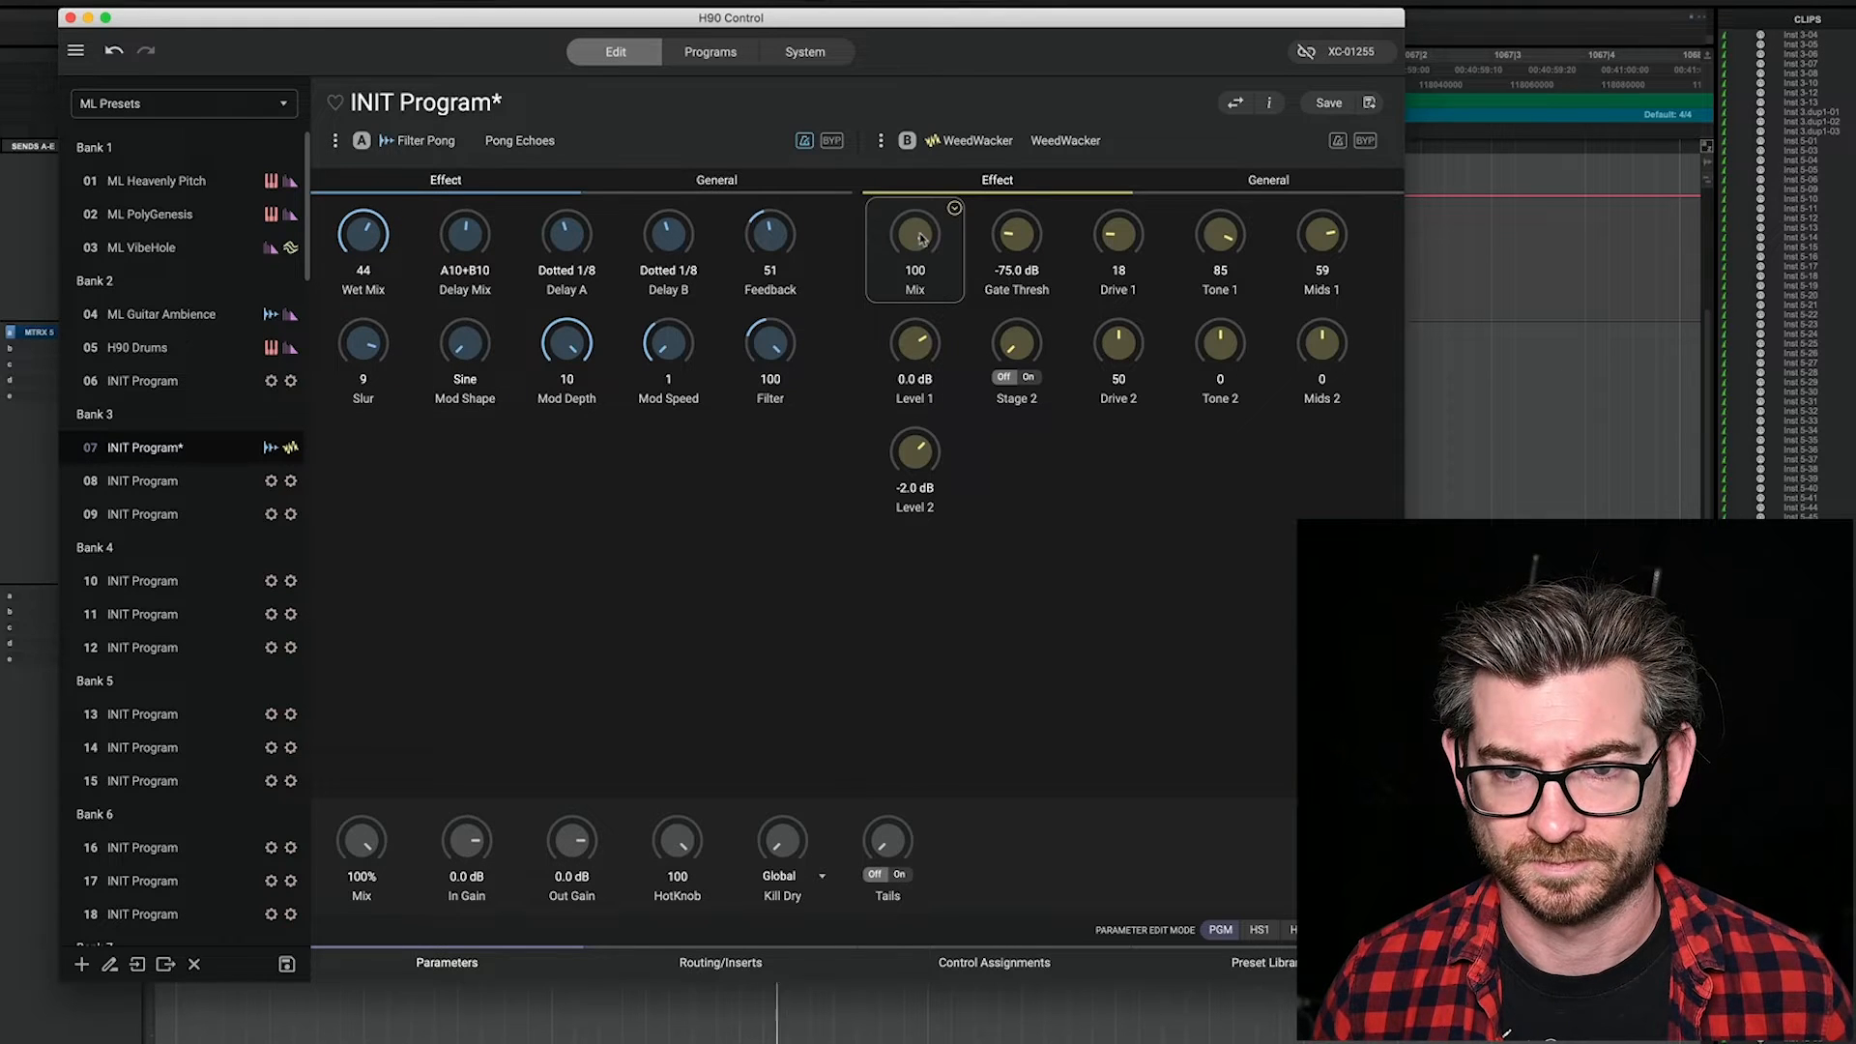
{"action": "left_click_drag", "start_coordinate": [922, 239], "coordinate": [937, 371]}
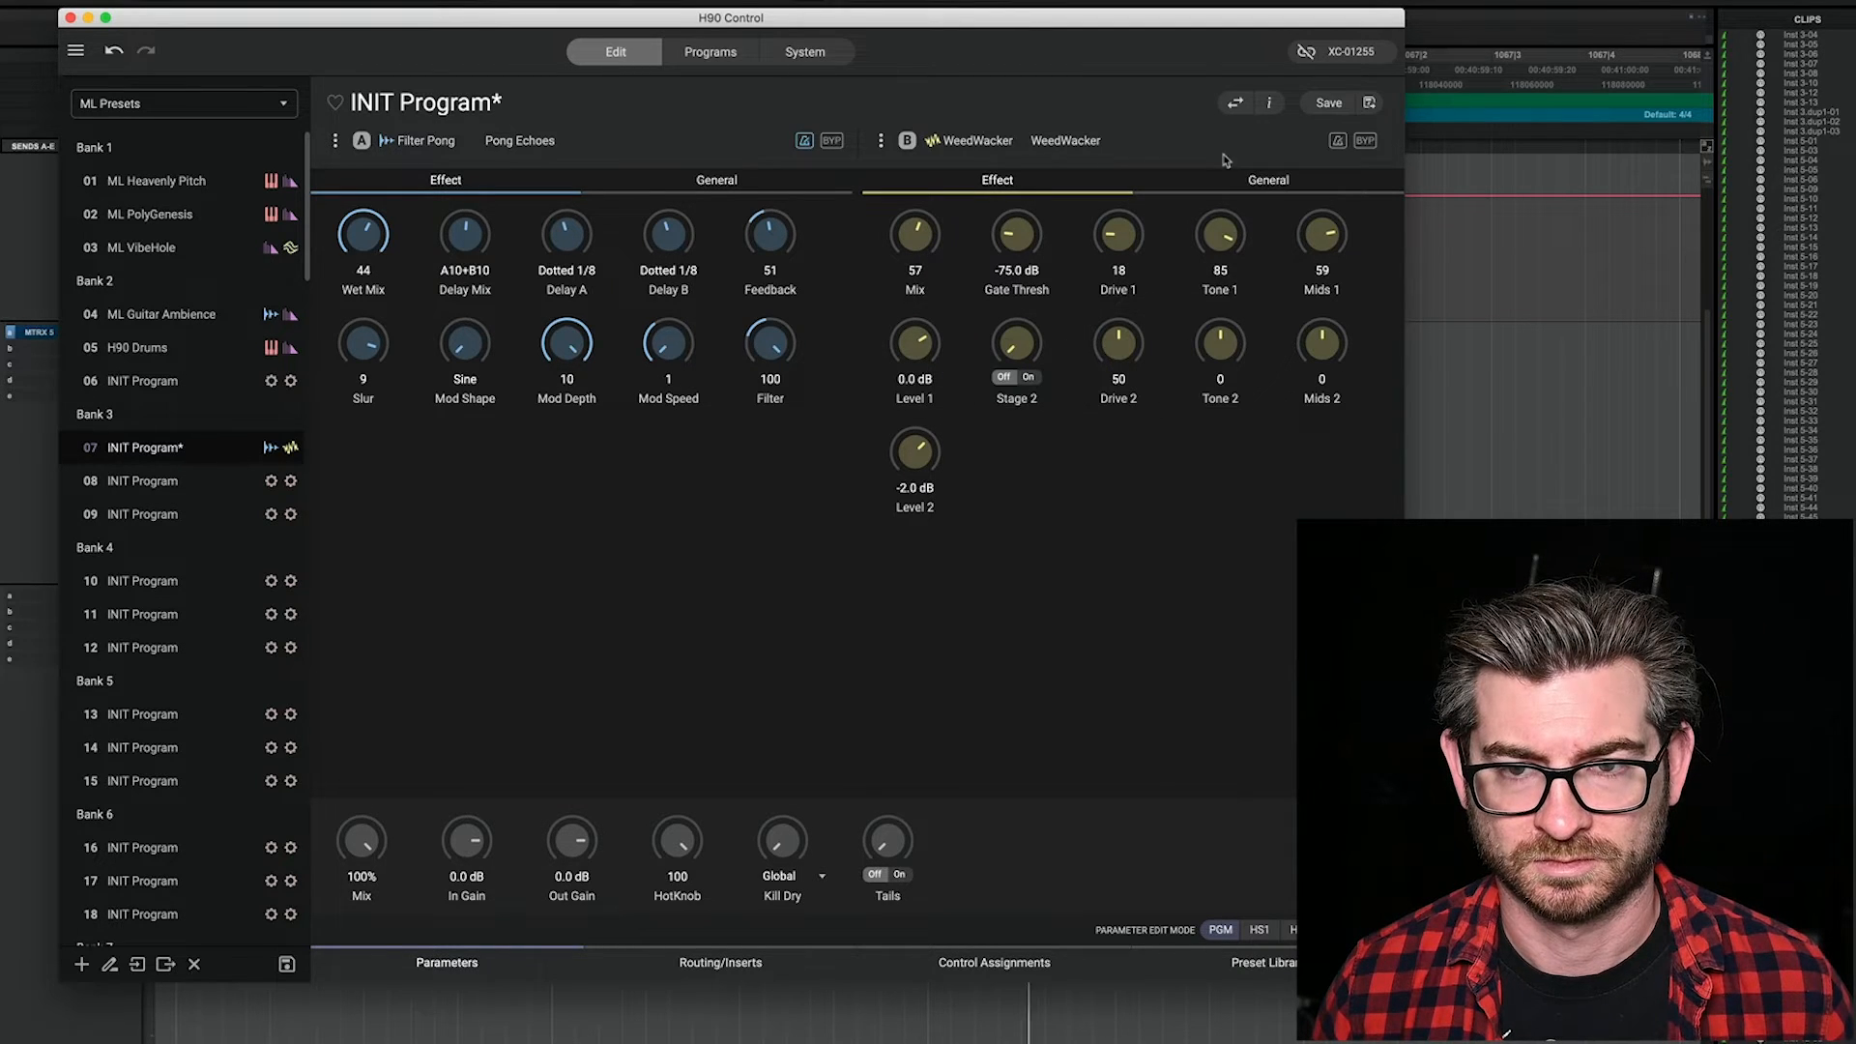
Step: Stop playback in Pro Tools and duplicate the Syntakt MIDI clip directly after the original
{"action": "left_click", "coordinate": [1157, 4]}
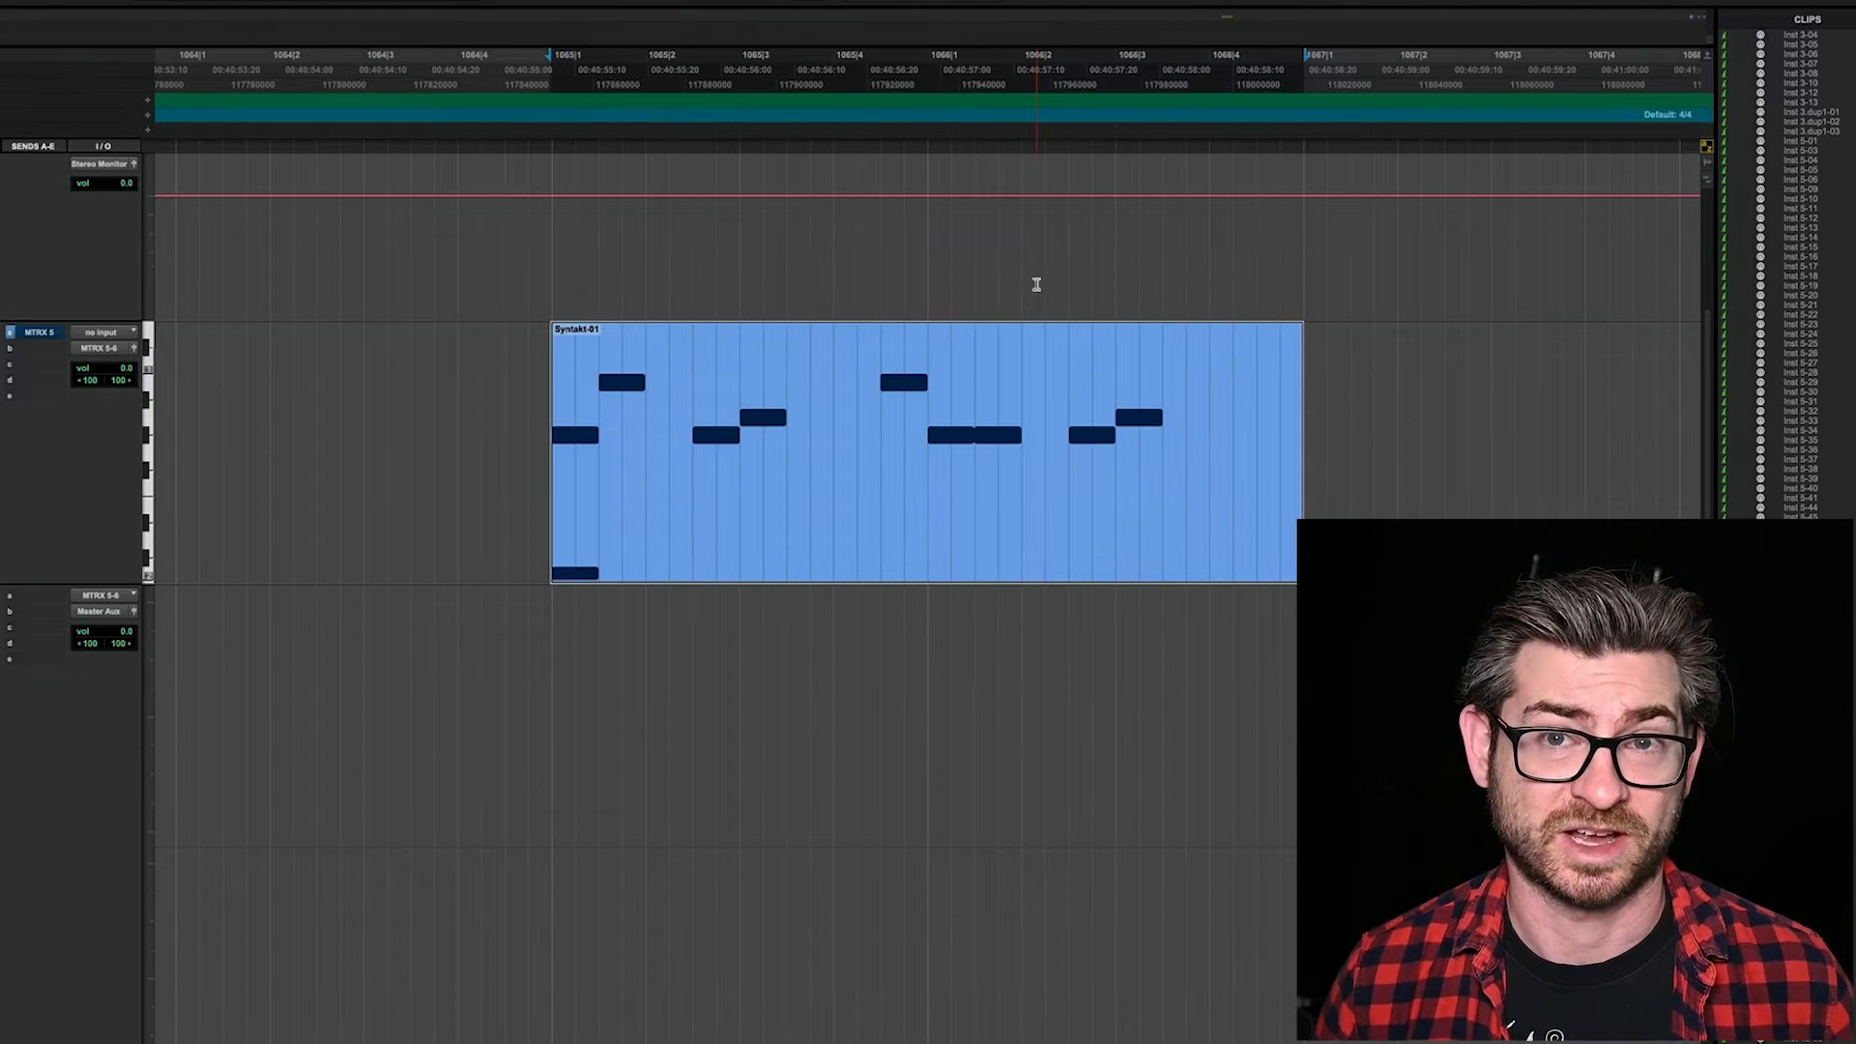
{"action": "key", "text": "r"}
{"action": "left_click", "coordinate": [901, 681]}
{"action": "left_click", "coordinate": [887, 492]}
{"action": "key", "text": "ctrl+d"}
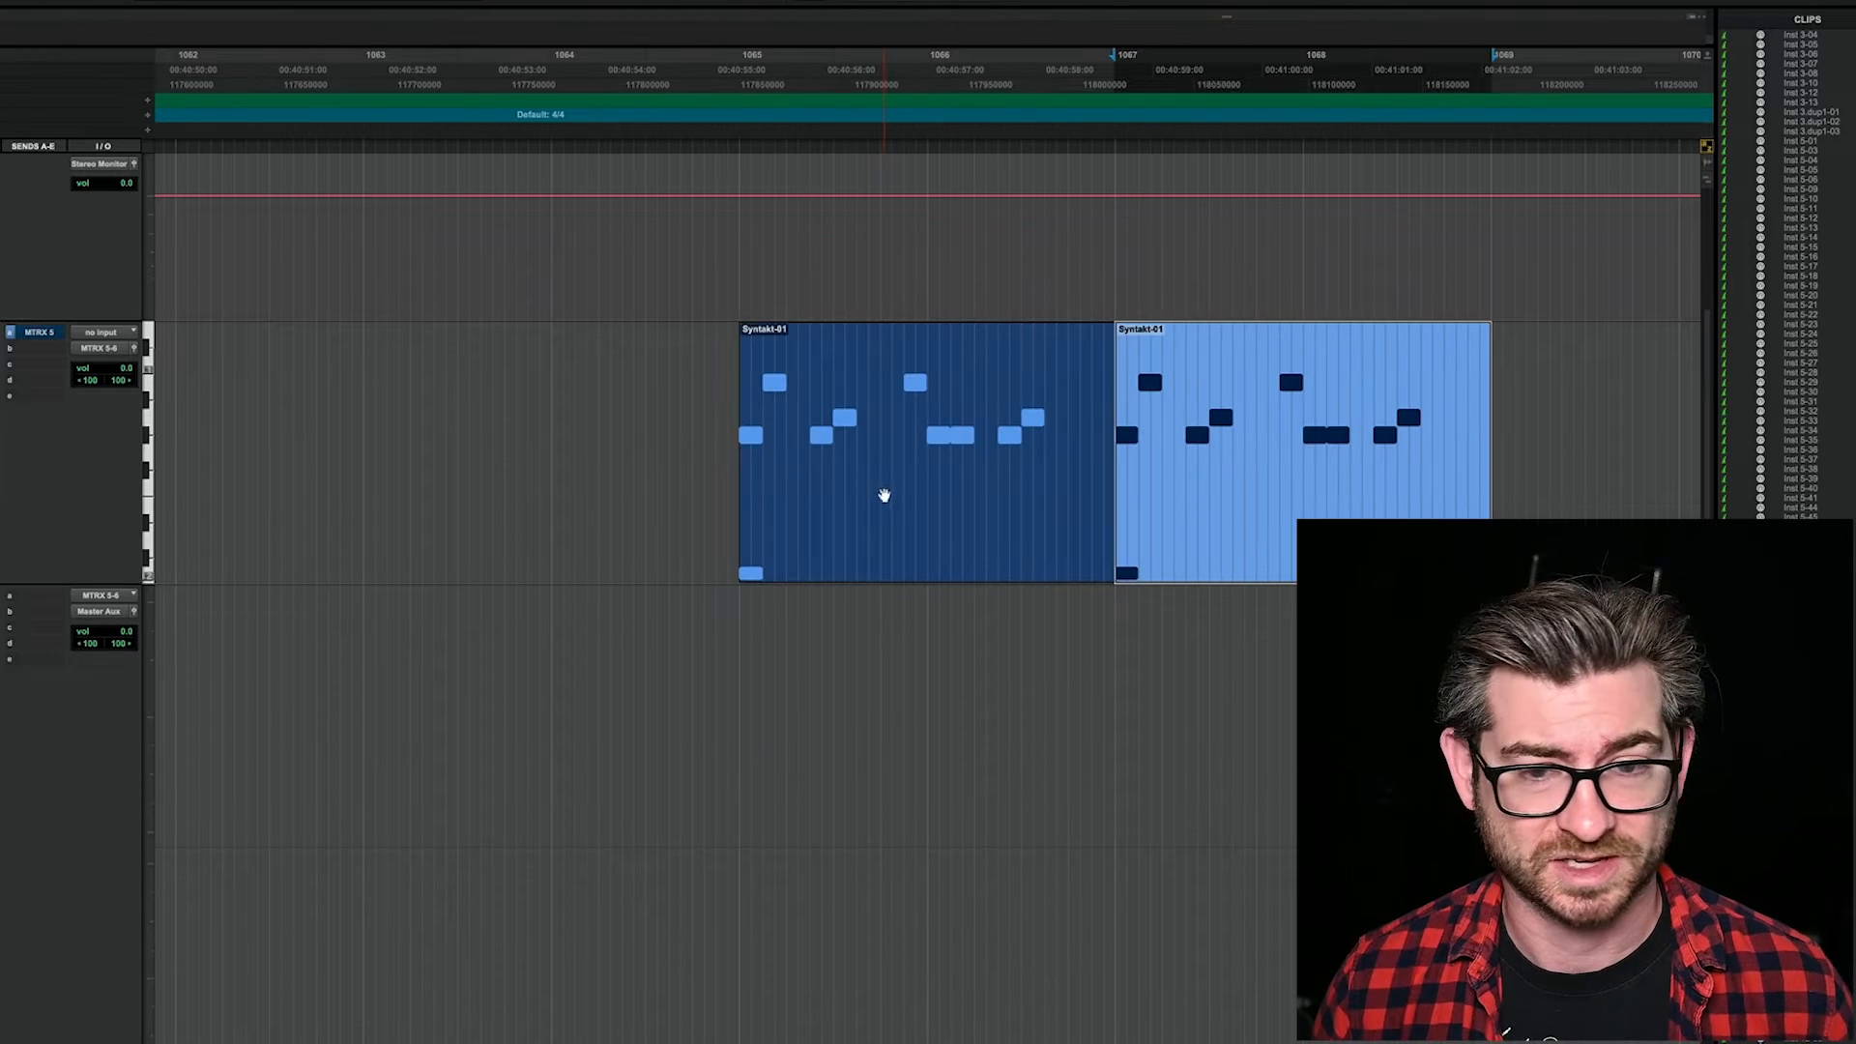
Step: Record the processed drum loop onto the H90 audio track, from just before bar 1065 until past the second Syntakt-01 clip
{"action": "left_click", "coordinate": [735, 650]}
{"action": "left_click", "coordinate": [692, 644]}
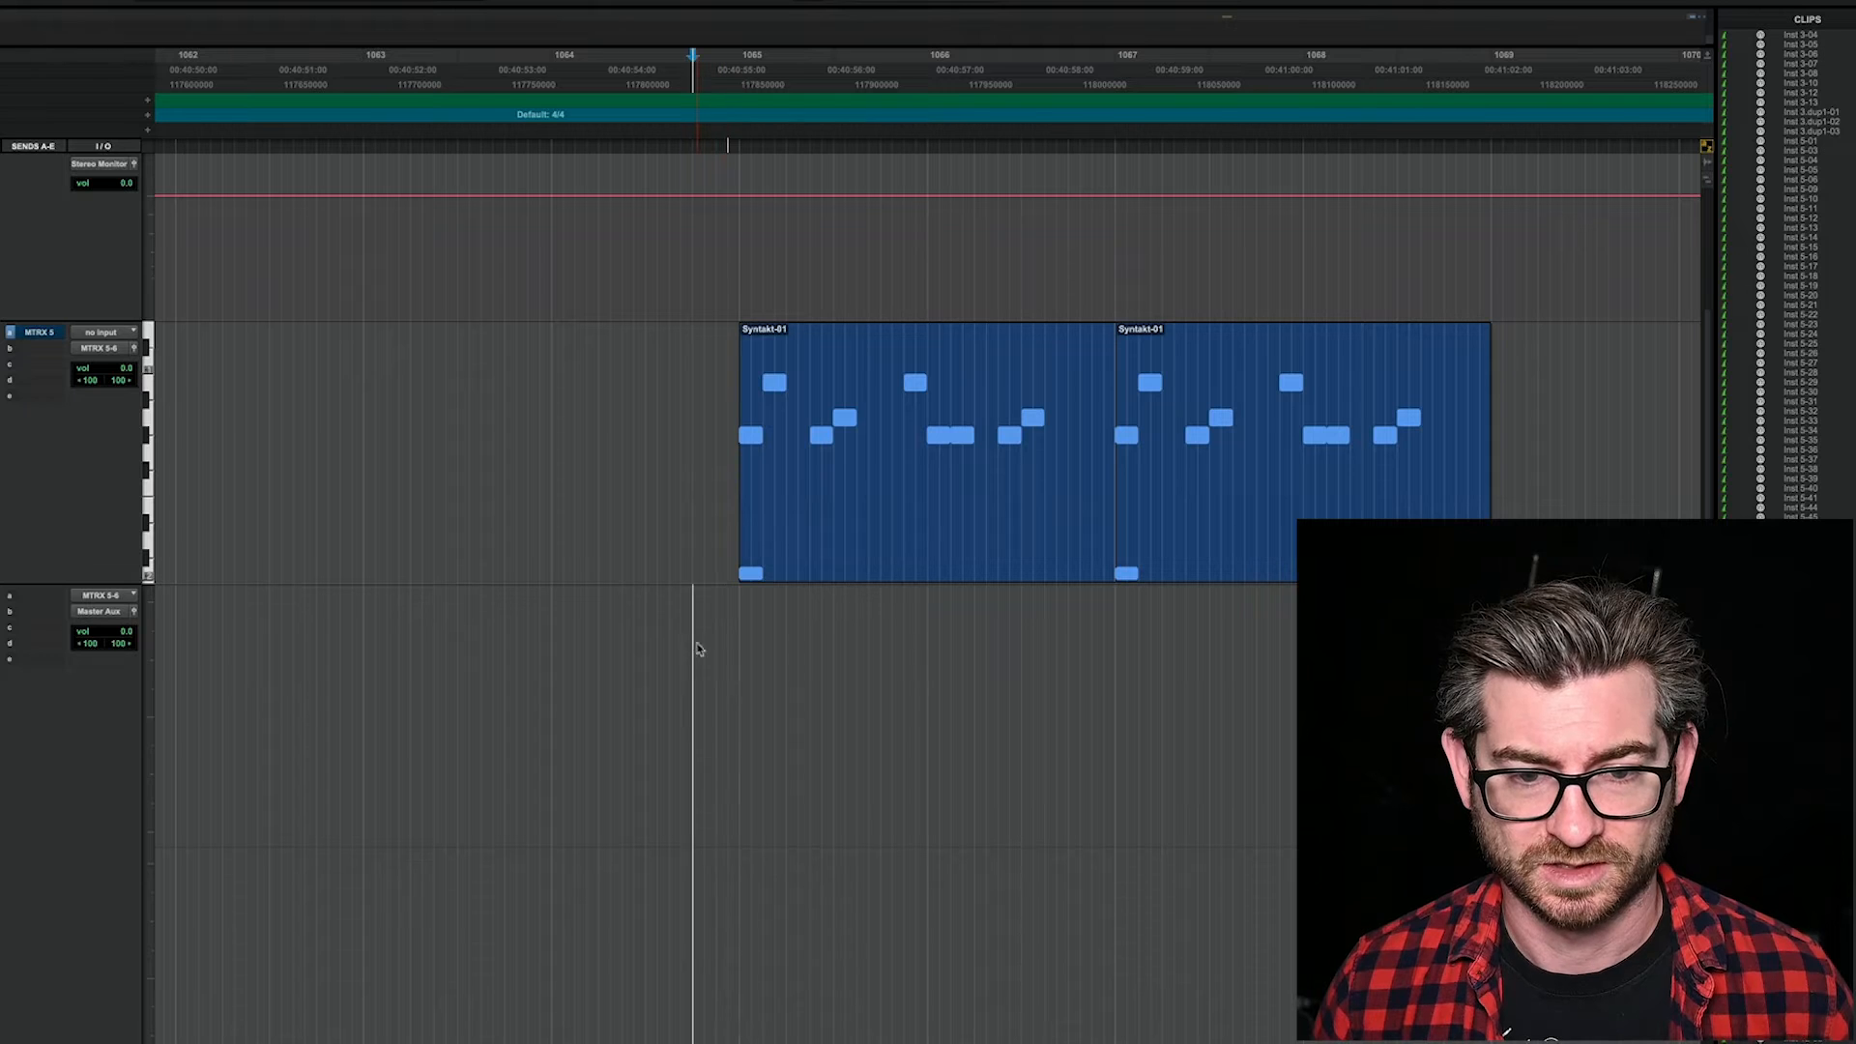
{"action": "key", "text": "ctrl+space"}
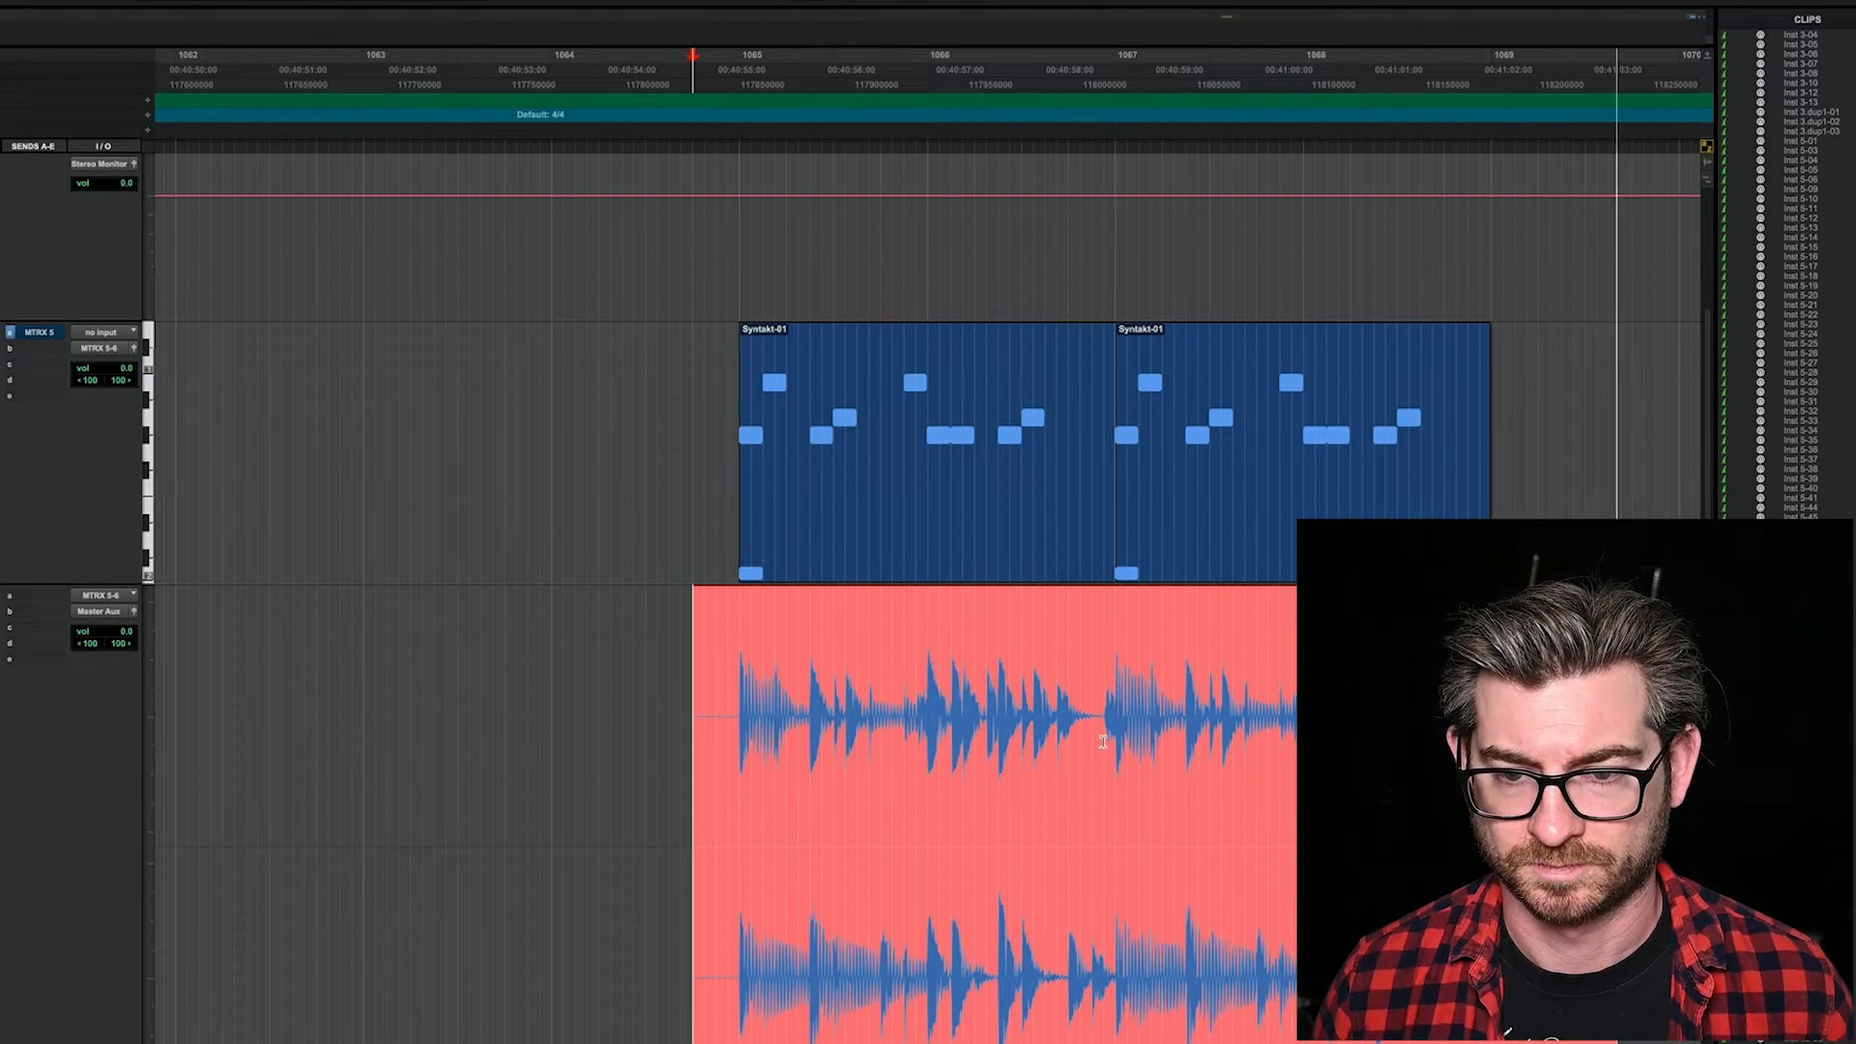
{"action": "key", "text": "space"}
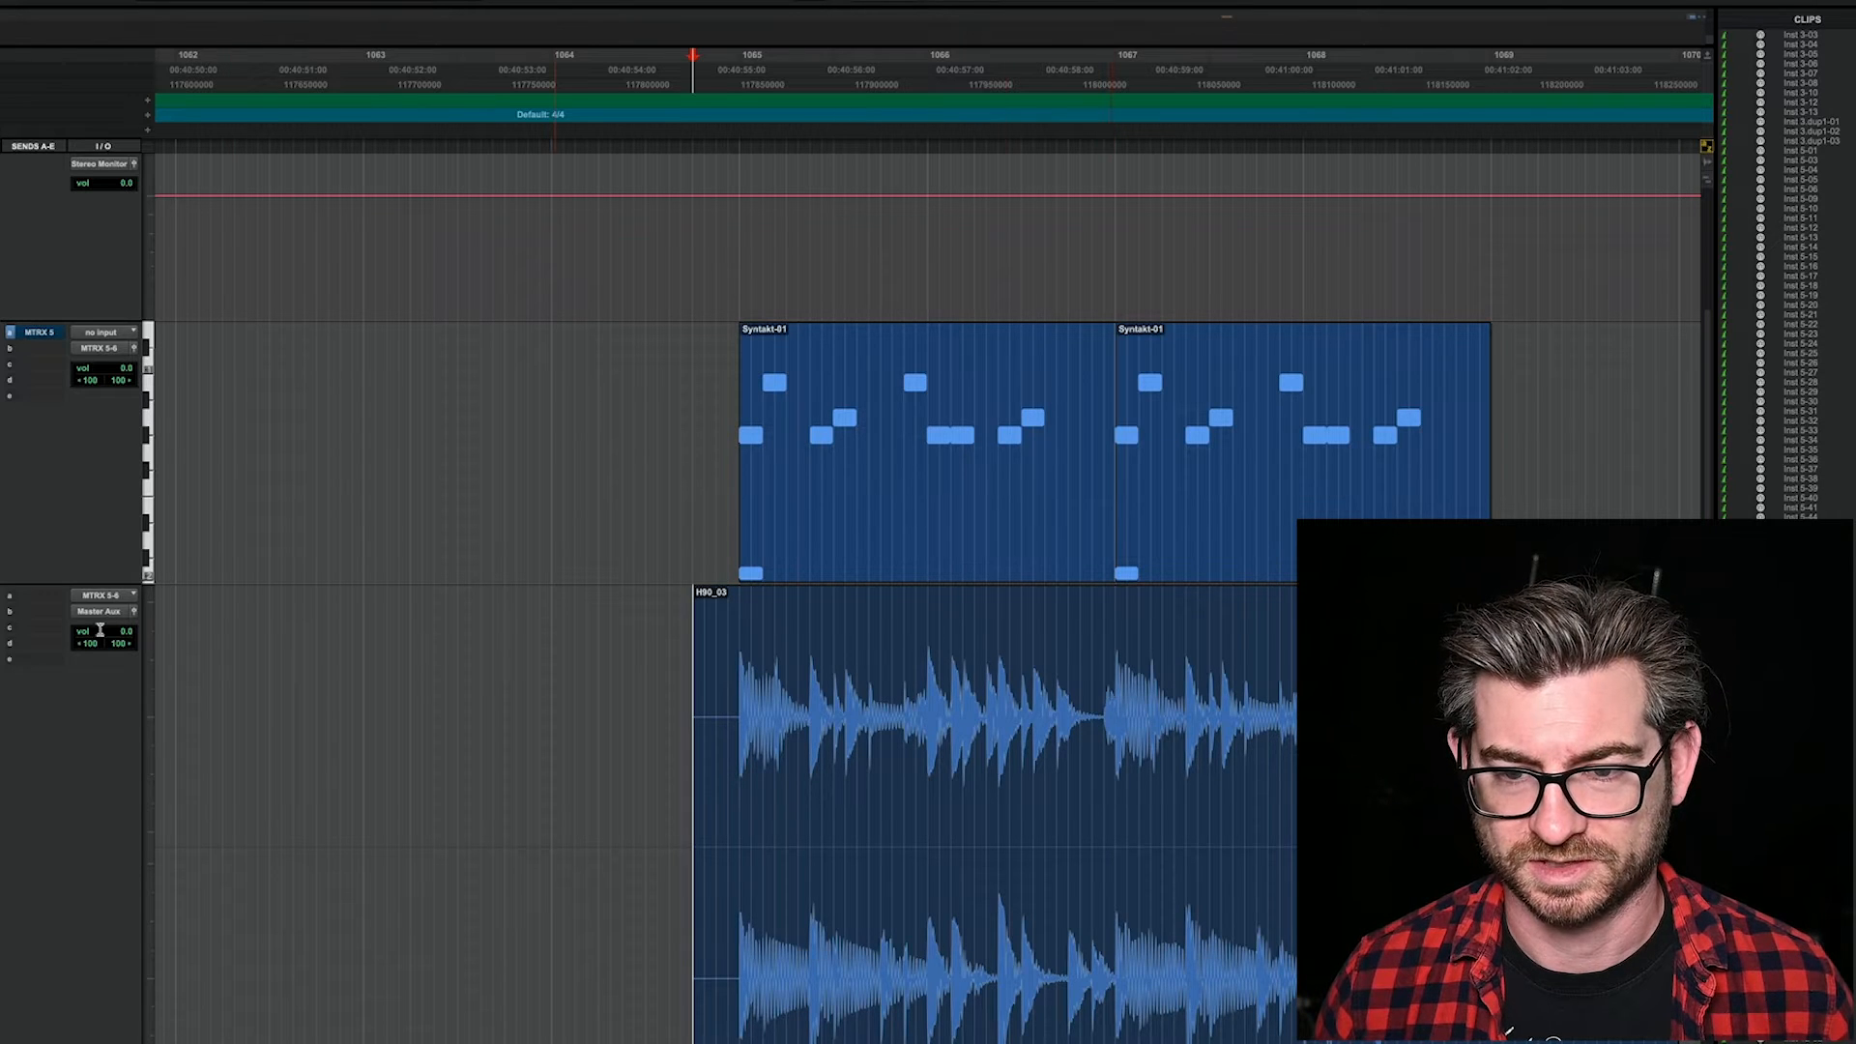
{"action": "left_click", "coordinate": [2, 613]}
Step: Split the H90 recording at the downbeat of the second Syntakt-01 clip at bar 1067 and delete everything before it
{"action": "left_click", "coordinate": [1118, 671]}
{"action": "key", "text": "t"}
{"action": "key", "text": "t"}
{"action": "key", "text": "t"}
{"action": "key", "text": "t"}
{"action": "key", "text": "t"}
{"action": "key", "text": "t"}
{"action": "key", "text": "t"}
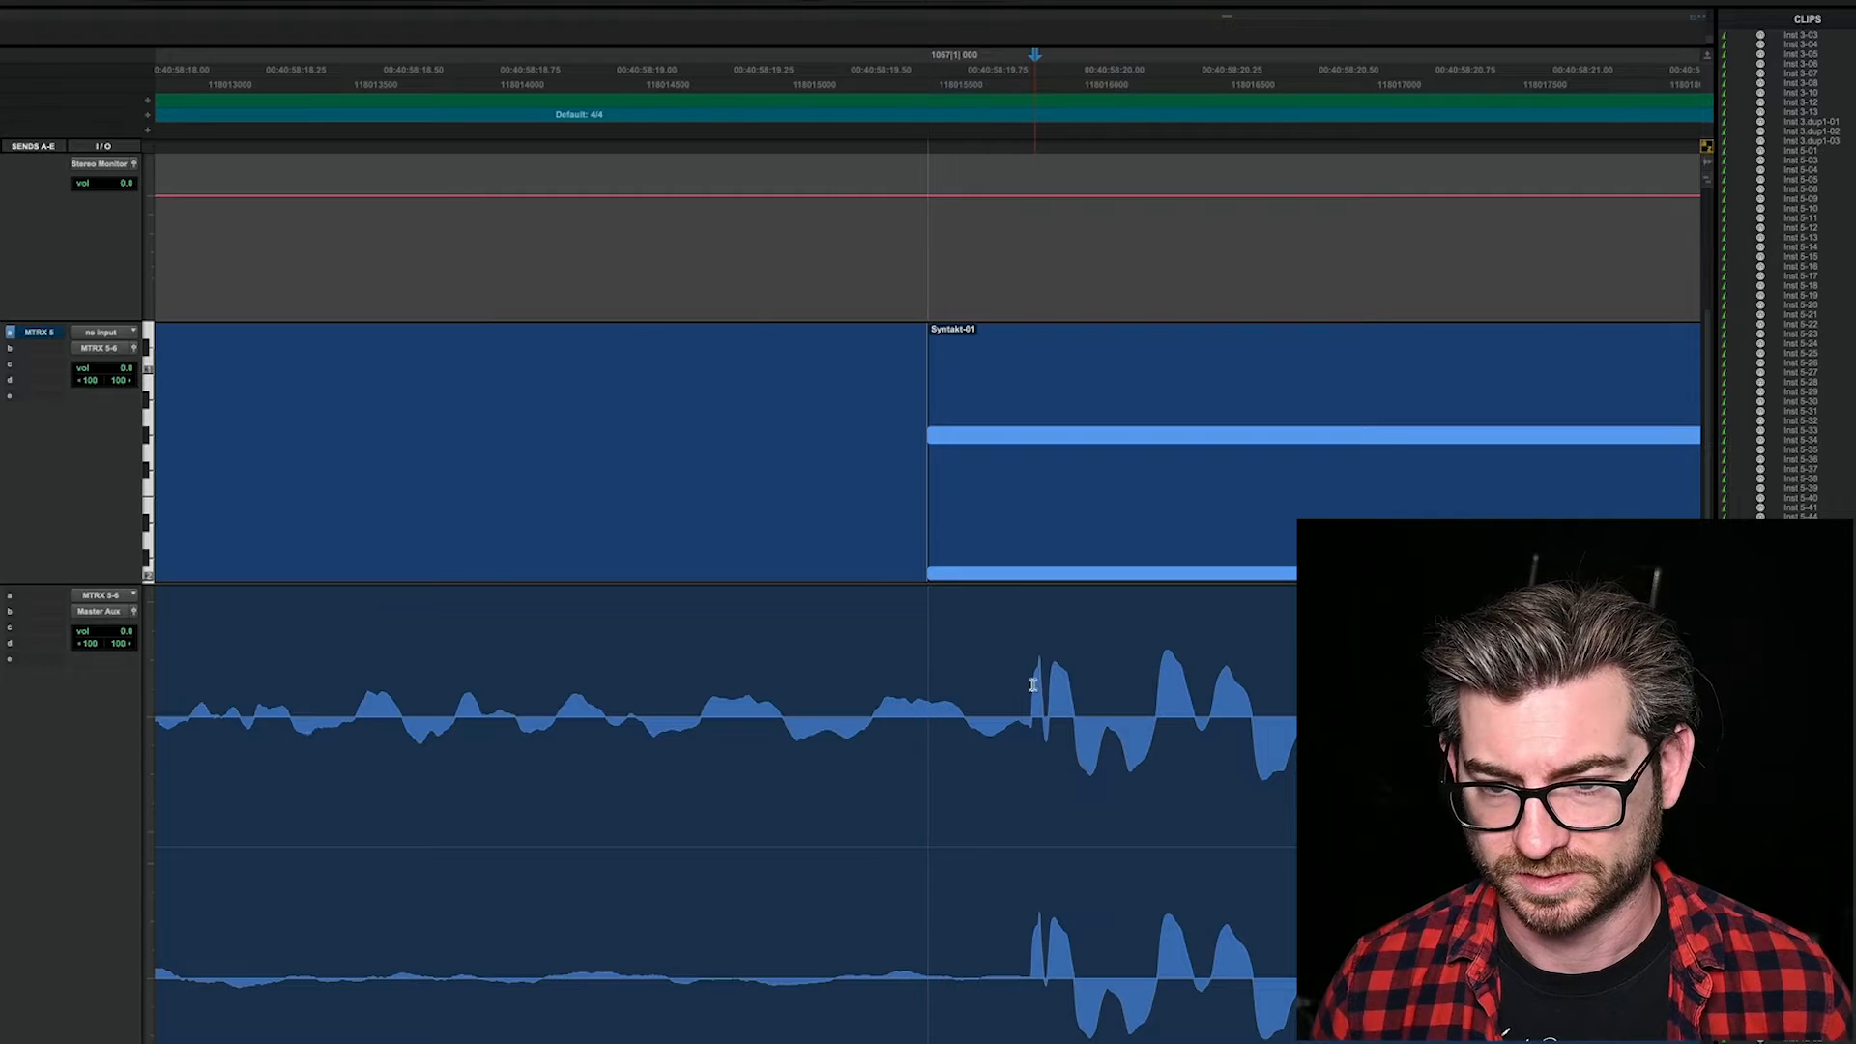
{"action": "key", "text": "t"}
{"action": "key", "text": "t"}
{"action": "left_click", "coordinate": [909, 703]}
{"action": "key", "text": "b"}
{"action": "left_click_drag", "start_coordinate": [968, 931], "coordinate": [744, 1018]}
{"action": "key", "text": "r"}
{"action": "left_click", "coordinate": [511, 1035]}
{"action": "key", "text": "r"}
{"action": "key", "text": "r"}
{"action": "key", "text": "r"}
{"action": "key", "text": "r"}
{"action": "key", "text": "r"}
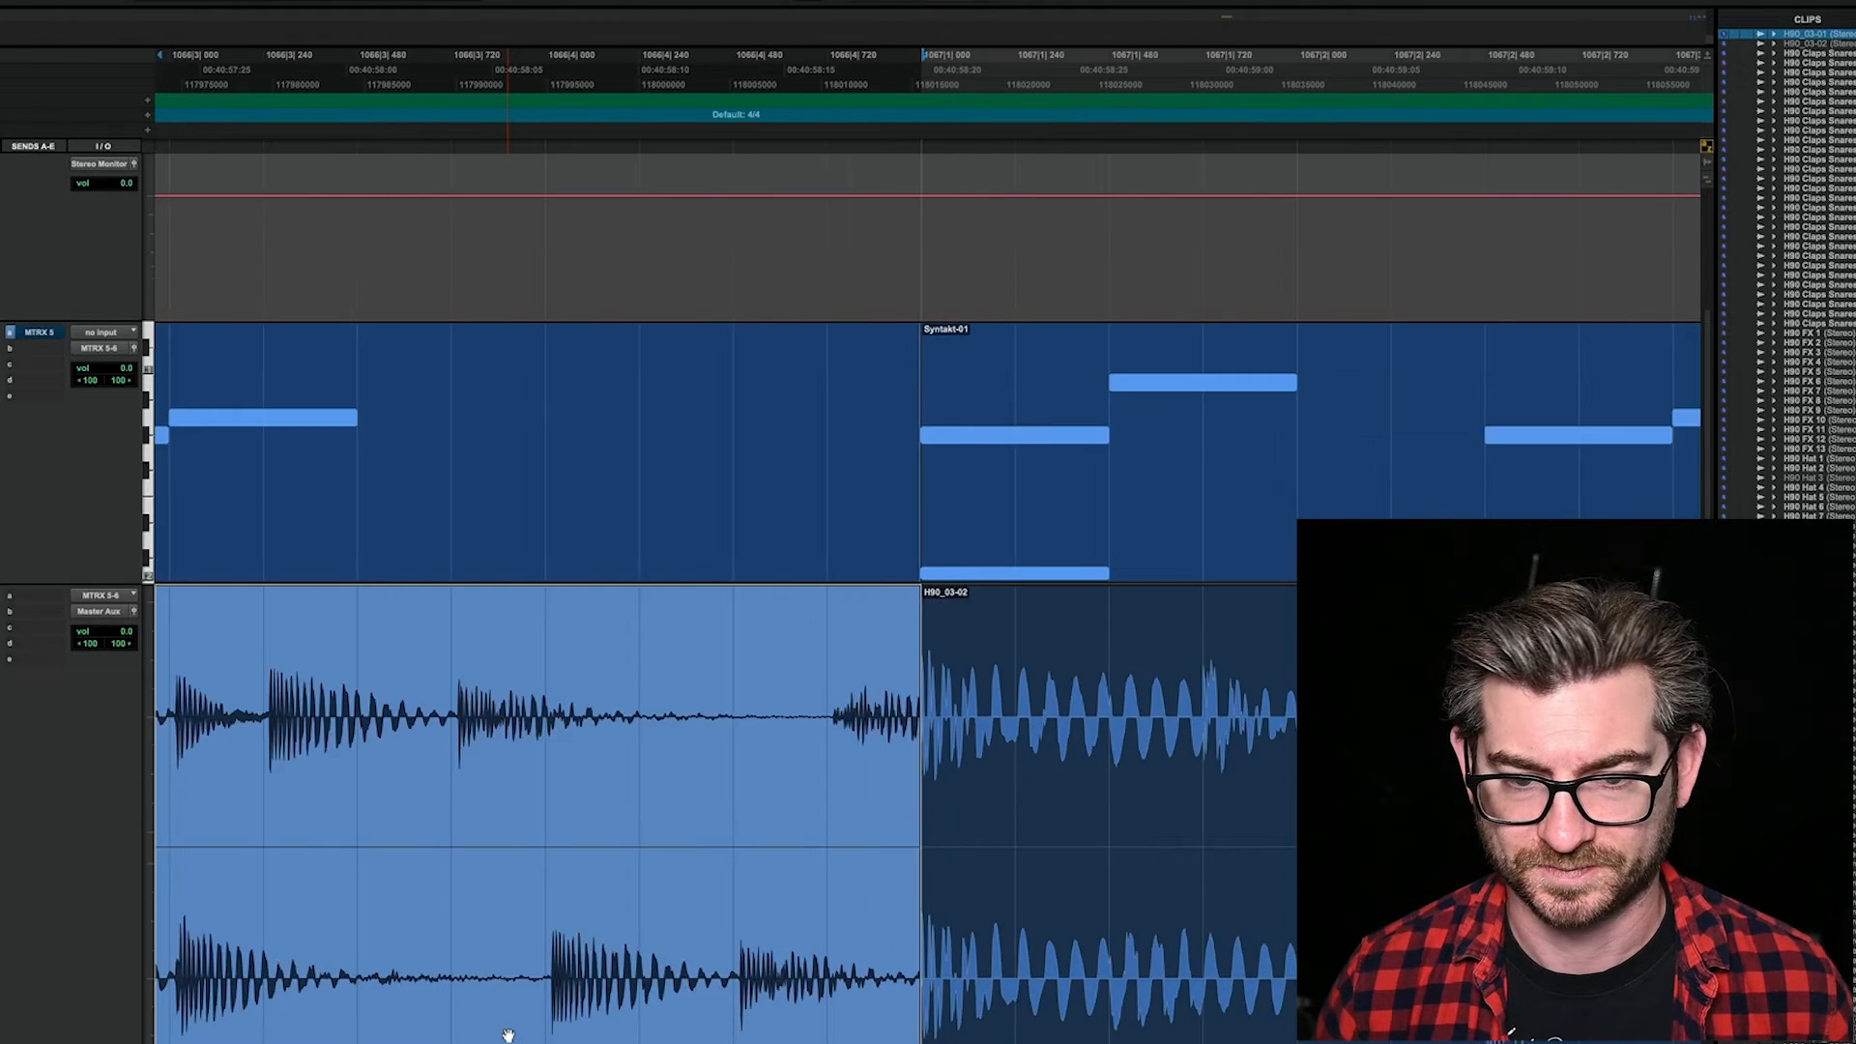
{"action": "key", "text": "Delete"}
Step: Split the H90 recording at bar 1069, where the second Syntakt-01 clip ends, and delete the remaining tail
{"action": "key", "text": "r"}
{"action": "key", "text": "r"}
{"action": "key", "text": "r"}
{"action": "key", "text": "r"}
{"action": "key", "text": "t"}
{"action": "key", "text": "t"}
{"action": "key", "text": "t"}
{"action": "key", "text": "t"}
{"action": "key", "text": "b"}
{"action": "left_click", "coordinate": [1214, 954]}
{"action": "key", "text": "t"}
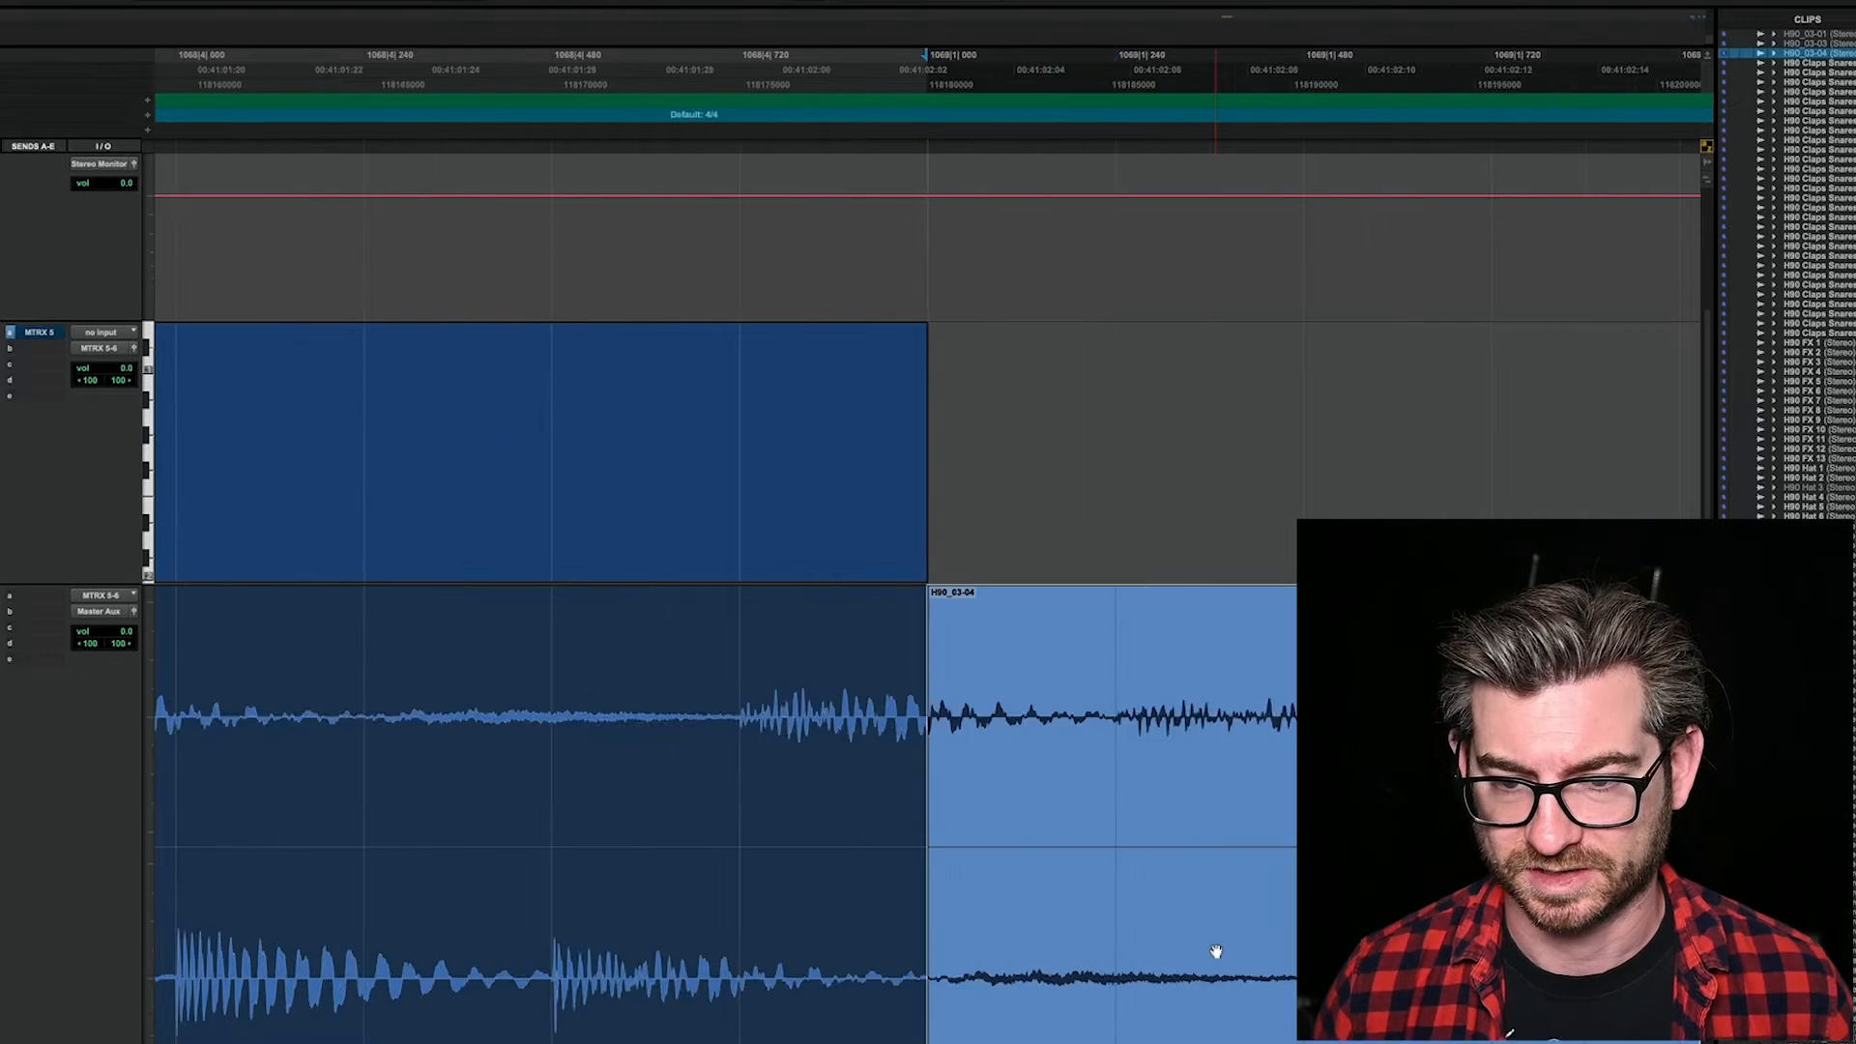
{"action": "key", "text": "Delete"}
{"action": "key", "text": "t"}
{"action": "key", "text": "t"}
{"action": "key", "text": "t"}
{"action": "key", "text": "t"}
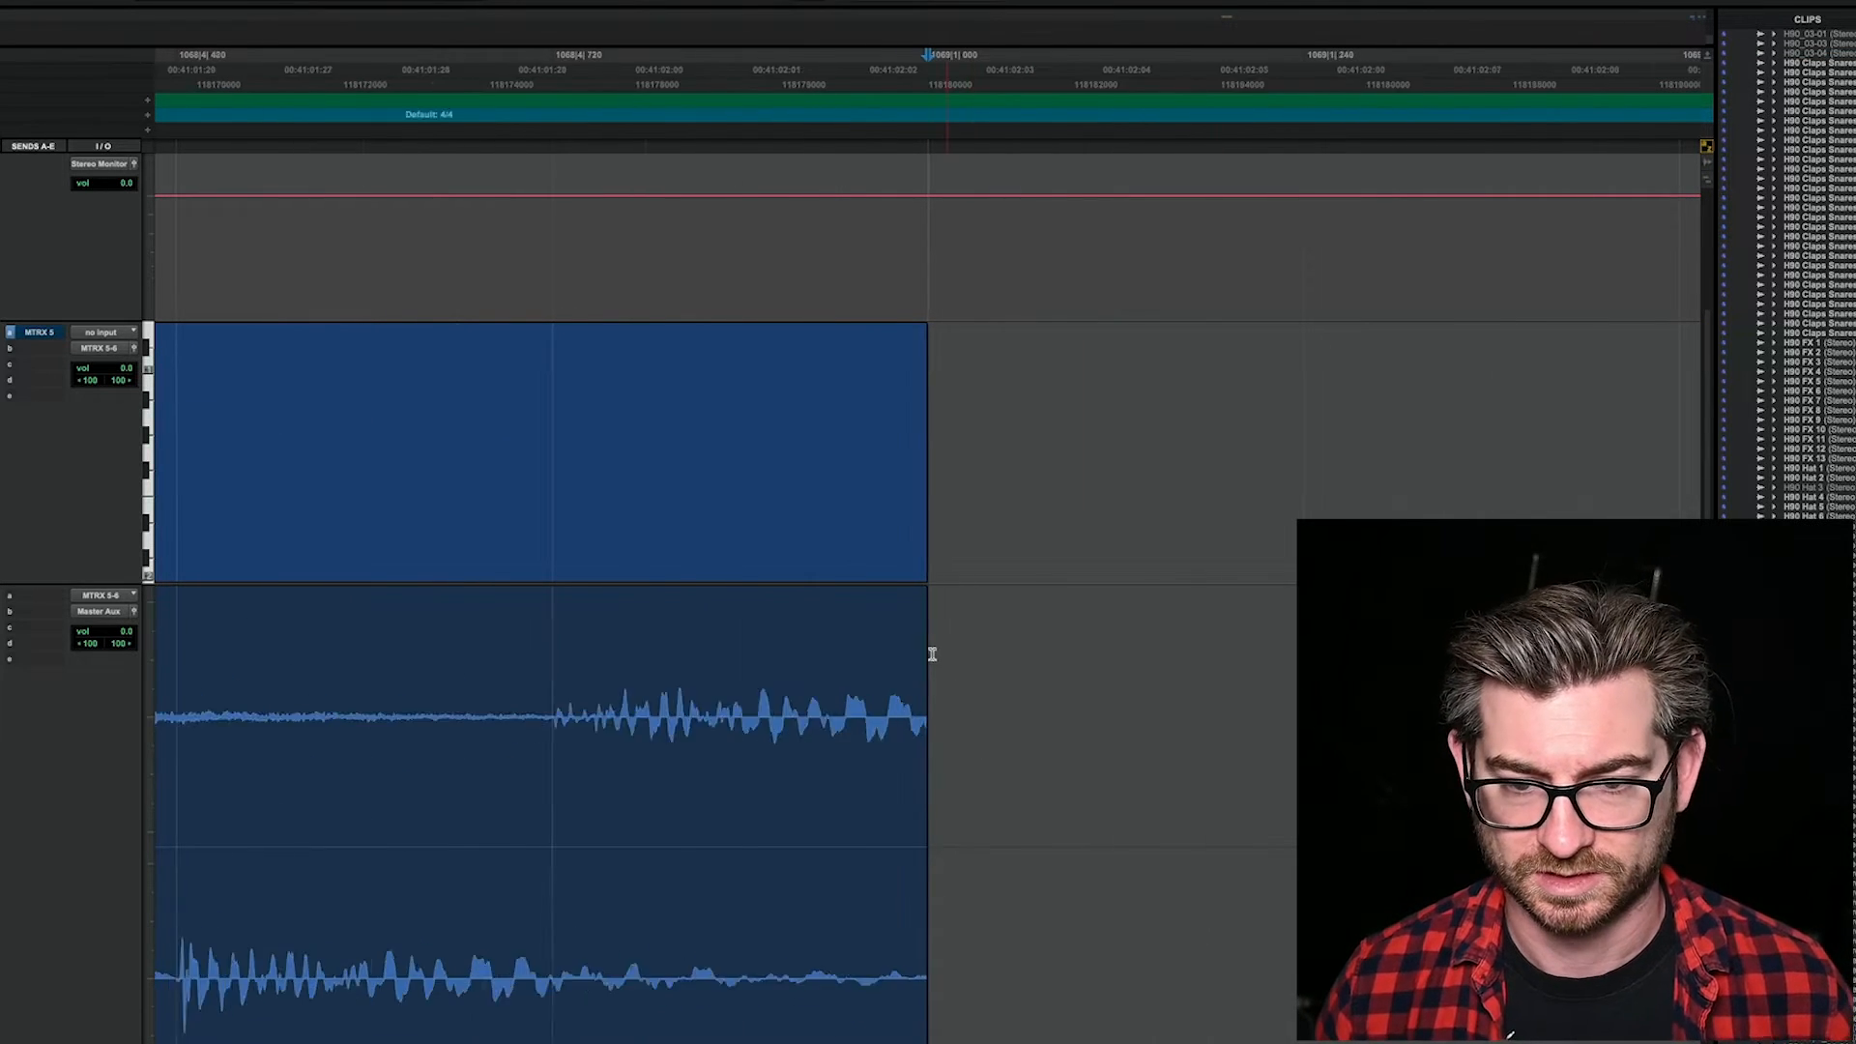
Step: Select the trimmed H90 clip and play it back as a loop
{"action": "left_click", "coordinate": [701, 966]}
{"action": "key", "text": "r"}
{"action": "key", "text": "r"}
{"action": "key", "text": "r"}
{"action": "key", "text": "r"}
{"action": "key", "text": "r"}
{"action": "key", "text": "r"}
{"action": "key", "text": "r"}
{"action": "key", "text": "r"}
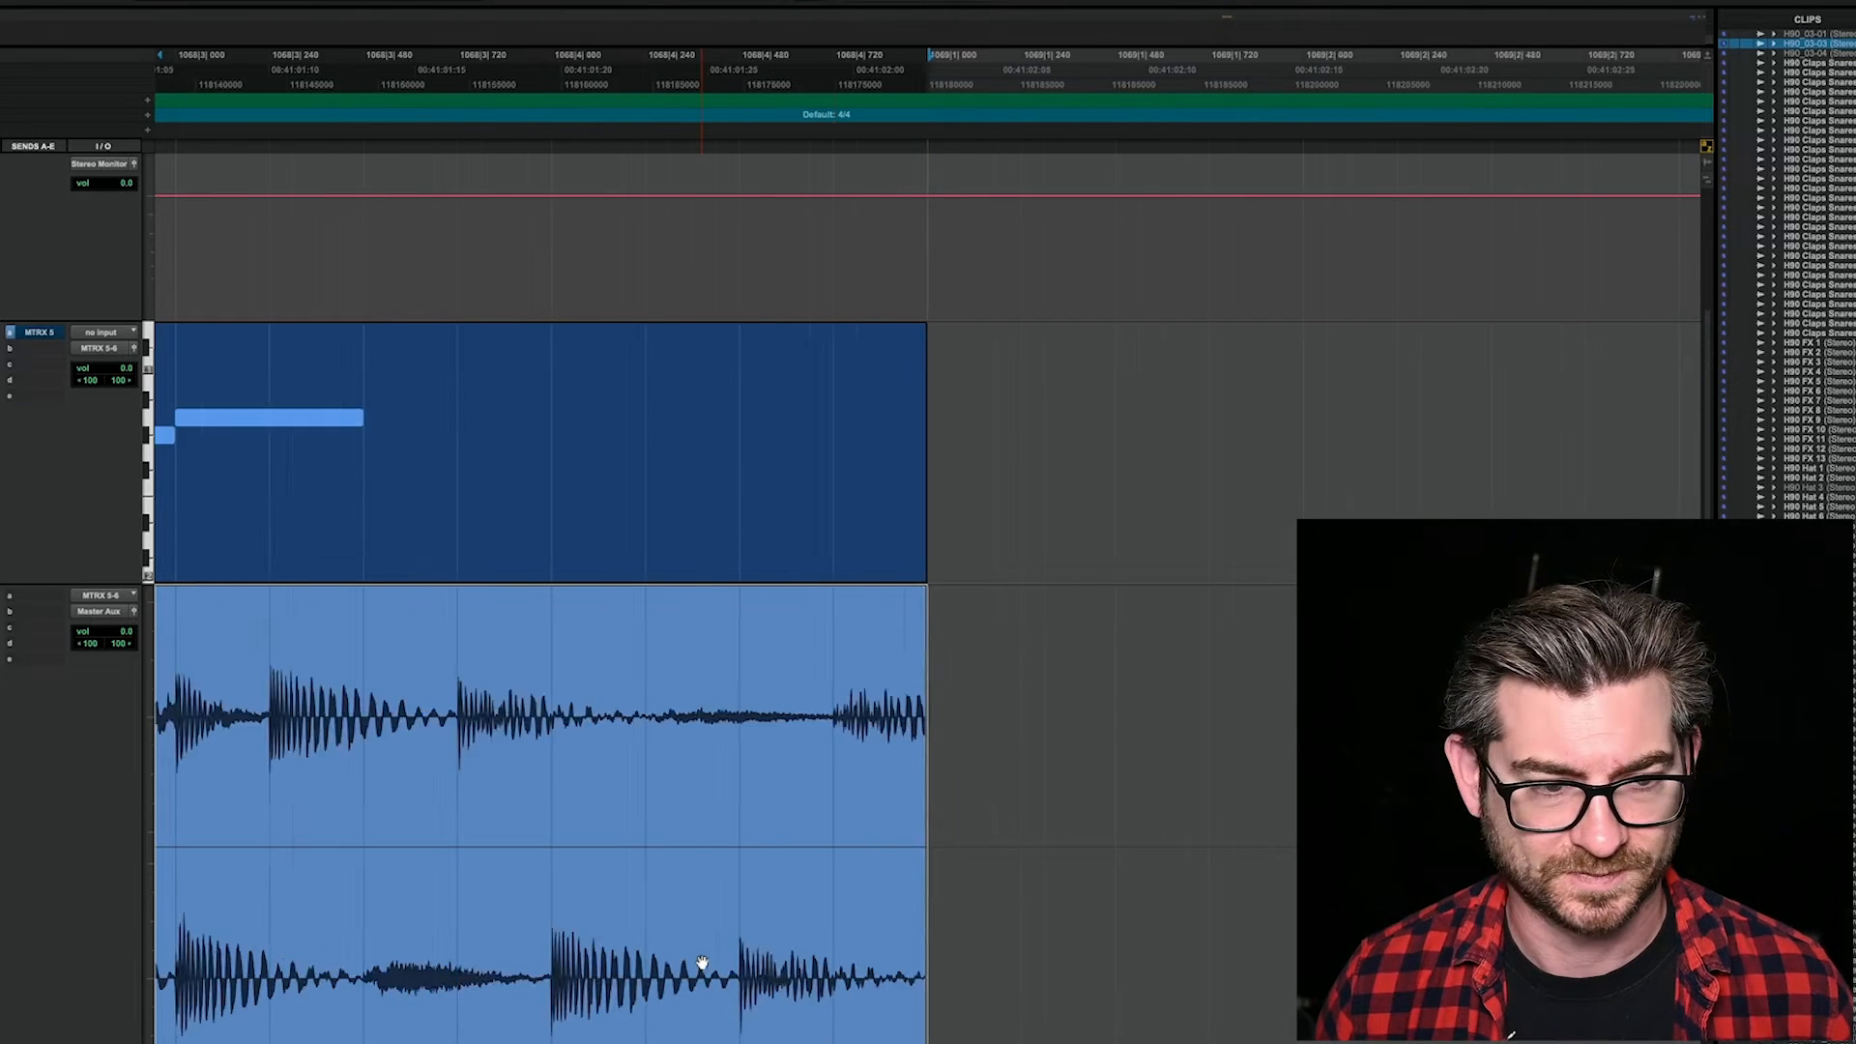
{"action": "key", "text": "space"}
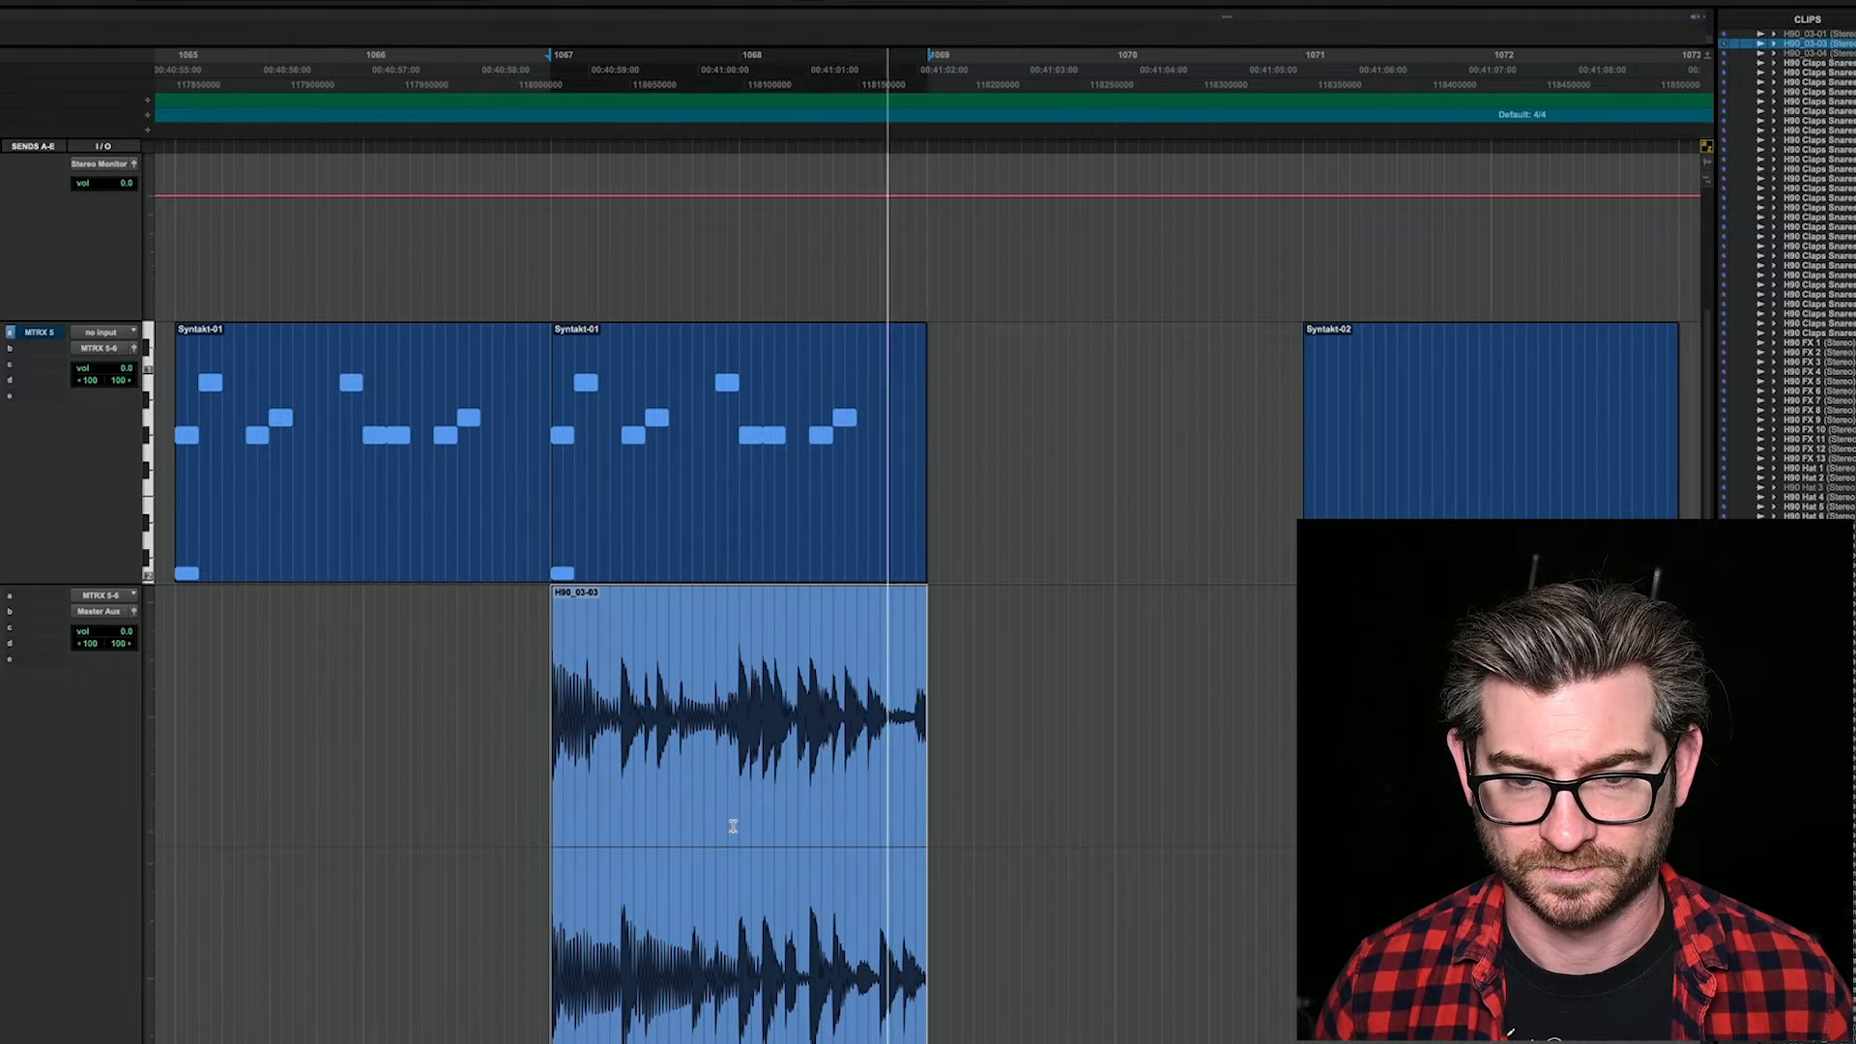
{"action": "key", "text": "space"}
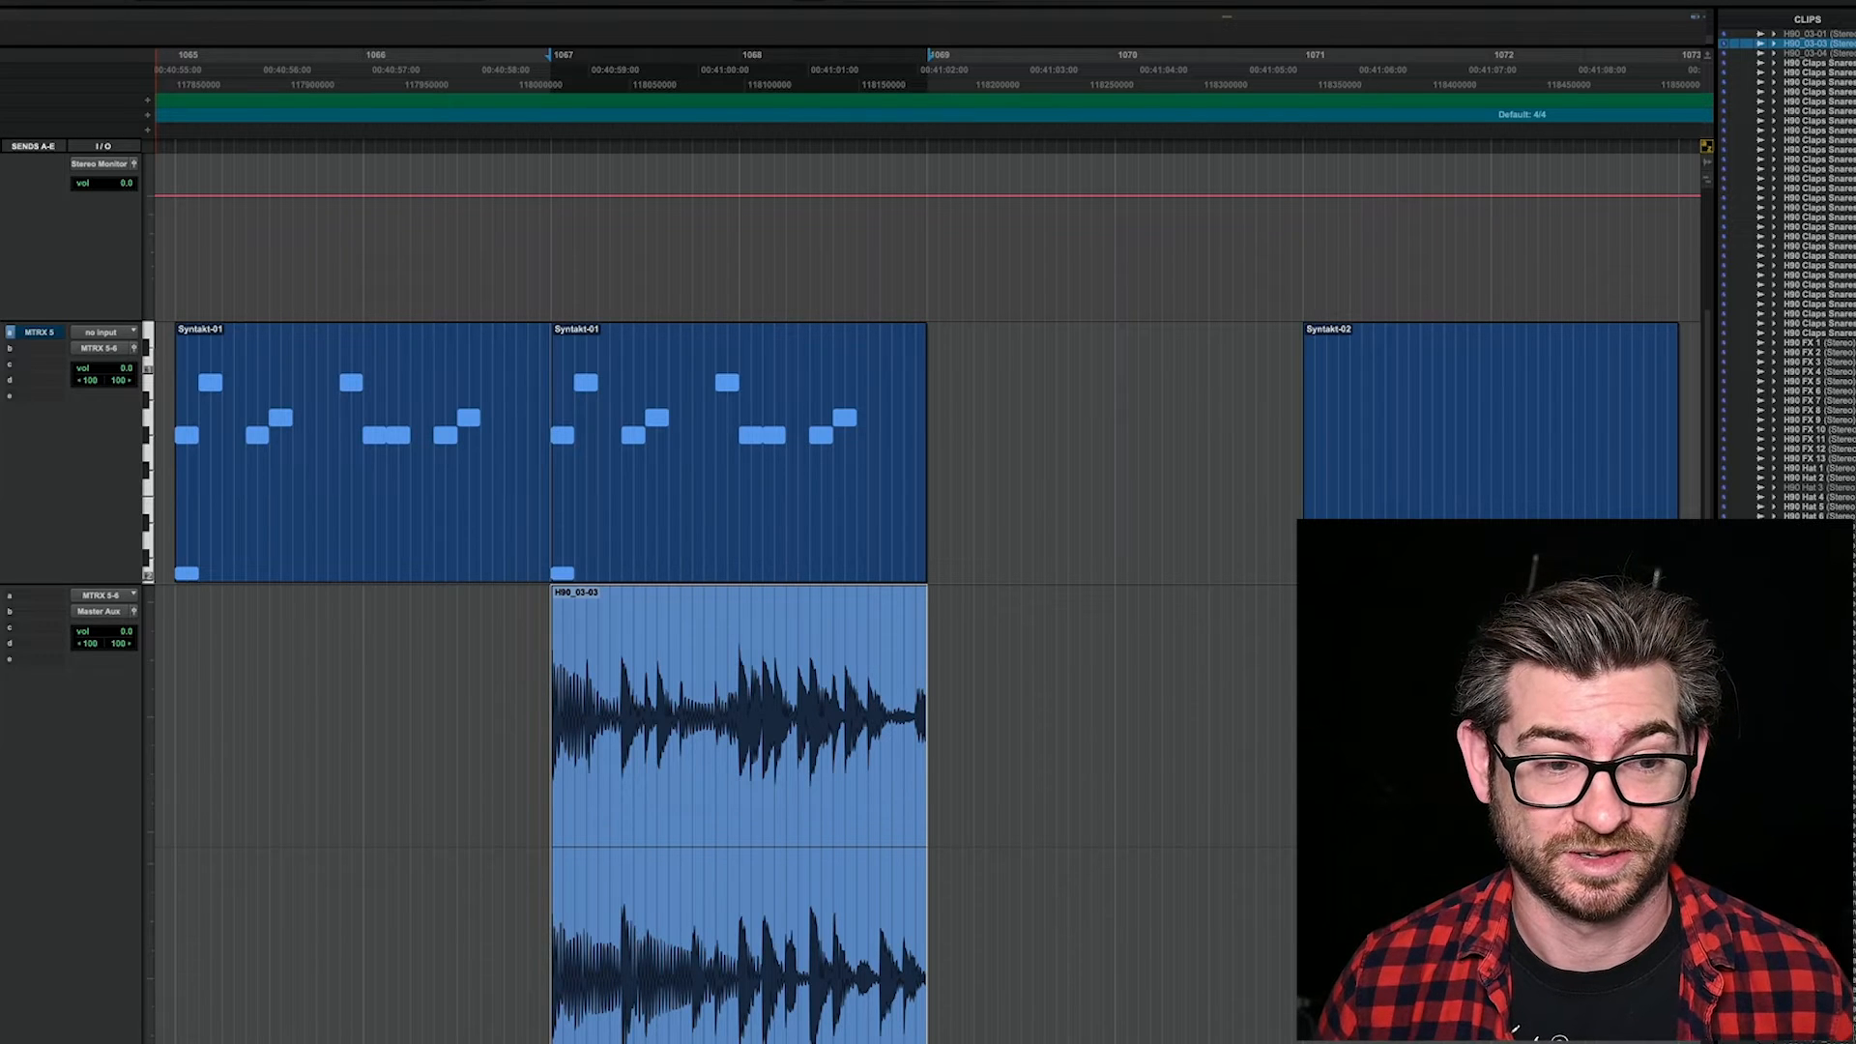
Step: Check the current program in H90 Control, and play the looped section in Pro Tools again
{"action": "key", "text": "super+Tab"}
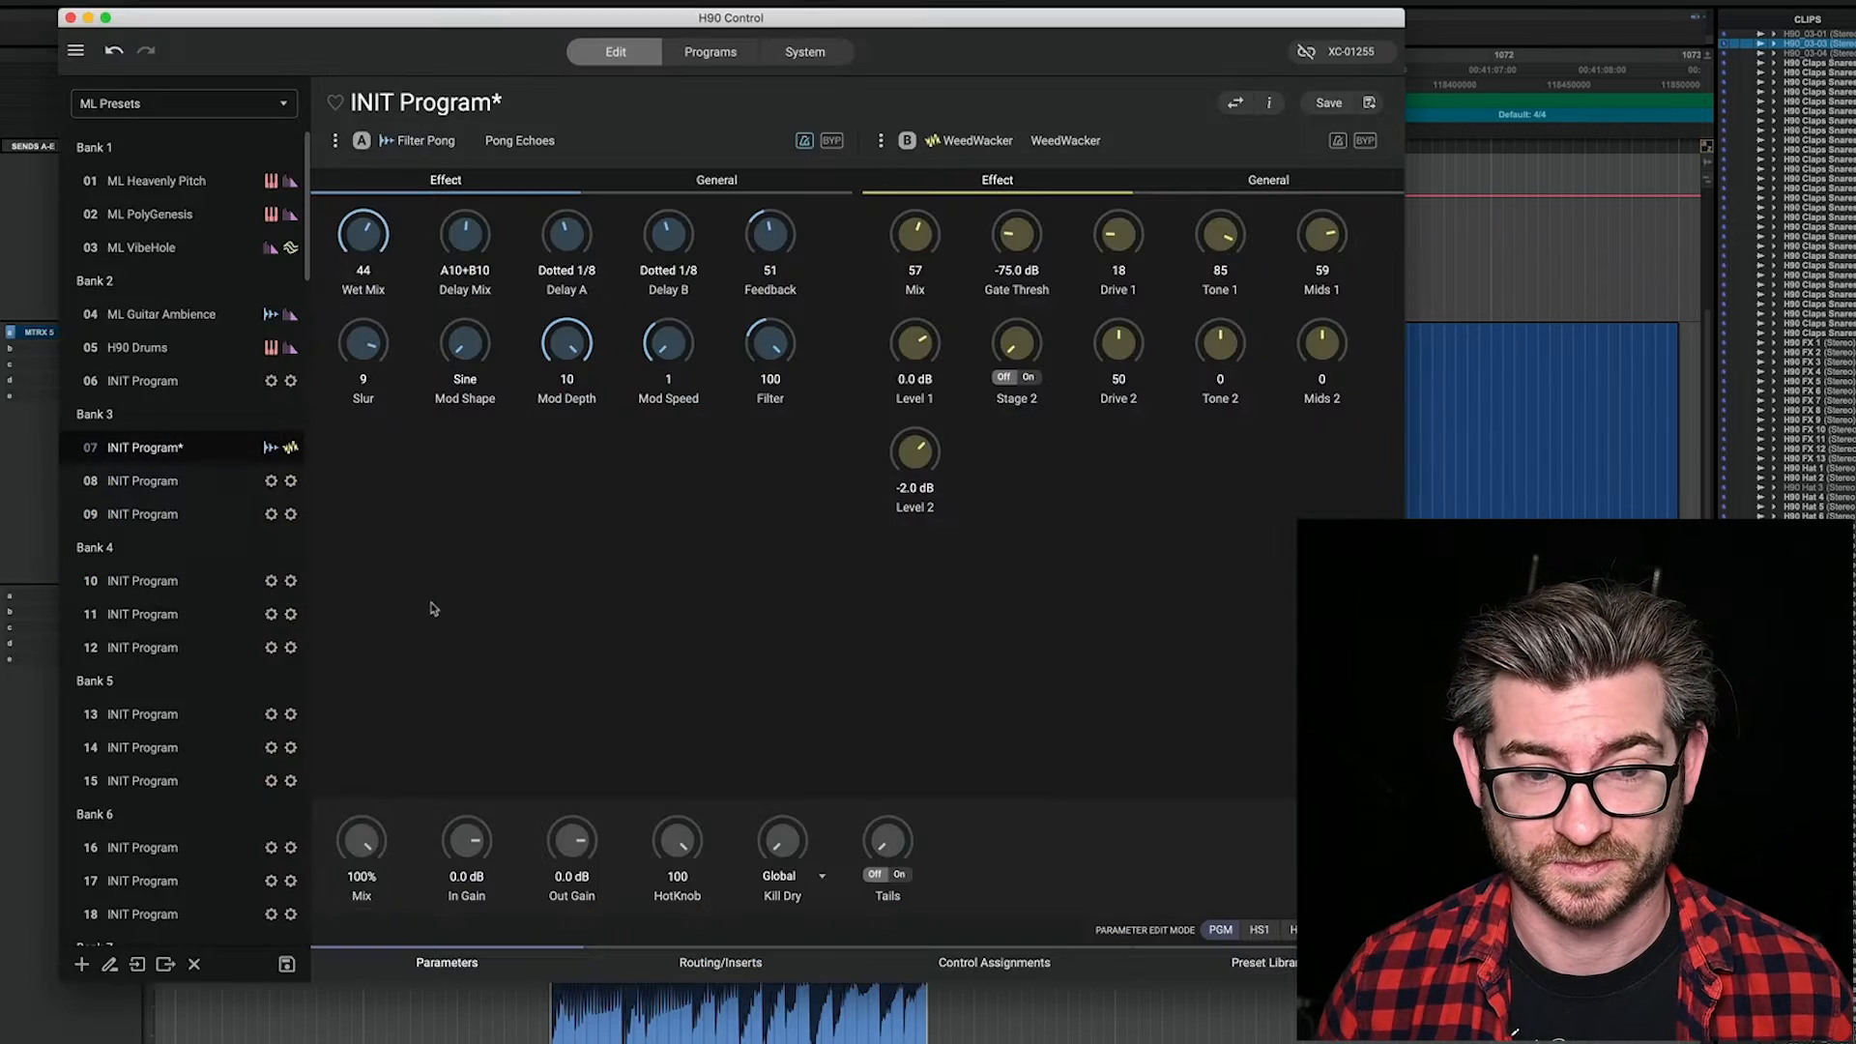
{"action": "left_click", "coordinate": [1450, 3]}
{"action": "key", "text": "space"}
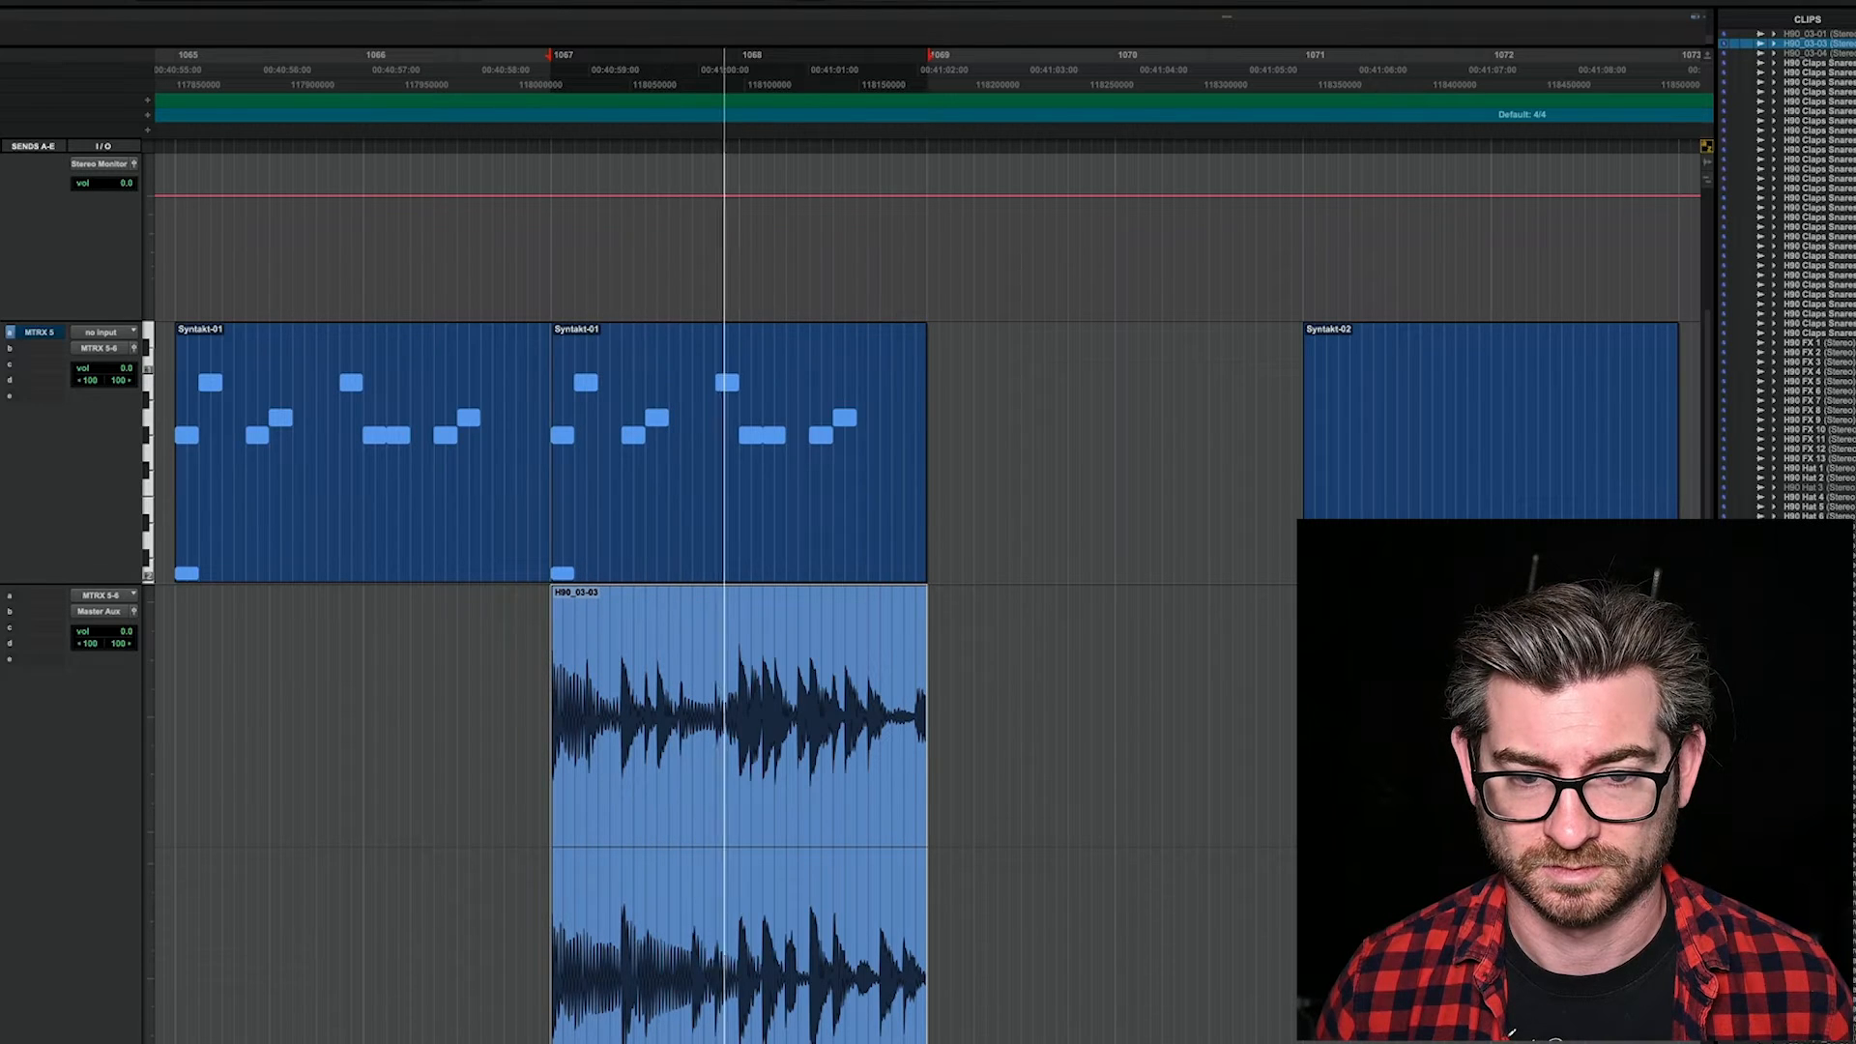
{"action": "key", "text": "space"}
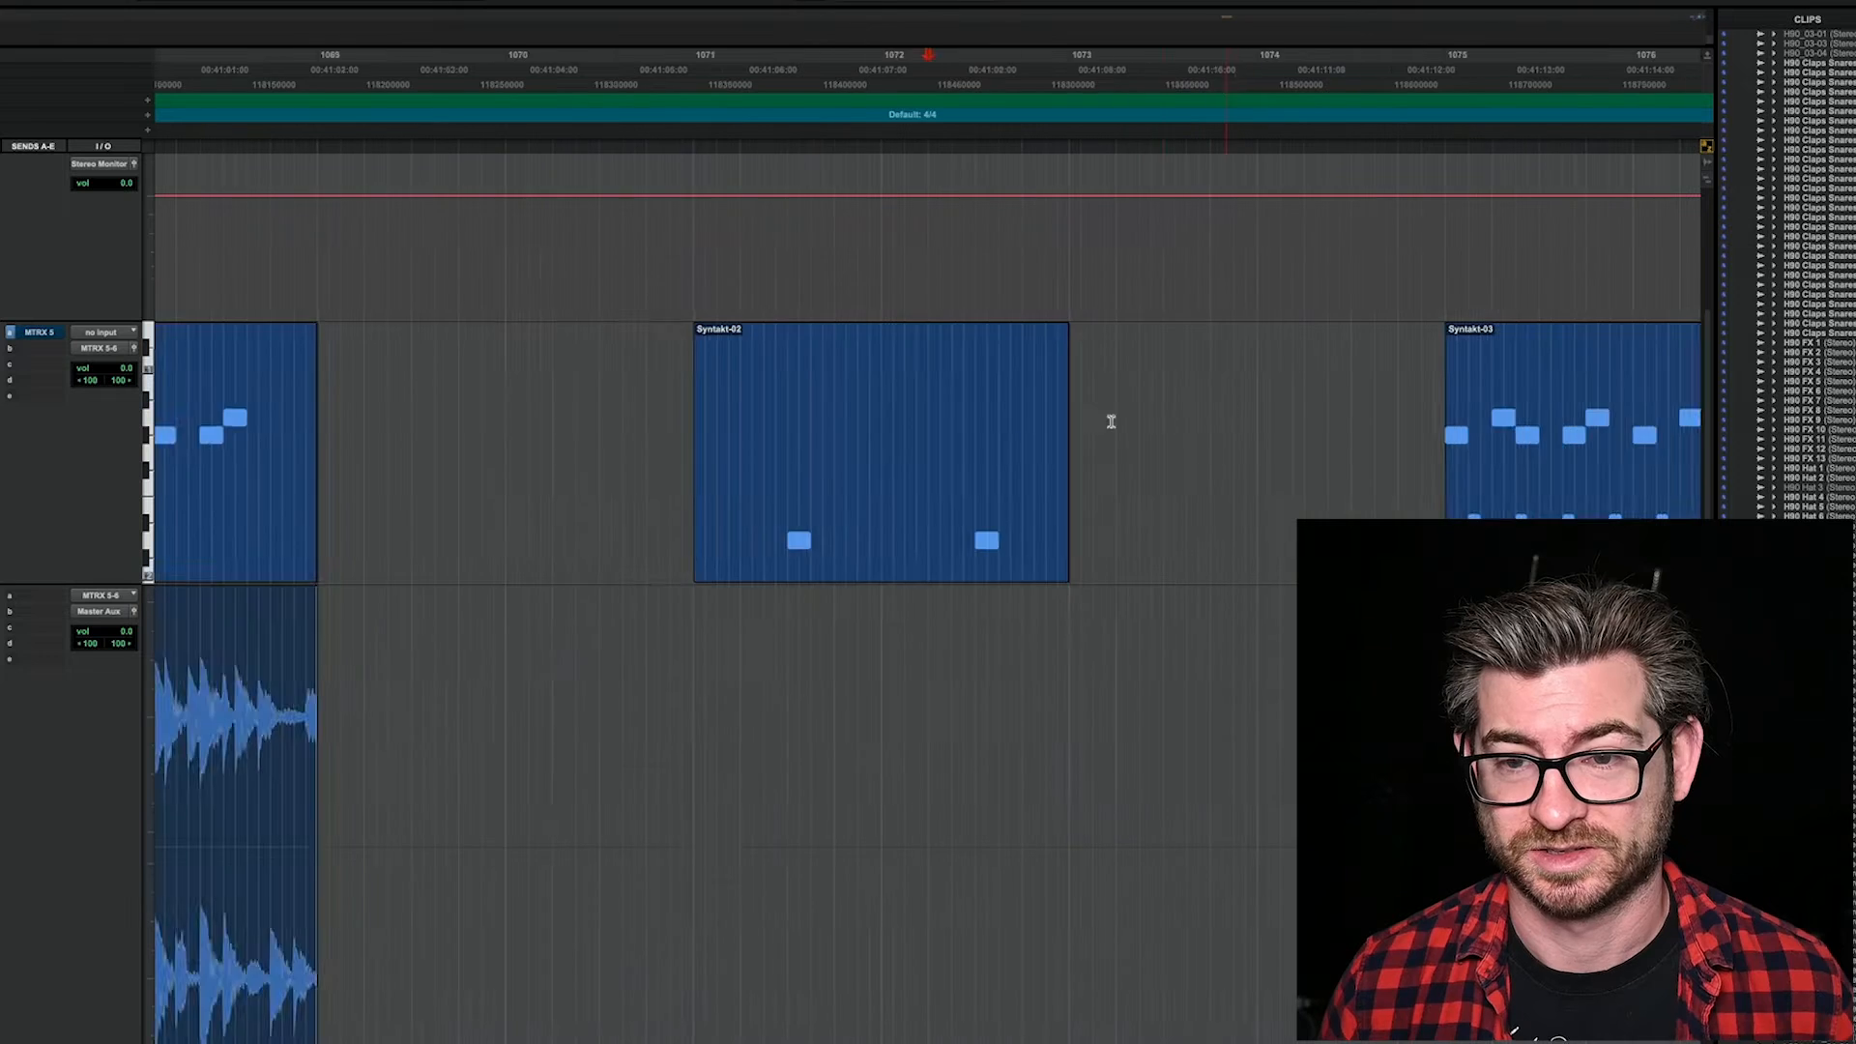
Step: Select the Syntakt-02 MIDI clip at bar 1071, and load the empty INIT Program 08 in H90 Control
{"action": "key", "text": "t"}
{"action": "left_click", "coordinate": [788, 533]}
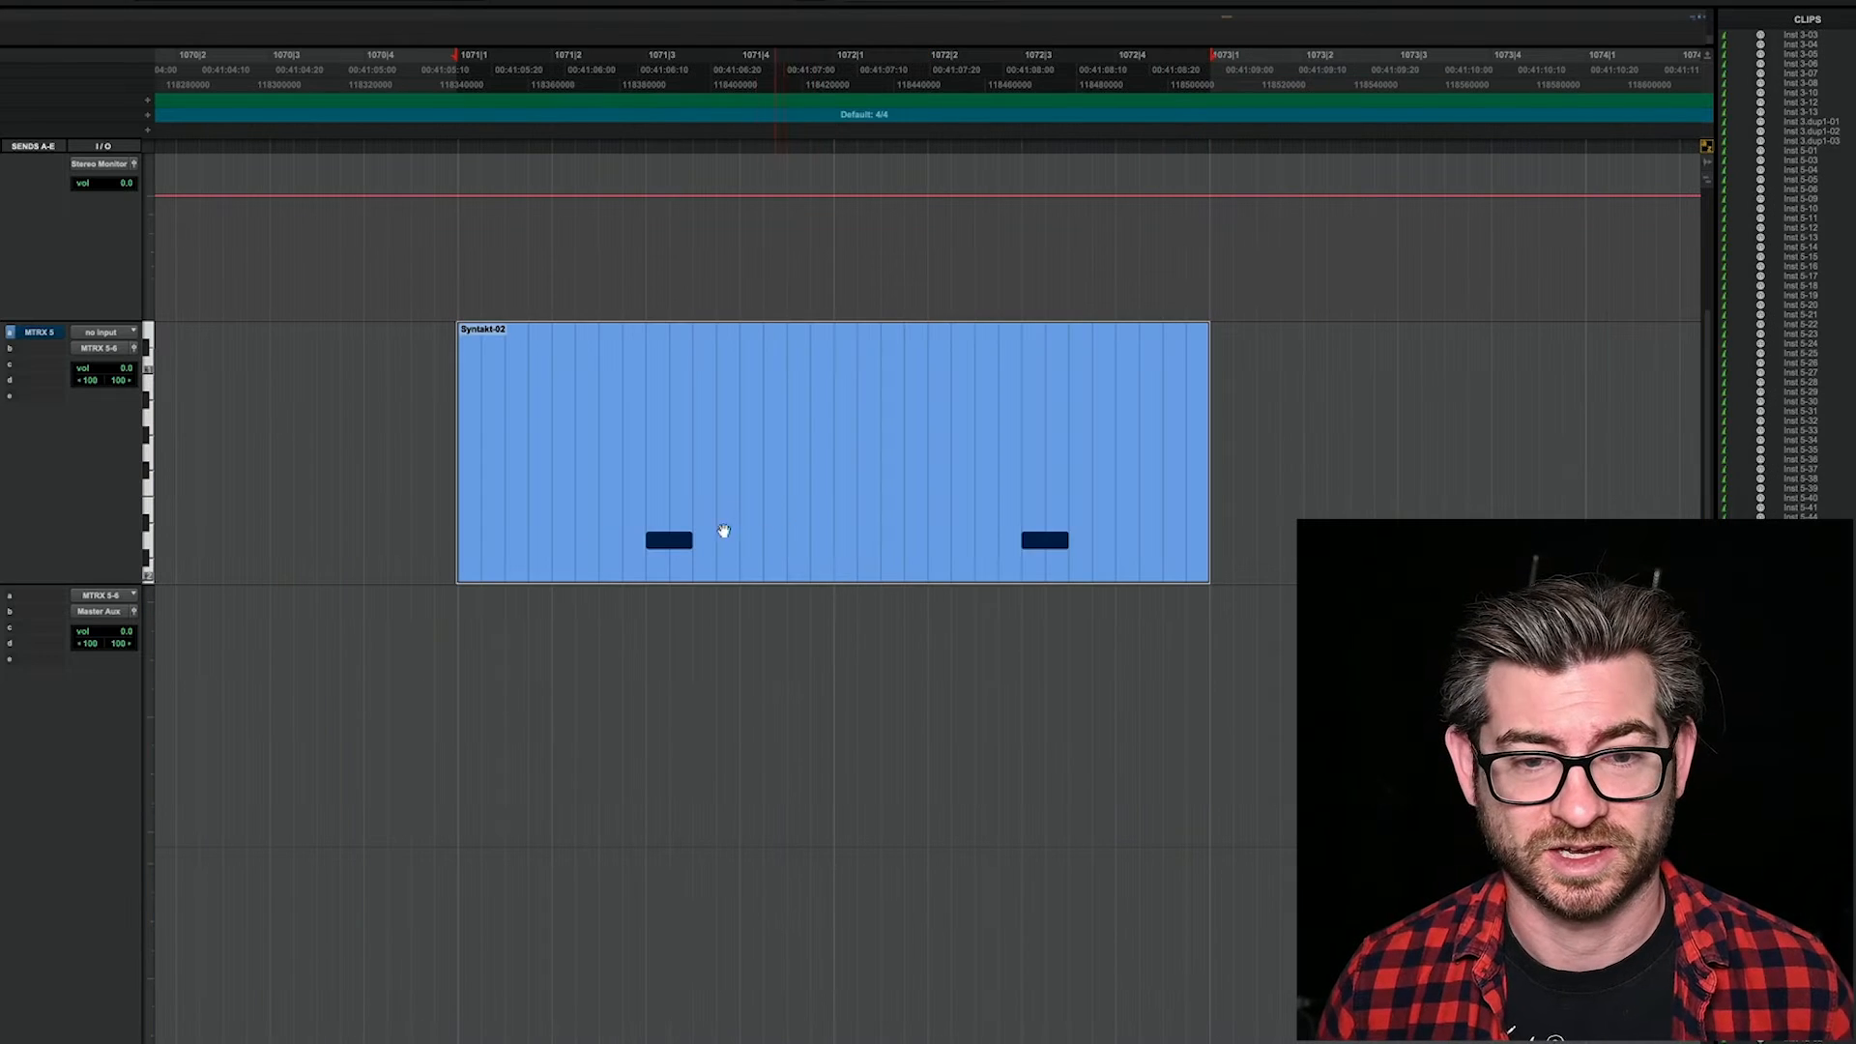
{"action": "key", "text": "super+Tab"}
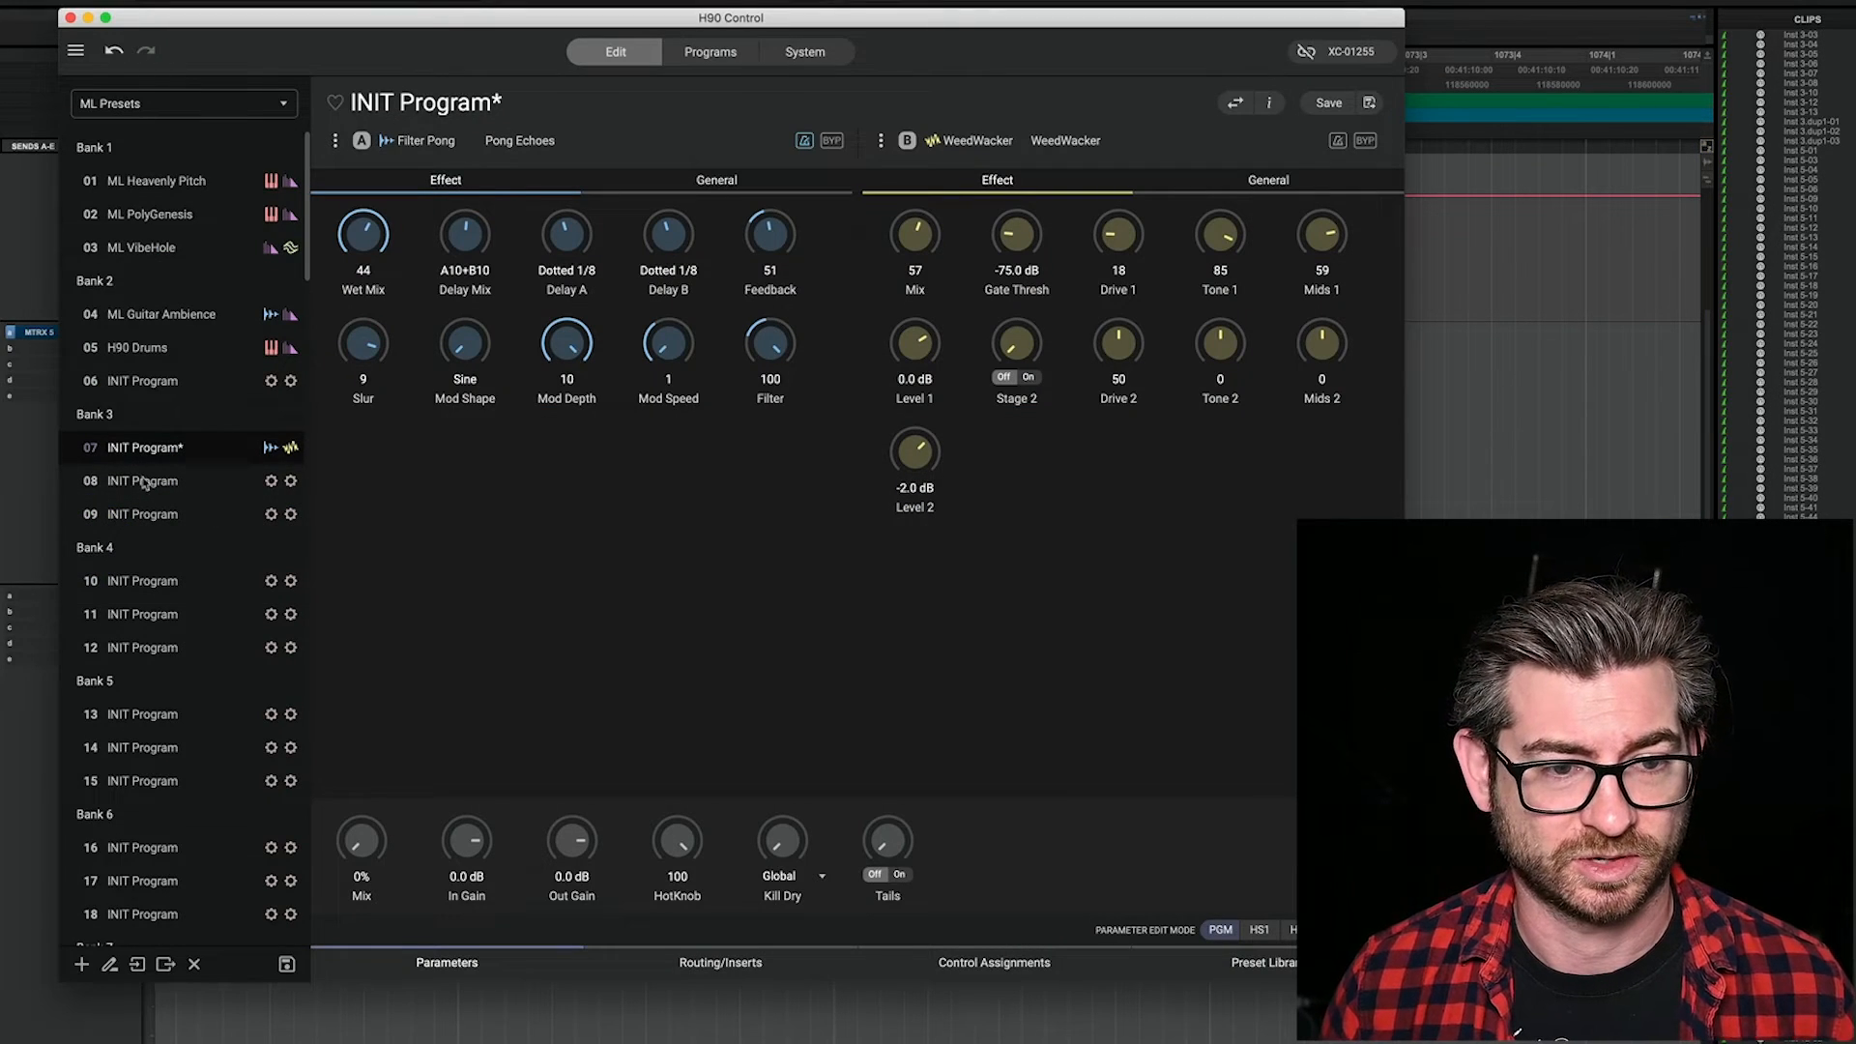
{"action": "left_click", "coordinate": [145, 481]}
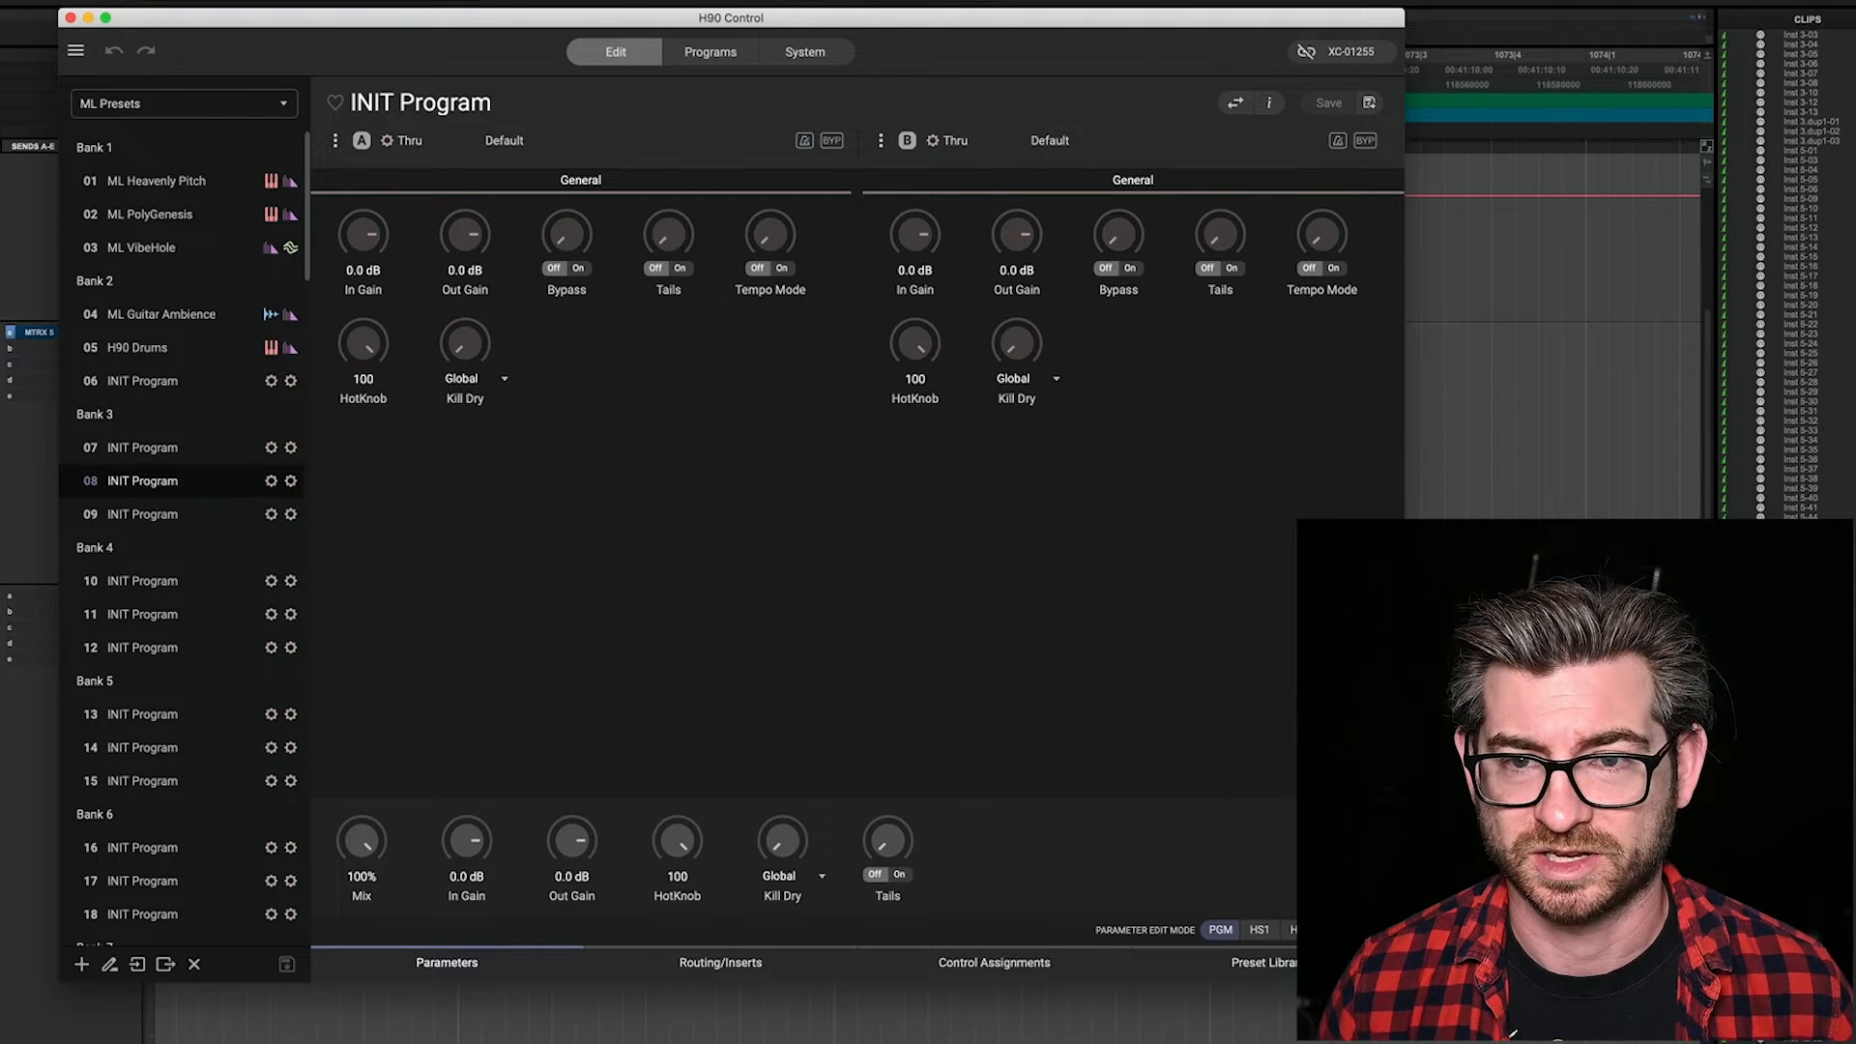
Step: Switch to Pro Tools and loop playback over the first bar of the Syntakt-02 clip, from 1071 to 1072
{"action": "key", "text": "super+Tab"}
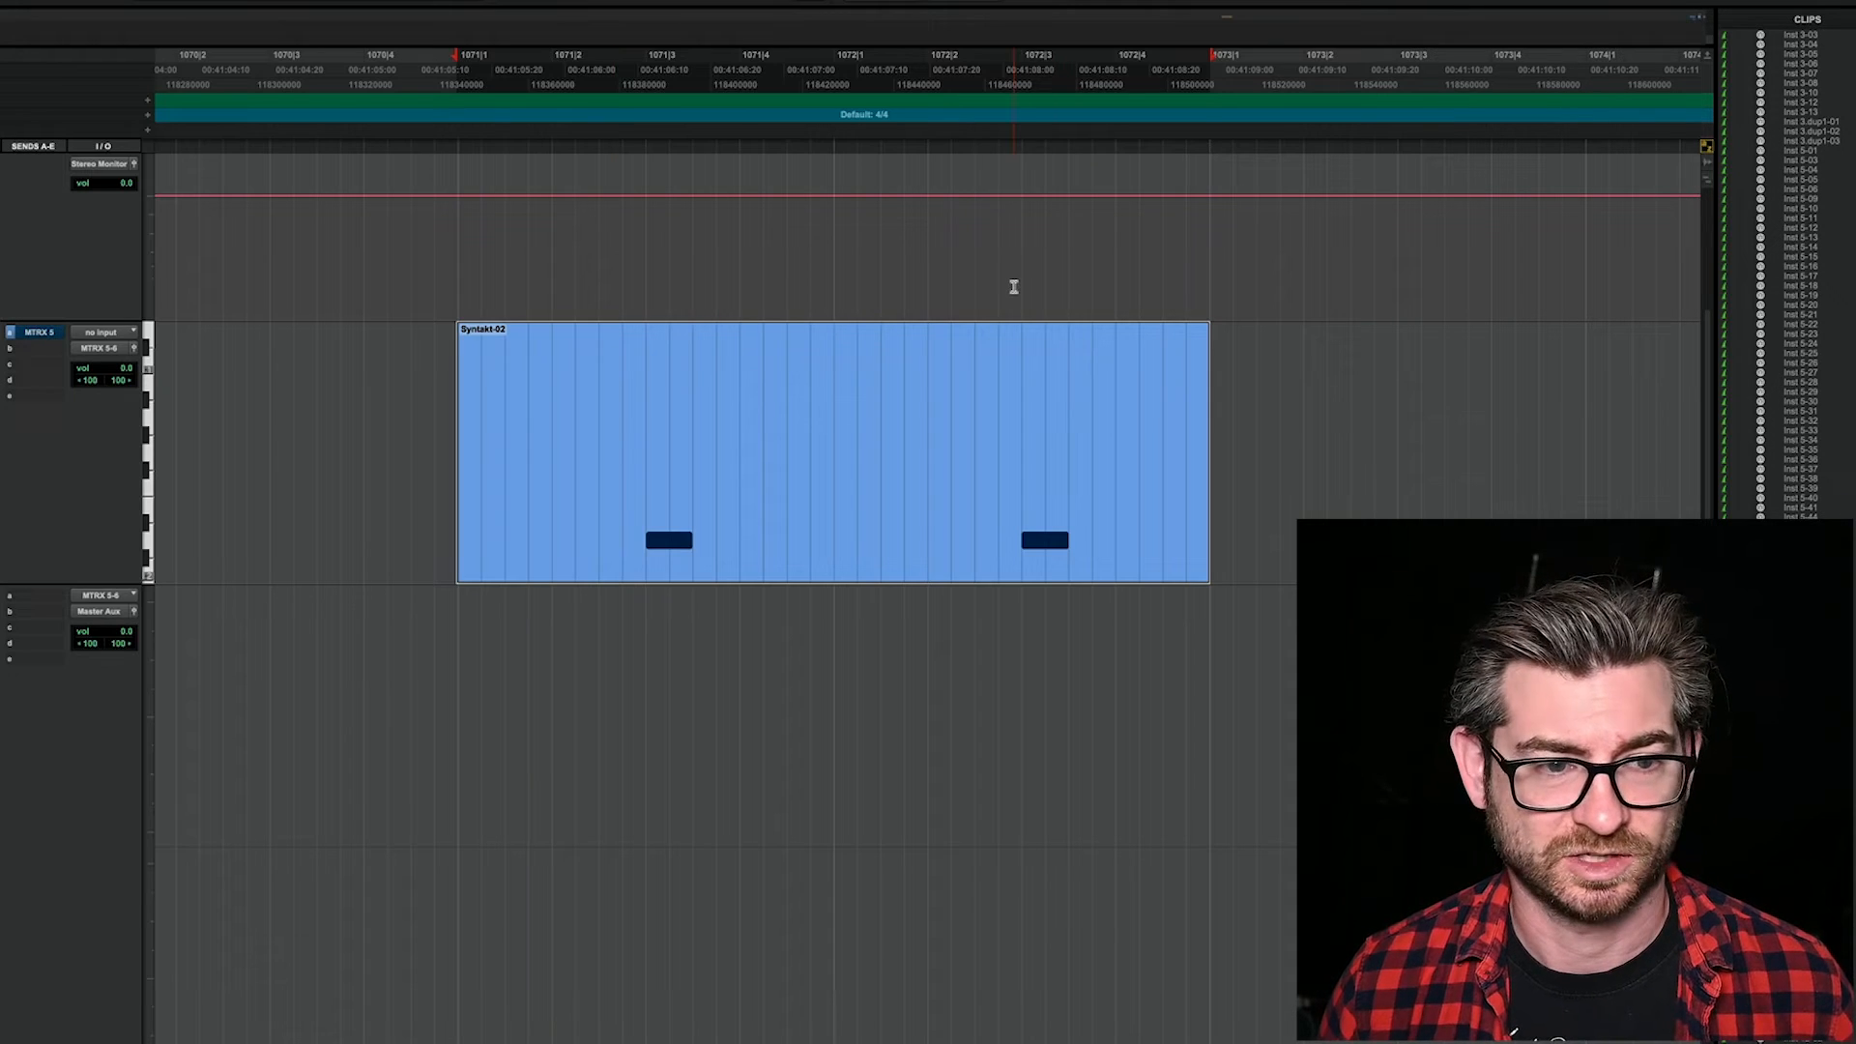
{"action": "left_click_drag", "start_coordinate": [827, 447], "coordinate": [457, 457]}
{"action": "key", "text": "space"}
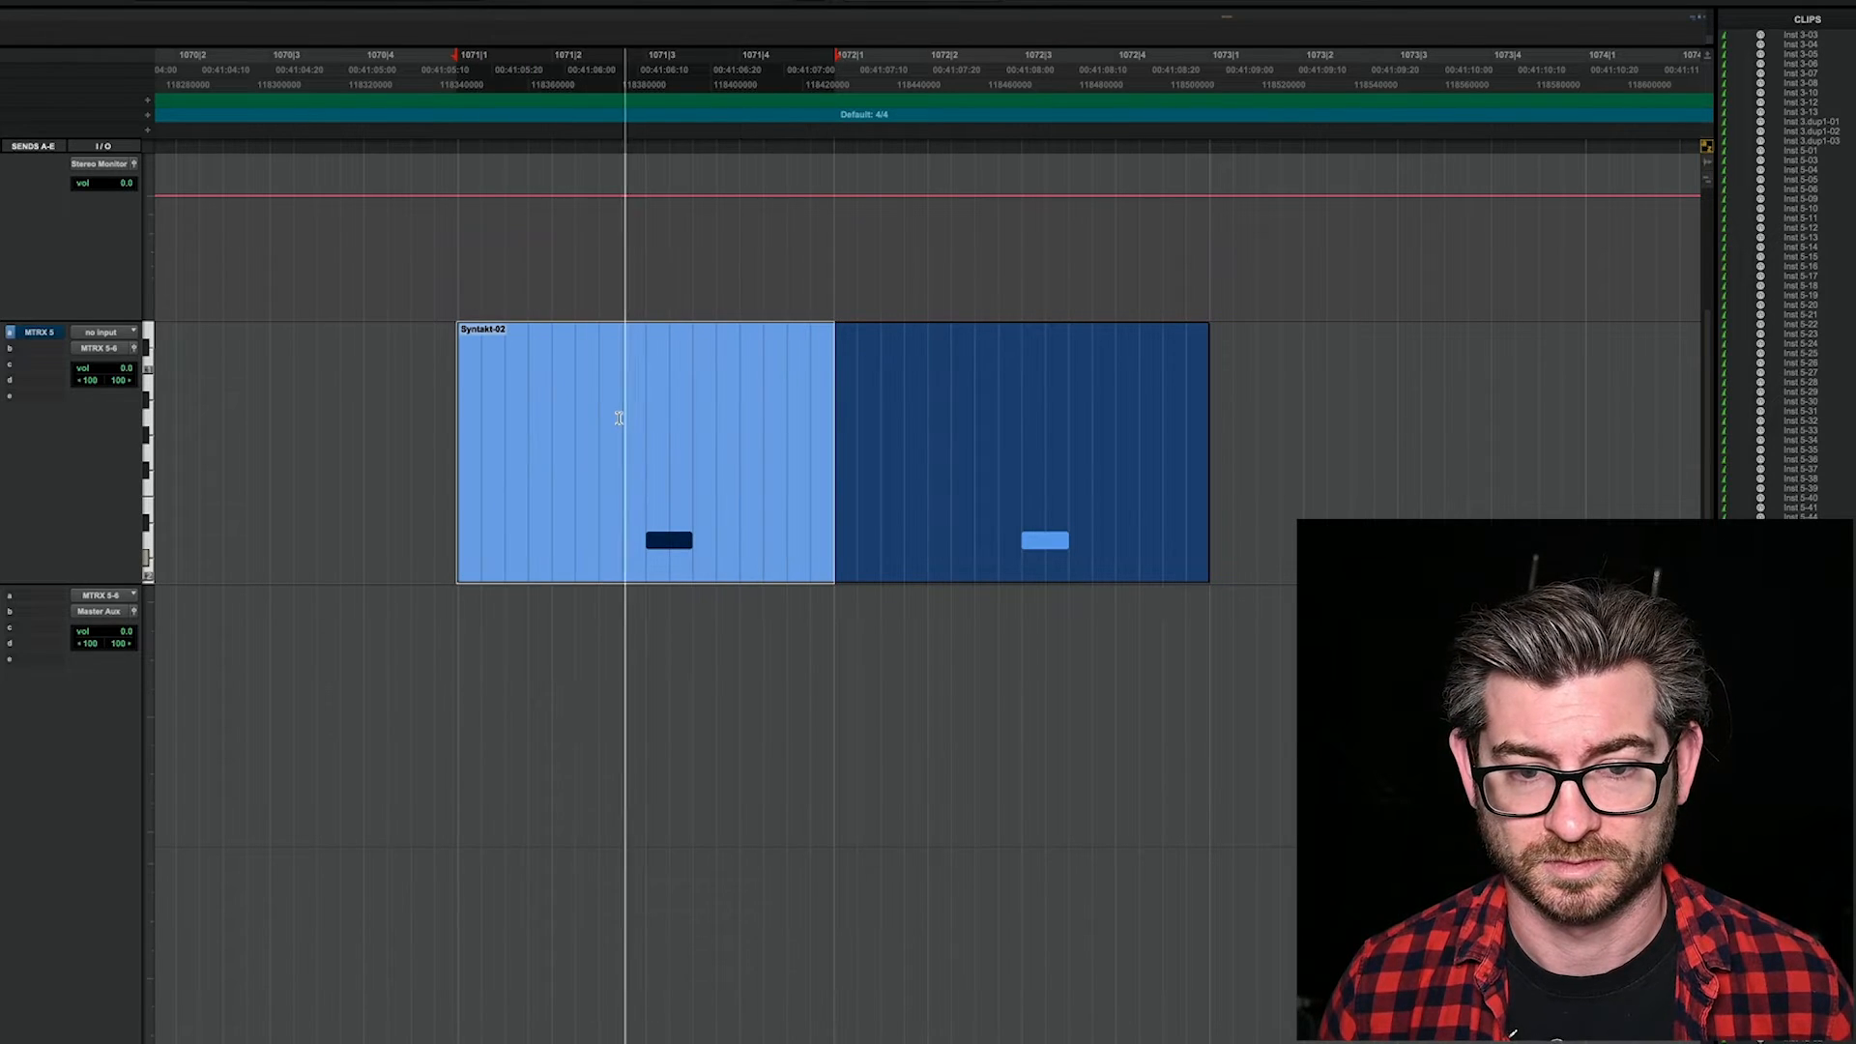
{"action": "key", "text": "space"}
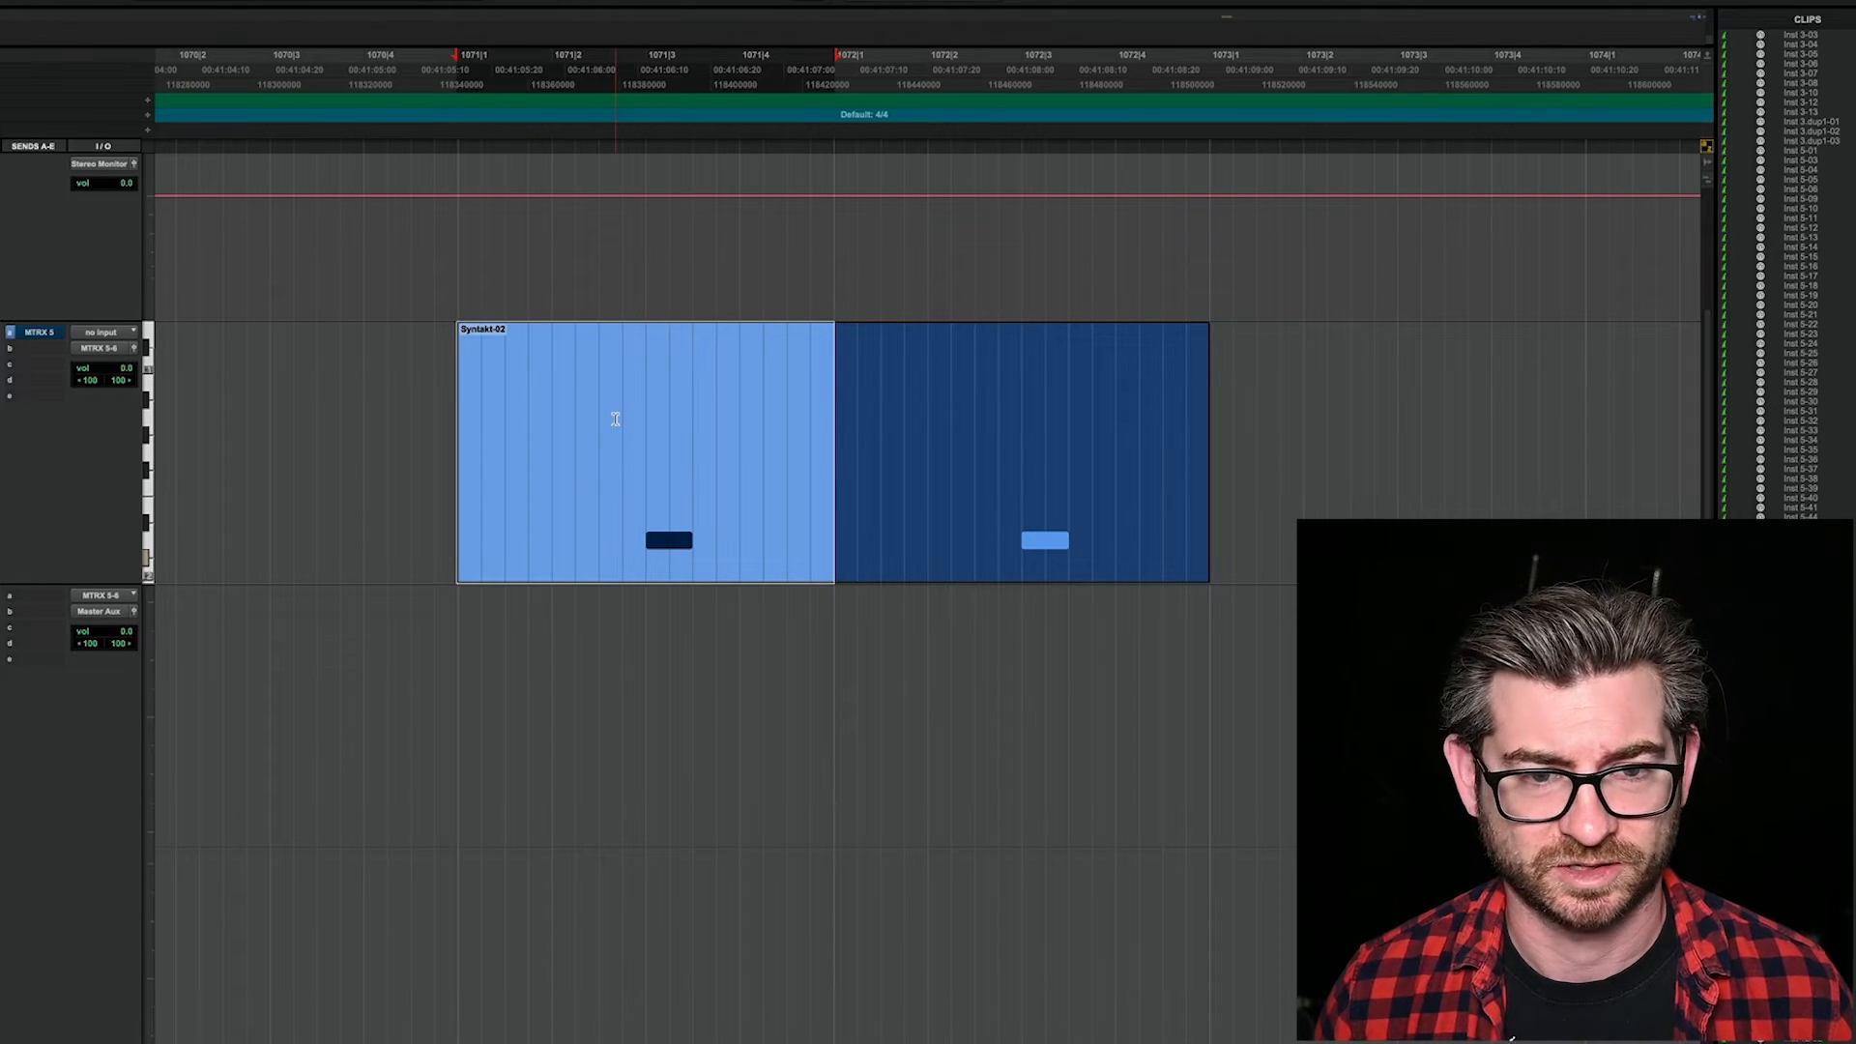
{"action": "key", "text": "space"}
Step: Switch to H90 Control and load the H3000 MicroPitch pitch preset into slot A of program 08
{"action": "key", "text": "super+Tab"}
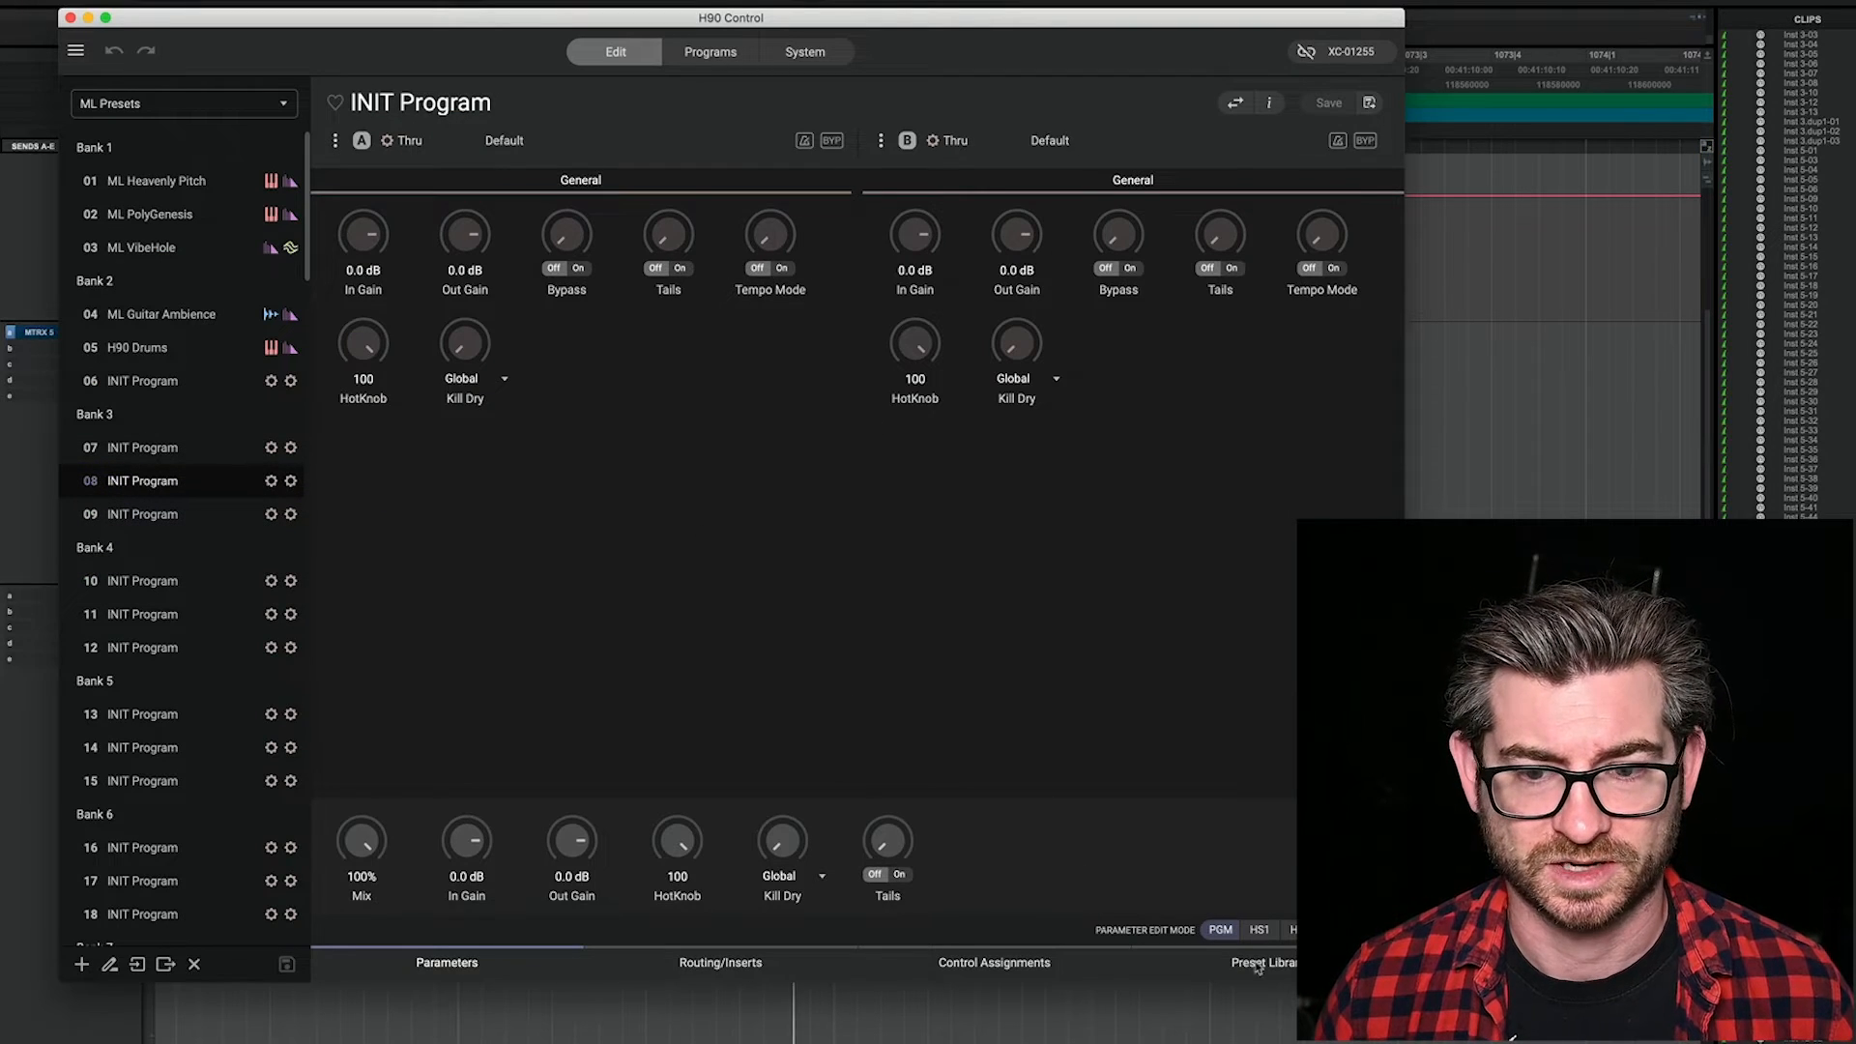
{"action": "left_click", "coordinate": [1289, 971]}
{"action": "left_click", "coordinate": [568, 143]}
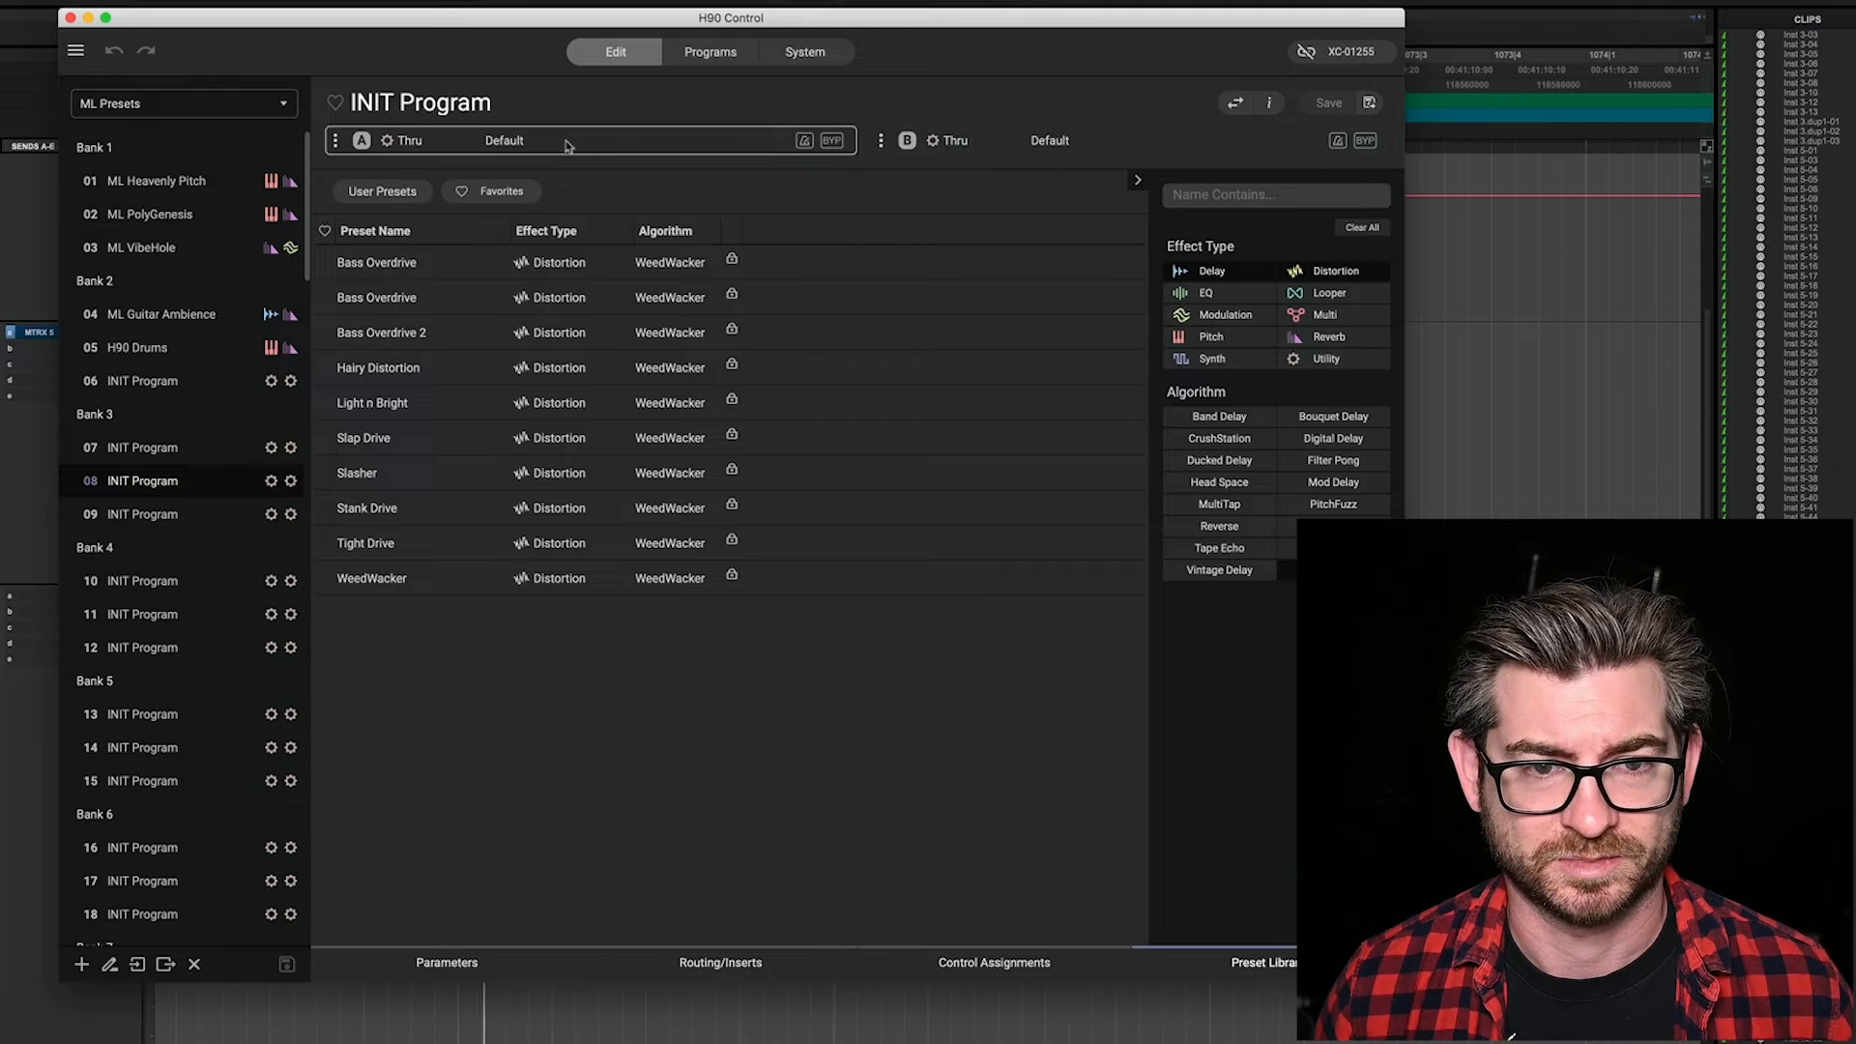
{"action": "left_click", "coordinate": [1234, 337]}
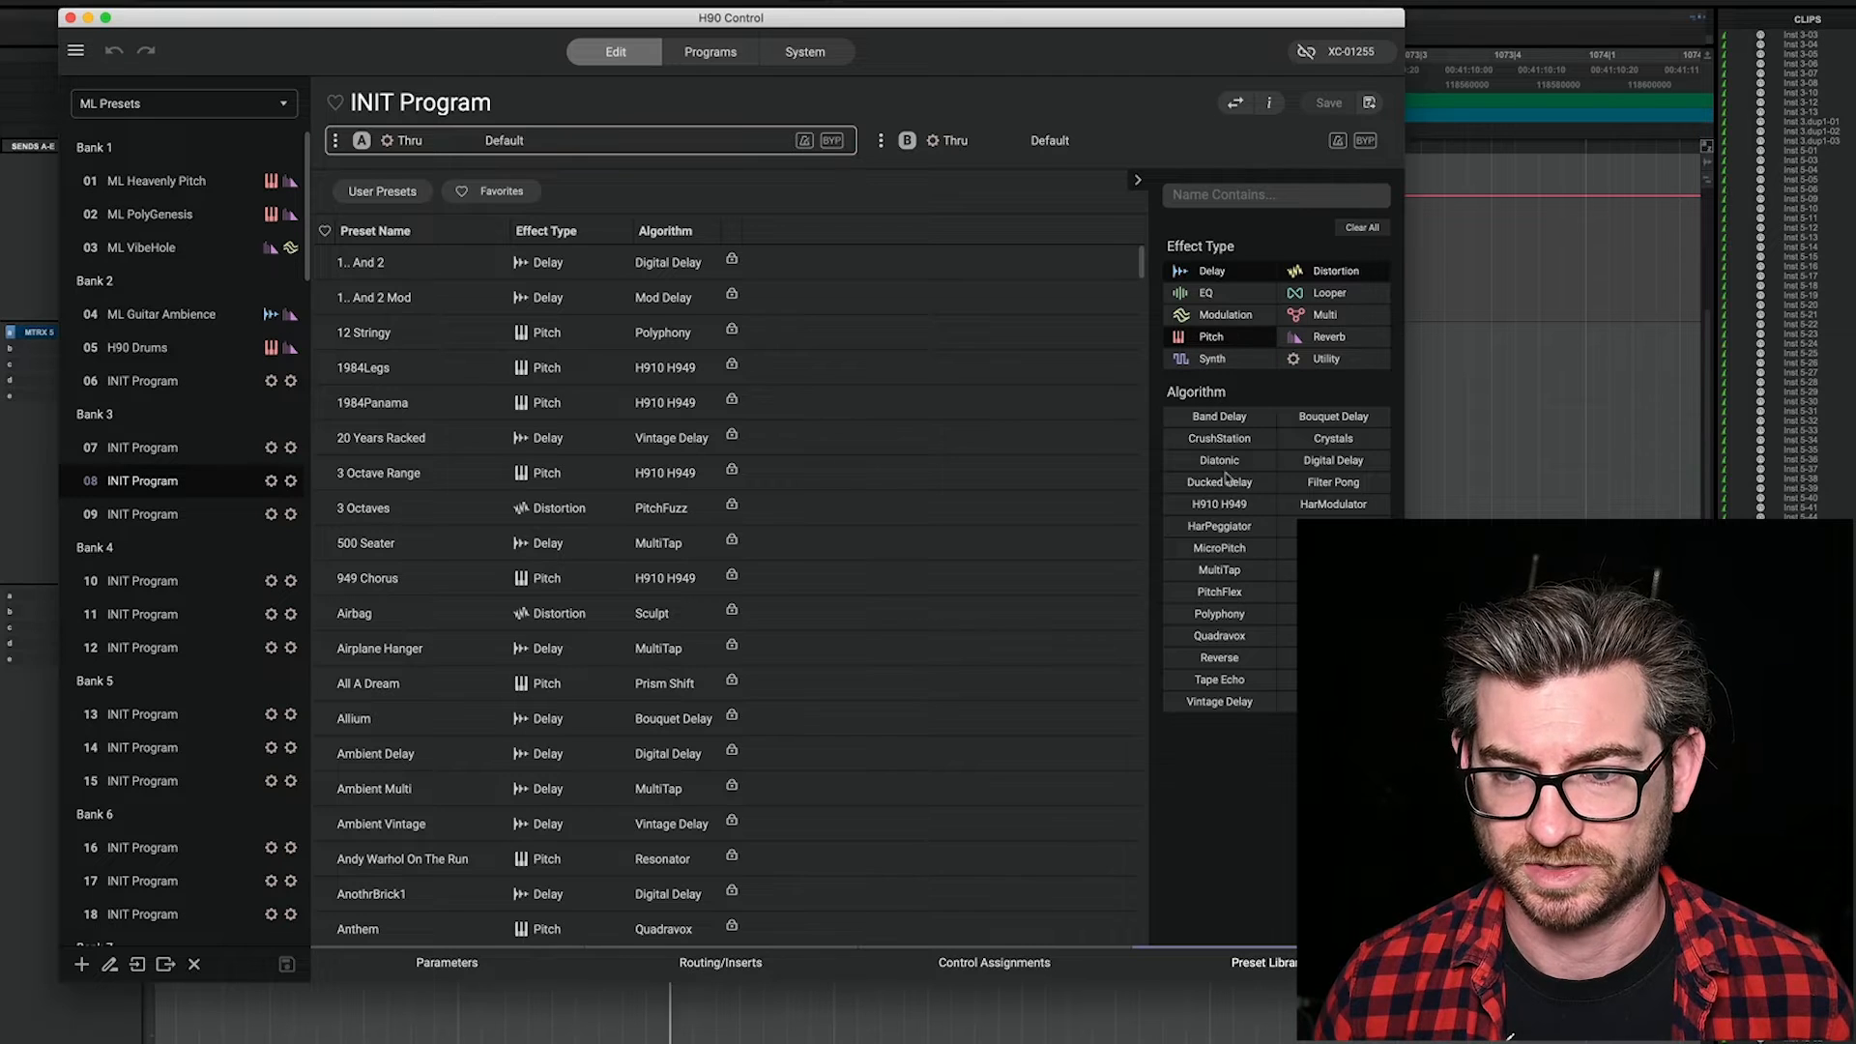
{"action": "left_click", "coordinate": [1228, 549]}
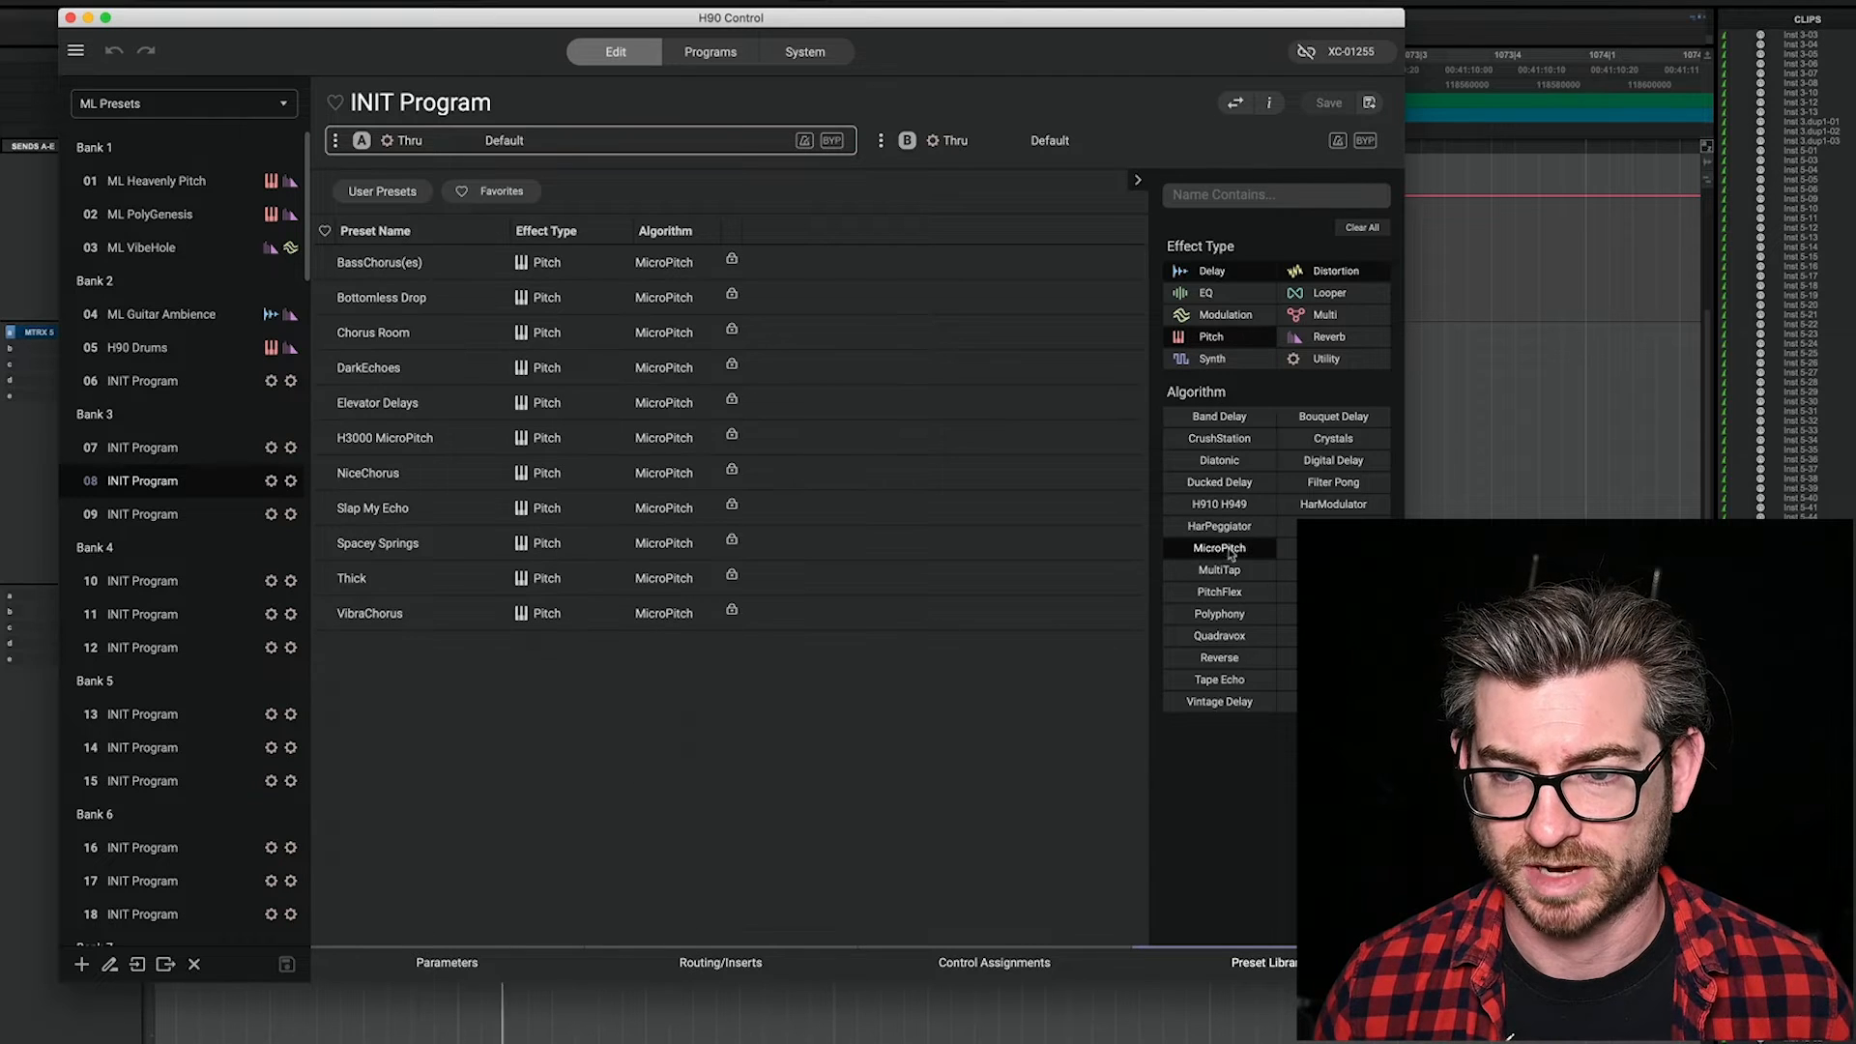
{"action": "double_click", "coordinate": [384, 438]}
Step: Set MicroPitch's Pitch A to 10 c and Pitch B to -10 c after trying 50 c and -50 c, and Delay B to 15 ms
{"action": "left_click", "coordinate": [446, 962]}
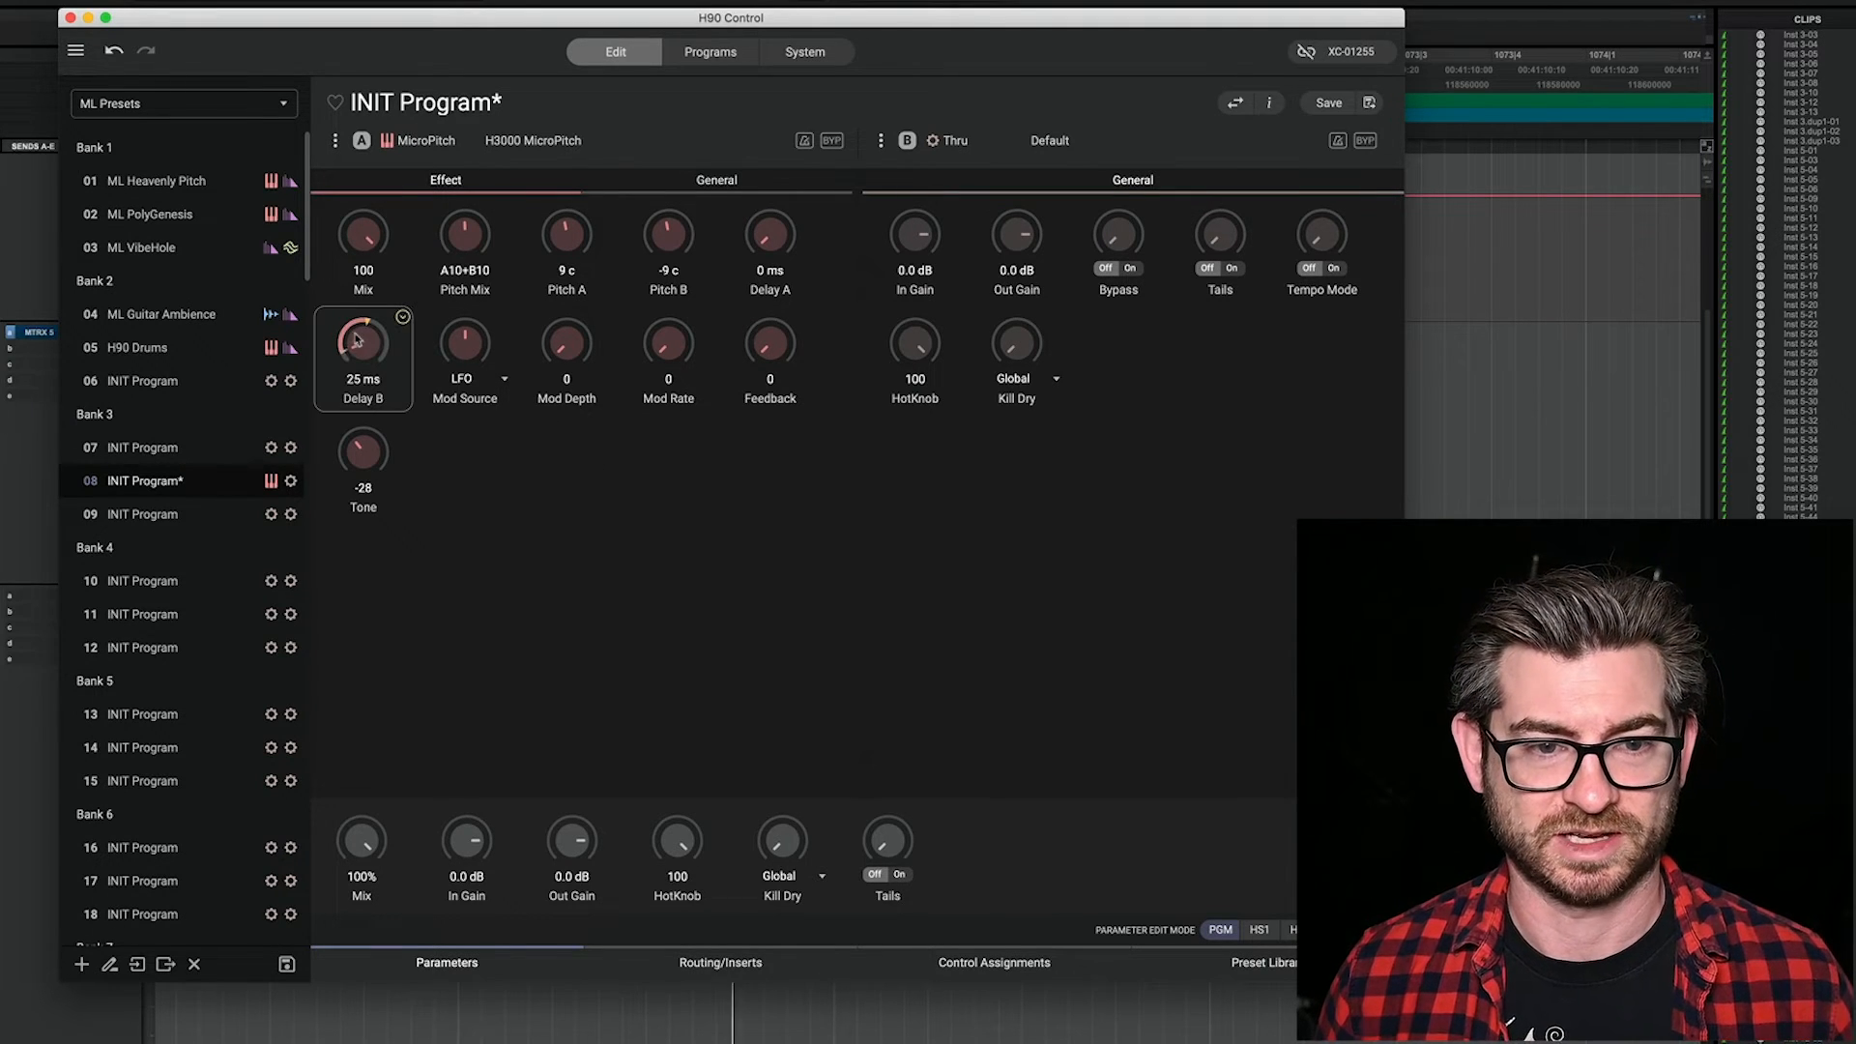
{"action": "double_click", "coordinate": [667, 237]}
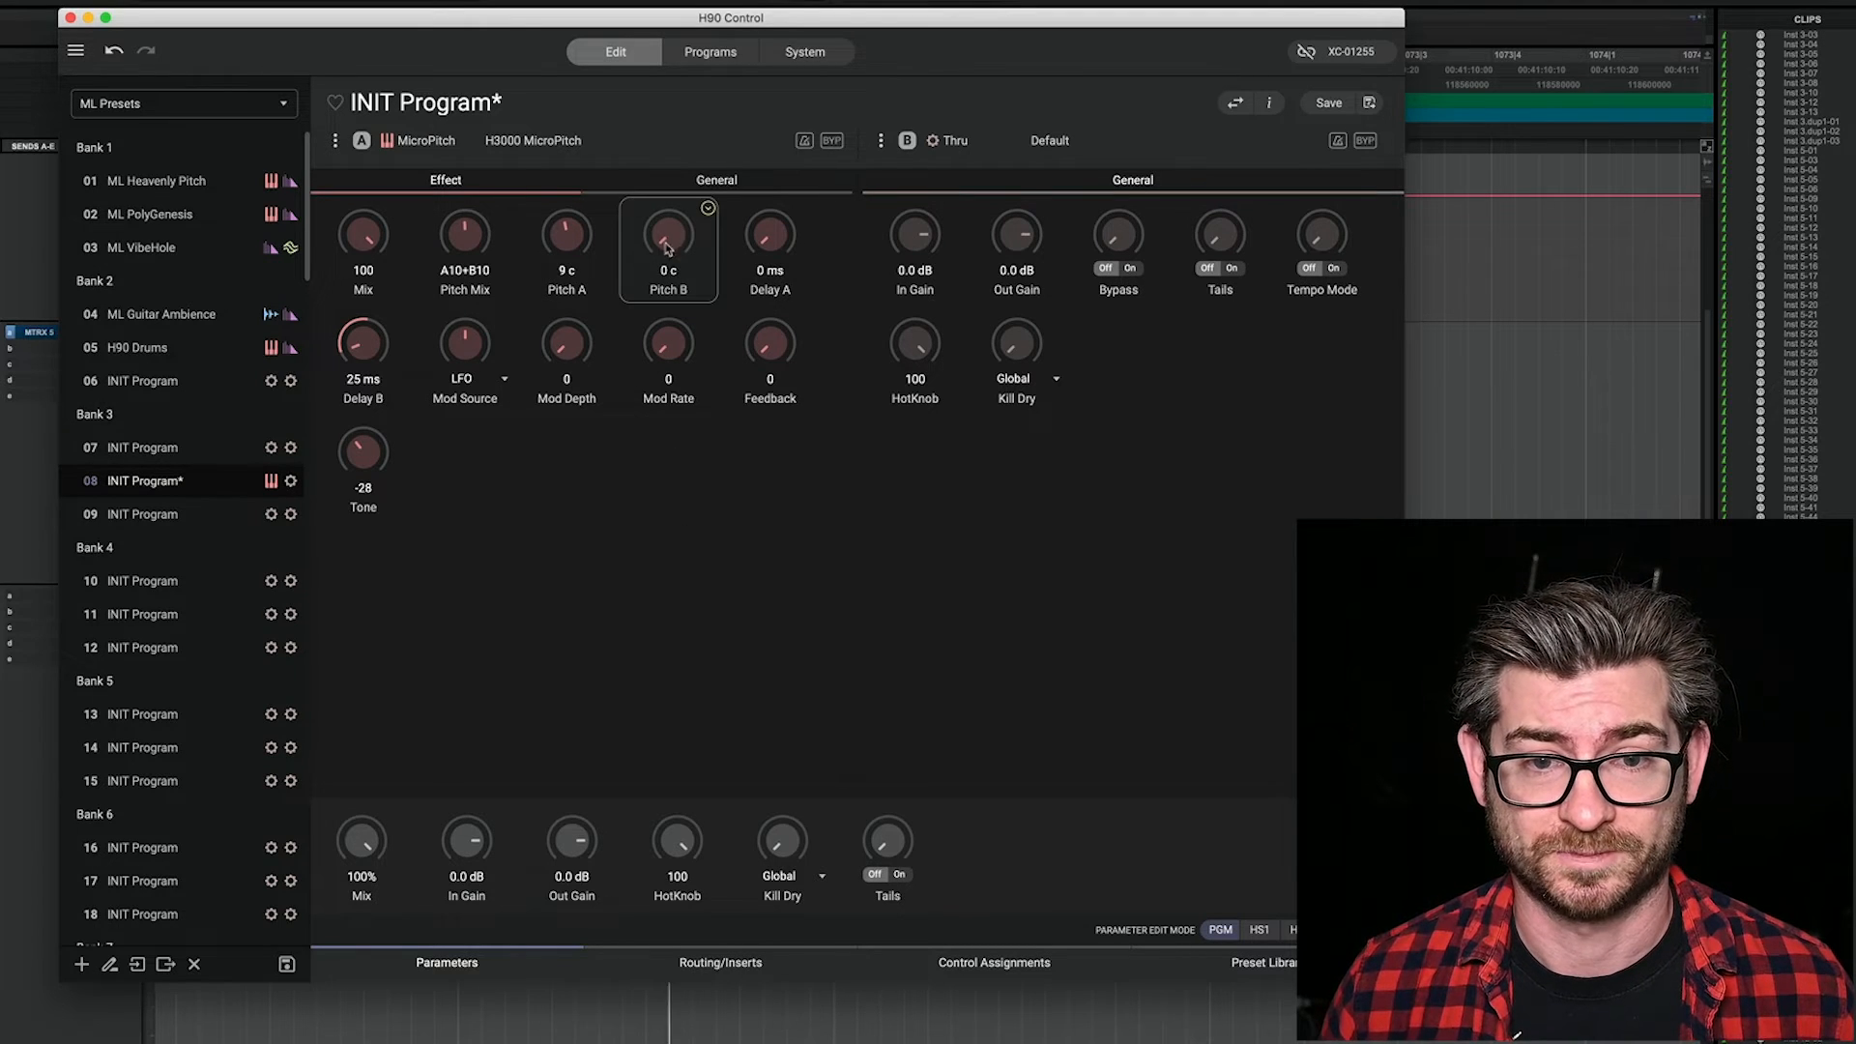
{"action": "left_click_drag", "start_coordinate": [563, 238], "coordinate": [629, 109]}
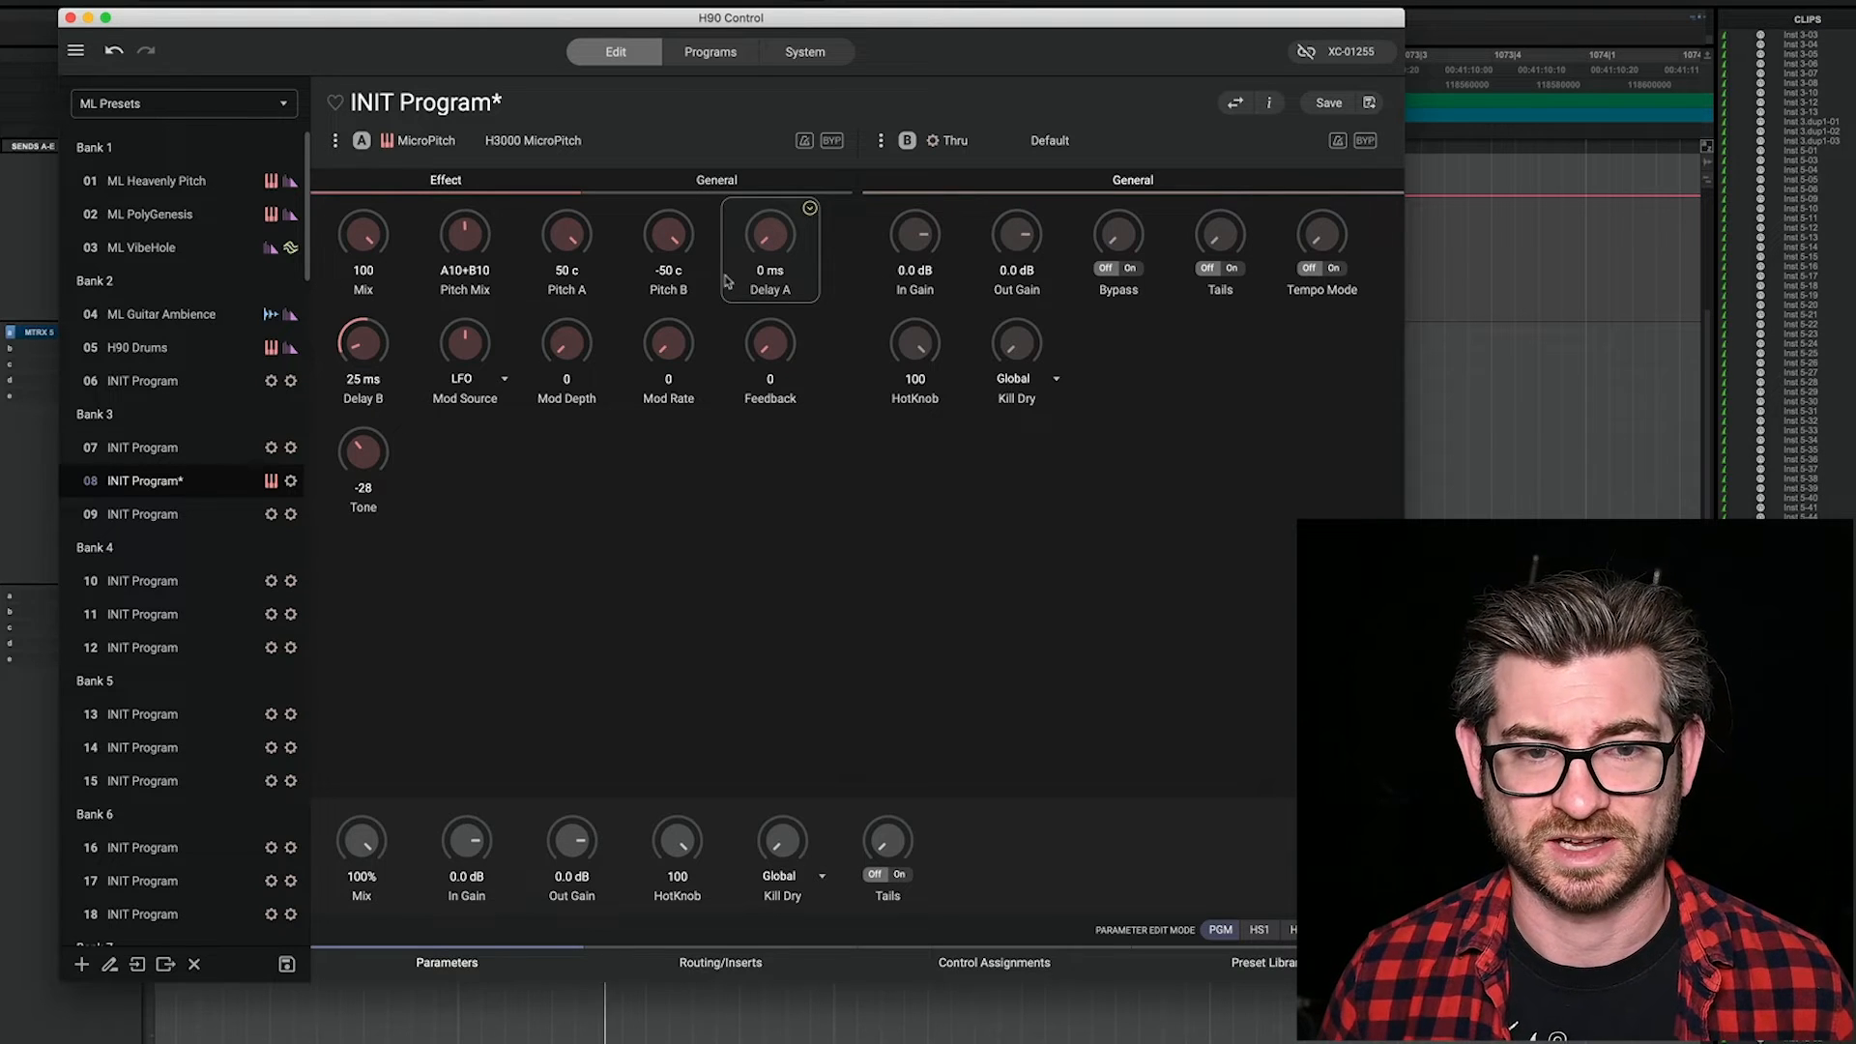
{"action": "left_click_drag", "start_coordinate": [674, 244], "coordinate": [675, 375]}
{"action": "left_click_drag", "start_coordinate": [573, 237], "coordinate": [584, 385]}
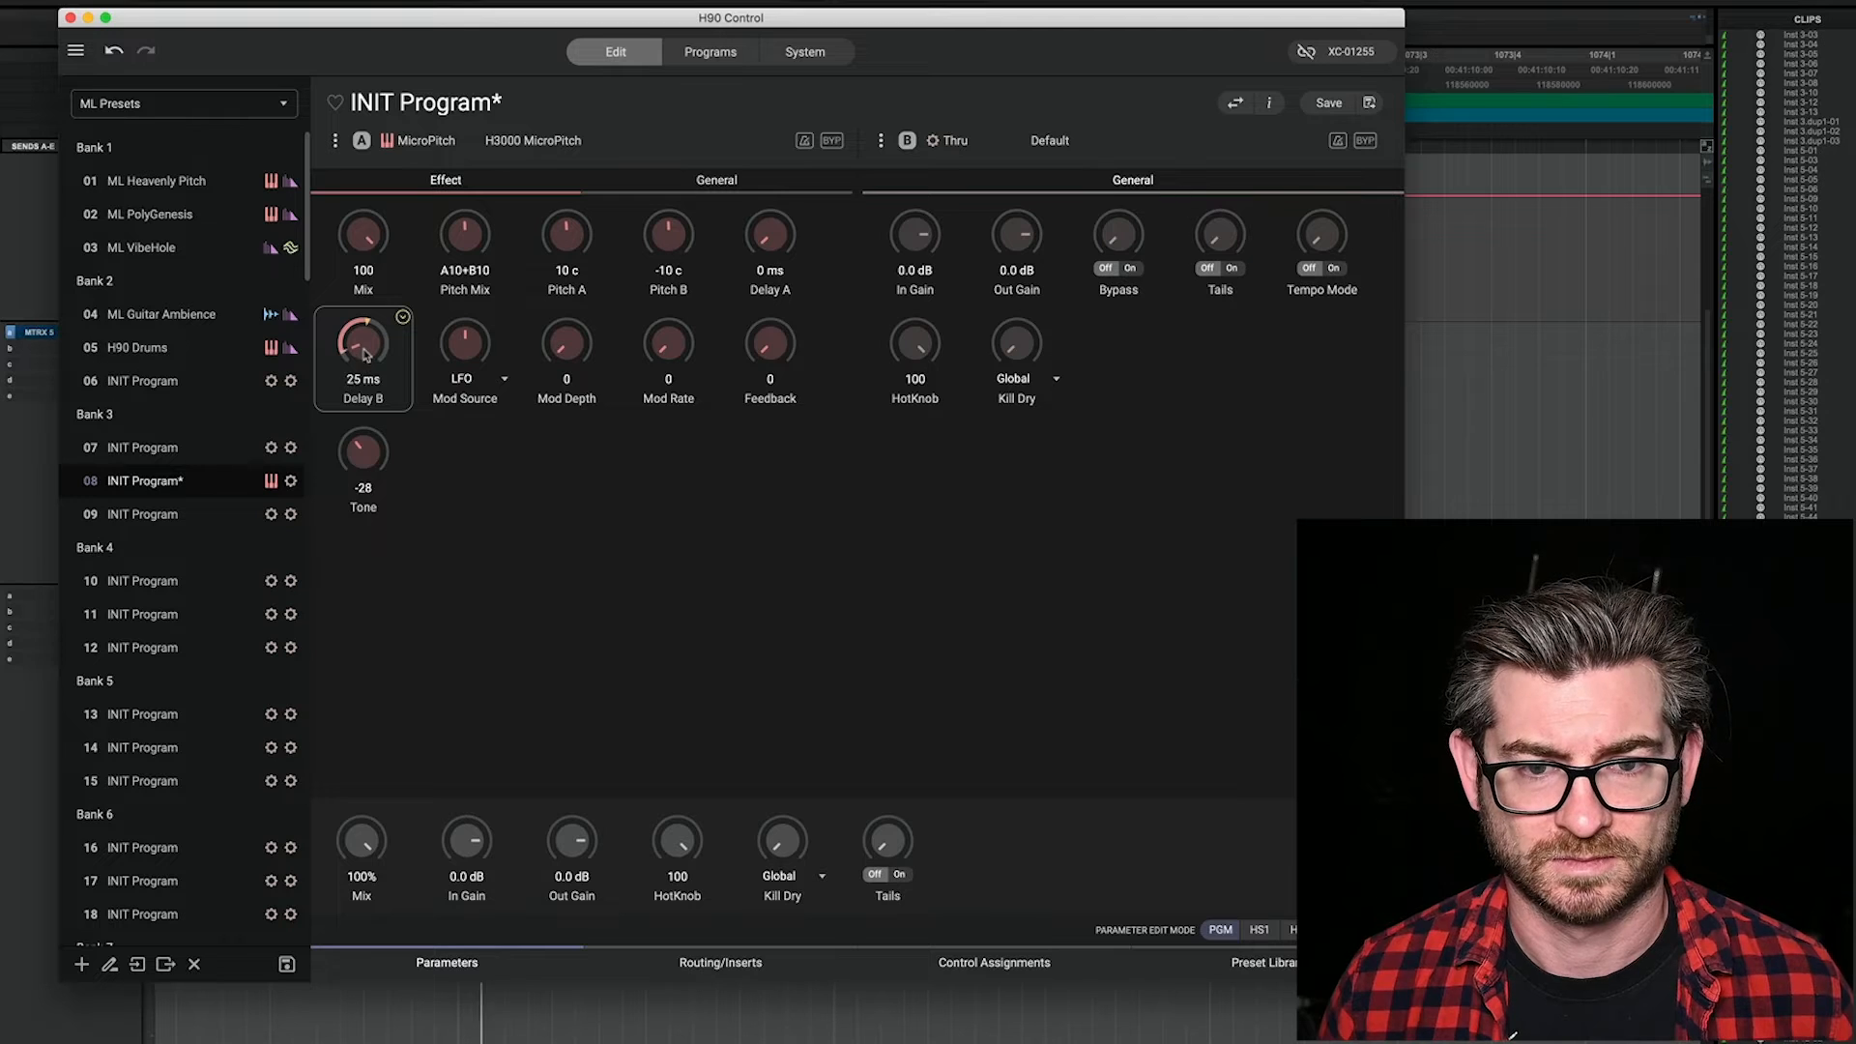
{"action": "left_click_drag", "start_coordinate": [366, 353], "coordinate": [366, 364]}
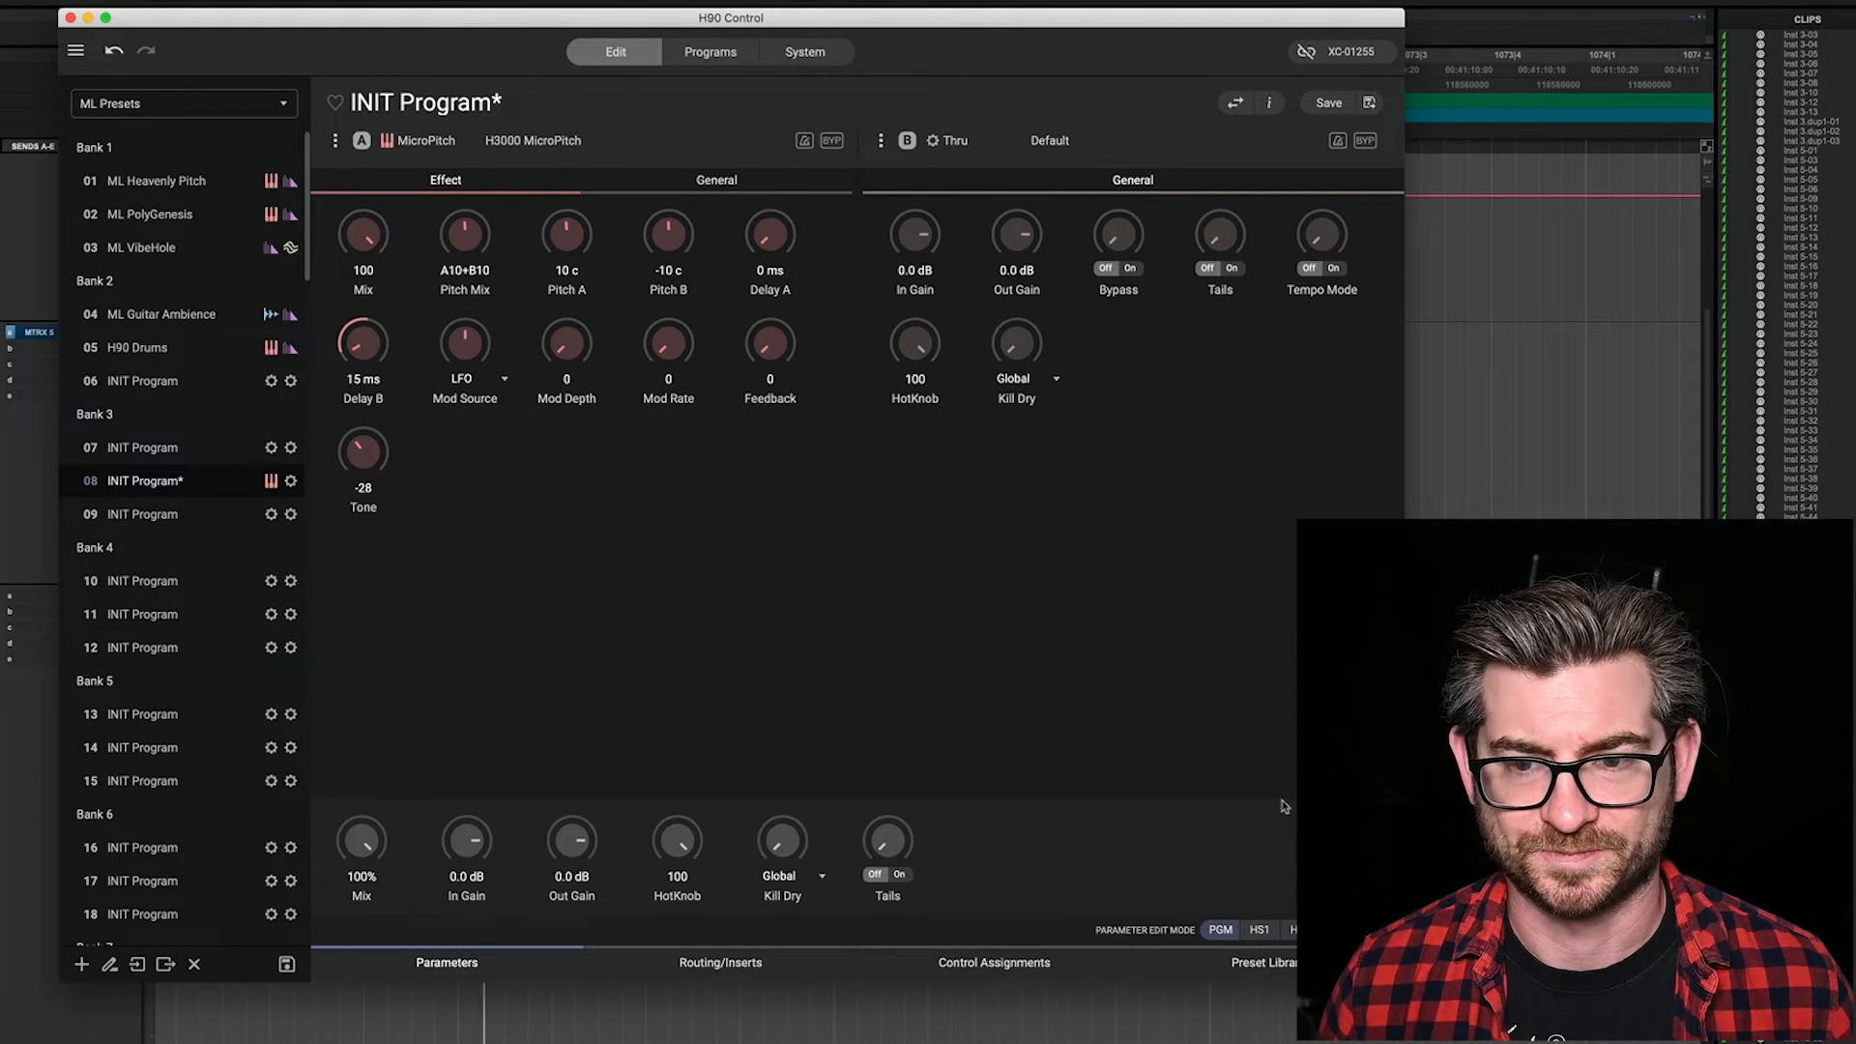
Step: Load the Crawdaddy distortion preset of the CrushStation algorithm into slot B
{"action": "left_click", "coordinate": [1270, 972]}
{"action": "left_click", "coordinate": [1052, 147]}
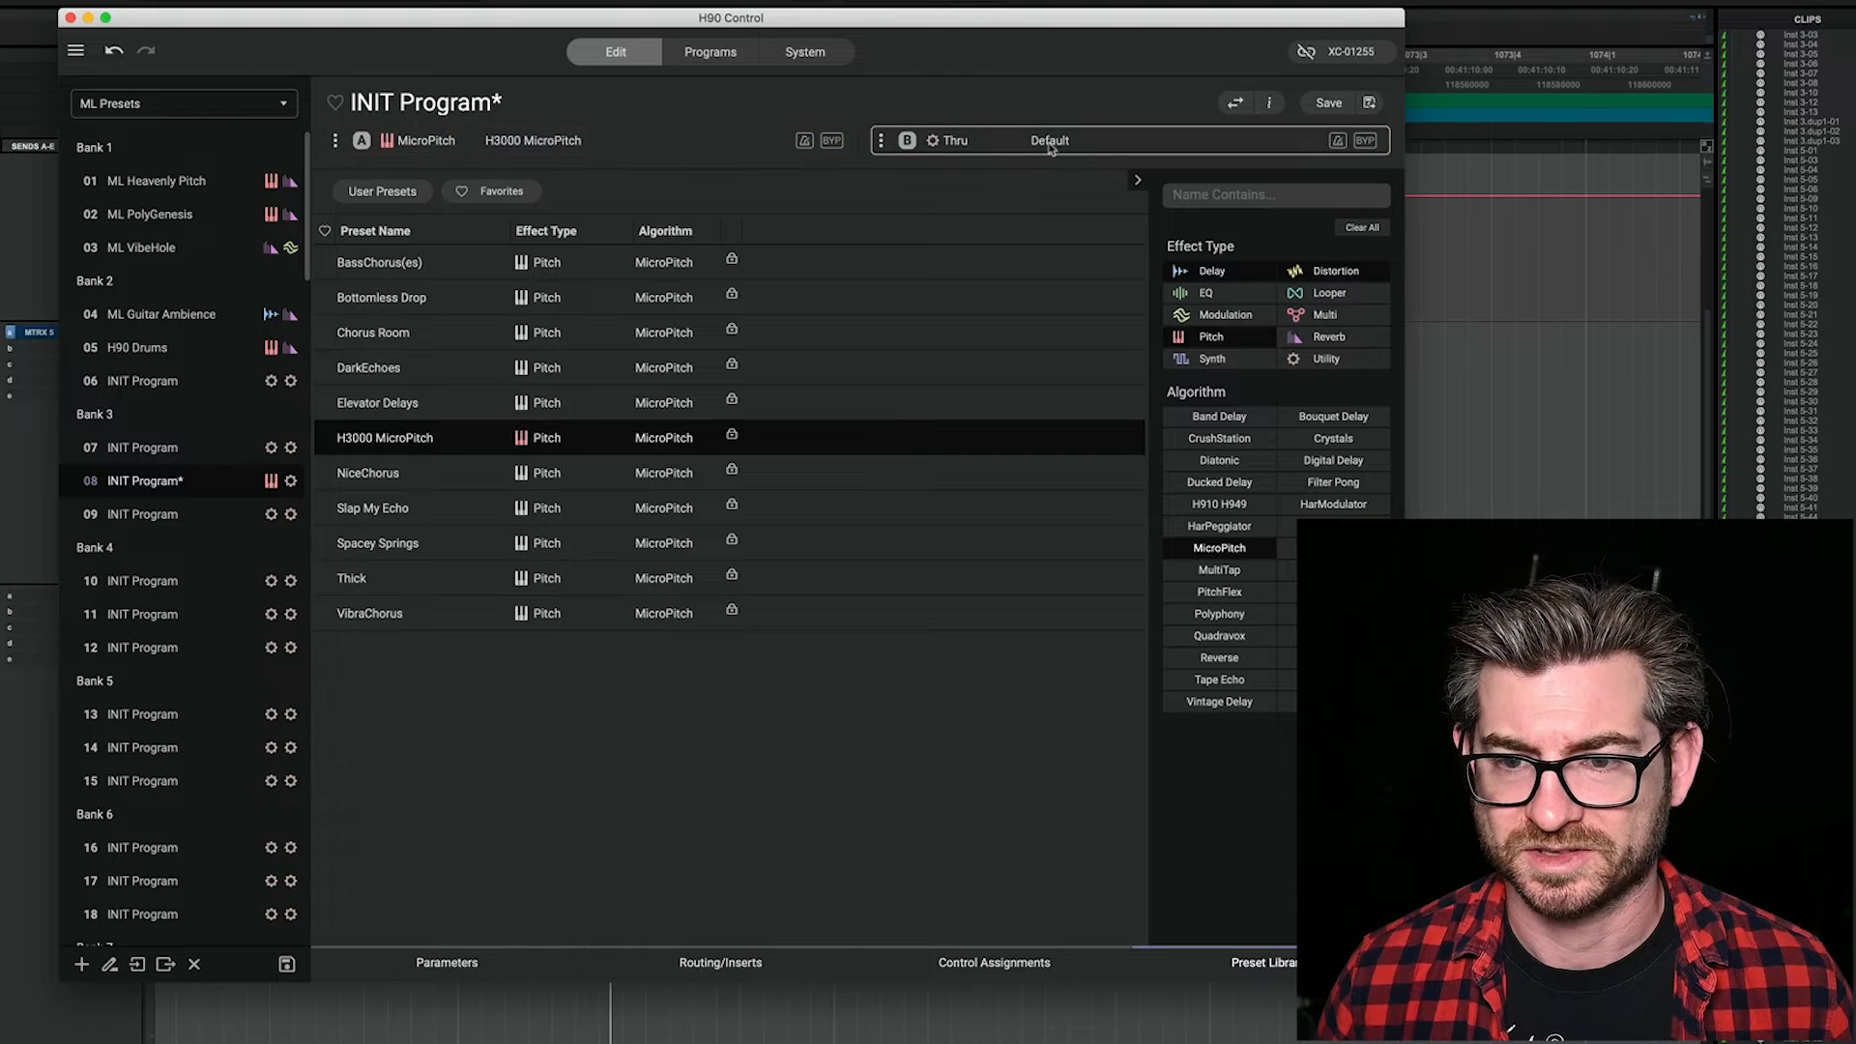
{"action": "left_click", "coordinate": [1216, 334]}
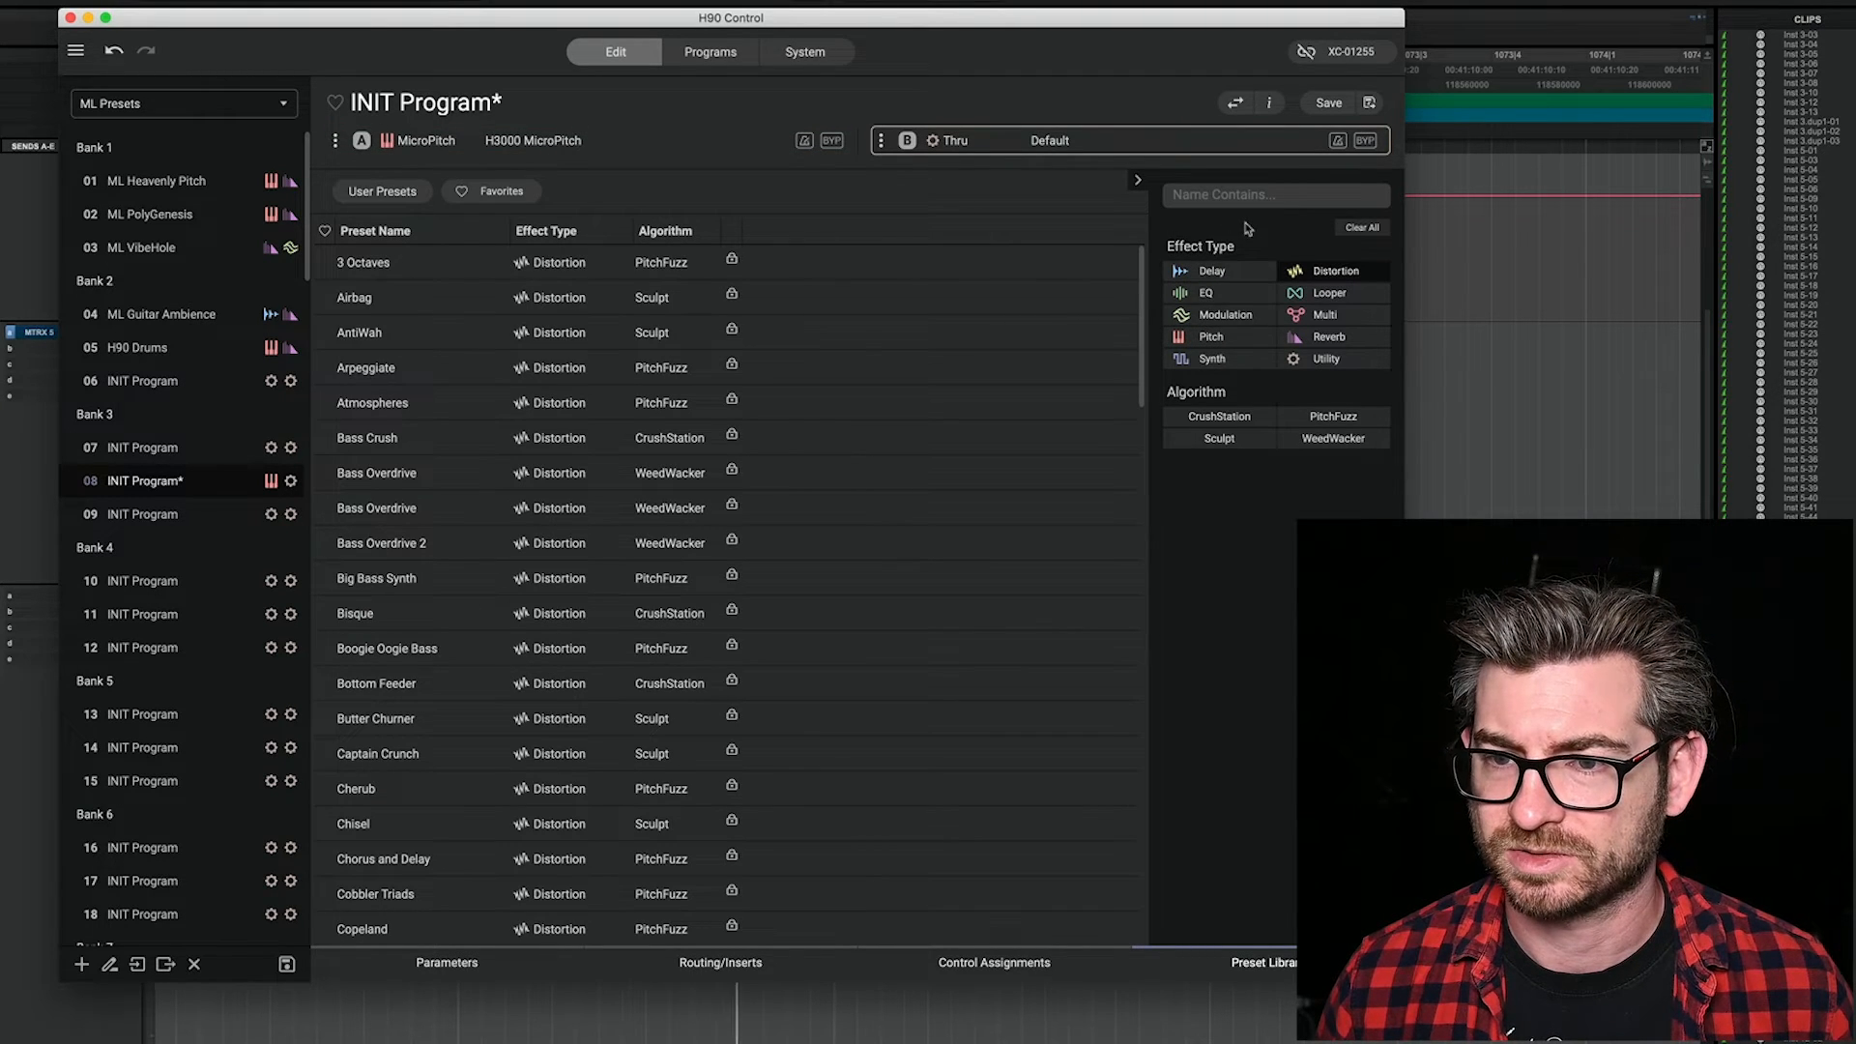
{"action": "left_click", "coordinate": [1220, 418]}
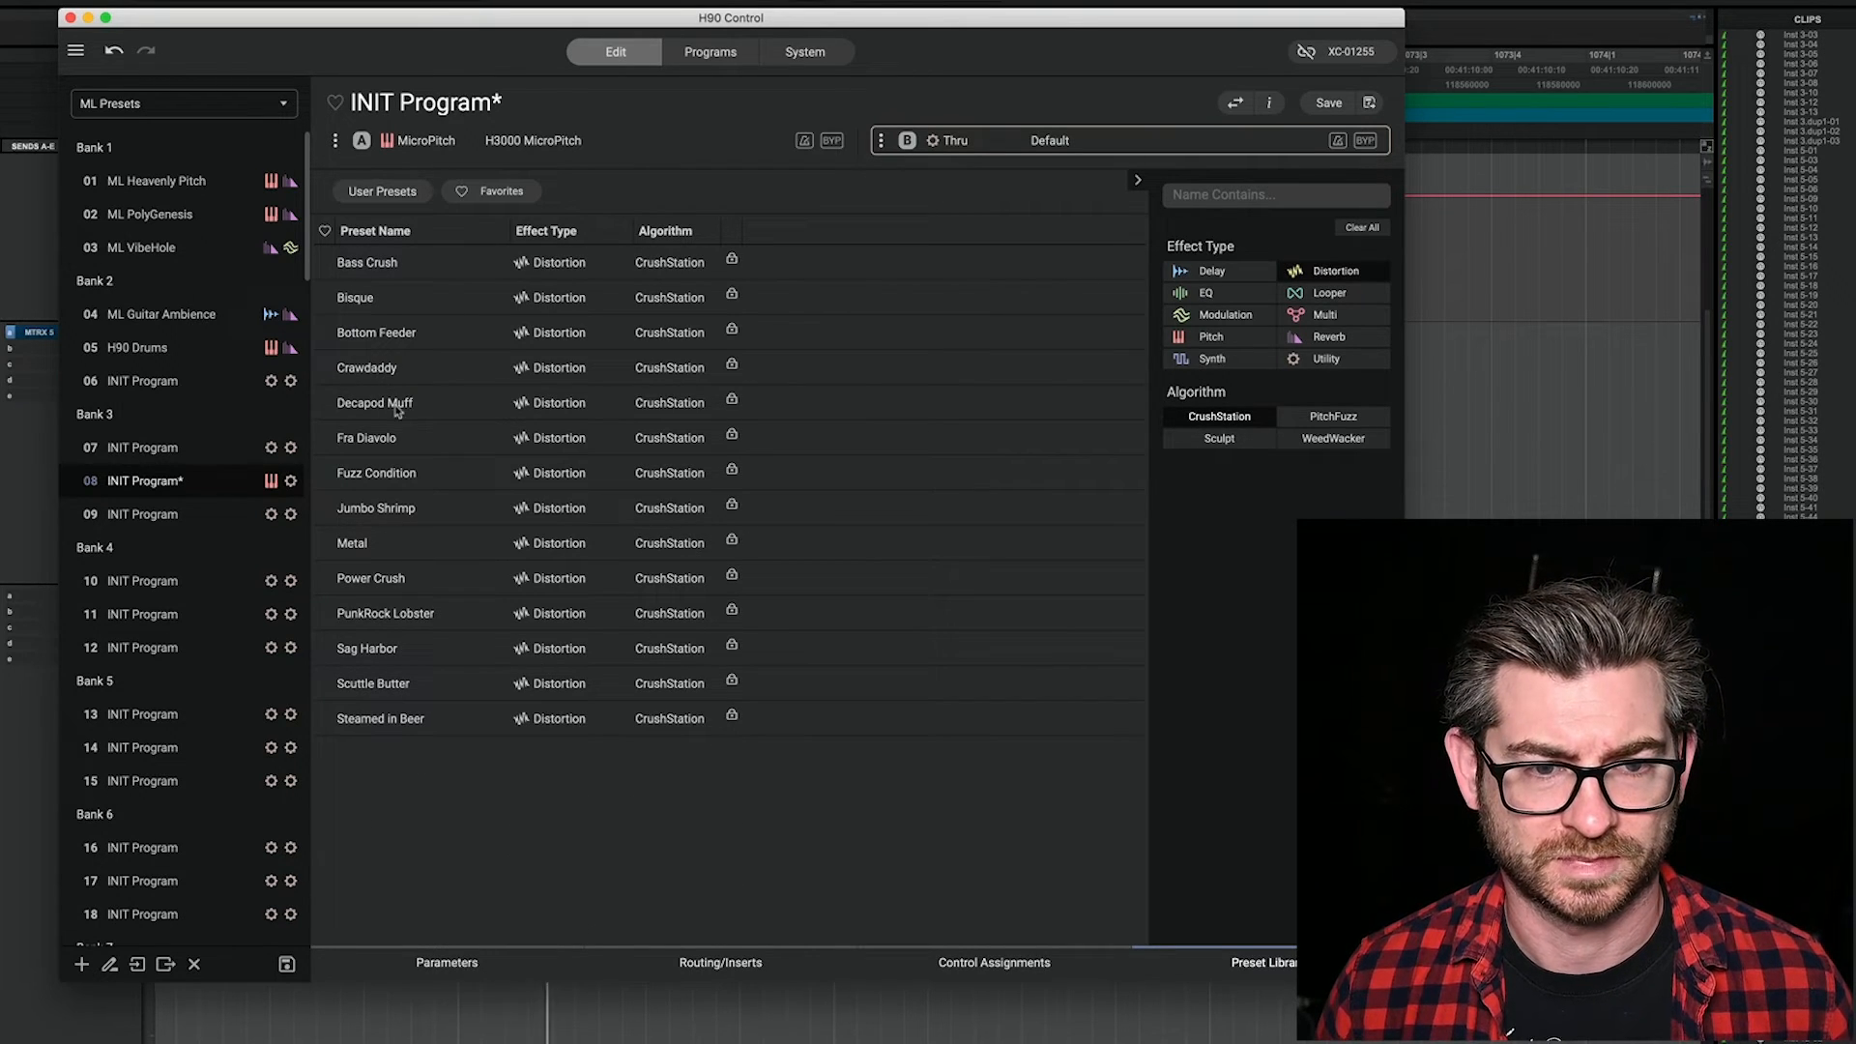
{"action": "double_click", "coordinate": [402, 374]}
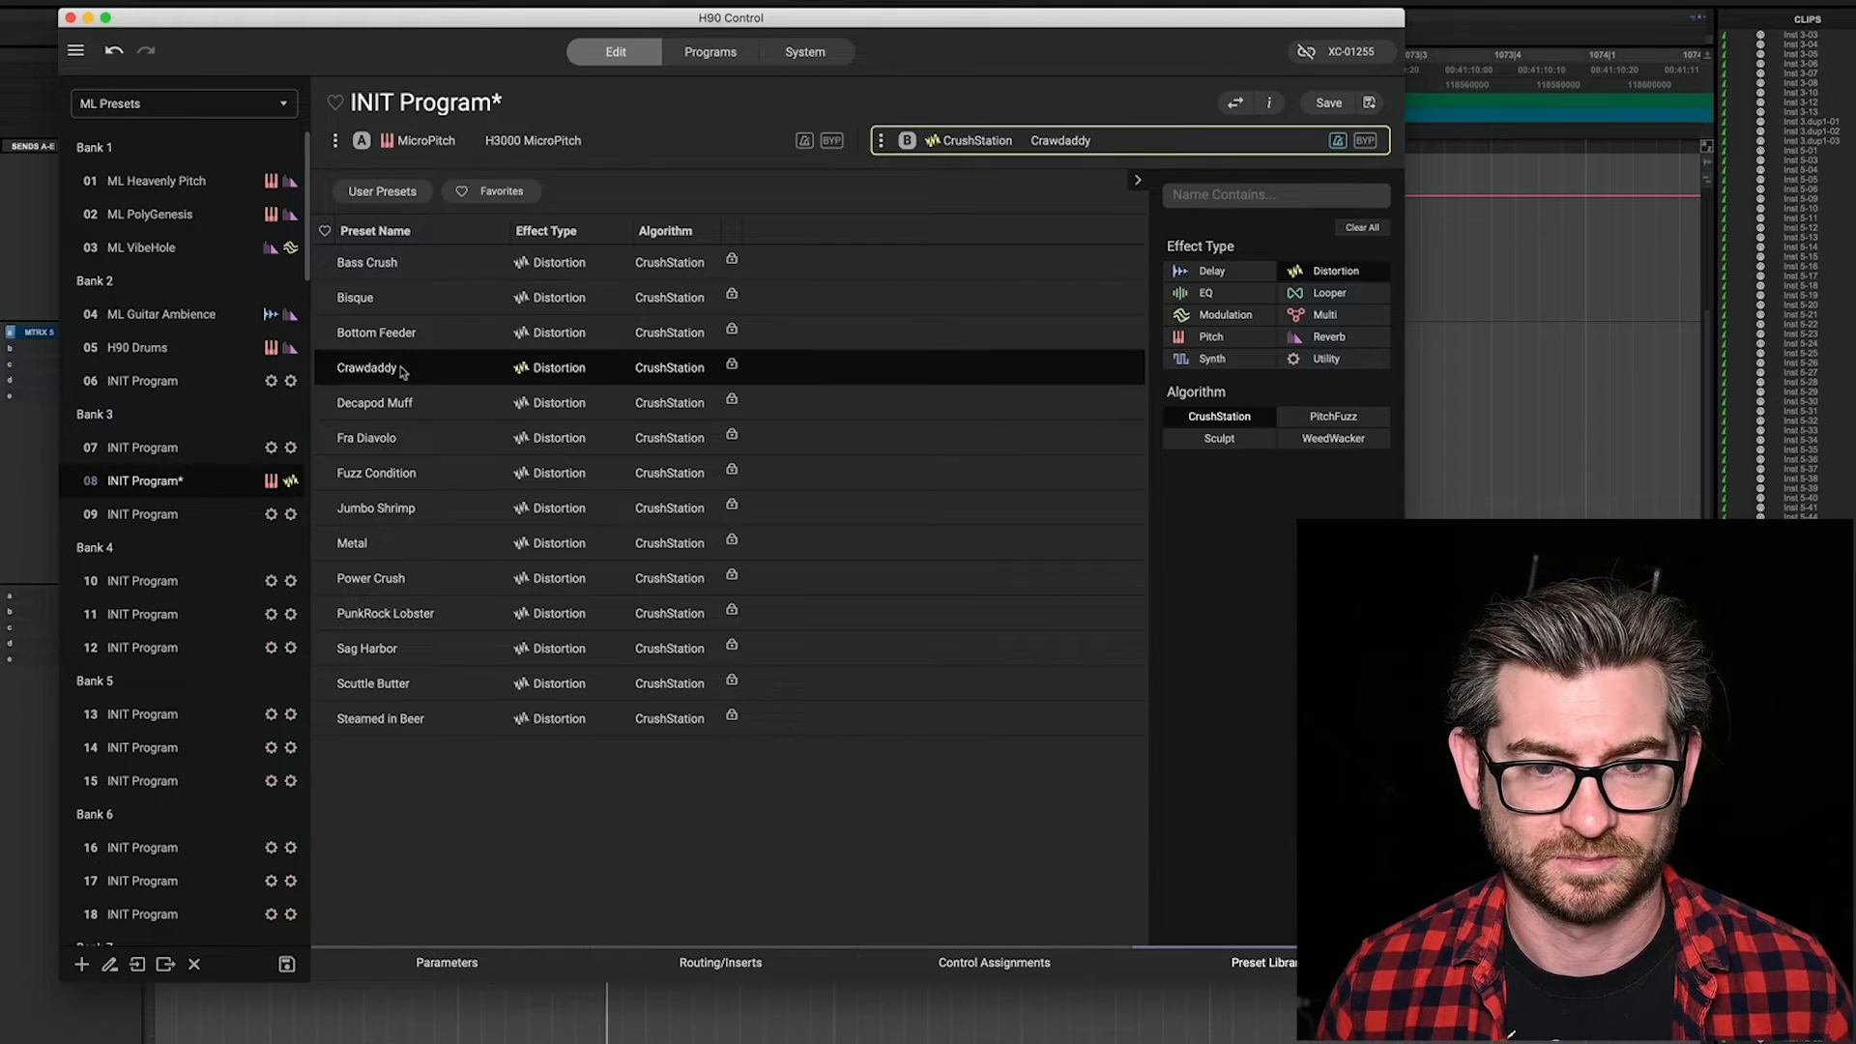
Step: Set CrushStation's Treble to 94 and Drive to 36
{"action": "left_click", "coordinate": [454, 962]}
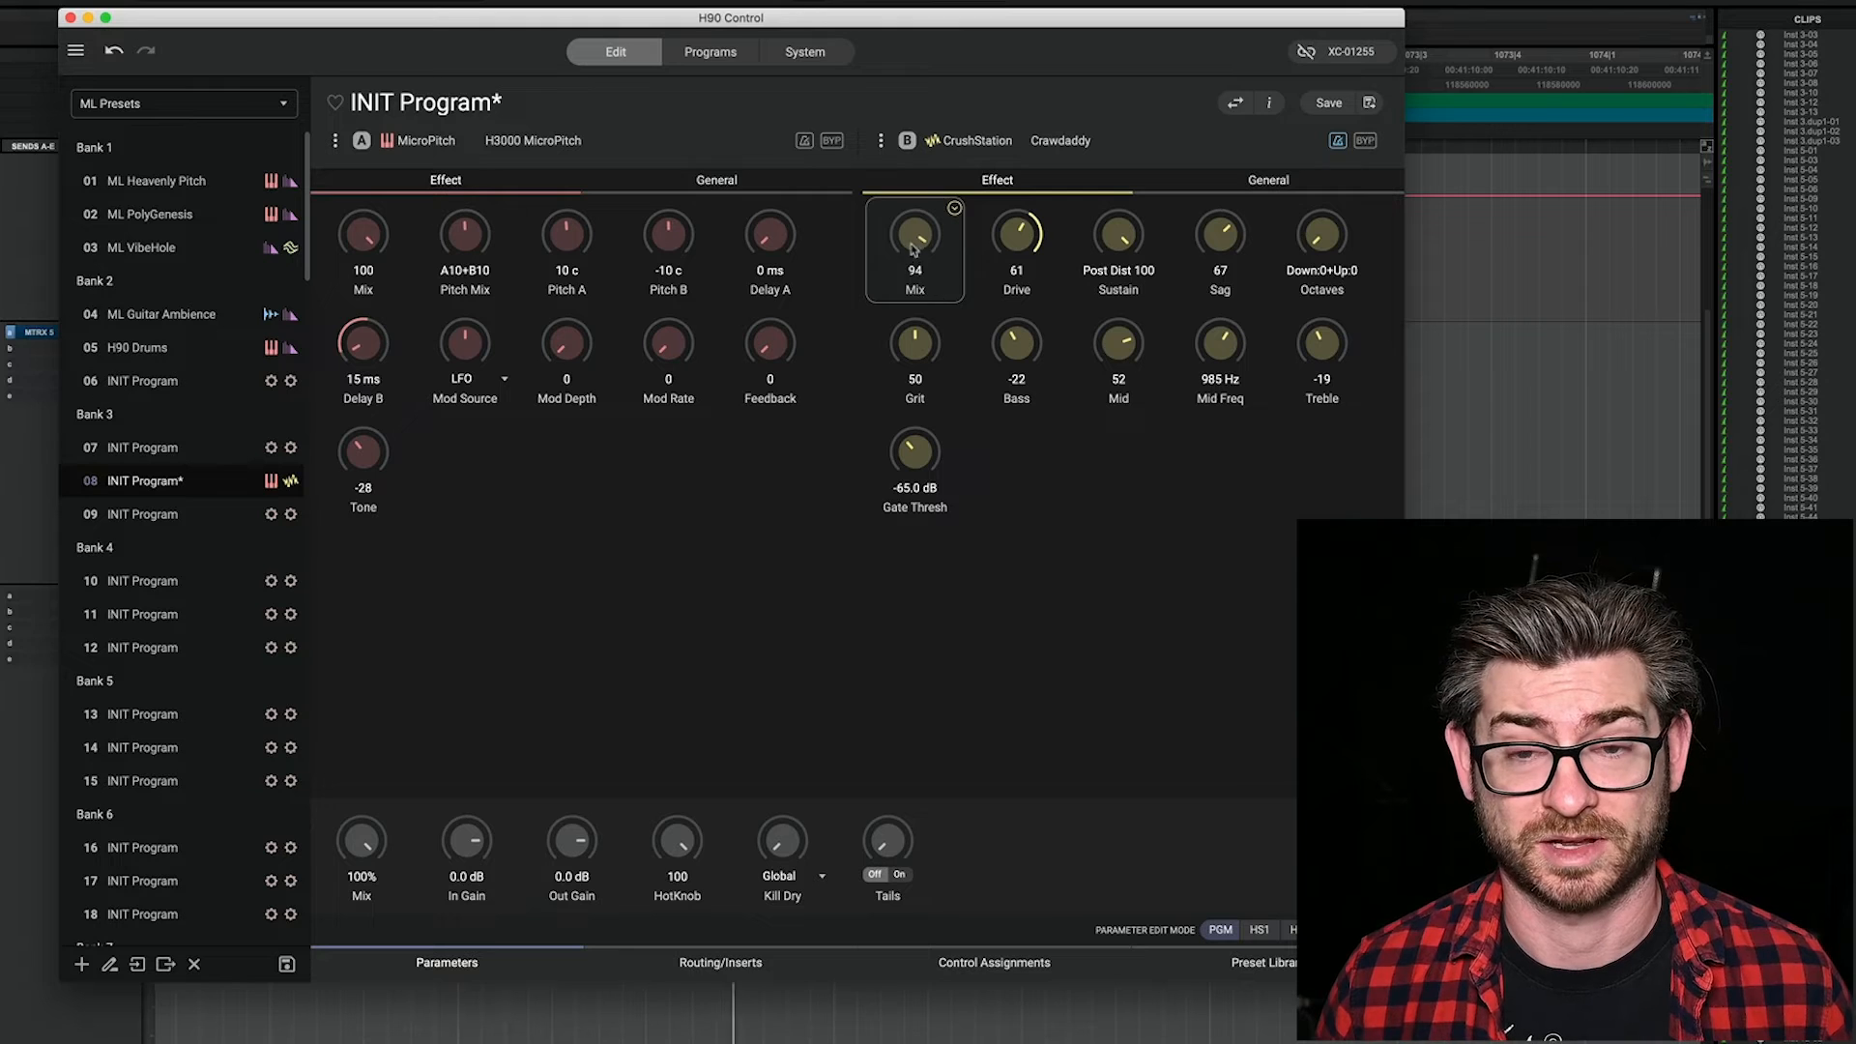
{"action": "mouse_move", "coordinate": [1330, 319]}
{"action": "left_mouse_down"}
{"action": "mouse_move", "coordinate": [1357, 172]}
{"action": "mouse_move", "coordinate": [1330, 356]}
{"action": "left_mouse_up"}
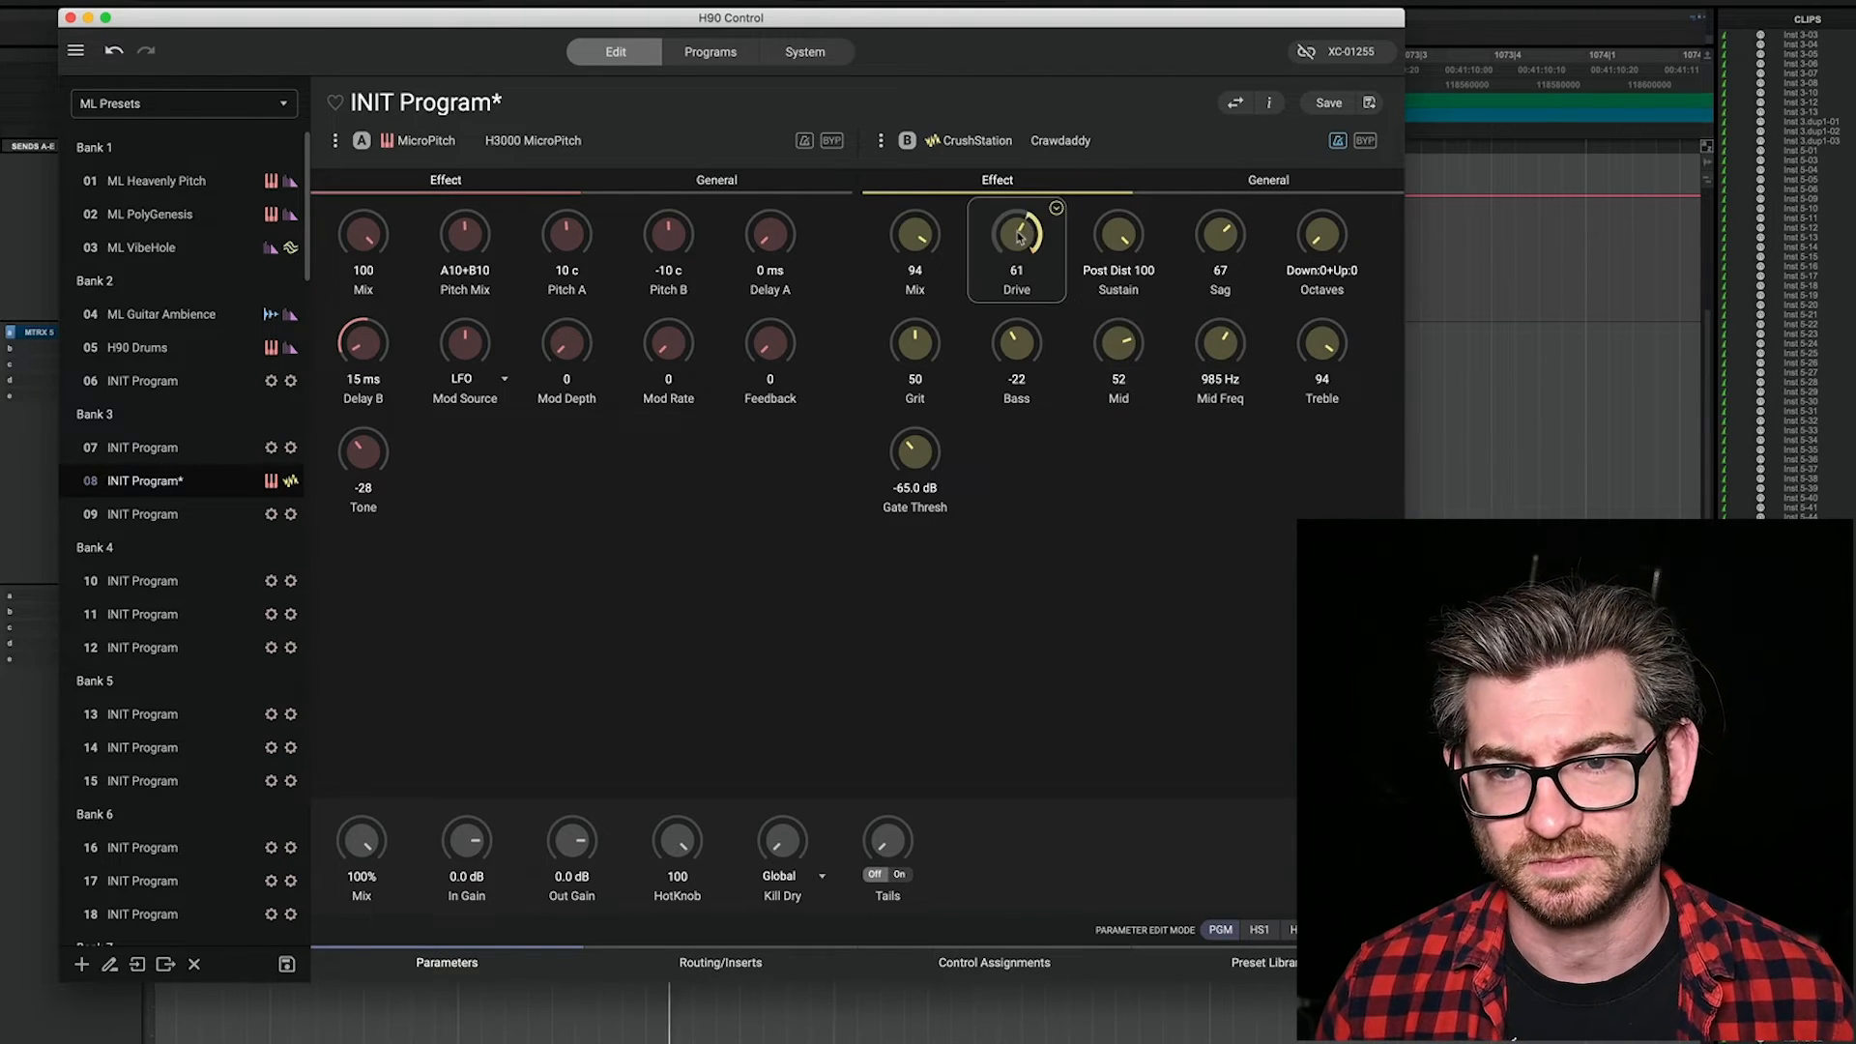
{"action": "left_click_drag", "start_coordinate": [1018, 261], "coordinate": [1022, 305]}
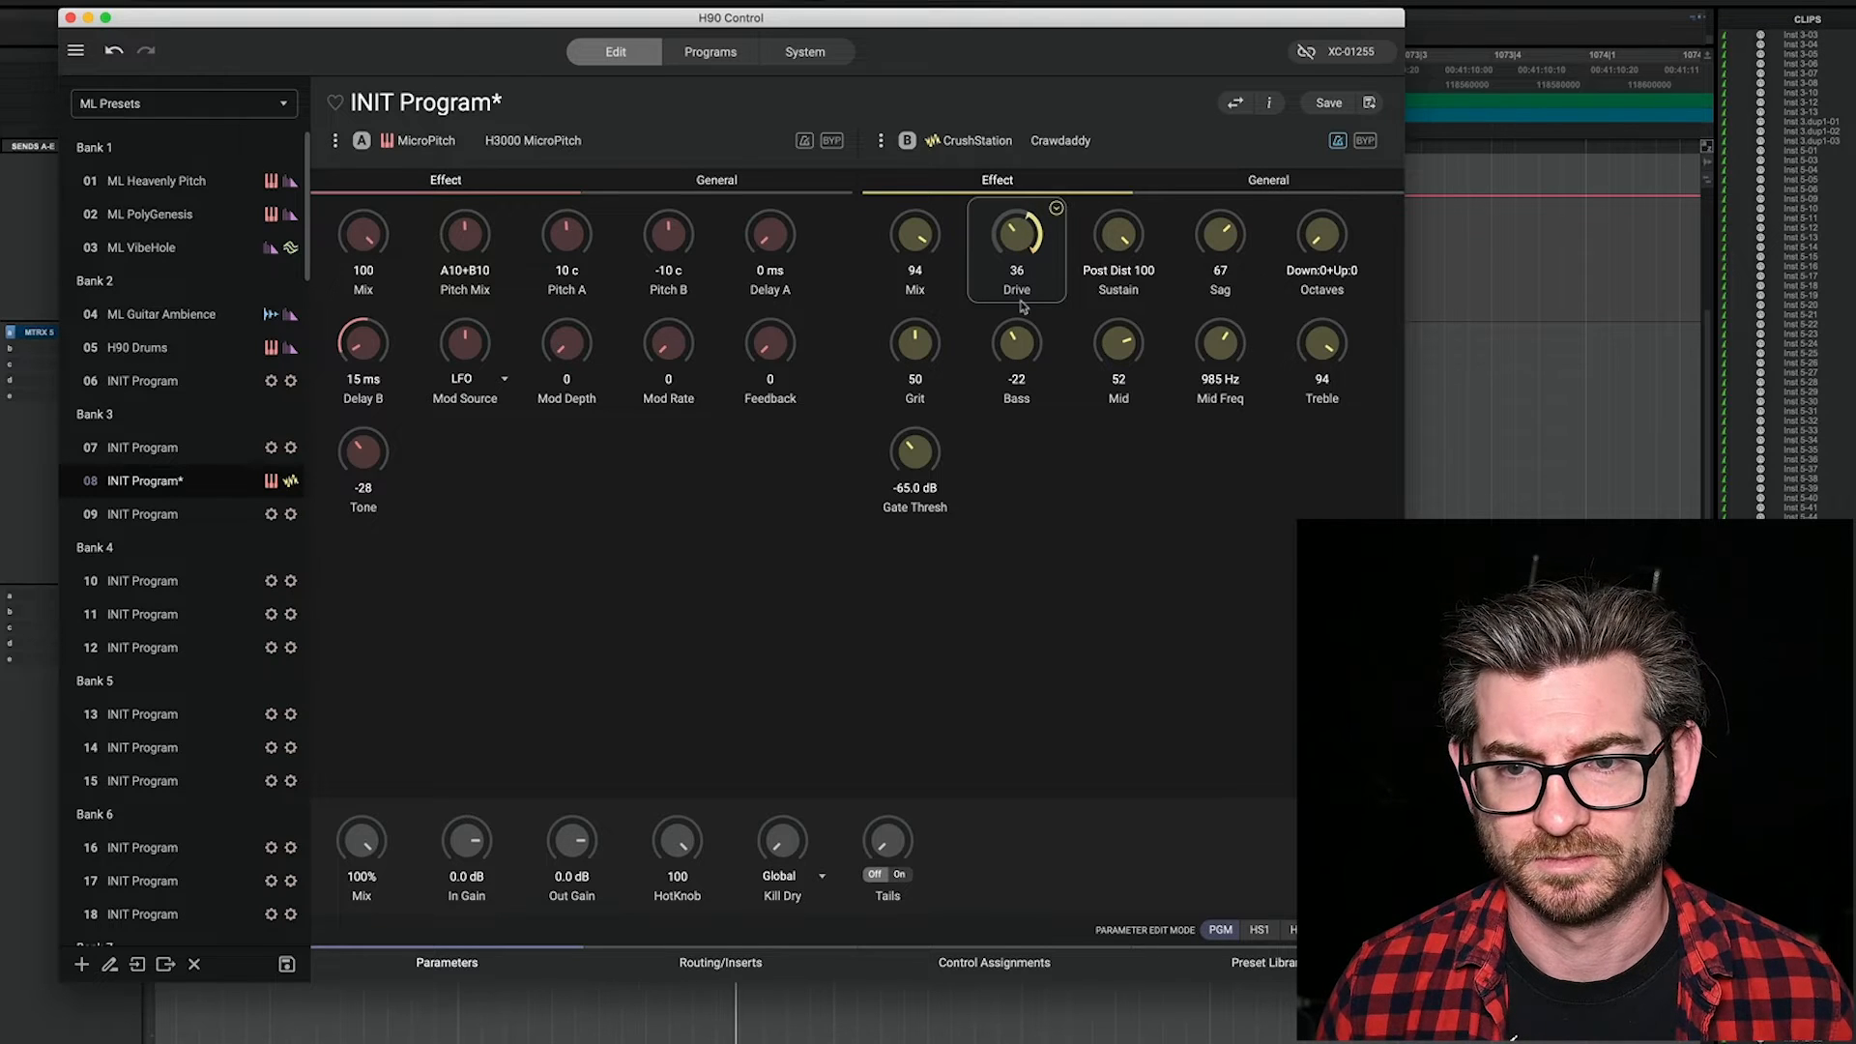
Step: Set CrushStation's Drive to 28, Octaves to Down:9+Up:6 and Sustain to Pre Dist 14
{"action": "left_click_drag", "start_coordinate": [1116, 240], "coordinate": [1123, 309]}
{"action": "mouse_move", "coordinate": [1126, 345]}
{"action": "left_mouse_down"}
{"action": "mouse_move", "coordinate": [1138, 423]}
{"action": "mouse_move", "coordinate": [1137, 356]}
{"action": "left_mouse_up"}
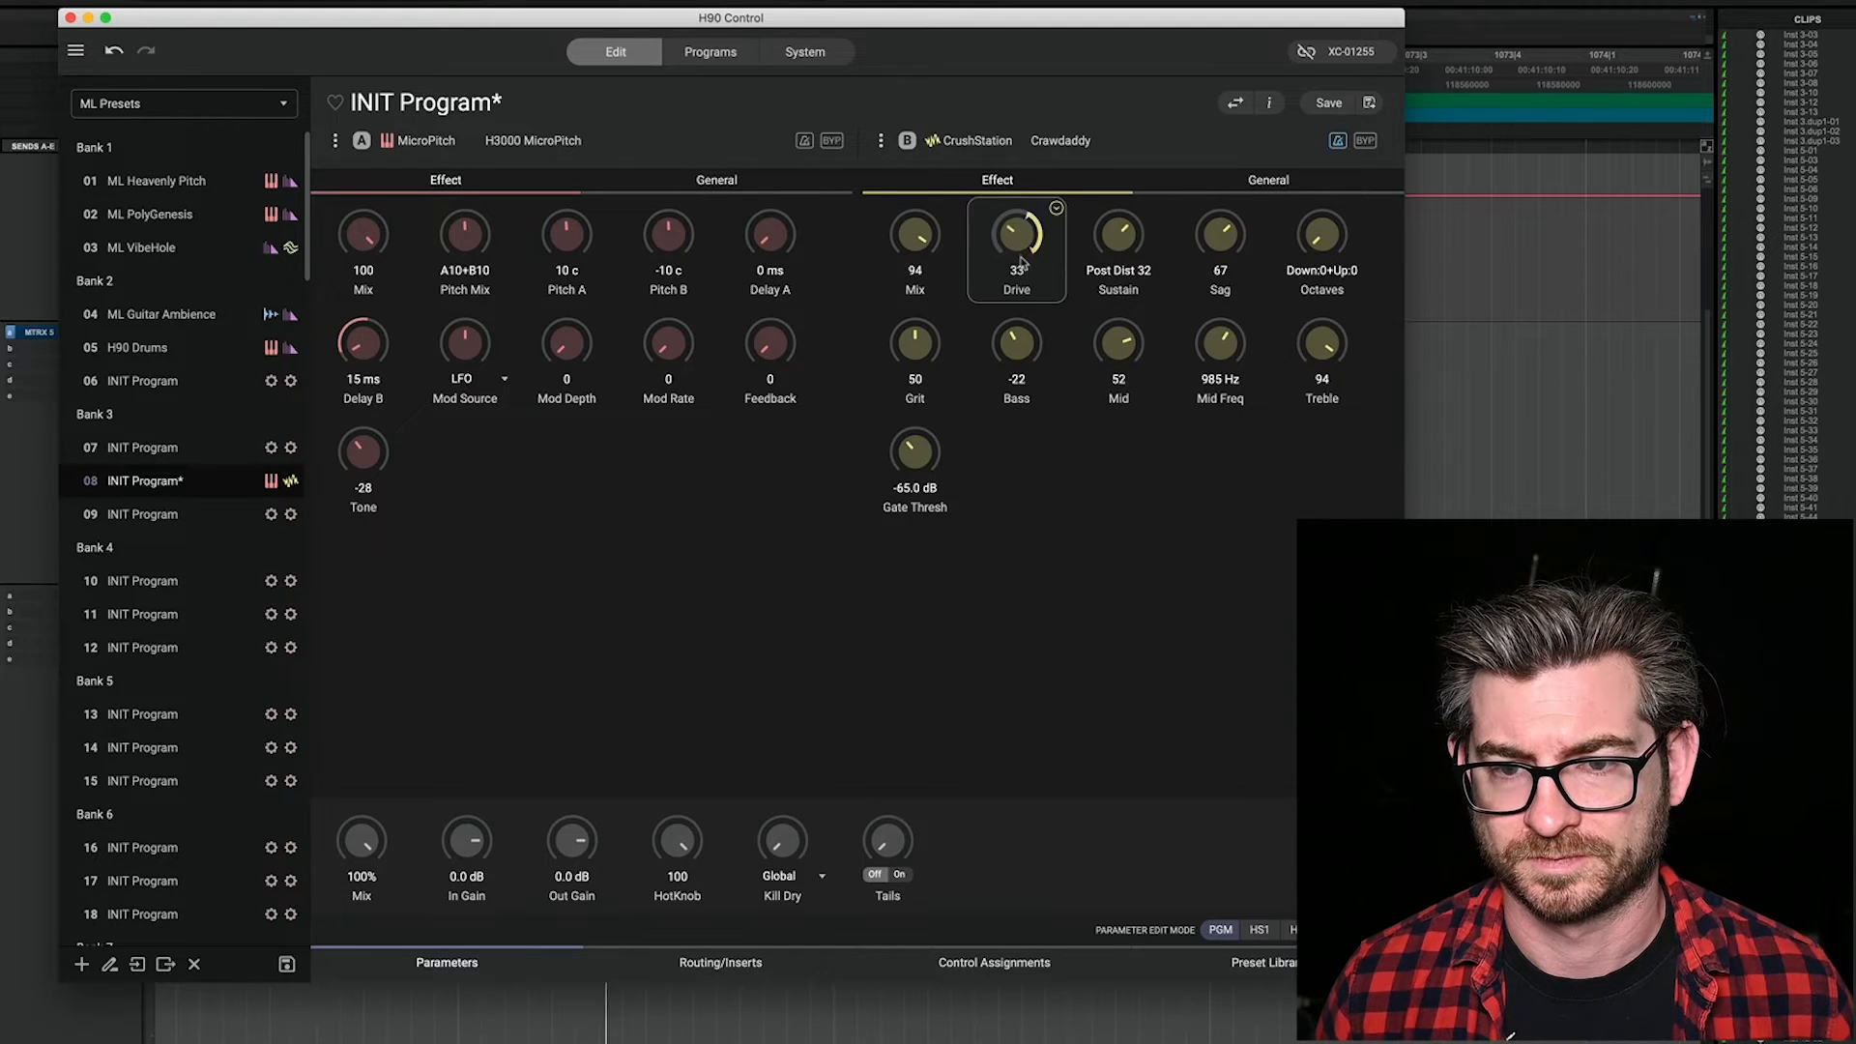
{"action": "left_click_drag", "start_coordinate": [1023, 267], "coordinate": [1023, 272]}
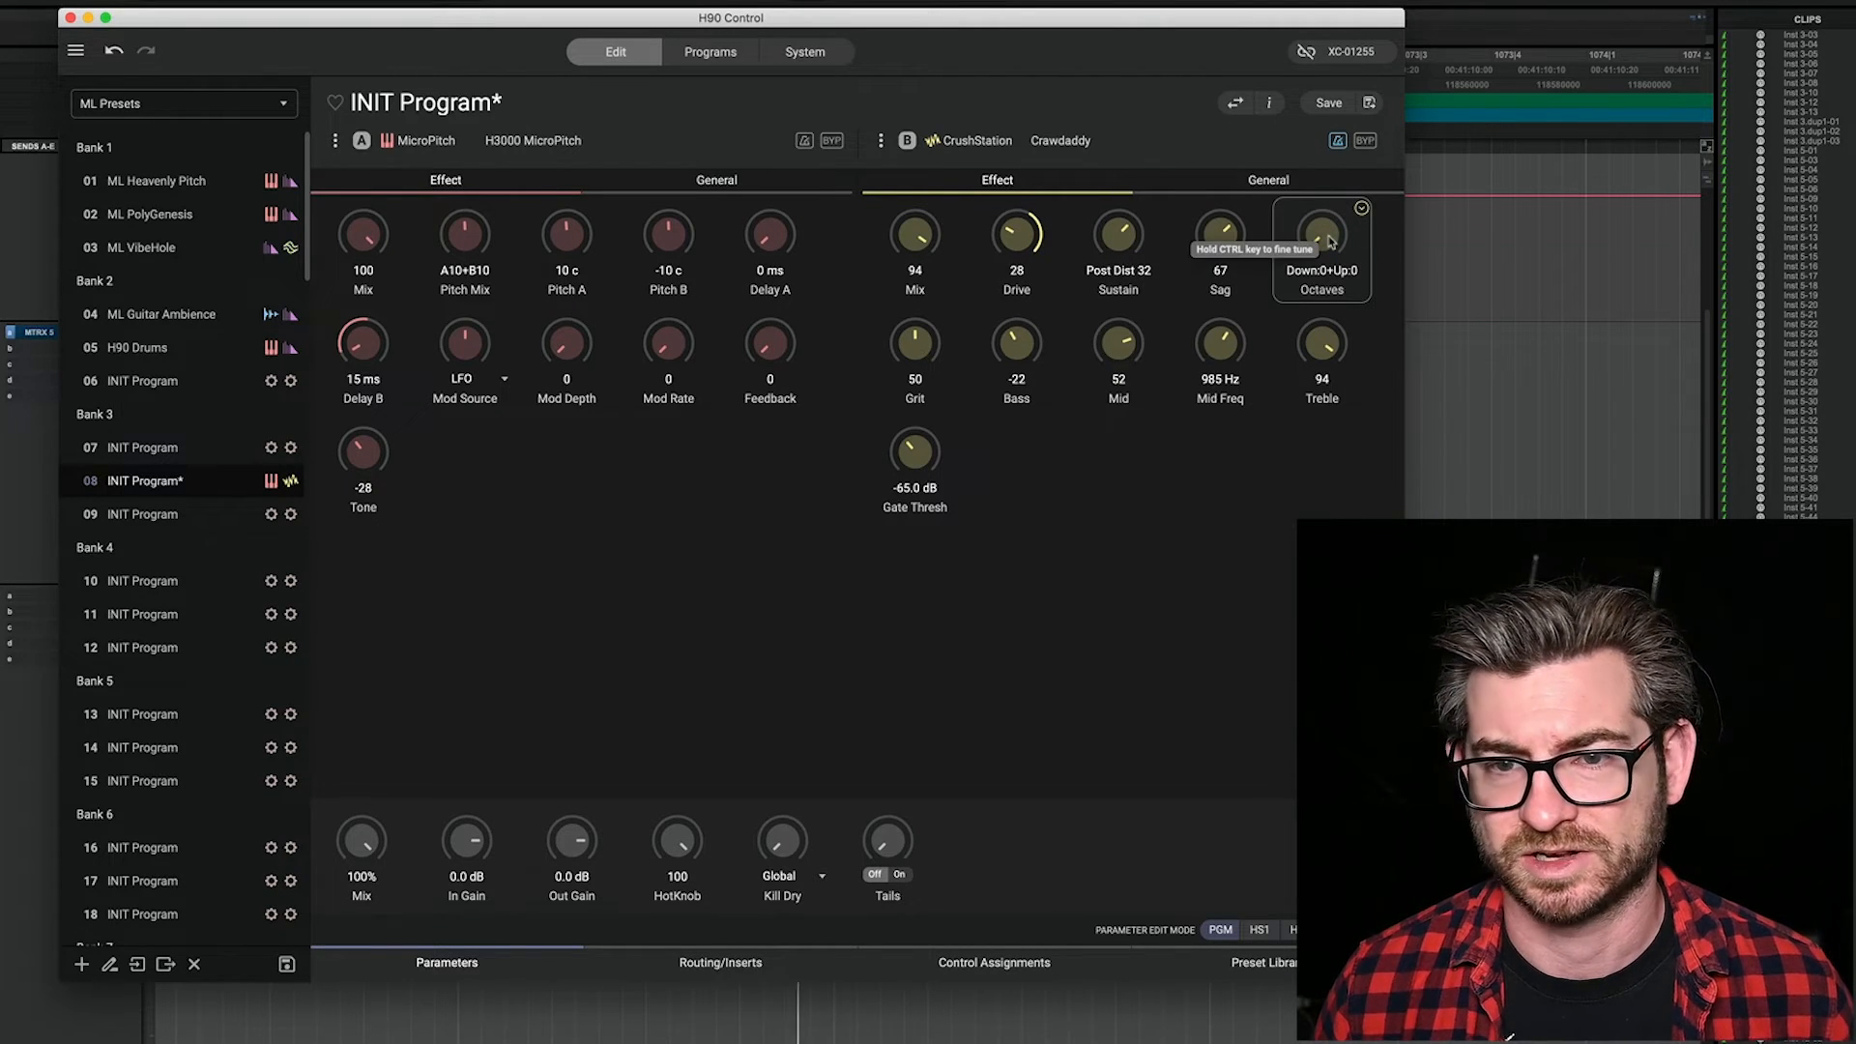
{"action": "left_click_drag", "start_coordinate": [1331, 242], "coordinate": [1333, 158]}
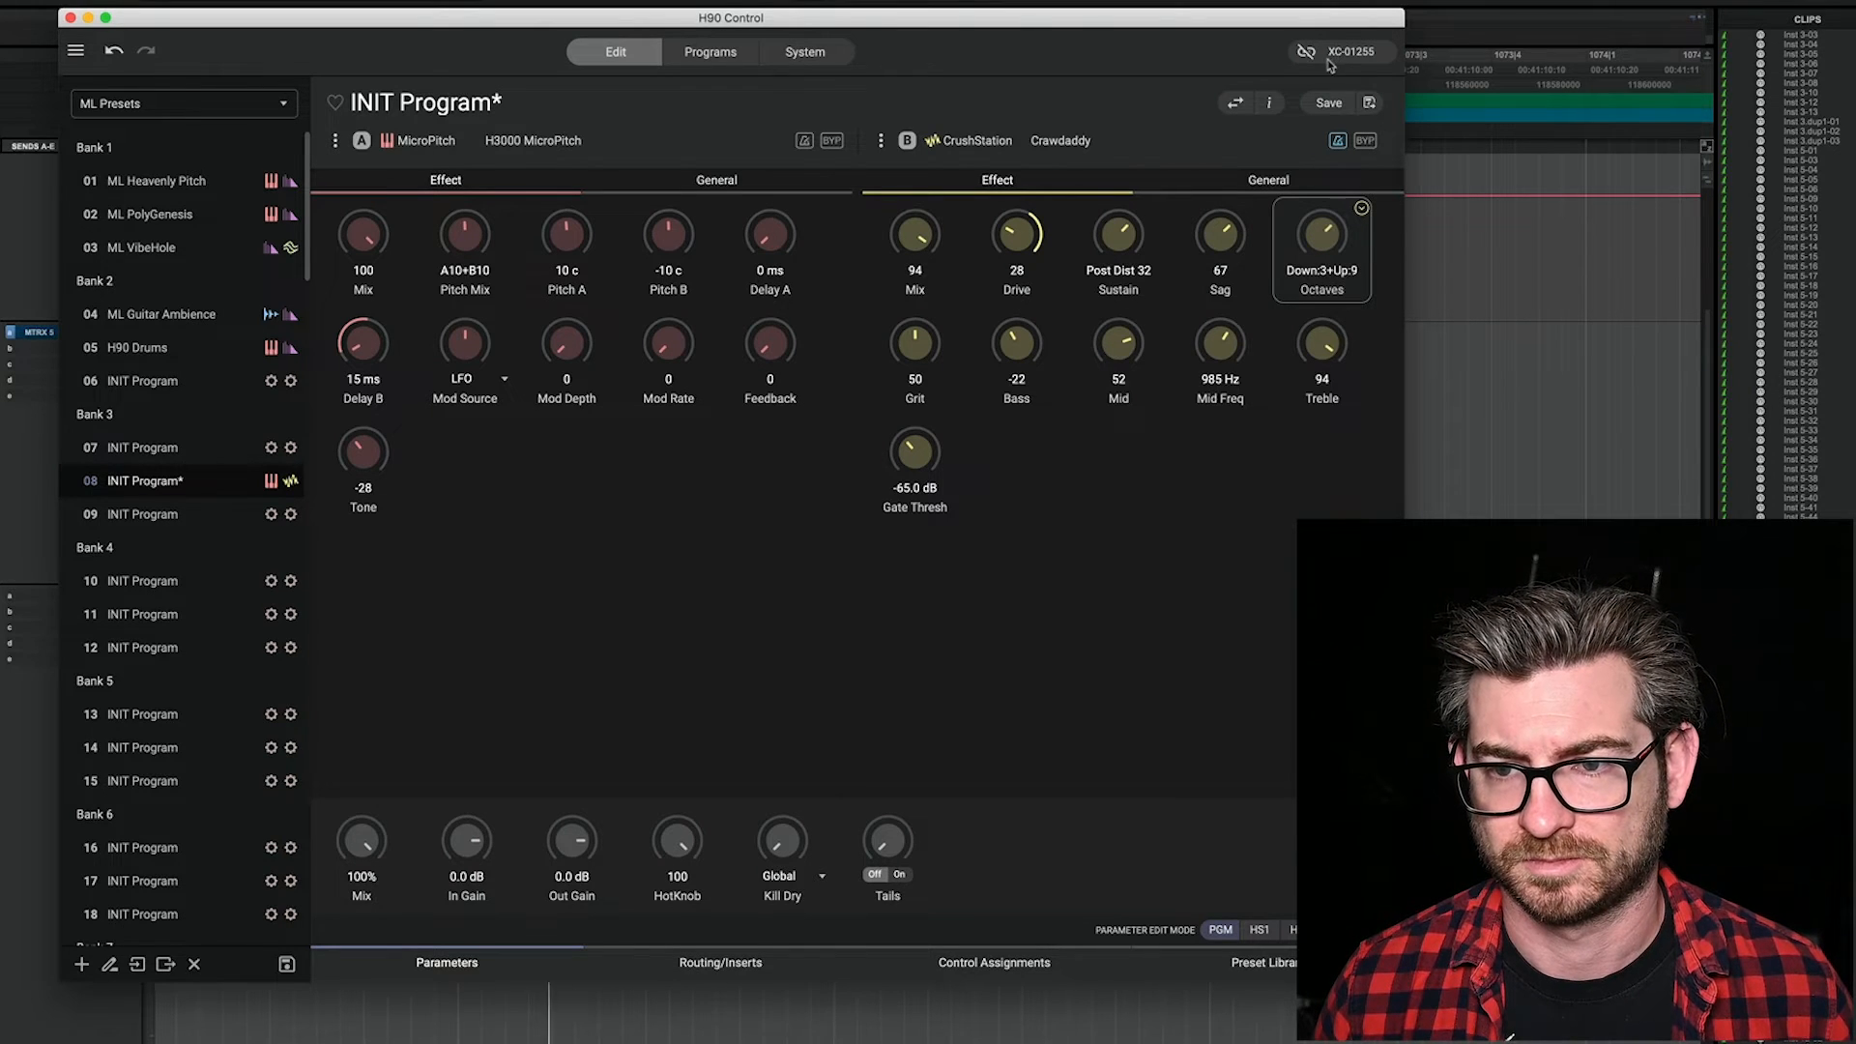
{"action": "mouse_move", "coordinate": [1330, 239]}
{"action": "left_mouse_down"}
{"action": "mouse_move", "coordinate": [1339, 74]}
{"action": "mouse_move", "coordinate": [1326, 242]}
{"action": "left_mouse_up"}
{"action": "left_click_drag", "start_coordinate": [1322, 343], "coordinate": [1326, 390]}
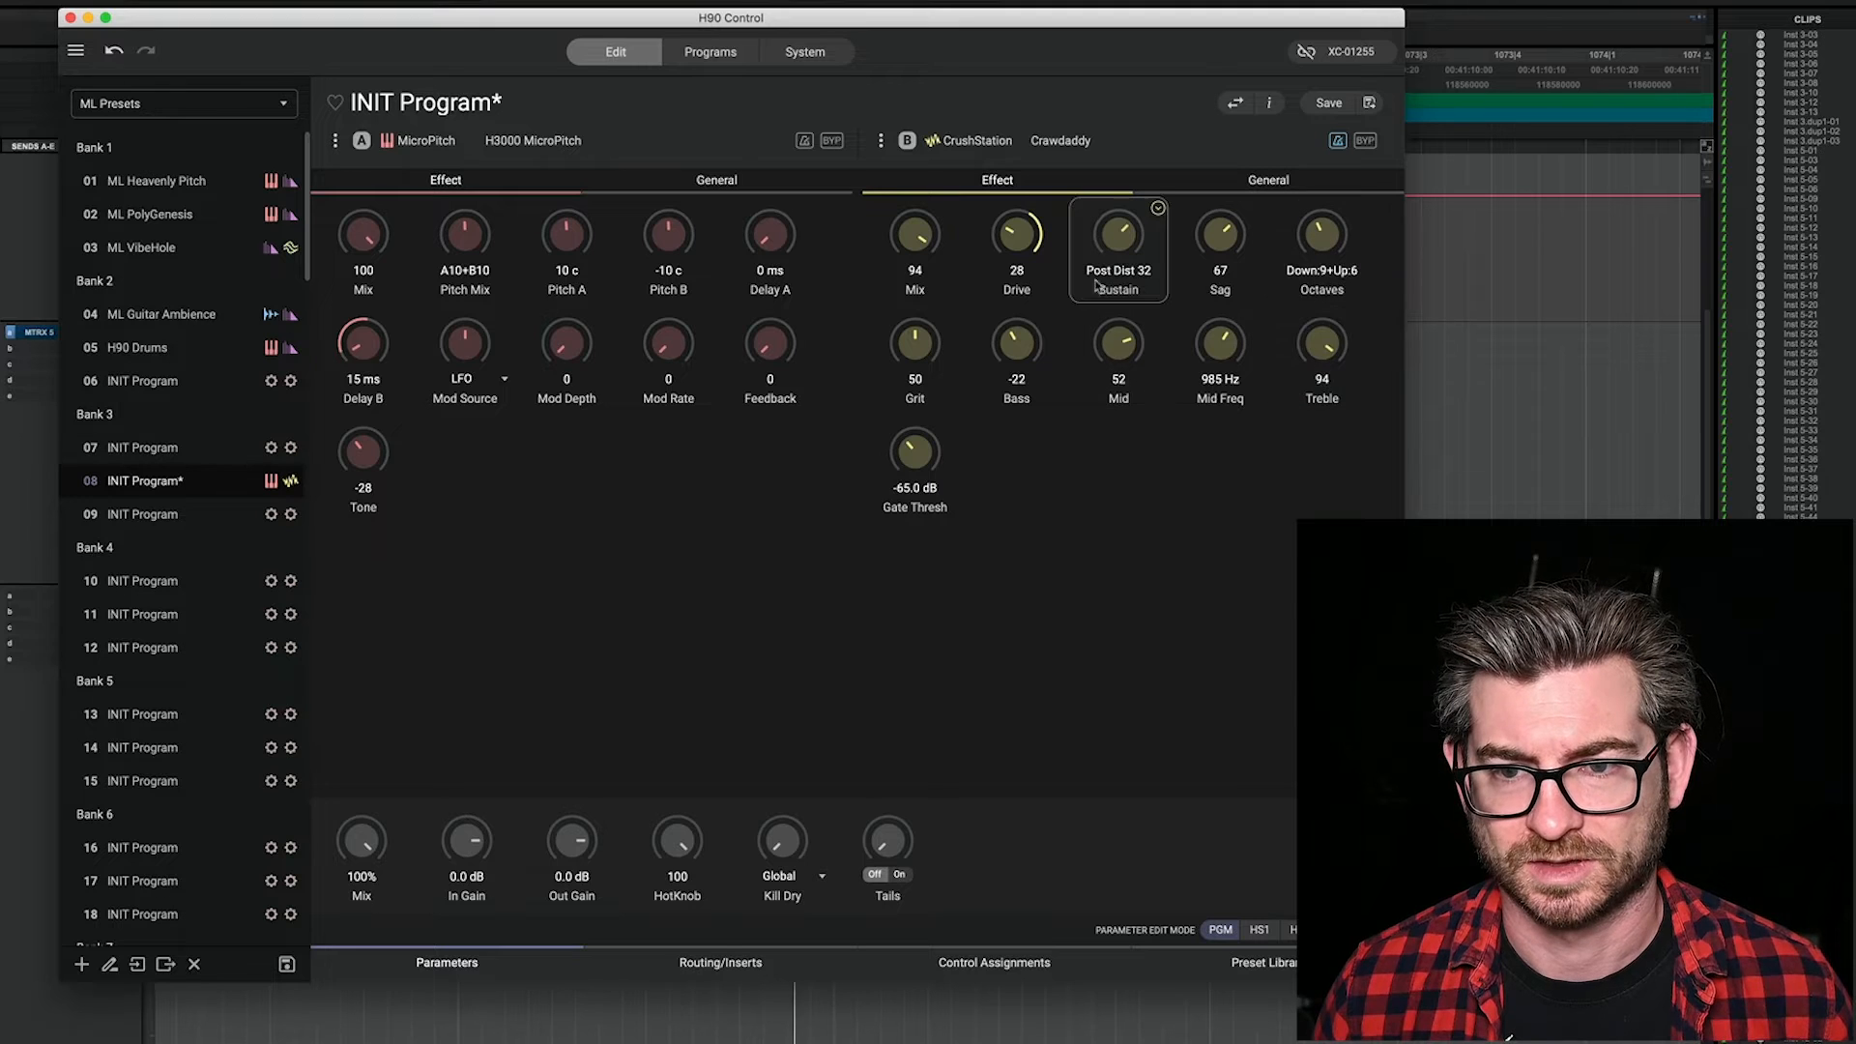
{"action": "left_click_drag", "start_coordinate": [1121, 244], "coordinate": [1134, 312]}
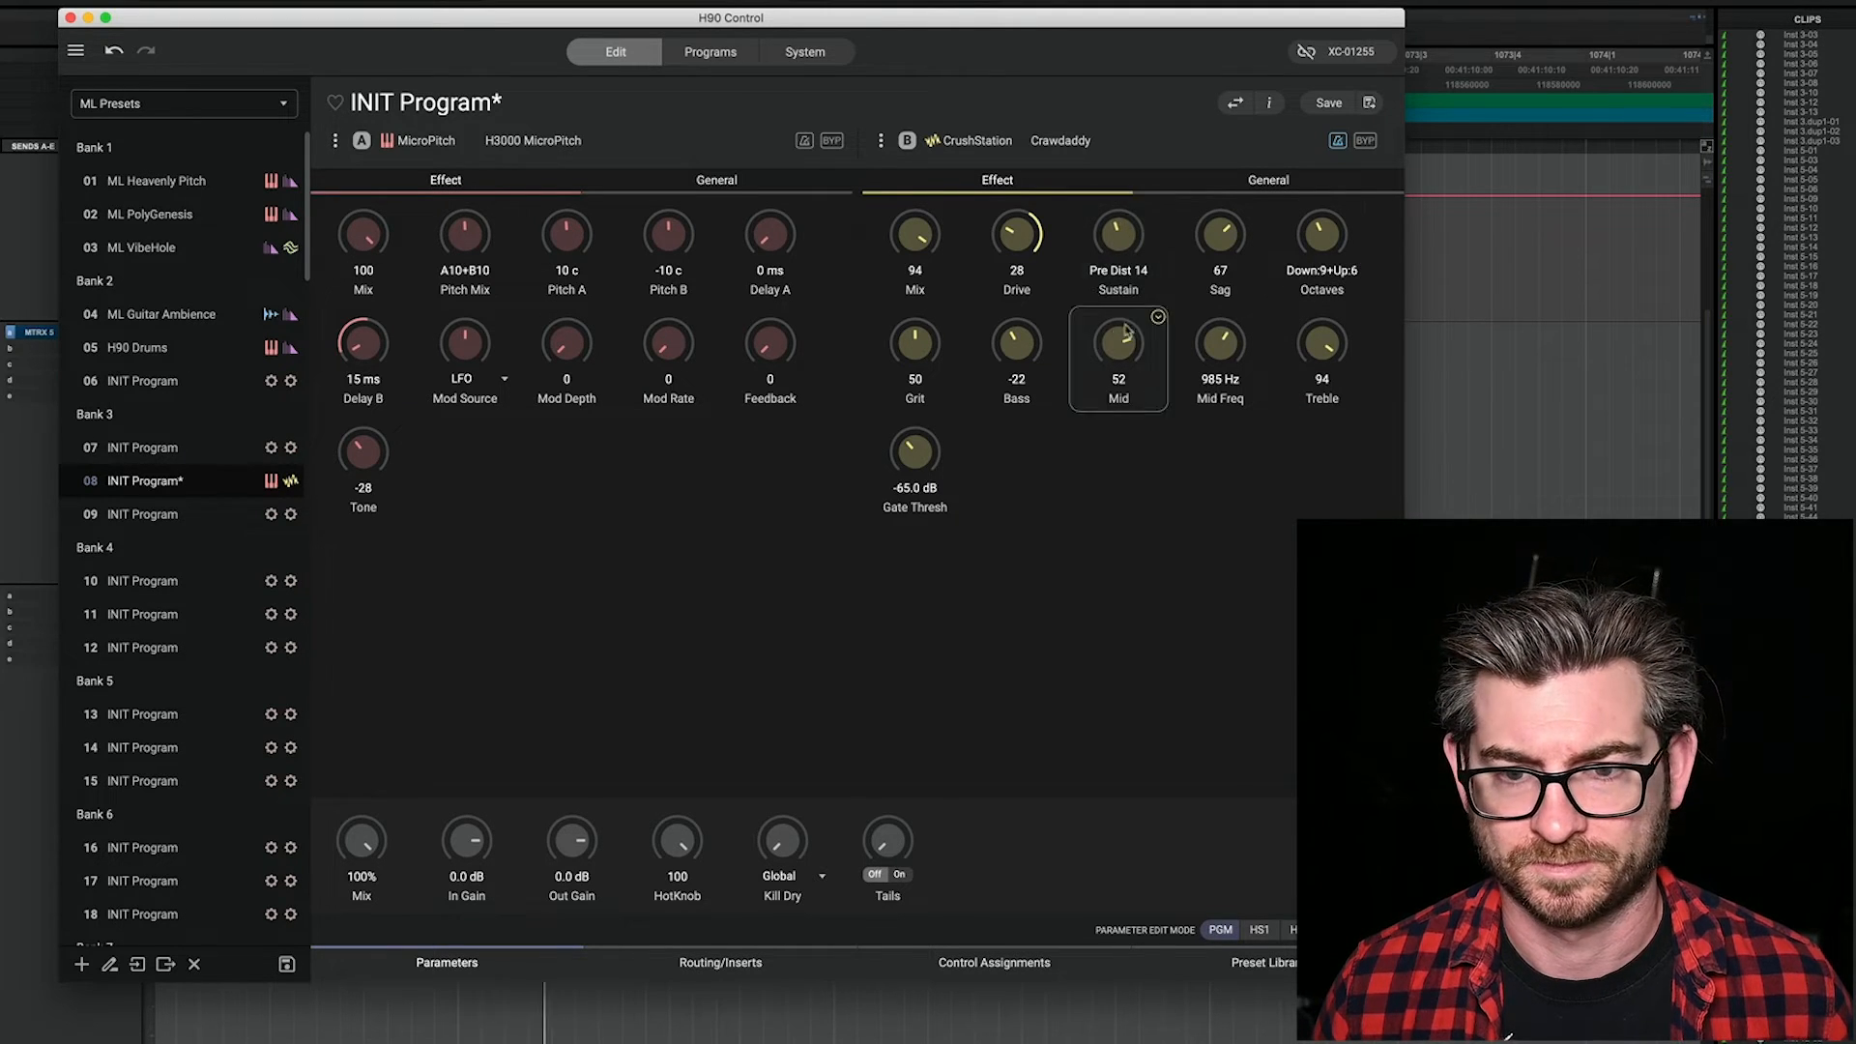
Step: Set CrushStation's Grit to 54, Drive to 40 and Mix to 46, and the program's Out Gain to 11.1 dB
{"action": "left_click_drag", "start_coordinate": [915, 361], "coordinate": [940, 118]}
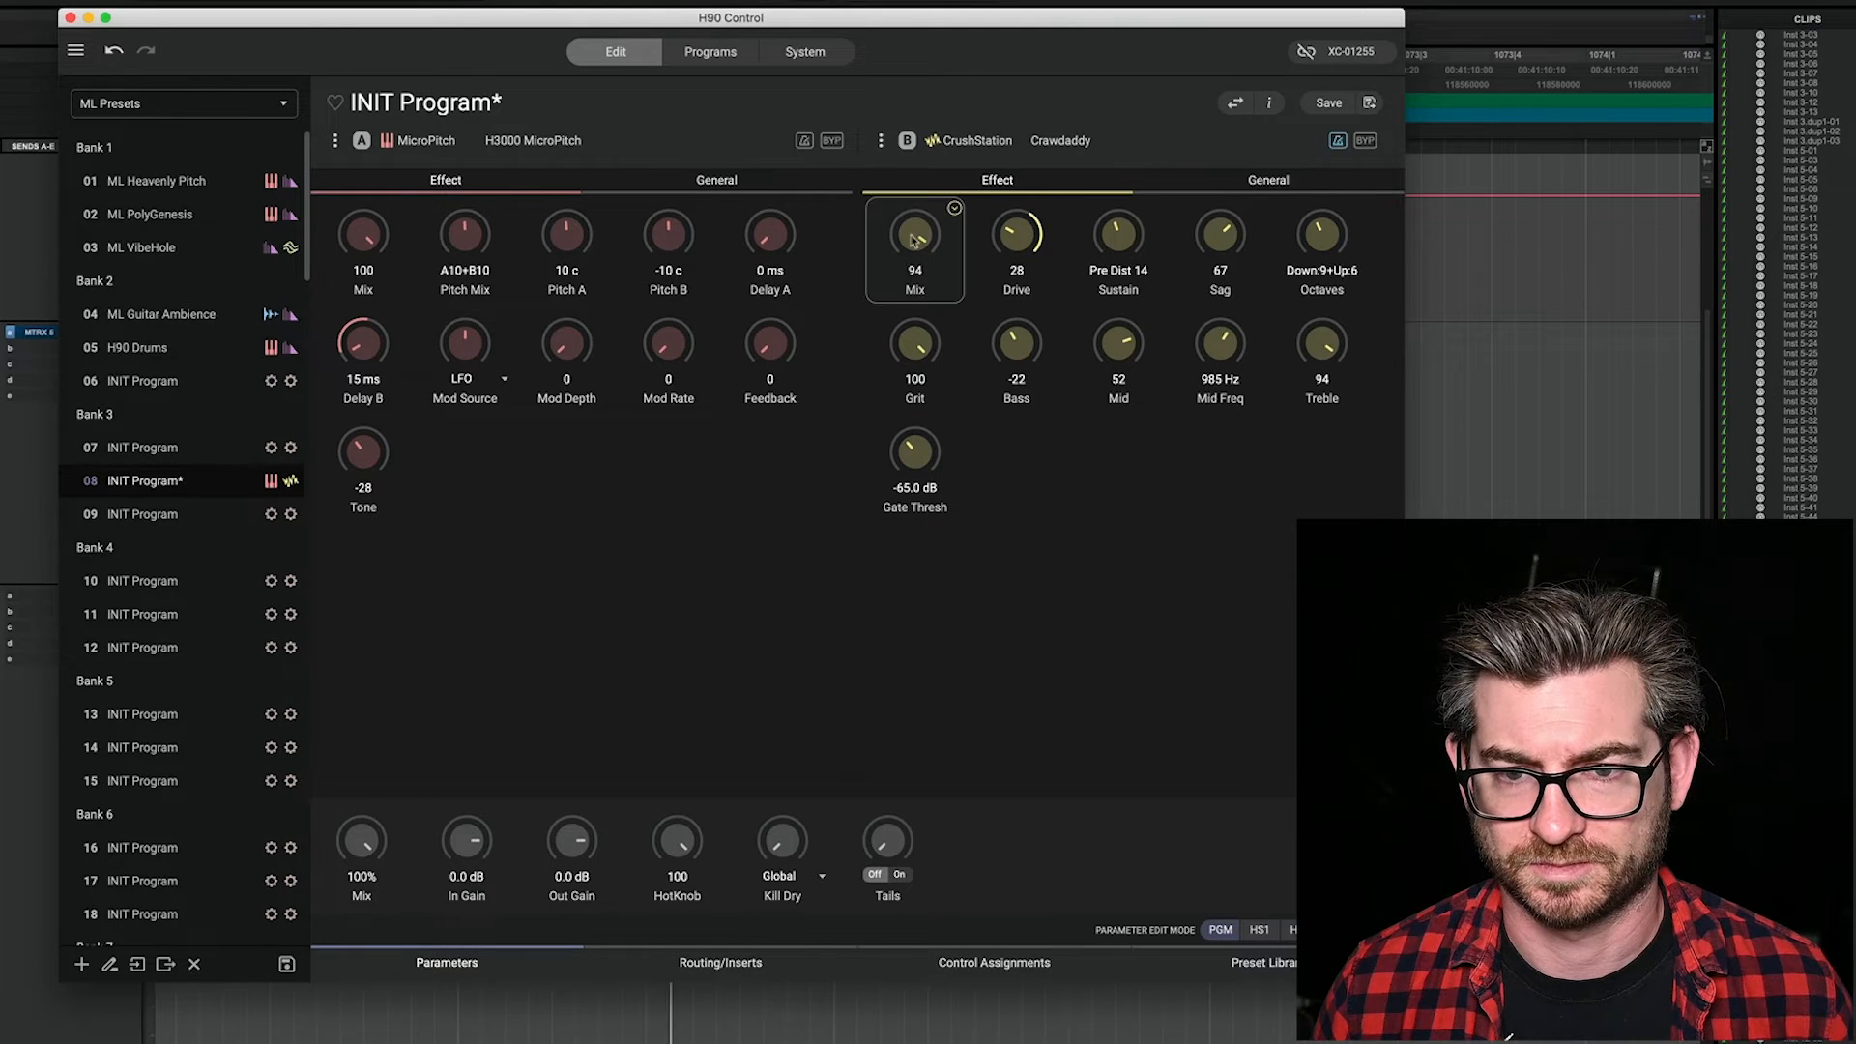
{"action": "left_click_drag", "start_coordinate": [914, 344], "coordinate": [914, 433]}
{"action": "left_click_drag", "start_coordinate": [921, 244], "coordinate": [916, 287]}
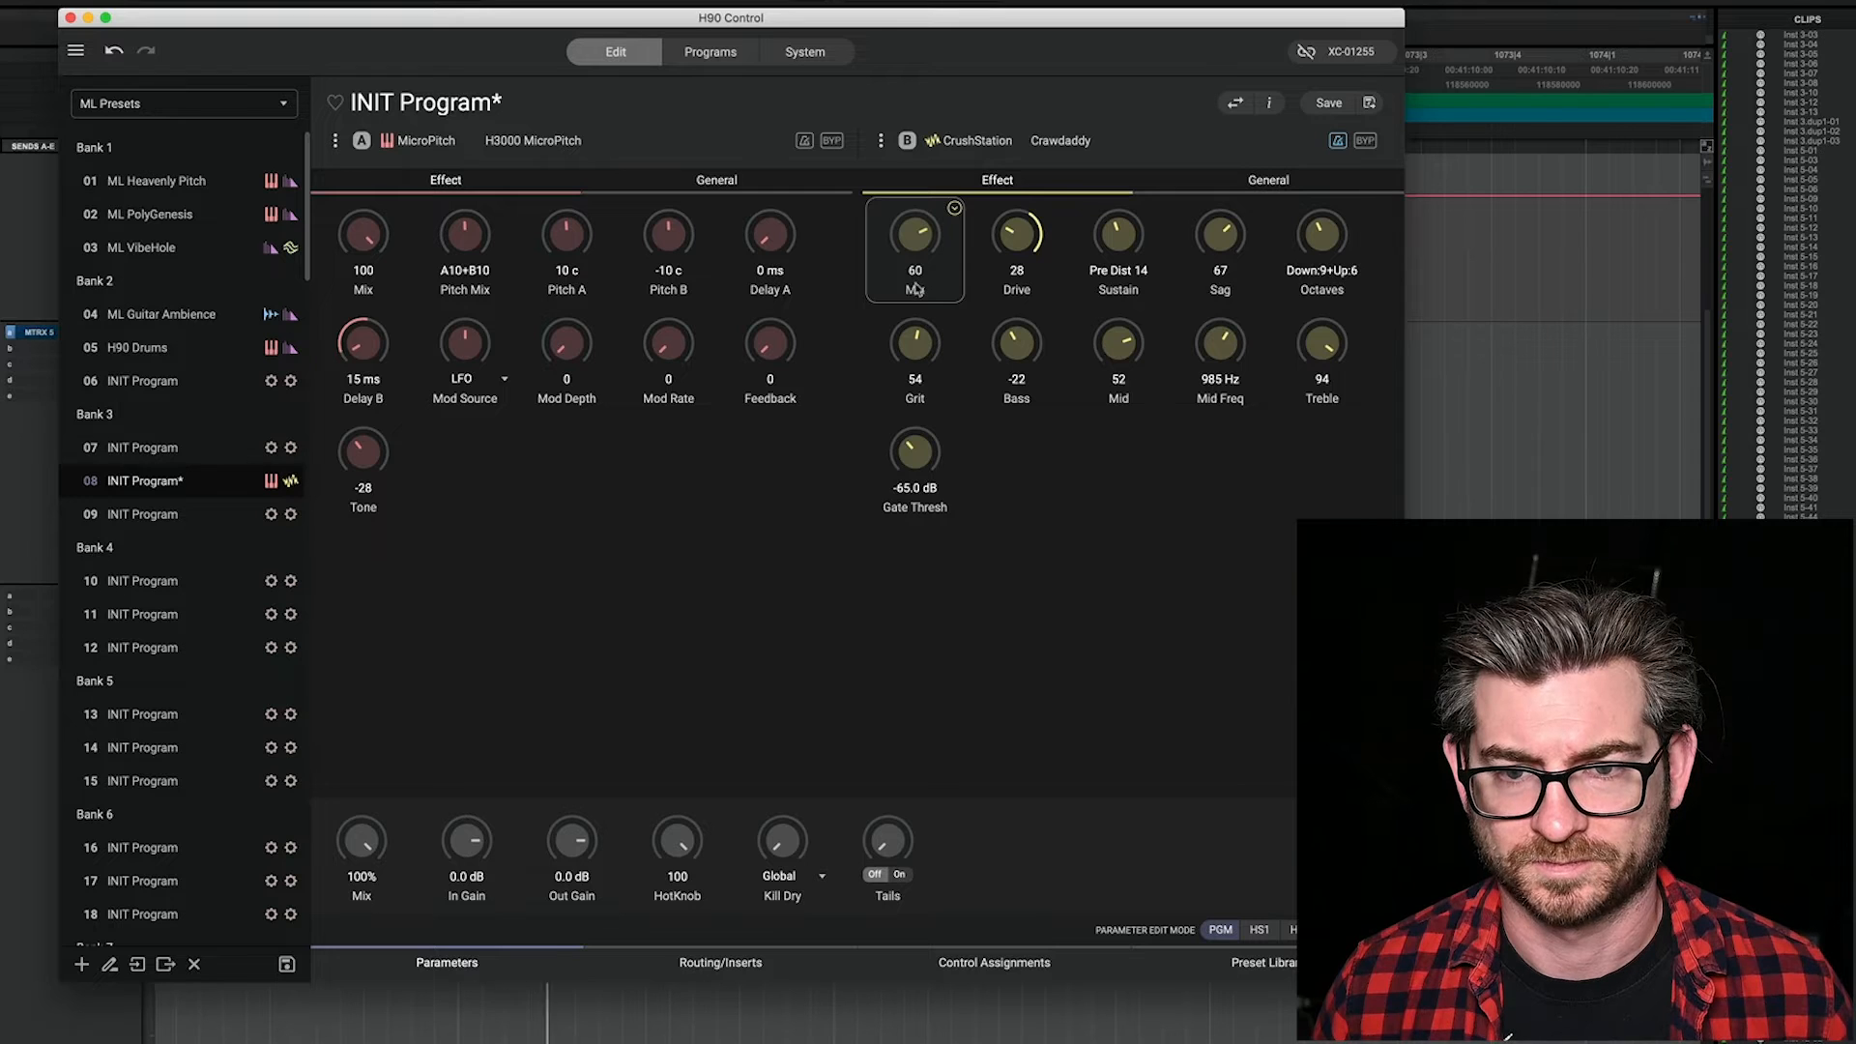
{"action": "mouse_move", "coordinate": [1017, 256]}
{"action": "left_mouse_down"}
{"action": "mouse_move", "coordinate": [1025, 145]}
{"action": "mouse_move", "coordinate": [1035, 230]}
{"action": "left_mouse_up"}
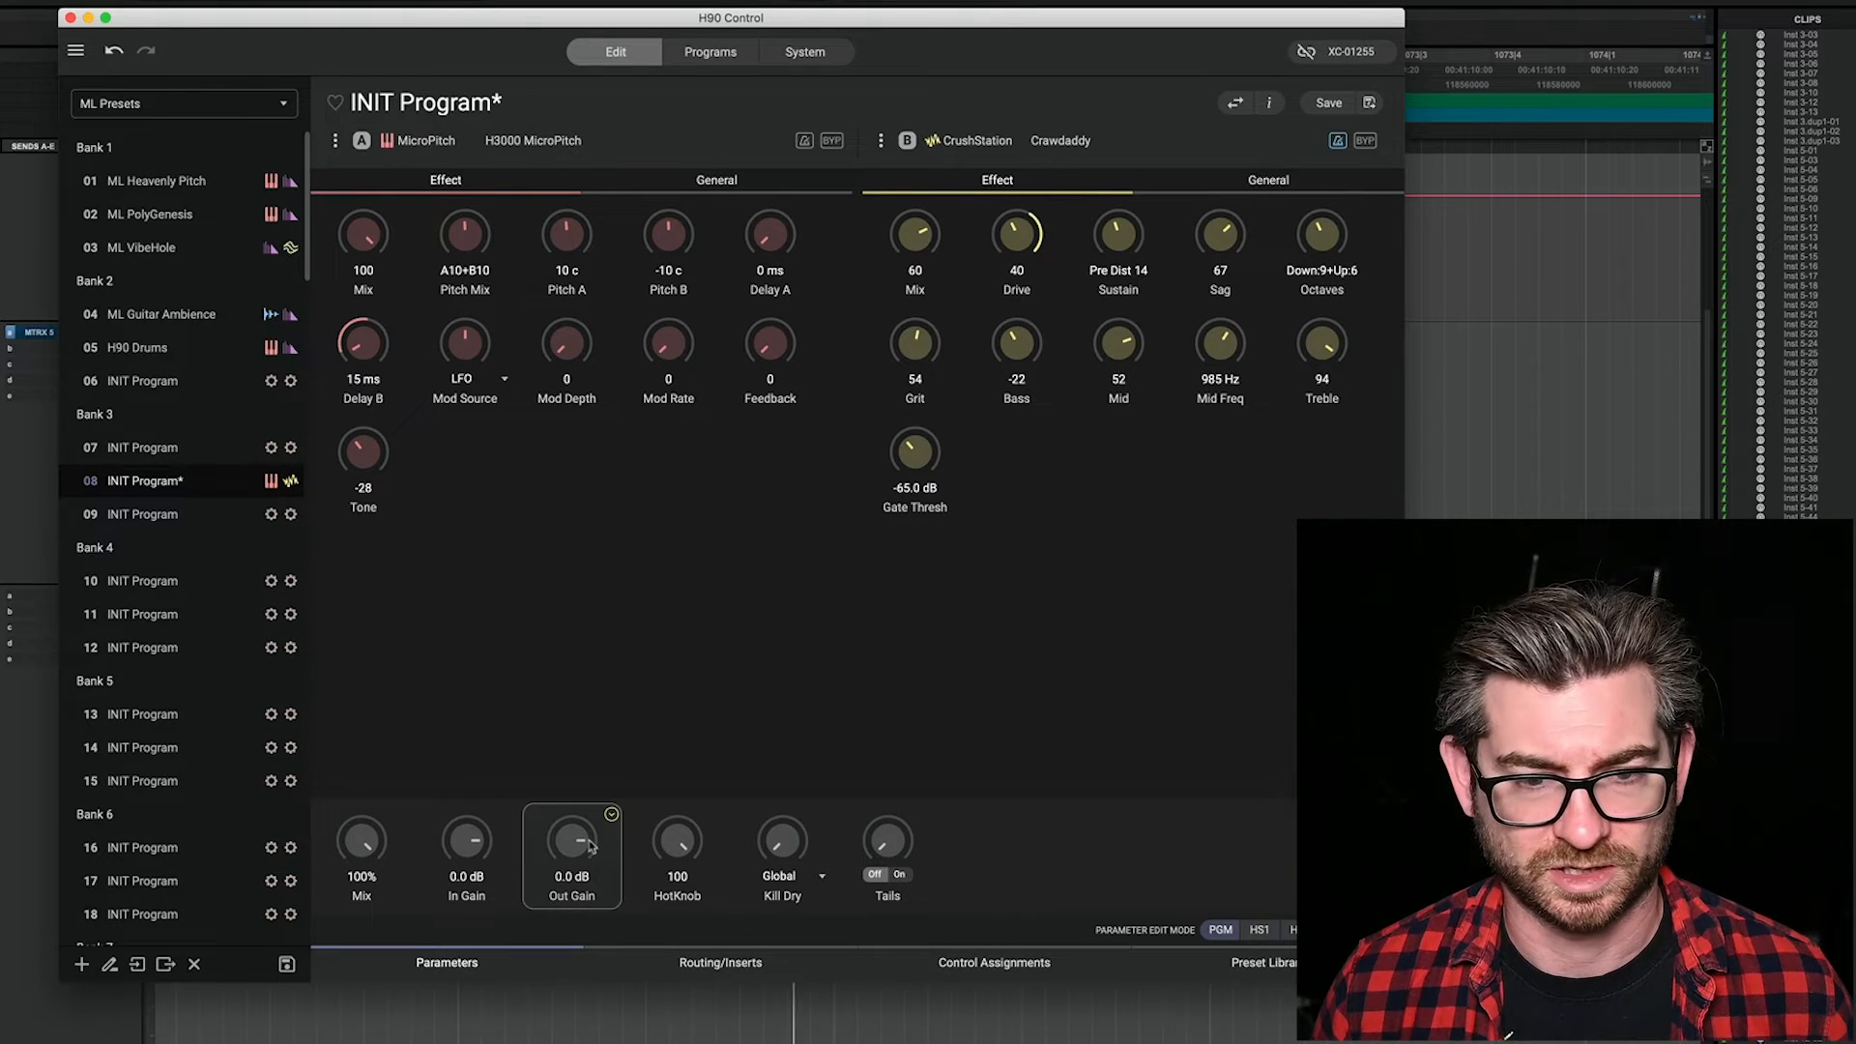
{"action": "left_click_drag", "start_coordinate": [564, 846], "coordinate": [576, 821]}
{"action": "left_click_drag", "start_coordinate": [913, 239], "coordinate": [913, 259]}
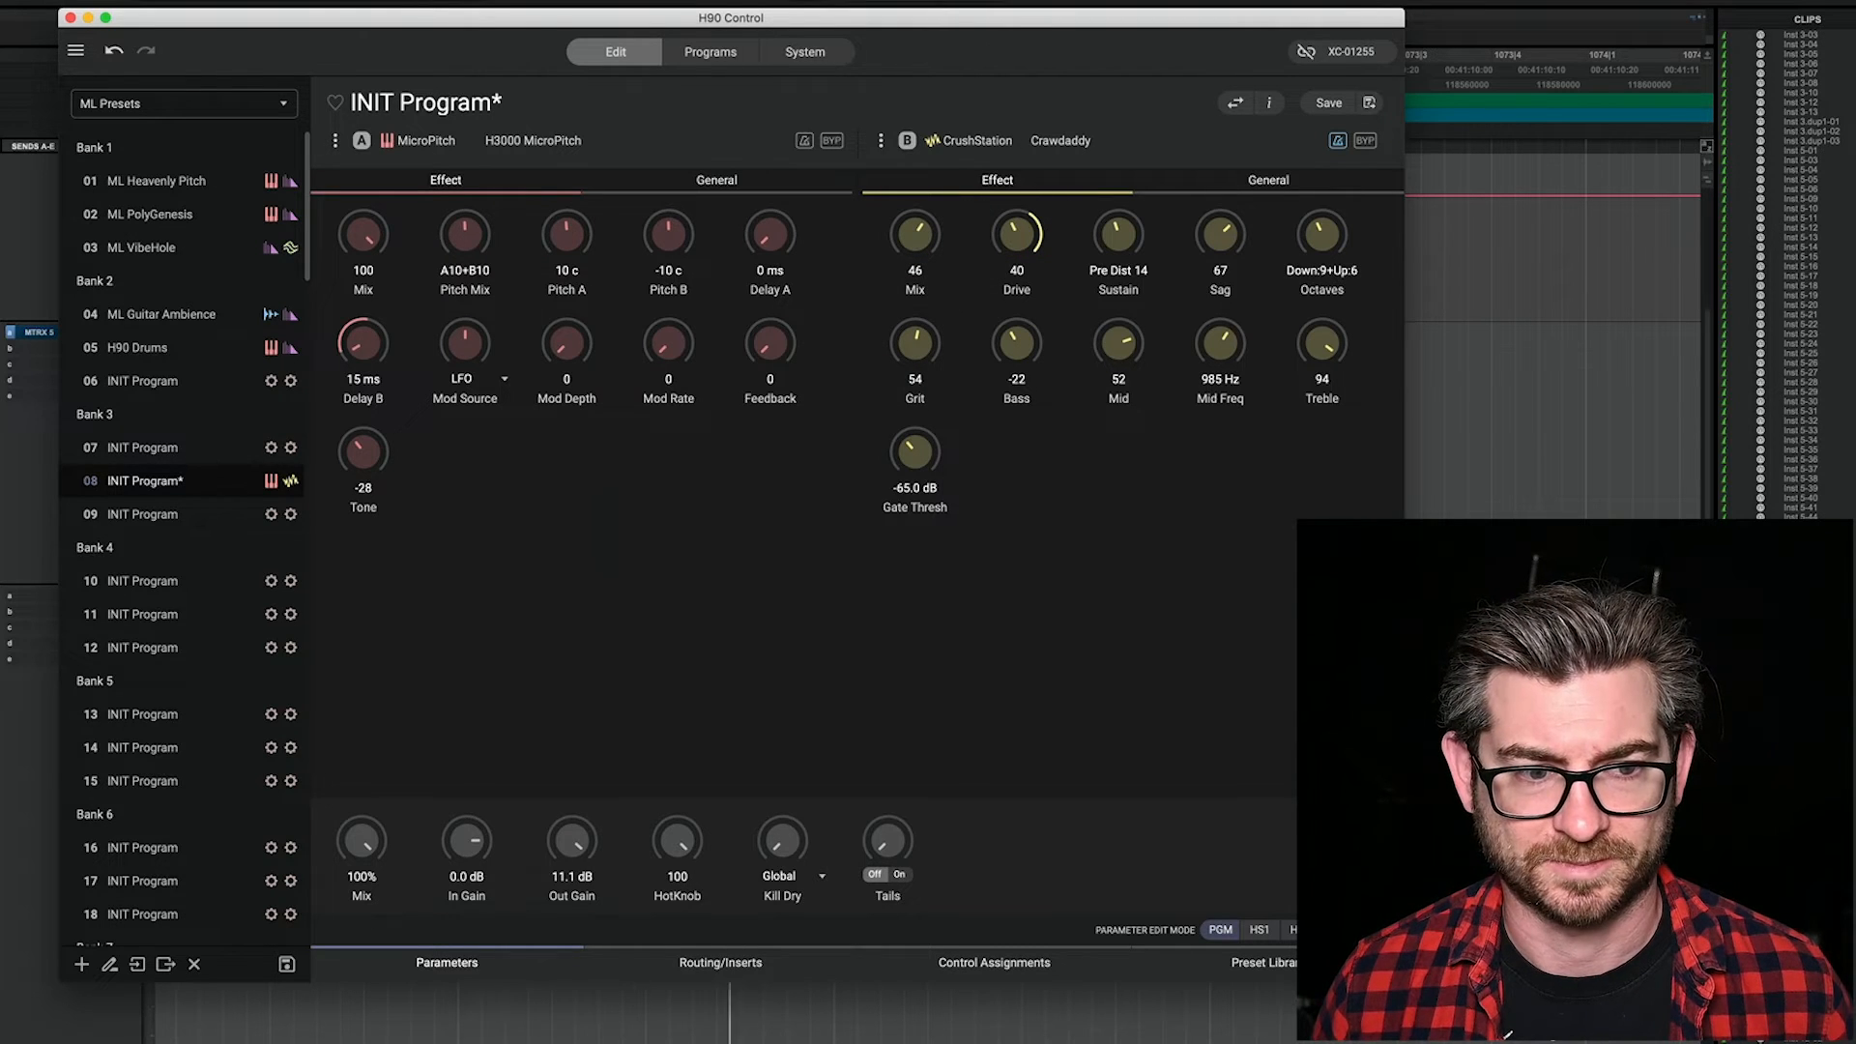
Step: Switch to Pro Tools and record the processed Syntakt-02 hits onto the H90 track from bar 1071
{"action": "key", "text": "super+Tab"}
{"action": "key", "text": "space"}
{"action": "left_click", "coordinate": [460, 674]}
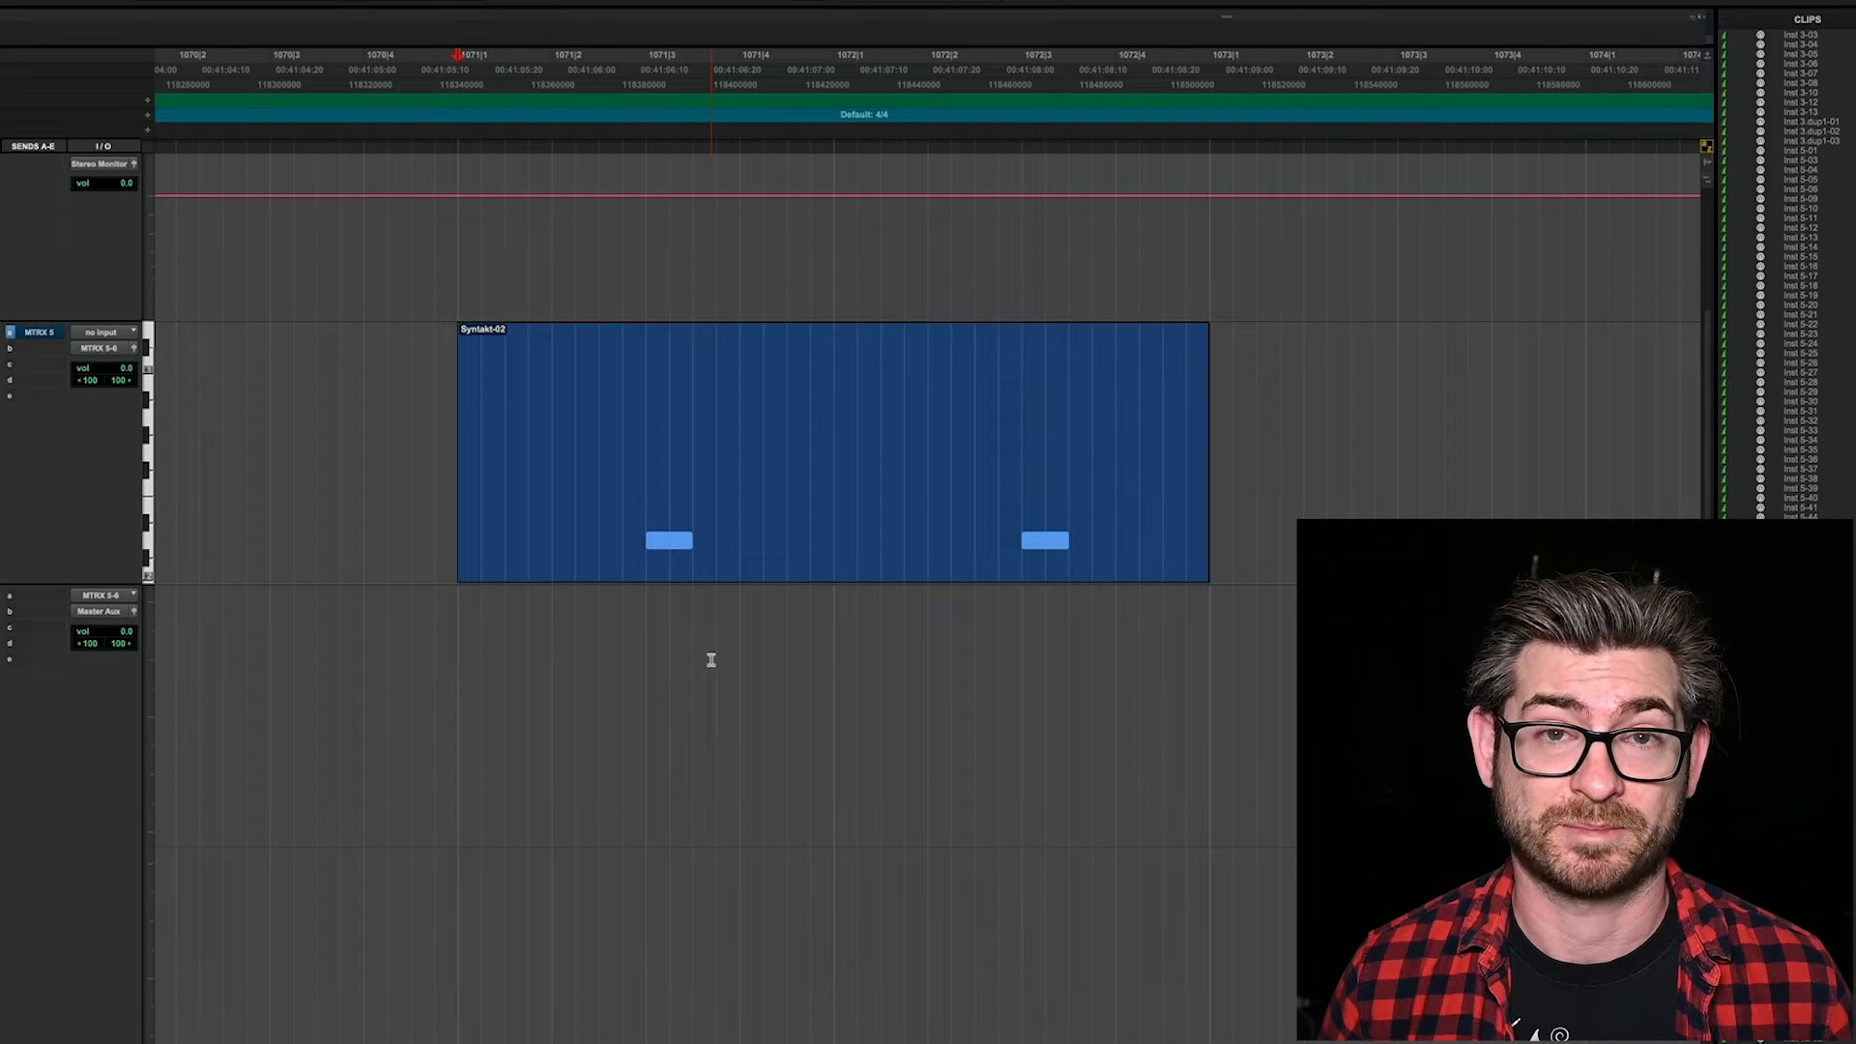
{"action": "key", "text": "F12"}
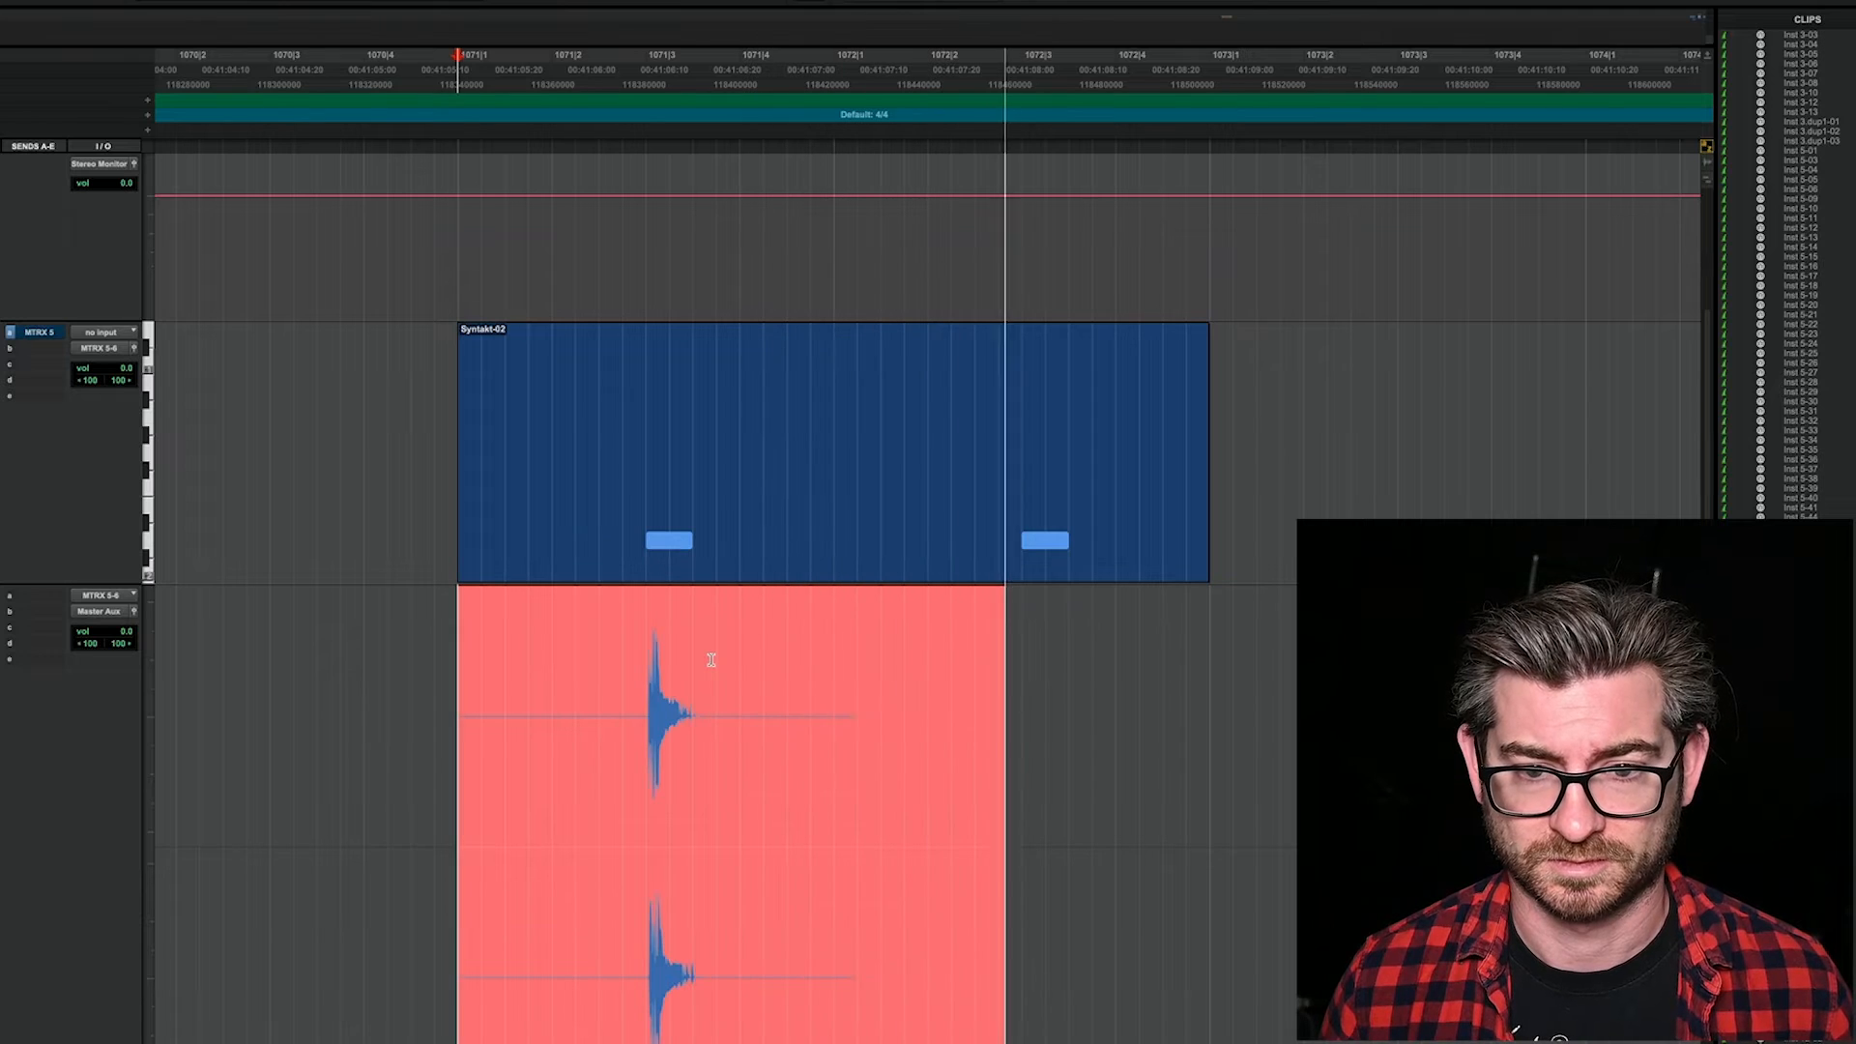
{"action": "key", "text": "space"}
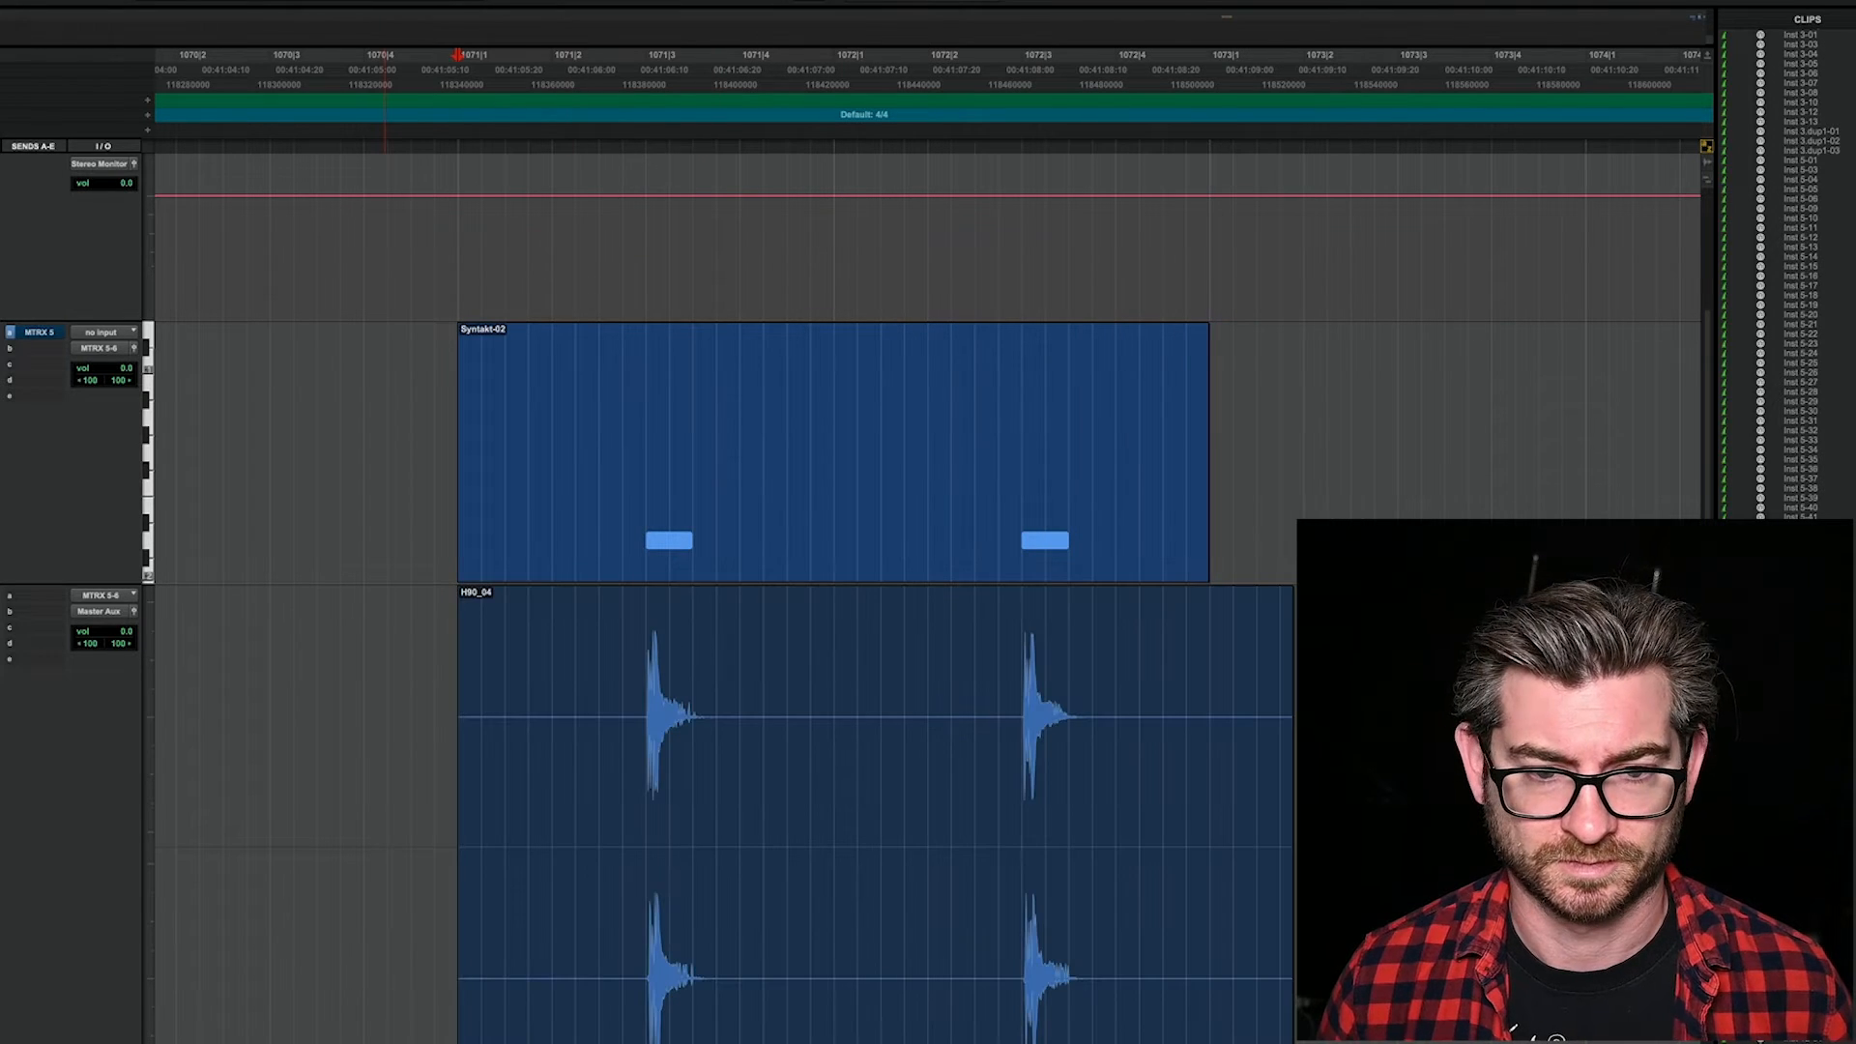
Step: Split the new H90 recording exactly where the first hit starts and delete the silence before it
{"action": "left_click", "coordinate": [654, 692]}
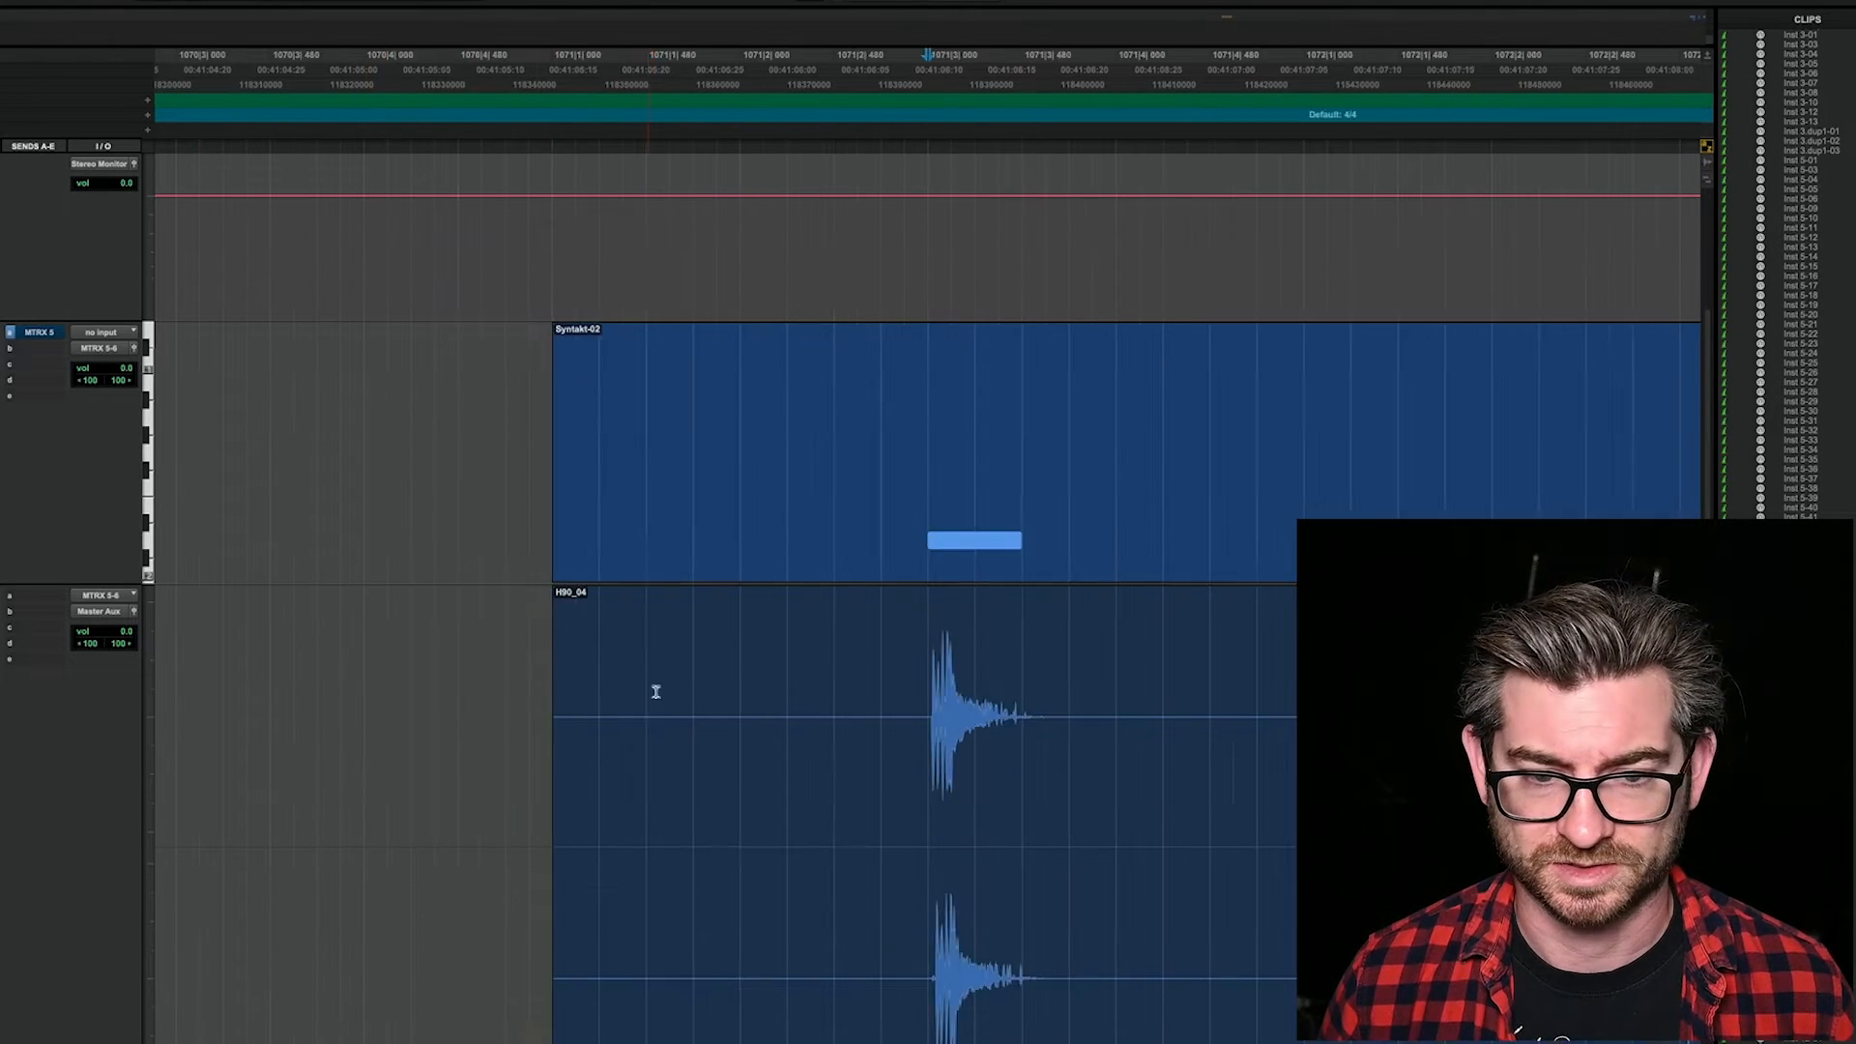
{"action": "key", "text": "t"}
{"action": "key", "text": "t"}
{"action": "key", "text": "t"}
{"action": "key", "text": "t"}
{"action": "key", "text": "t"}
{"action": "key", "text": "t"}
{"action": "key", "text": "t"}
{"action": "key", "text": "t"}
{"action": "key", "text": "t"}
{"action": "key", "text": "t"}
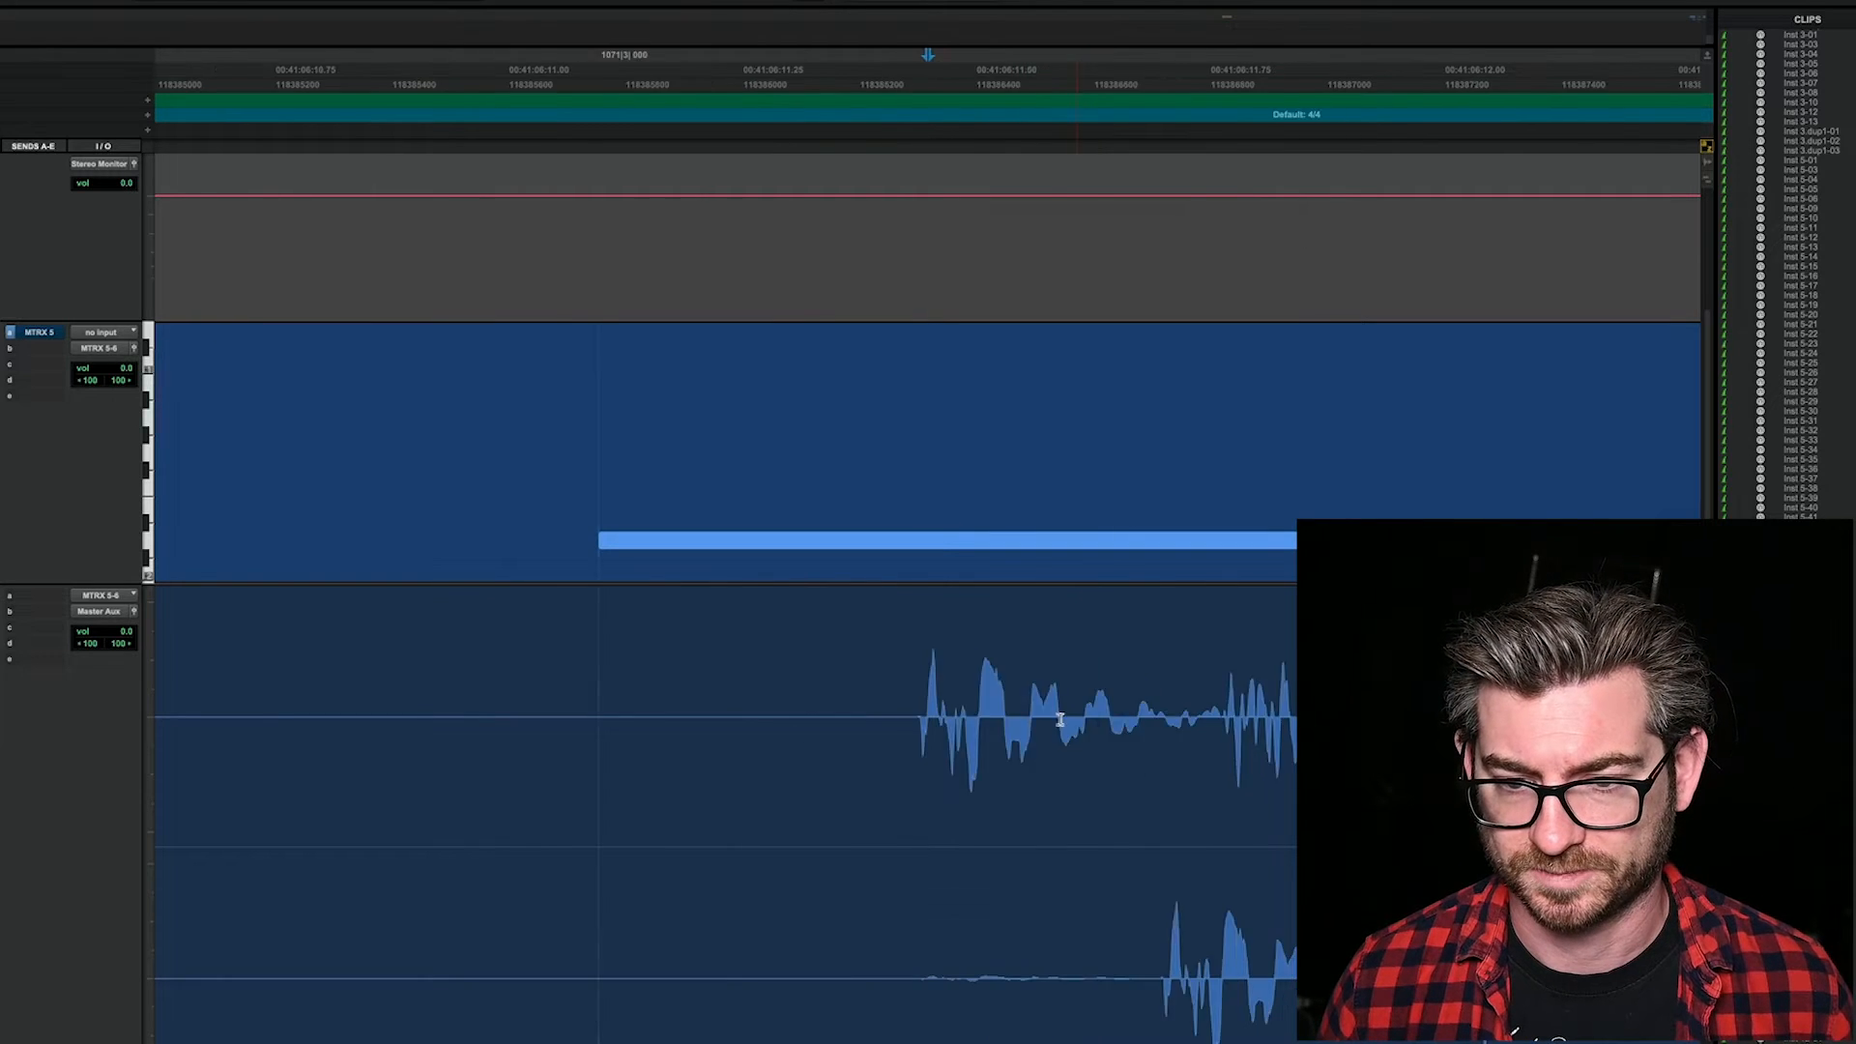
{"action": "left_click", "coordinate": [861, 729]}
{"action": "key", "text": "b"}
{"action": "key", "text": "r"}
{"action": "key", "text": "r"}
{"action": "key", "text": "r"}
{"action": "key", "text": "r"}
{"action": "key", "text": "r"}
{"action": "key", "text": "r"}
{"action": "key", "text": "r"}
{"action": "key", "text": "r"}
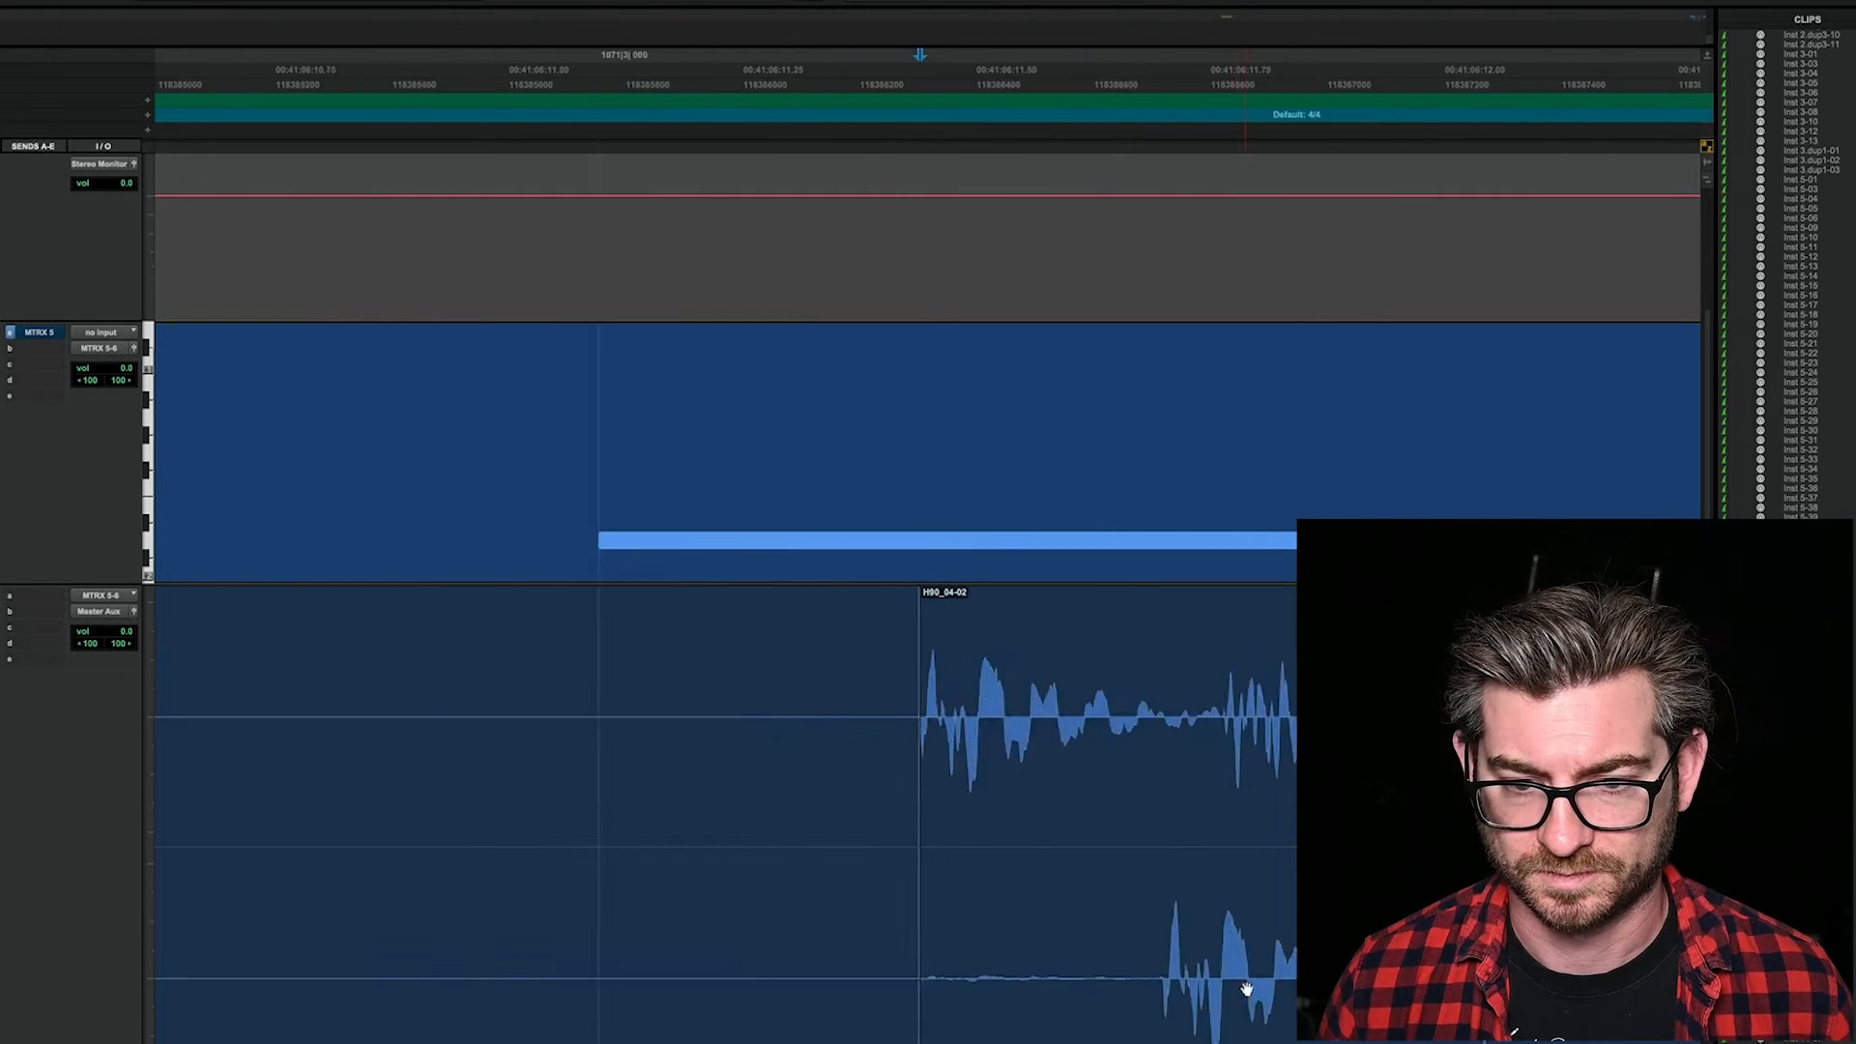
{"action": "left_click", "coordinate": [567, 996]}
{"action": "key", "text": "Delete"}
{"action": "key", "text": "r"}
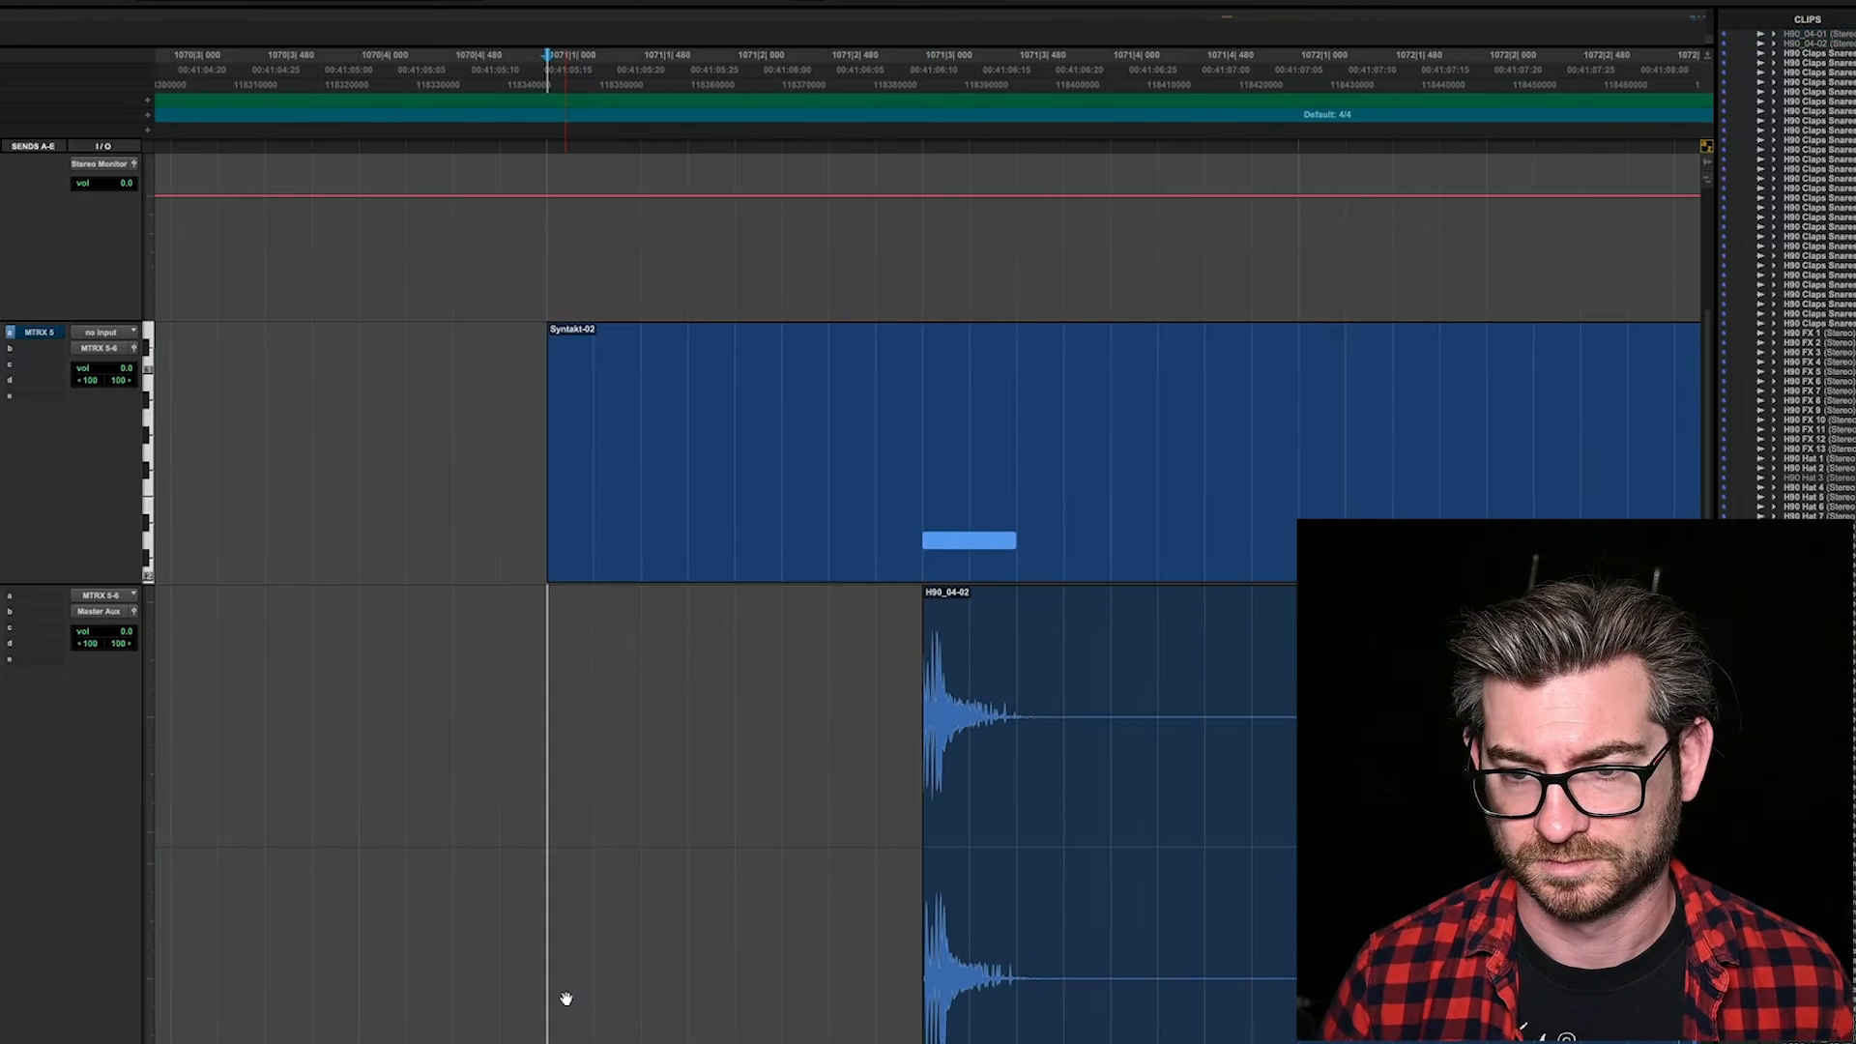
Step: Split the H90 recording after the first hit's tail and remove the silence up to the second hit
{"action": "left_click", "coordinate": [1081, 725]}
{"action": "key", "text": "t"}
{"action": "key", "text": "t"}
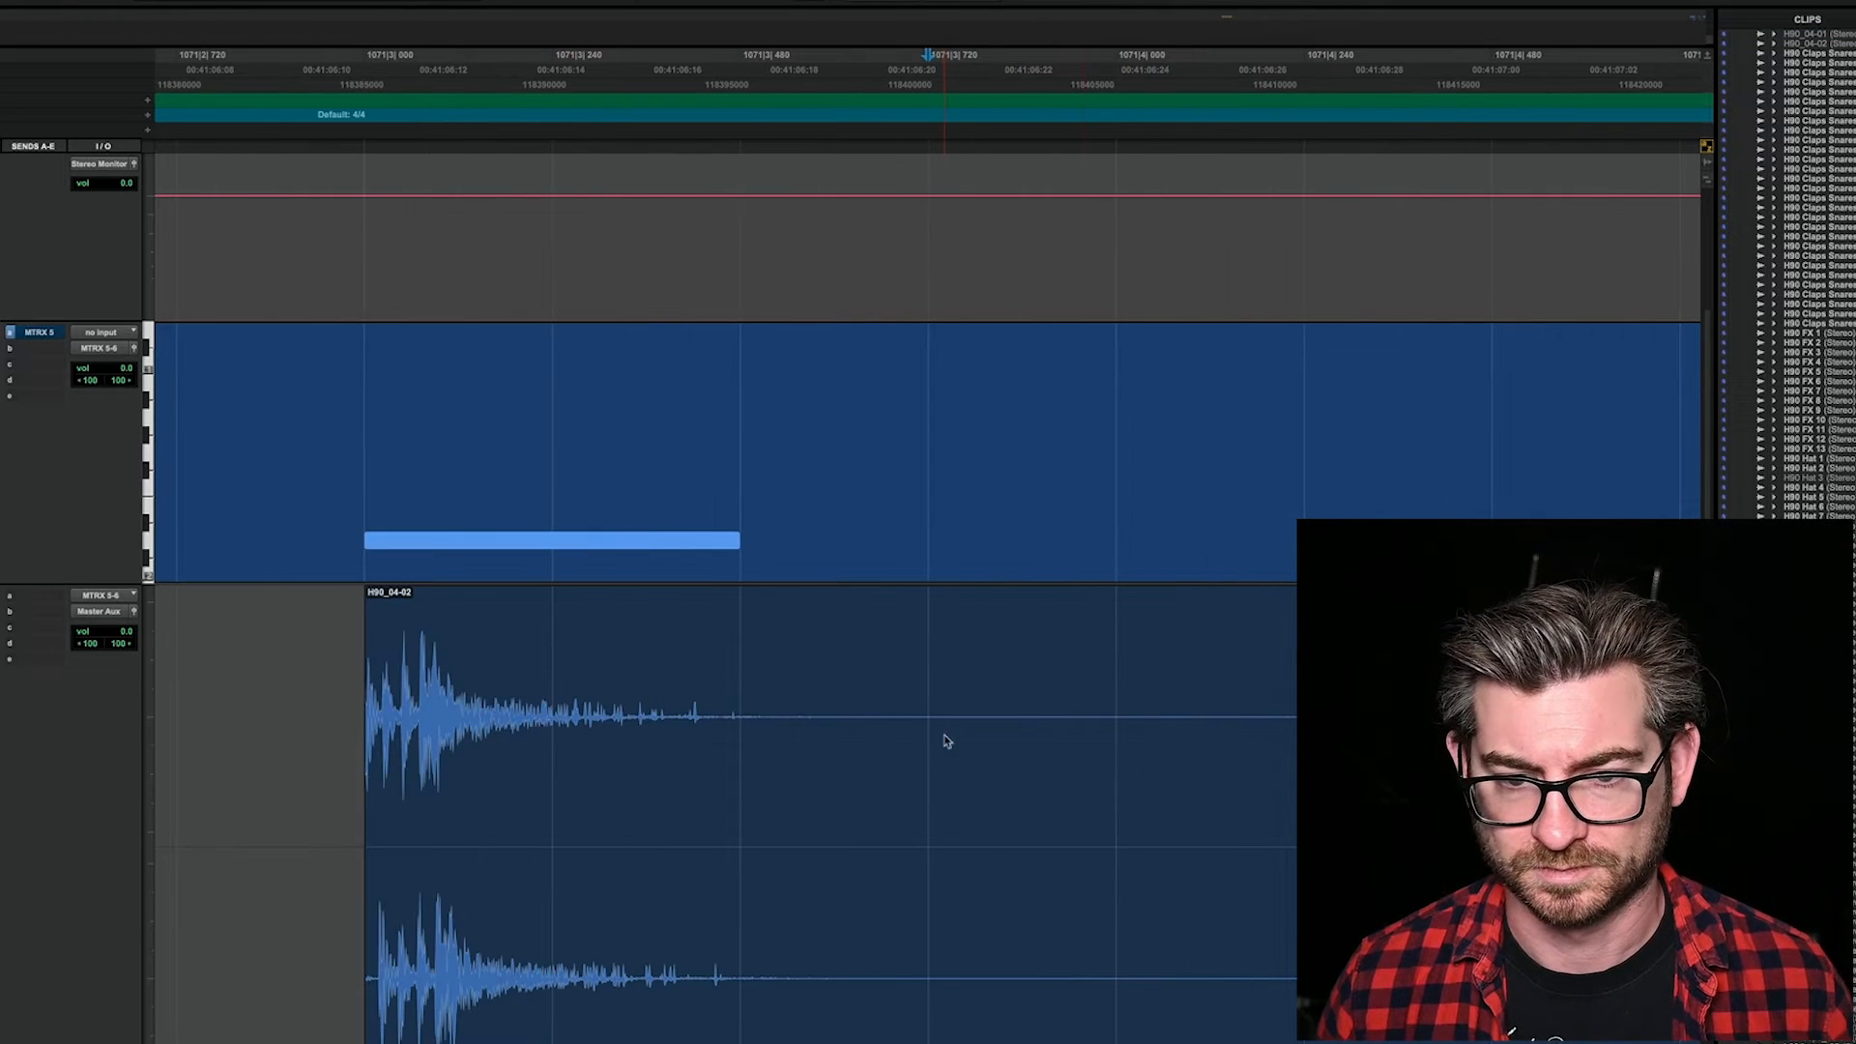
{"action": "key", "text": "b"}
{"action": "key", "text": "r"}
{"action": "key", "text": "r"}
{"action": "key", "text": "r"}
{"action": "left_click_drag", "start_coordinate": [933, 746], "coordinate": [1226, 744]}
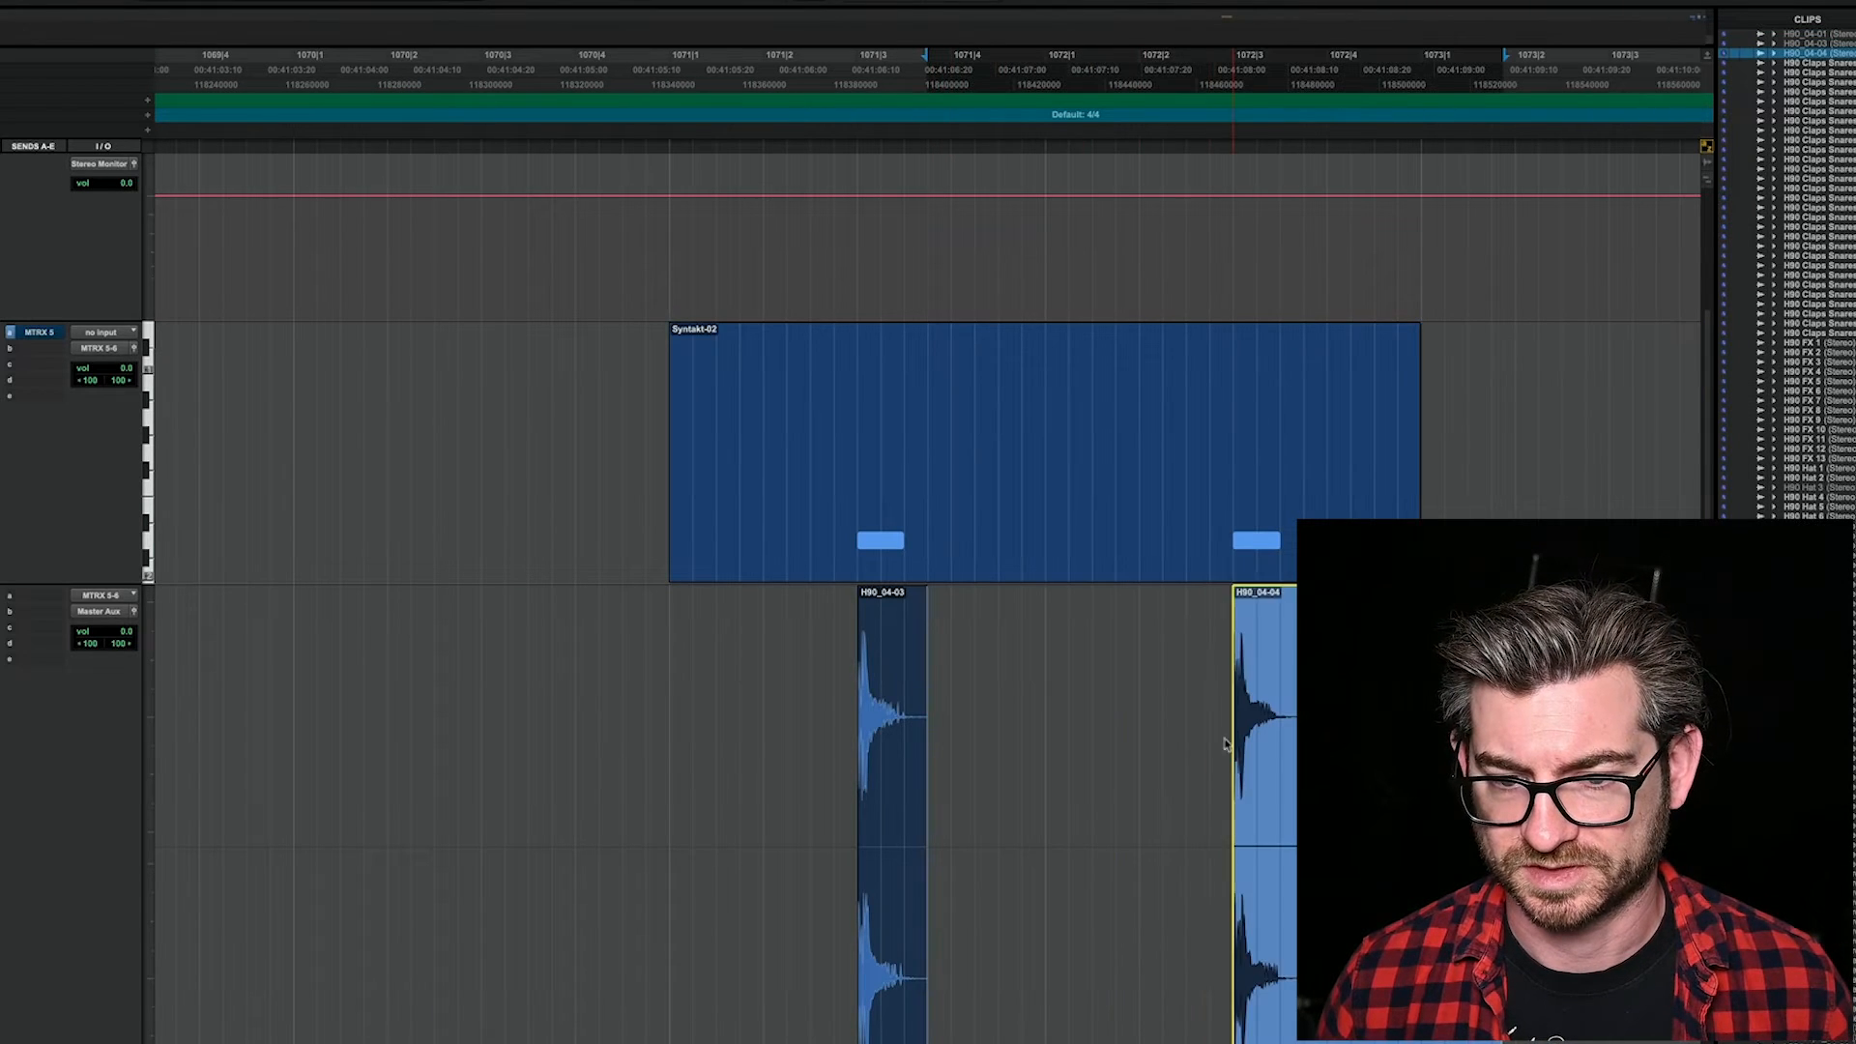
Step: Trim the second hit's clip so it begins exactly at the start of its waveform
{"action": "key", "text": "t"}
{"action": "key", "text": "t"}
{"action": "key", "text": "t"}
{"action": "key", "text": "t"}
{"action": "key", "text": "t"}
{"action": "key", "text": "t"}
{"action": "key", "text": "t"}
{"action": "key", "text": "t"}
{"action": "key", "text": "t"}
{"action": "left_click", "coordinate": [1219, 694]}
{"action": "key", "text": "b"}
{"action": "left_click_drag", "start_coordinate": [1218, 955], "coordinate": [1220, 956]}
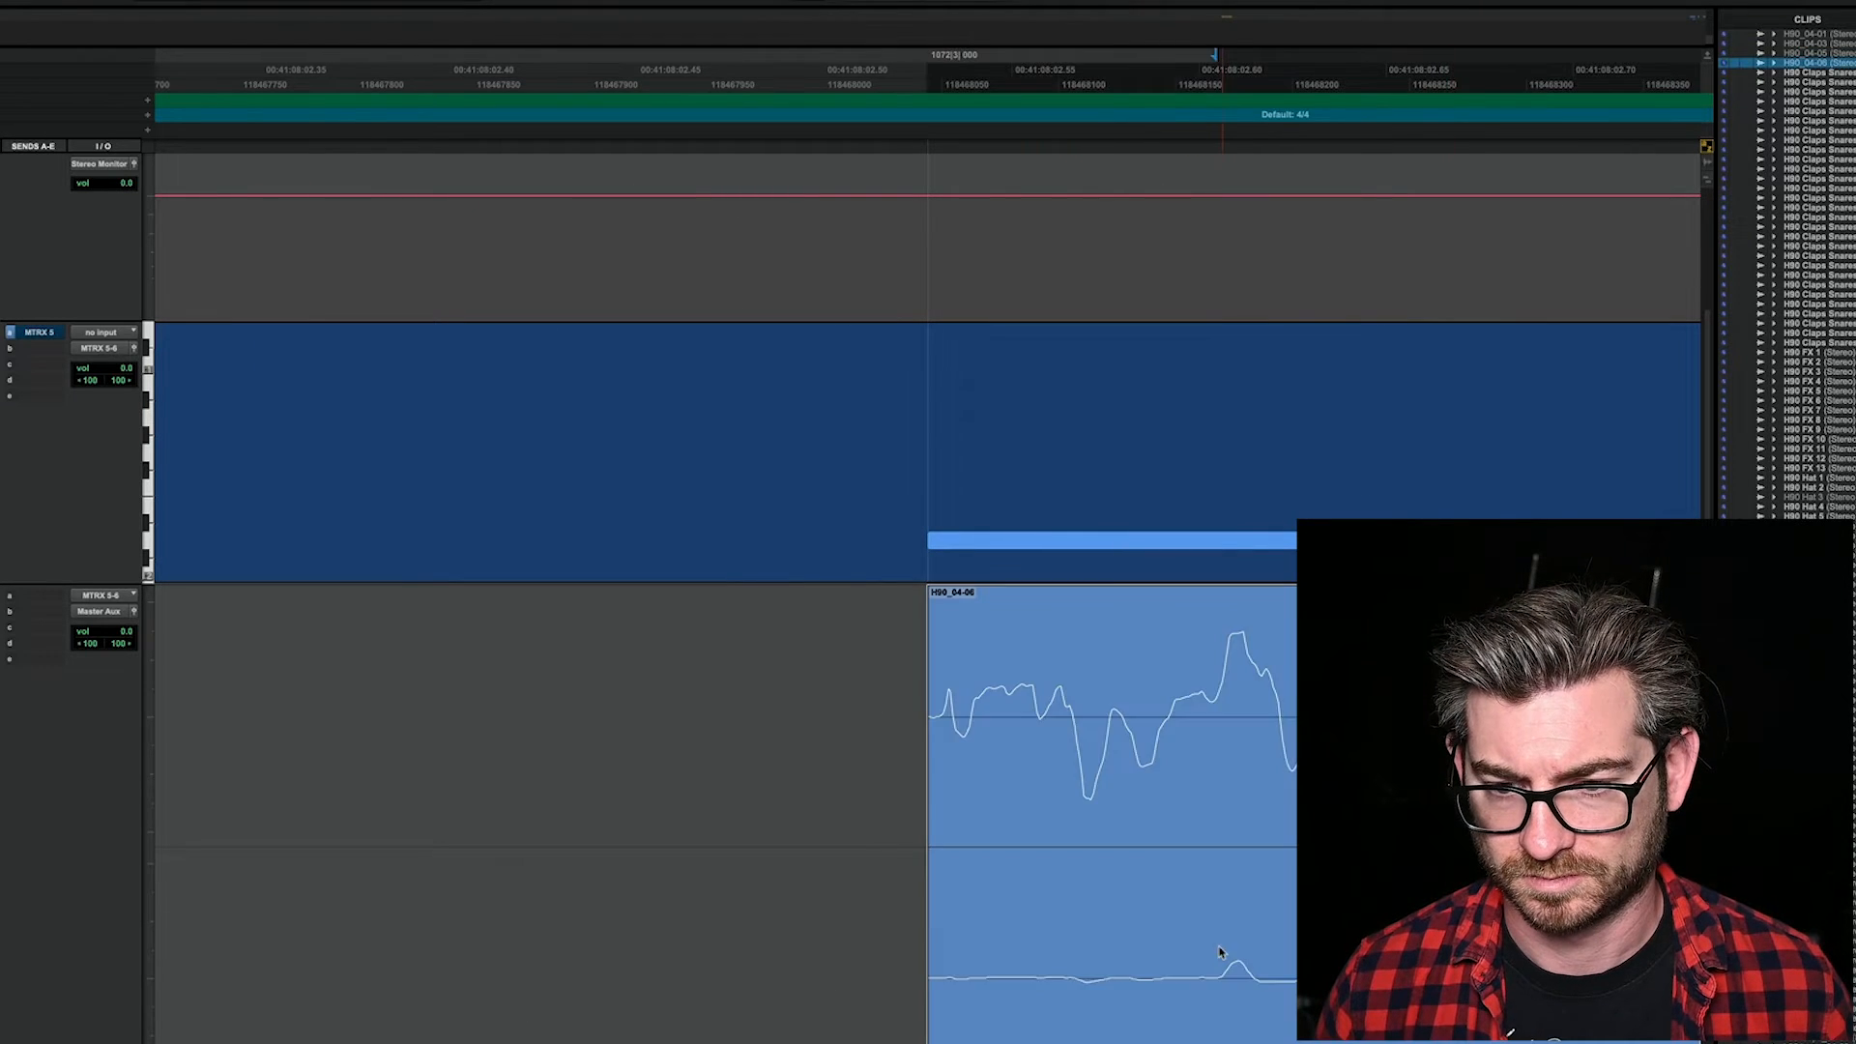
Step: Split the second hit's clip after its tail and delete the remaining audio
{"action": "key", "text": "r"}
{"action": "key", "text": "r"}
{"action": "key", "text": "r"}
{"action": "key", "text": "r"}
{"action": "key", "text": "r"}
{"action": "key", "text": "r"}
{"action": "key", "text": "r"}
{"action": "key", "text": "r"}
{"action": "left_click", "coordinate": [1068, 689]}
{"action": "key", "text": "b"}
{"action": "left_click", "coordinate": [1185, 965]}
{"action": "key", "text": "Delete"}
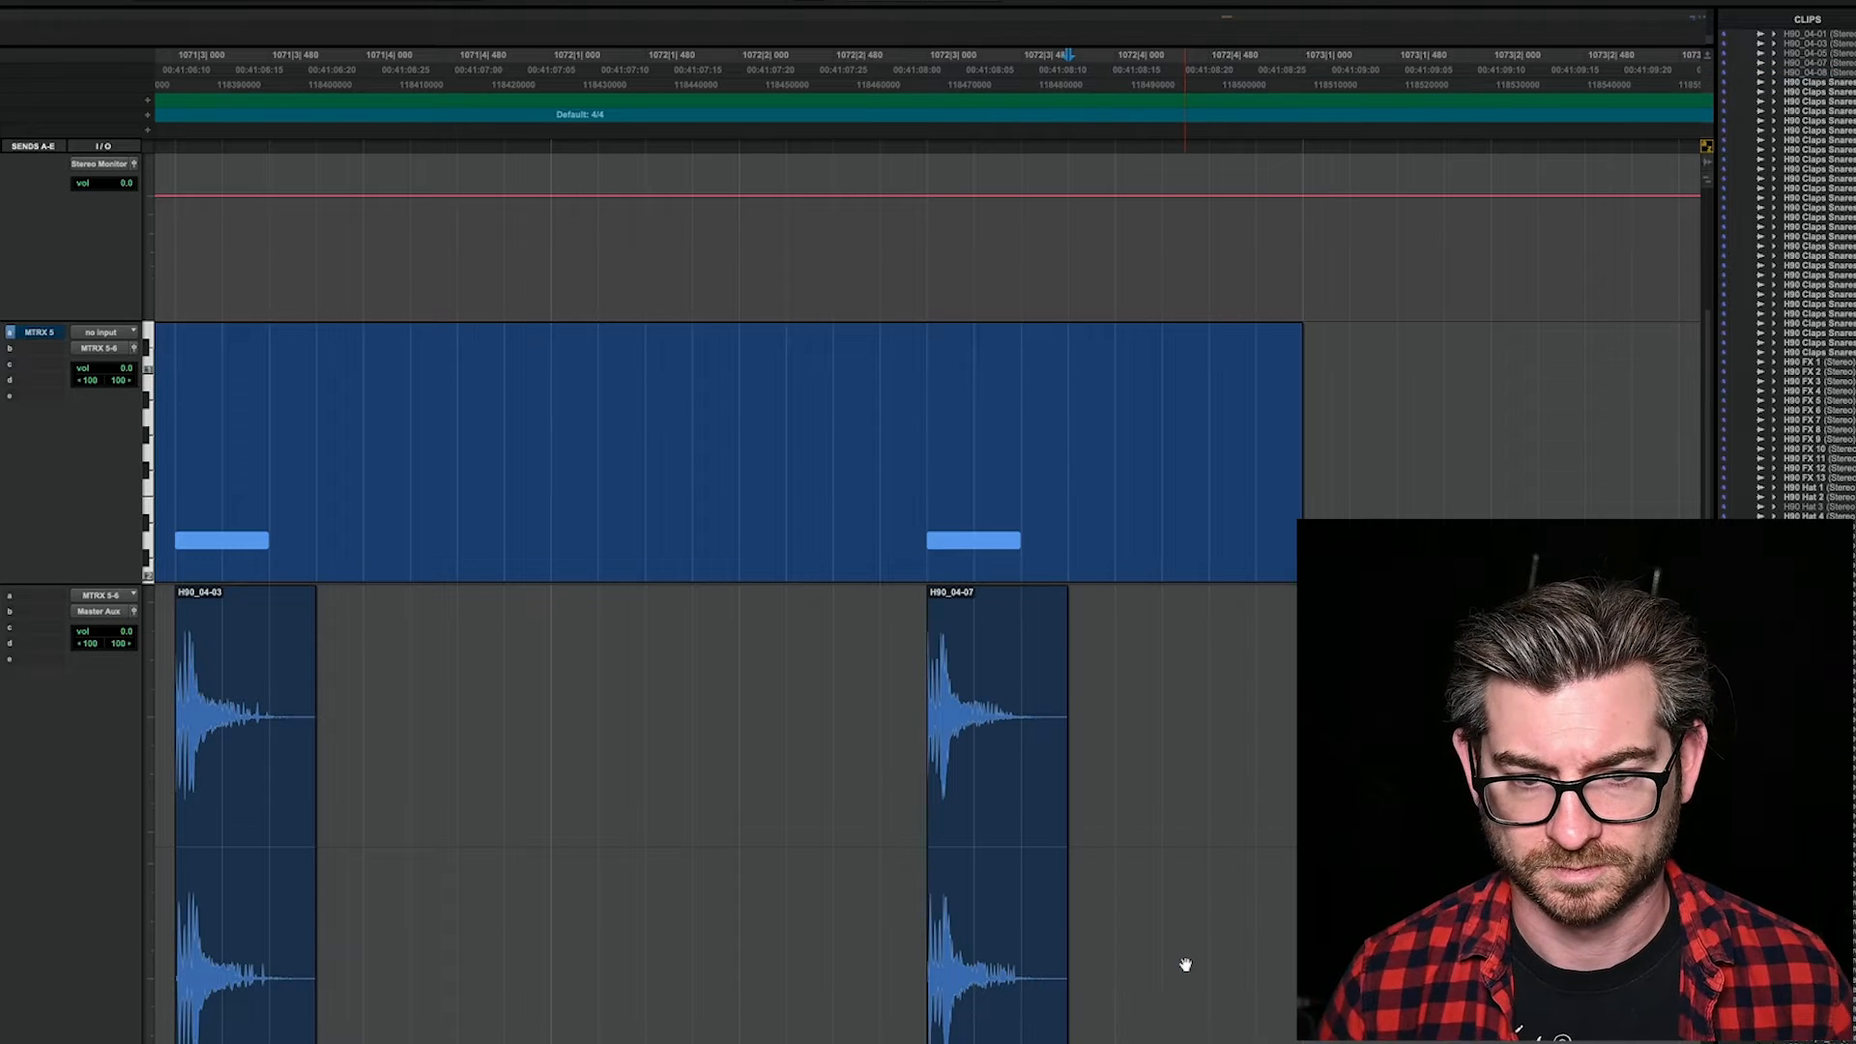
Step: Fade out both H90 hits from the end of their MIDI notes to the clip ends
{"action": "left_click", "coordinate": [1020, 705]}
{"action": "key", "text": "g"}
{"action": "left_click", "coordinate": [269, 751]}
{"action": "key", "text": "g"}
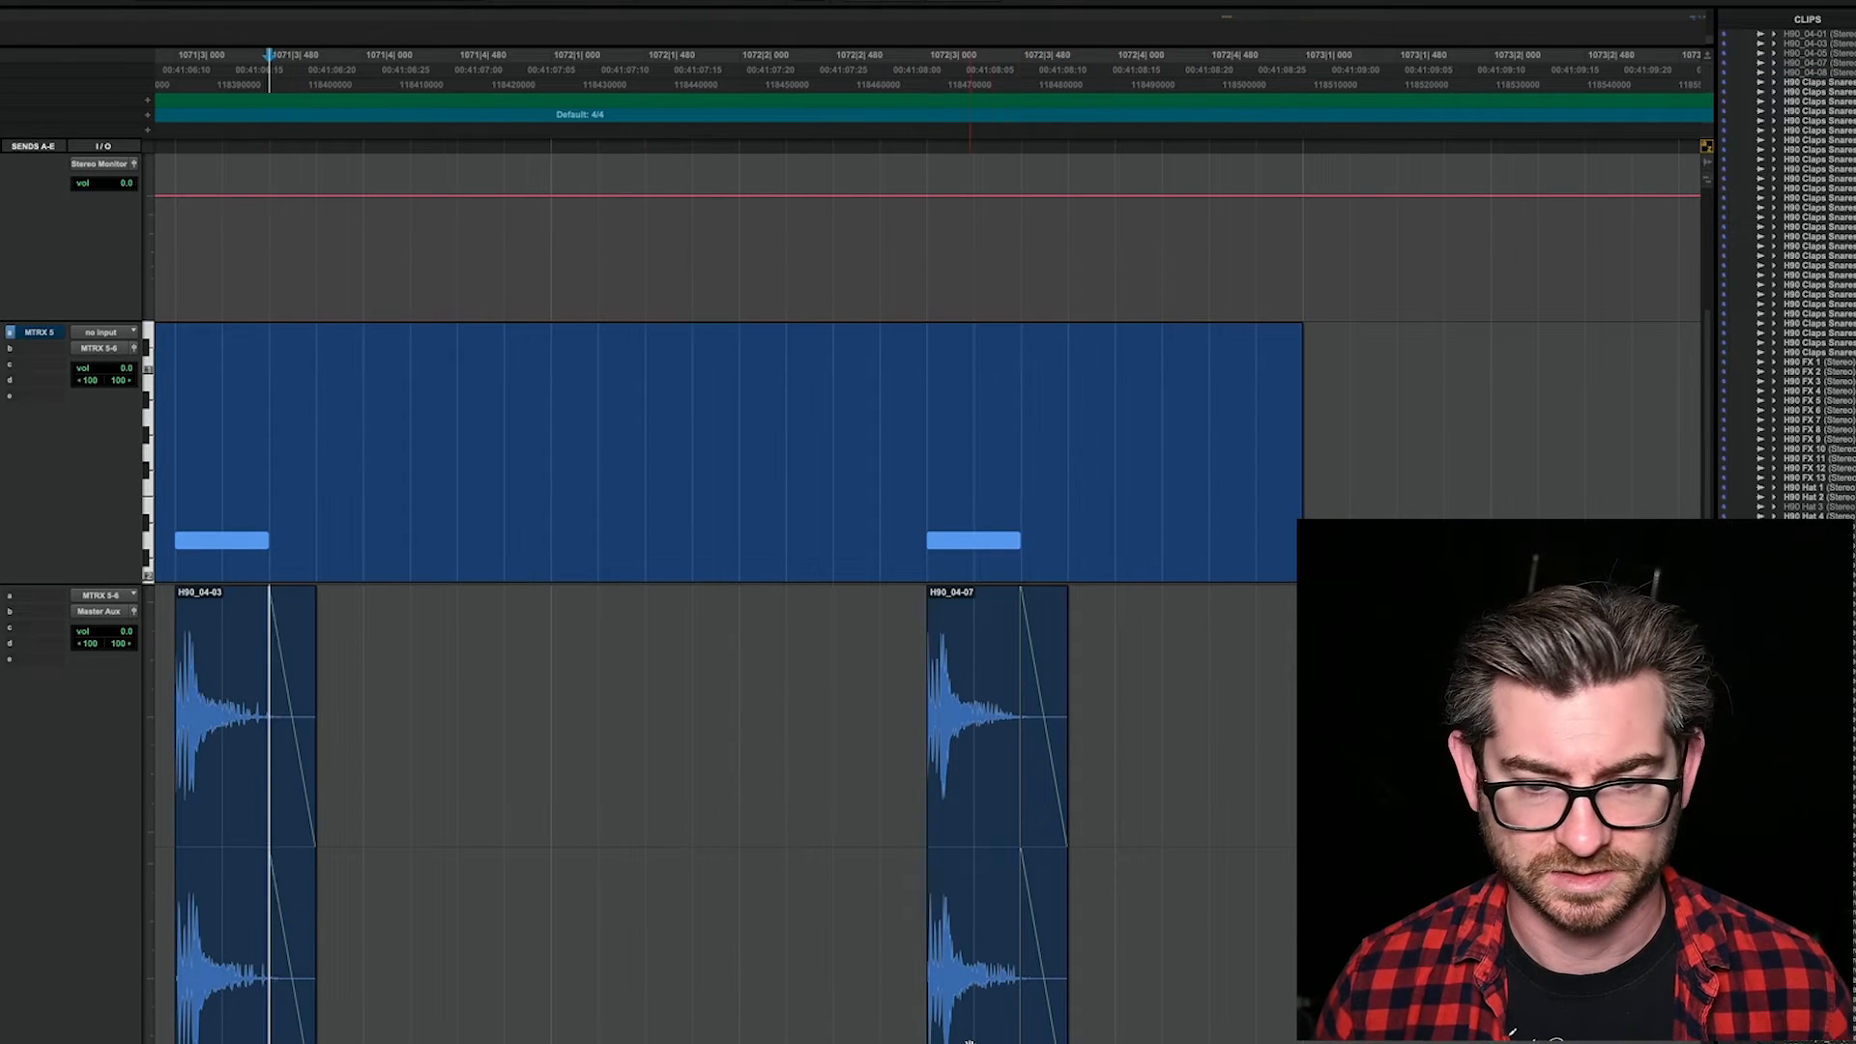
Step: Consolidate each of the two faded H90 hits into its own audio clip
{"action": "left_click", "coordinate": [968, 1040]}
{"action": "key", "text": "alt+shift+3"}
{"action": "left_click", "coordinate": [213, 1006]}
{"action": "key", "text": "alt+shift+3"}
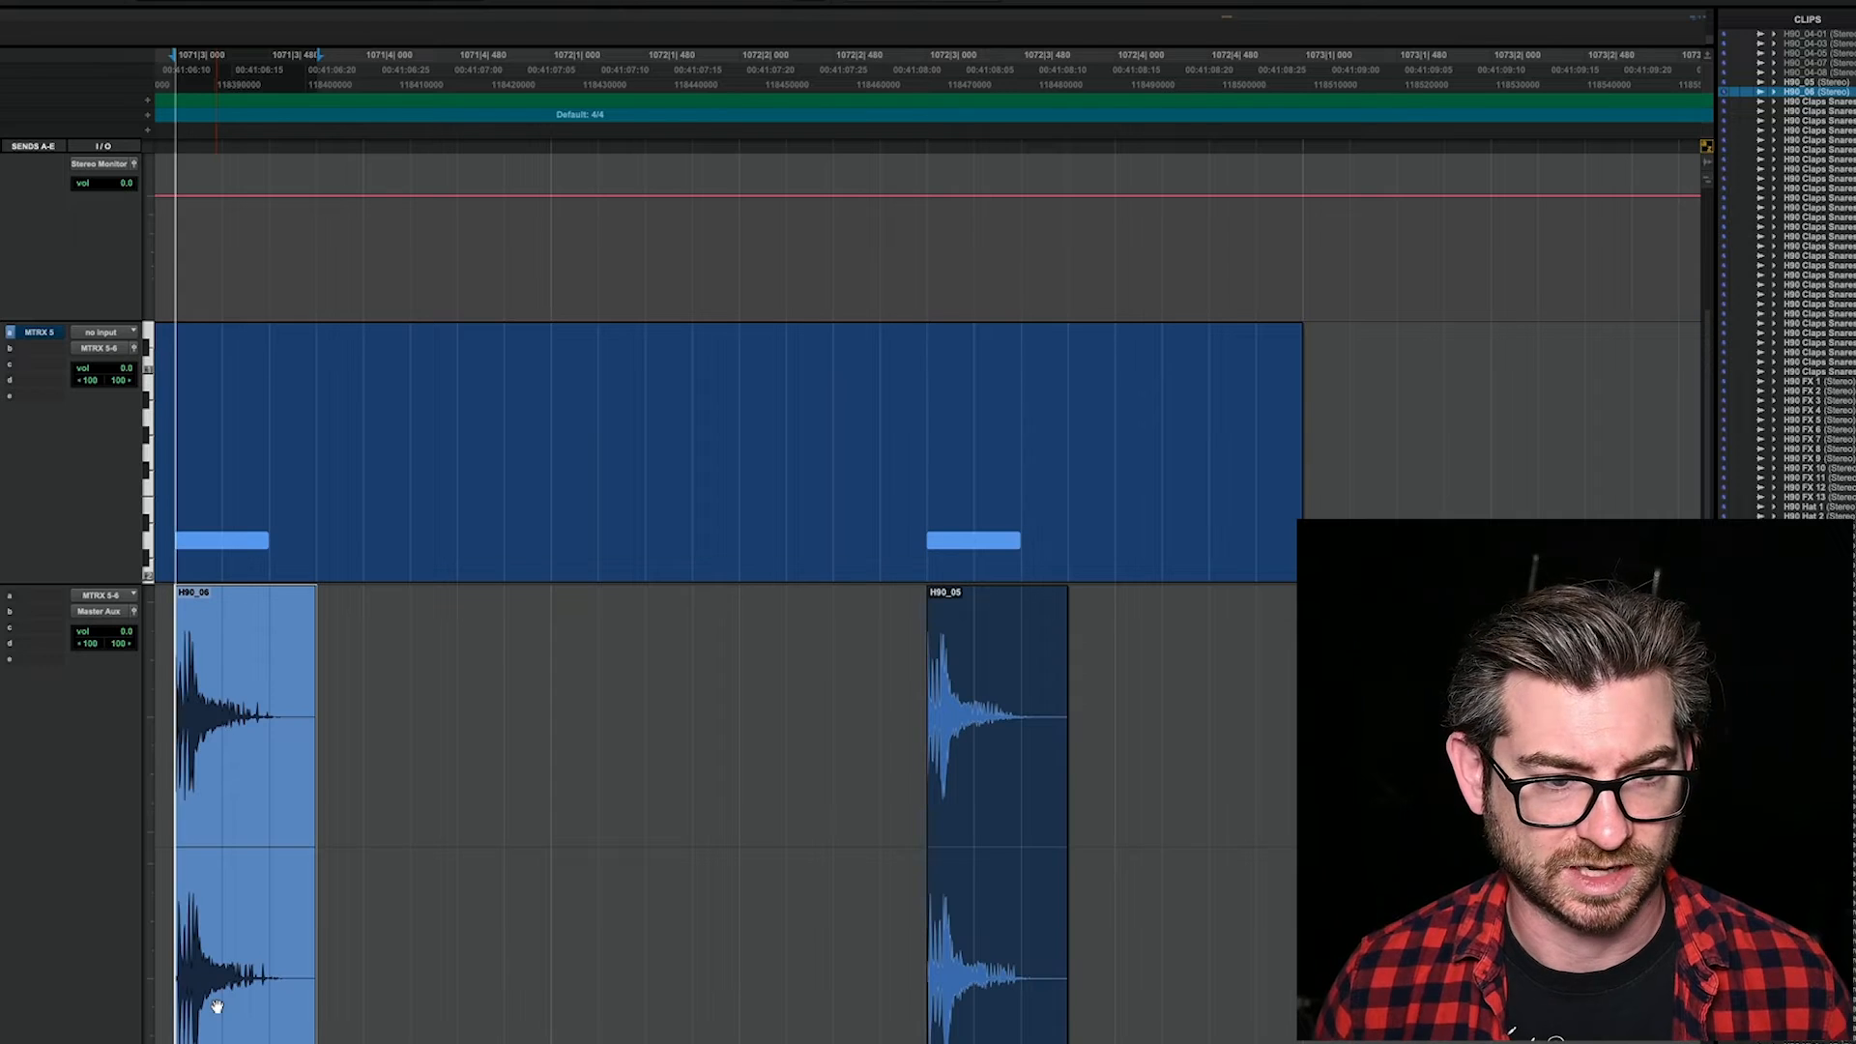
Step: Play back the two consolidated H90 hits one after the other
{"action": "key", "text": "space"}
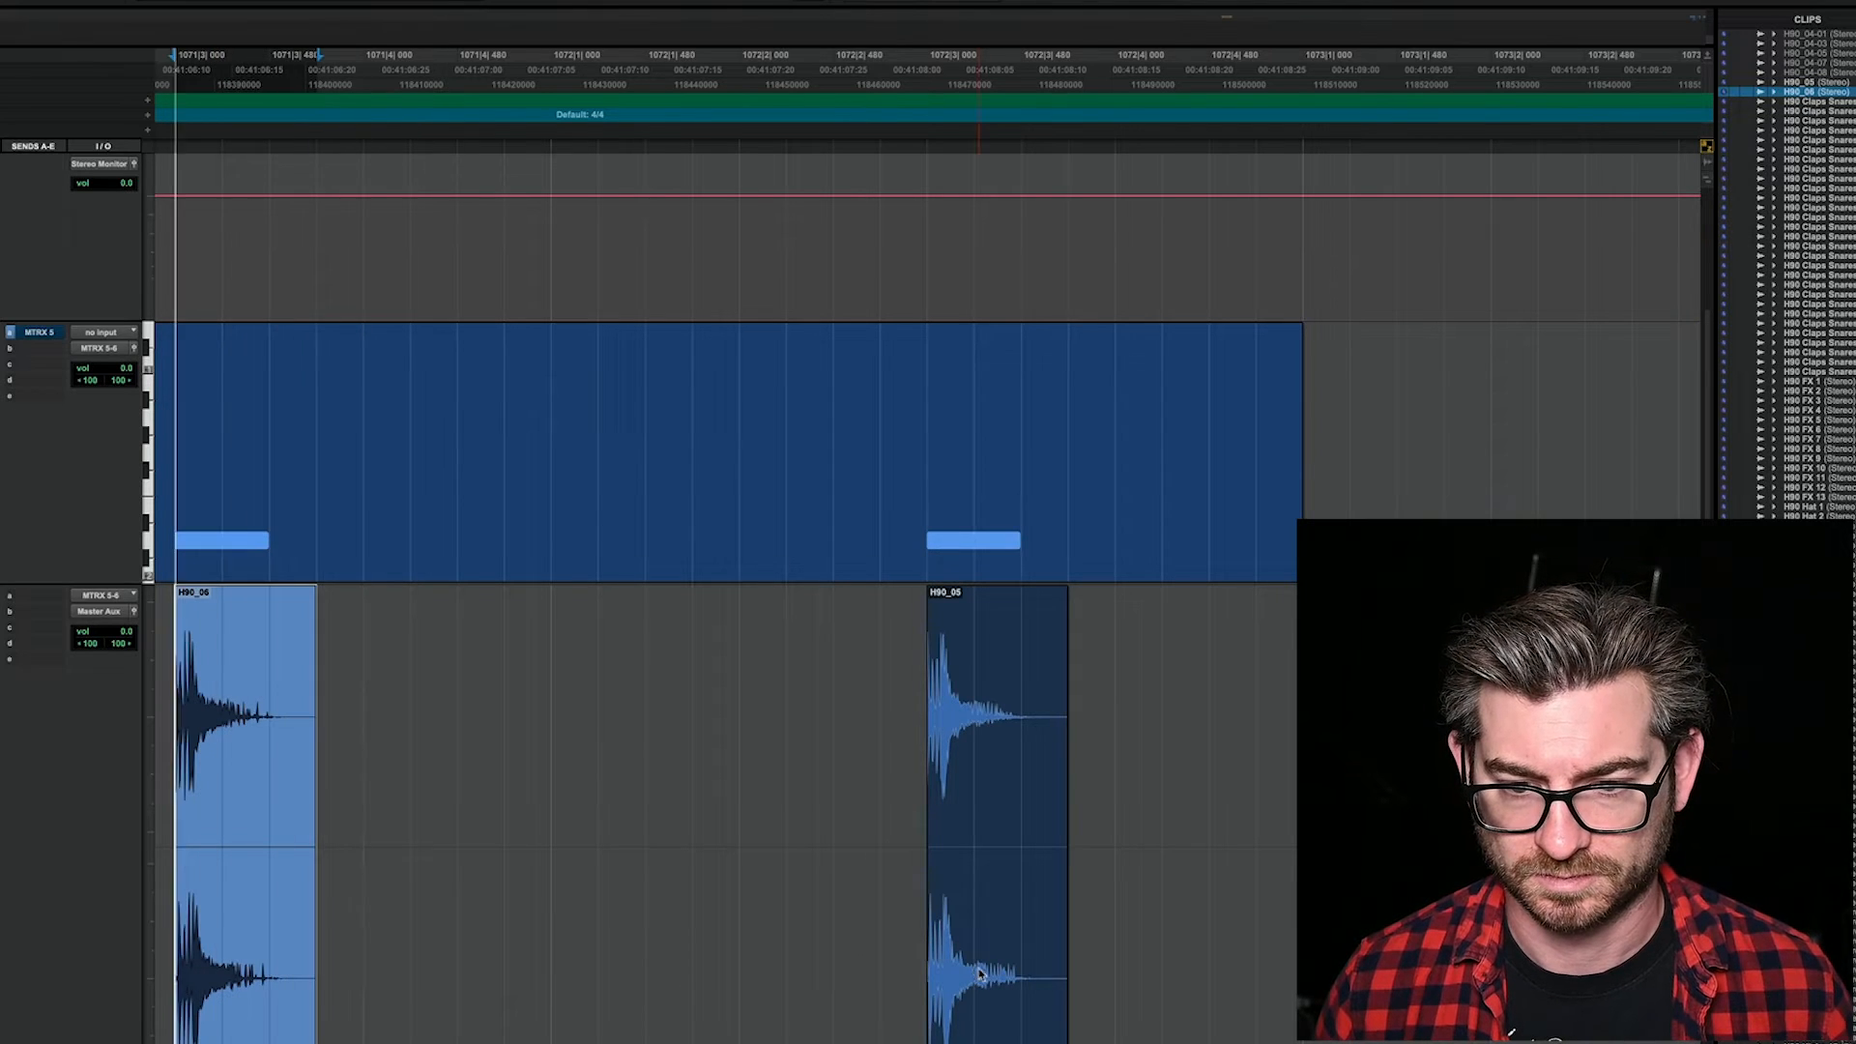
{"action": "left_click", "coordinate": [979, 972]}
{"action": "key", "text": "space"}
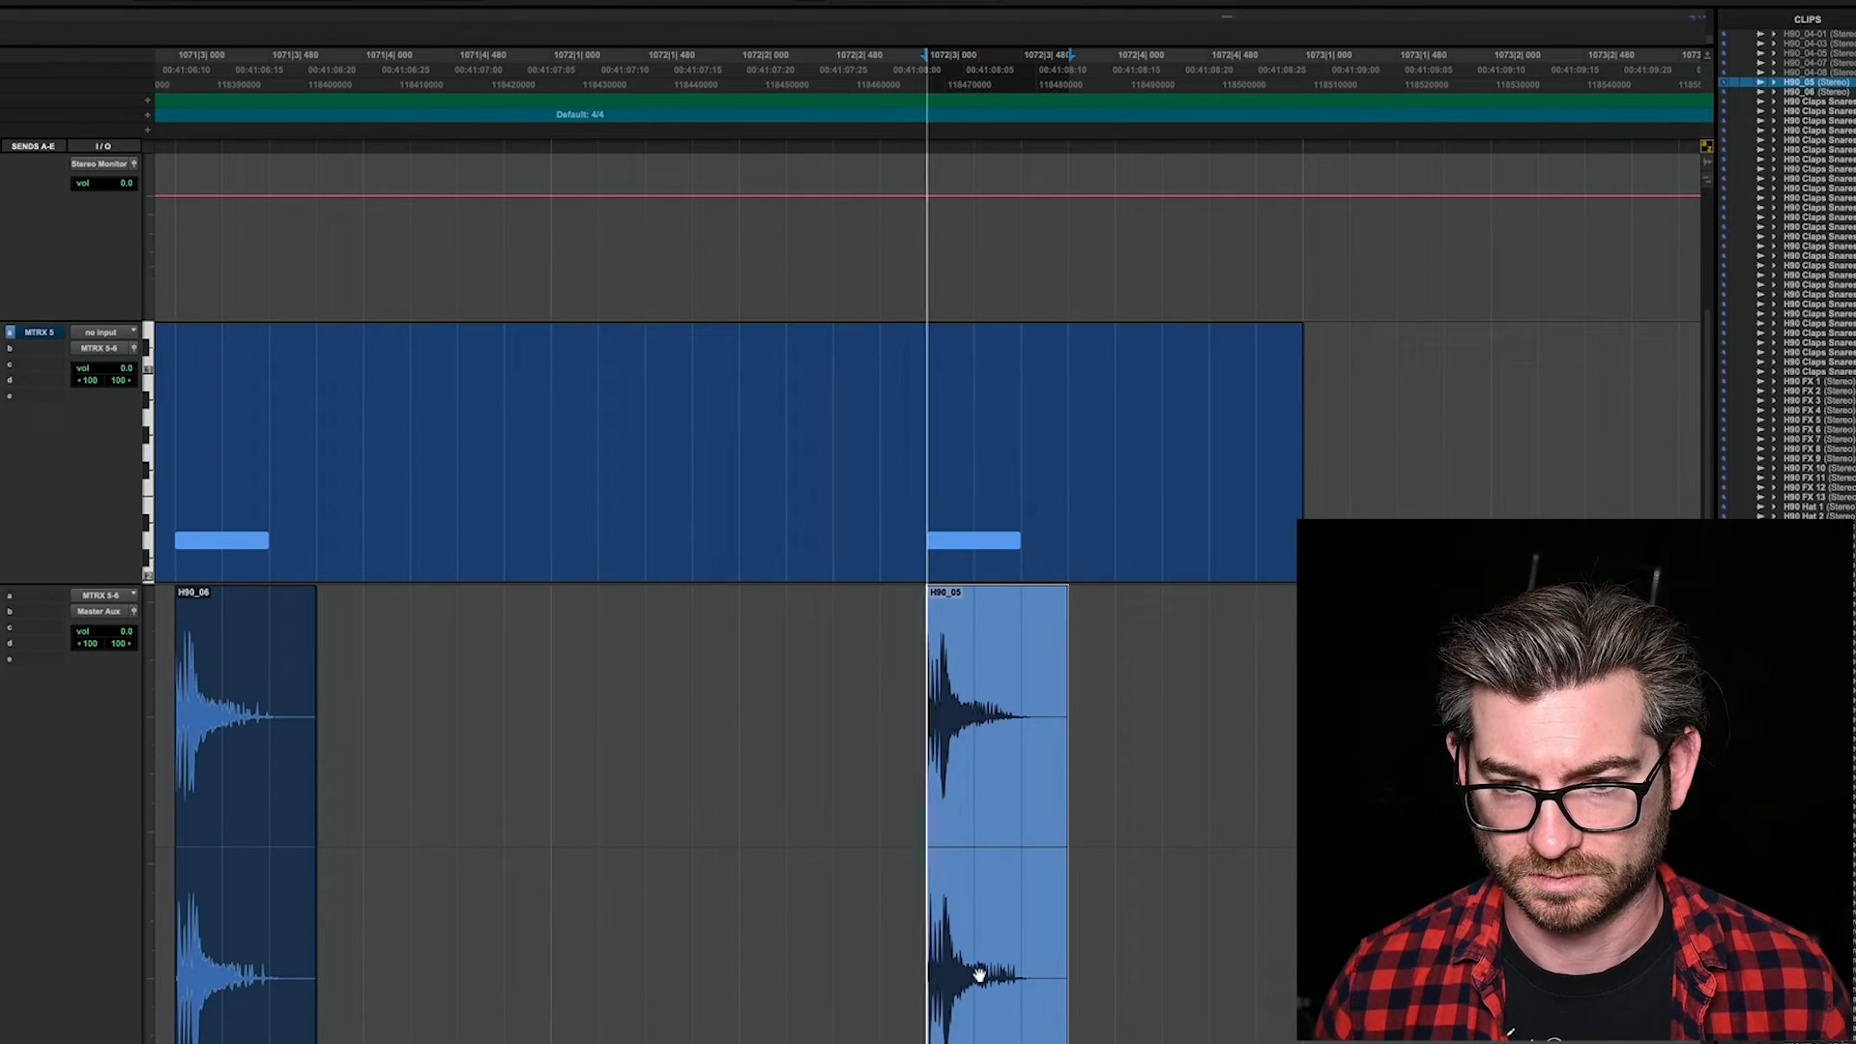
Step: Select the Syntakt-03 MIDI clip at bar 1075 and frame it in the timeline
{"action": "key", "text": "r"}
{"action": "key", "text": "r"}
{"action": "key", "text": "r"}
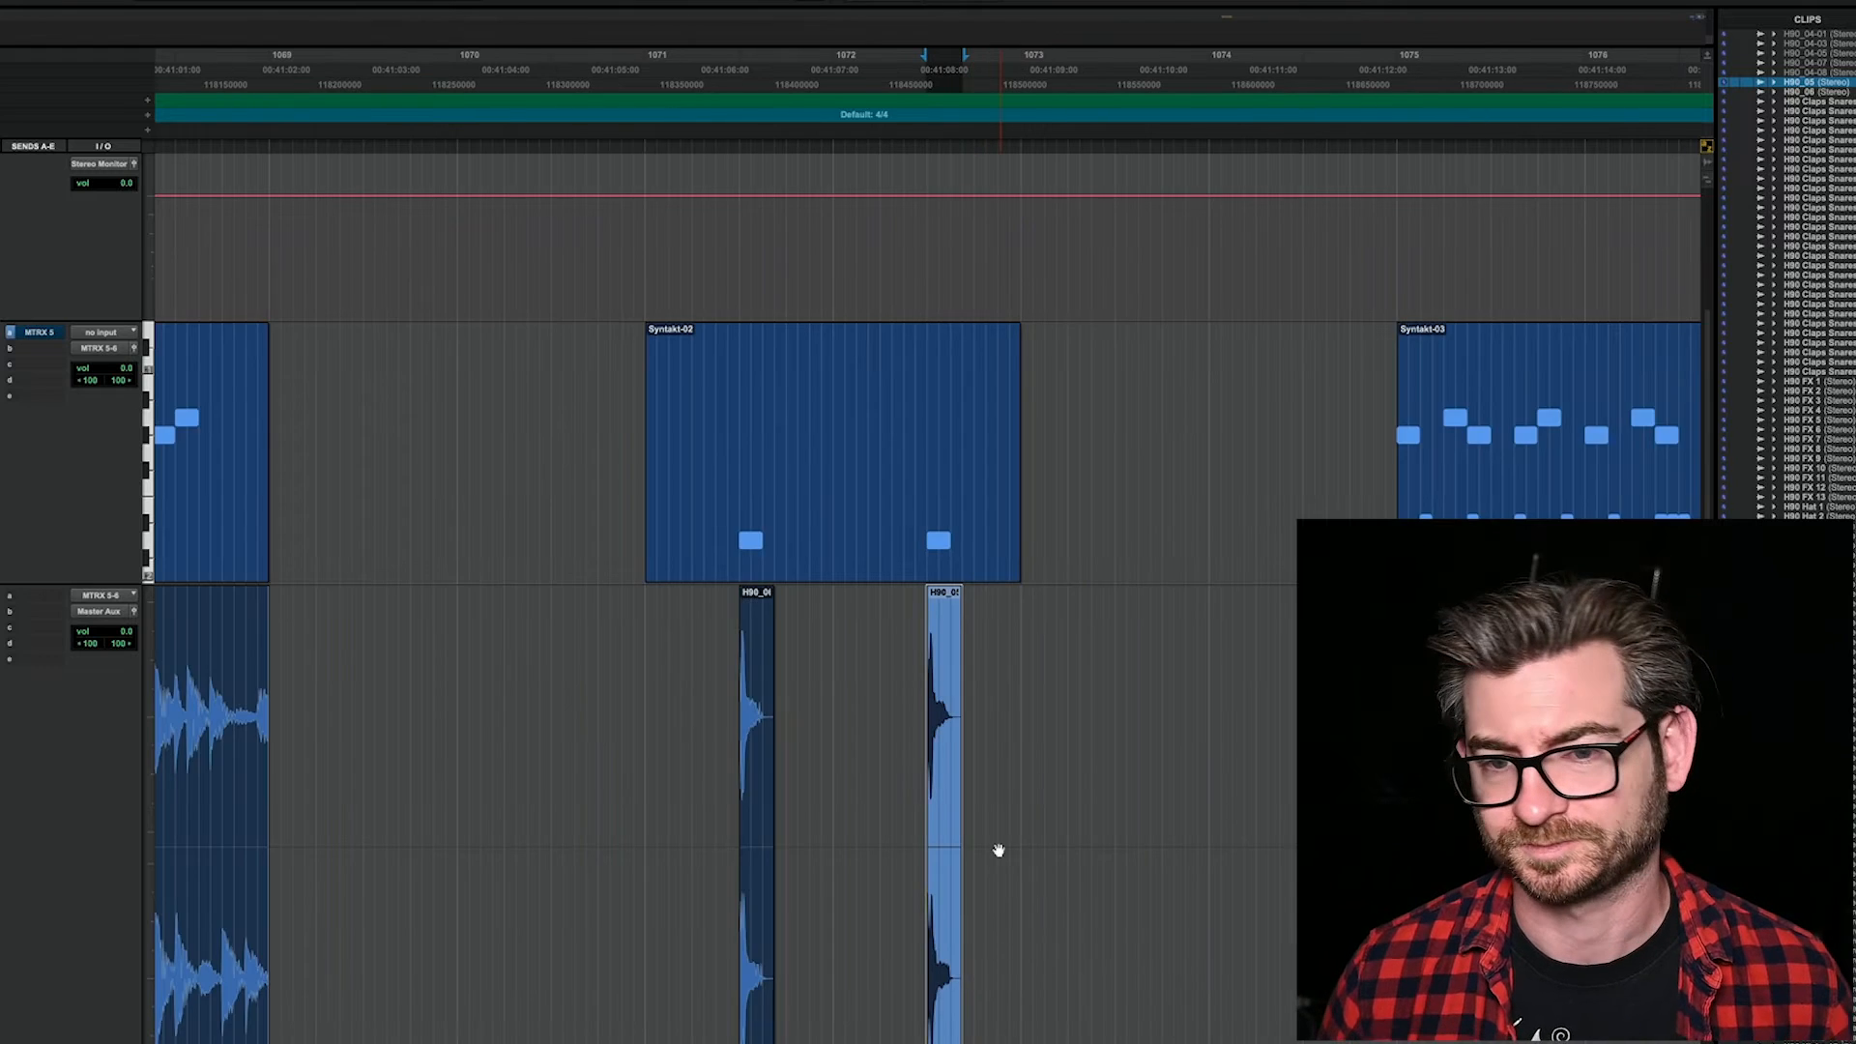
{"action": "left_click", "coordinate": [1292, 667]}
{"action": "left_click", "coordinate": [1261, 493]}
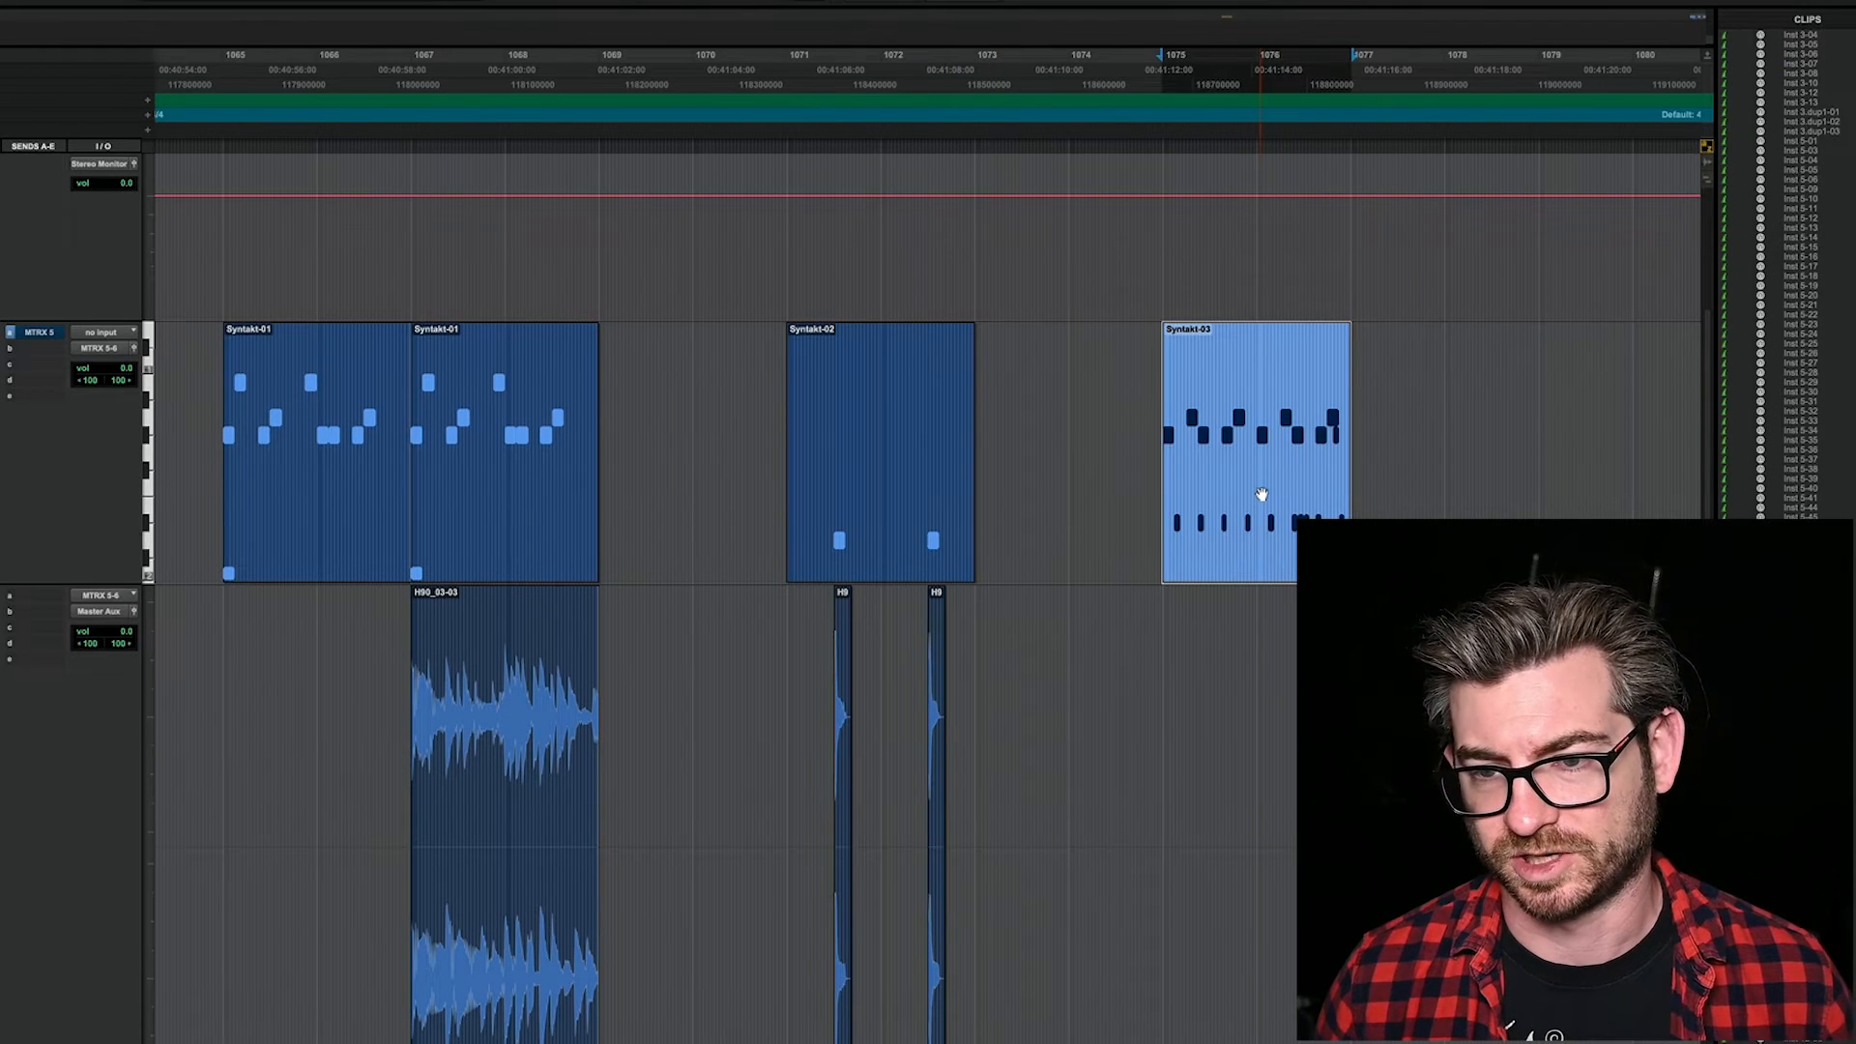
{"action": "key", "text": "alt+f"}
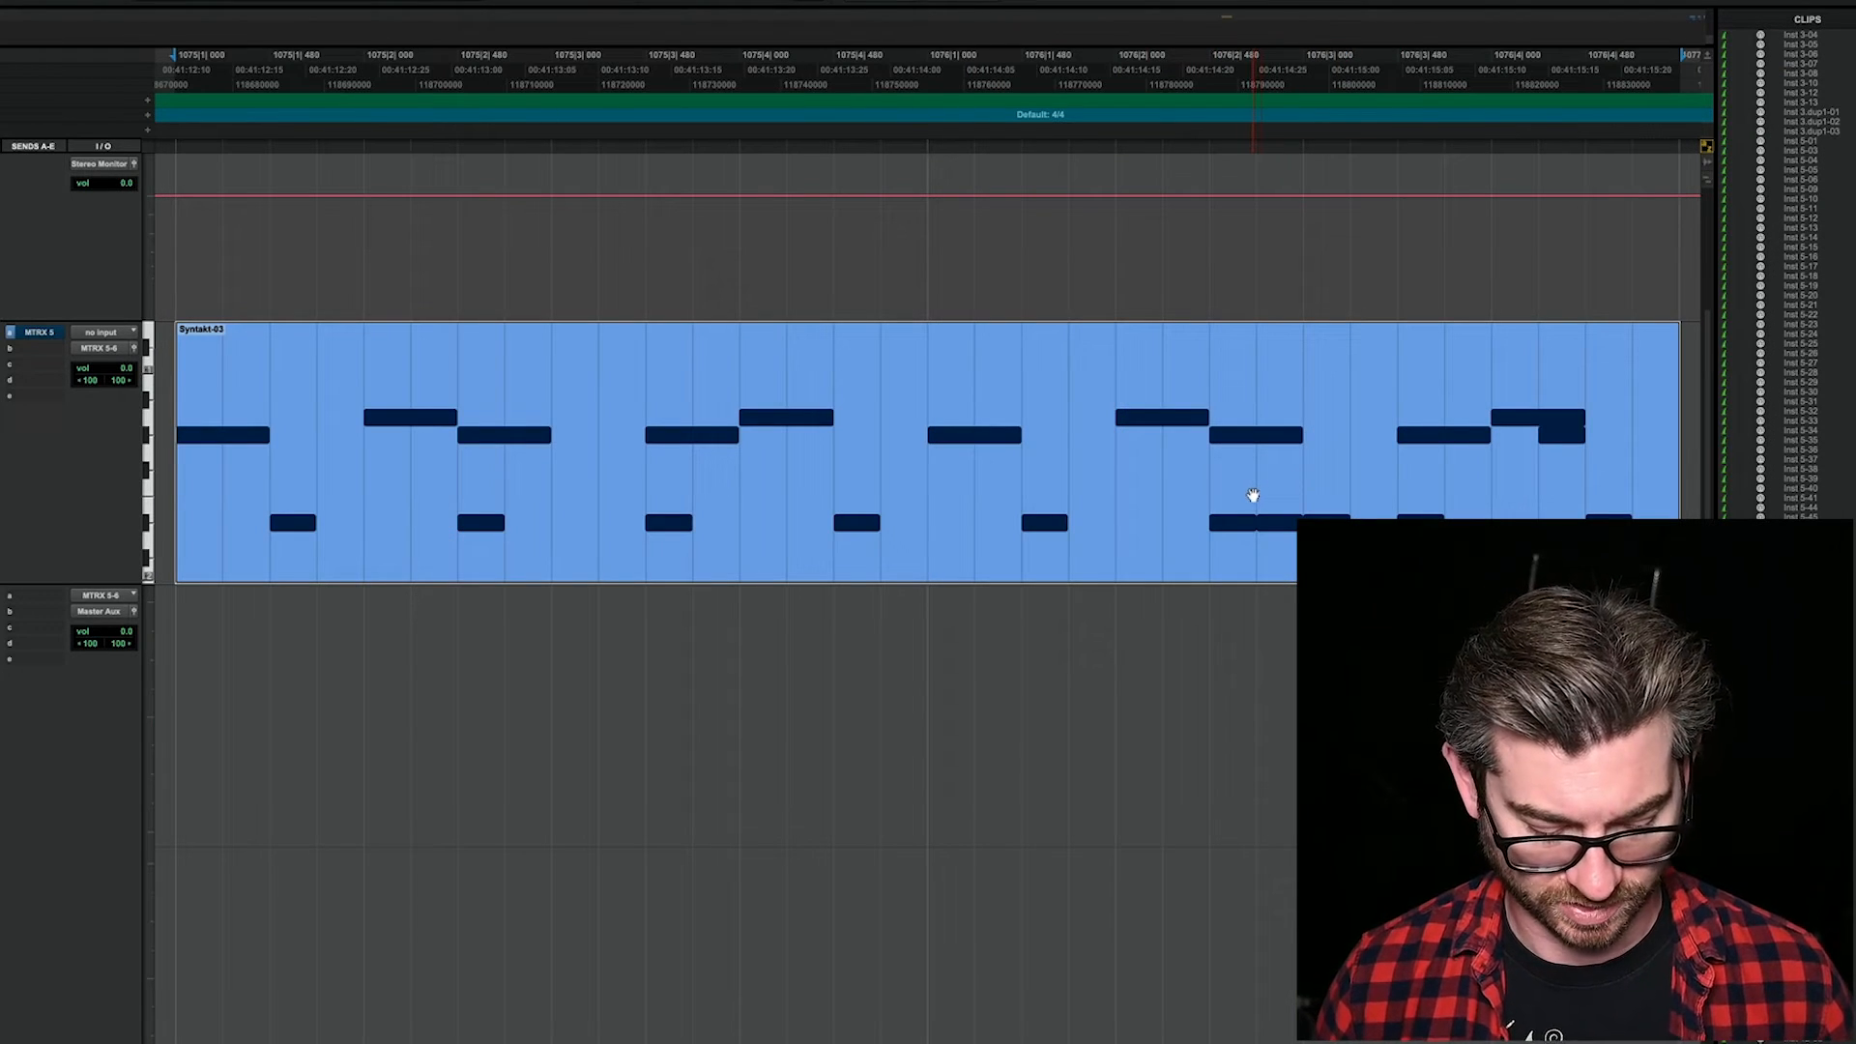
{"action": "key", "text": "r"}
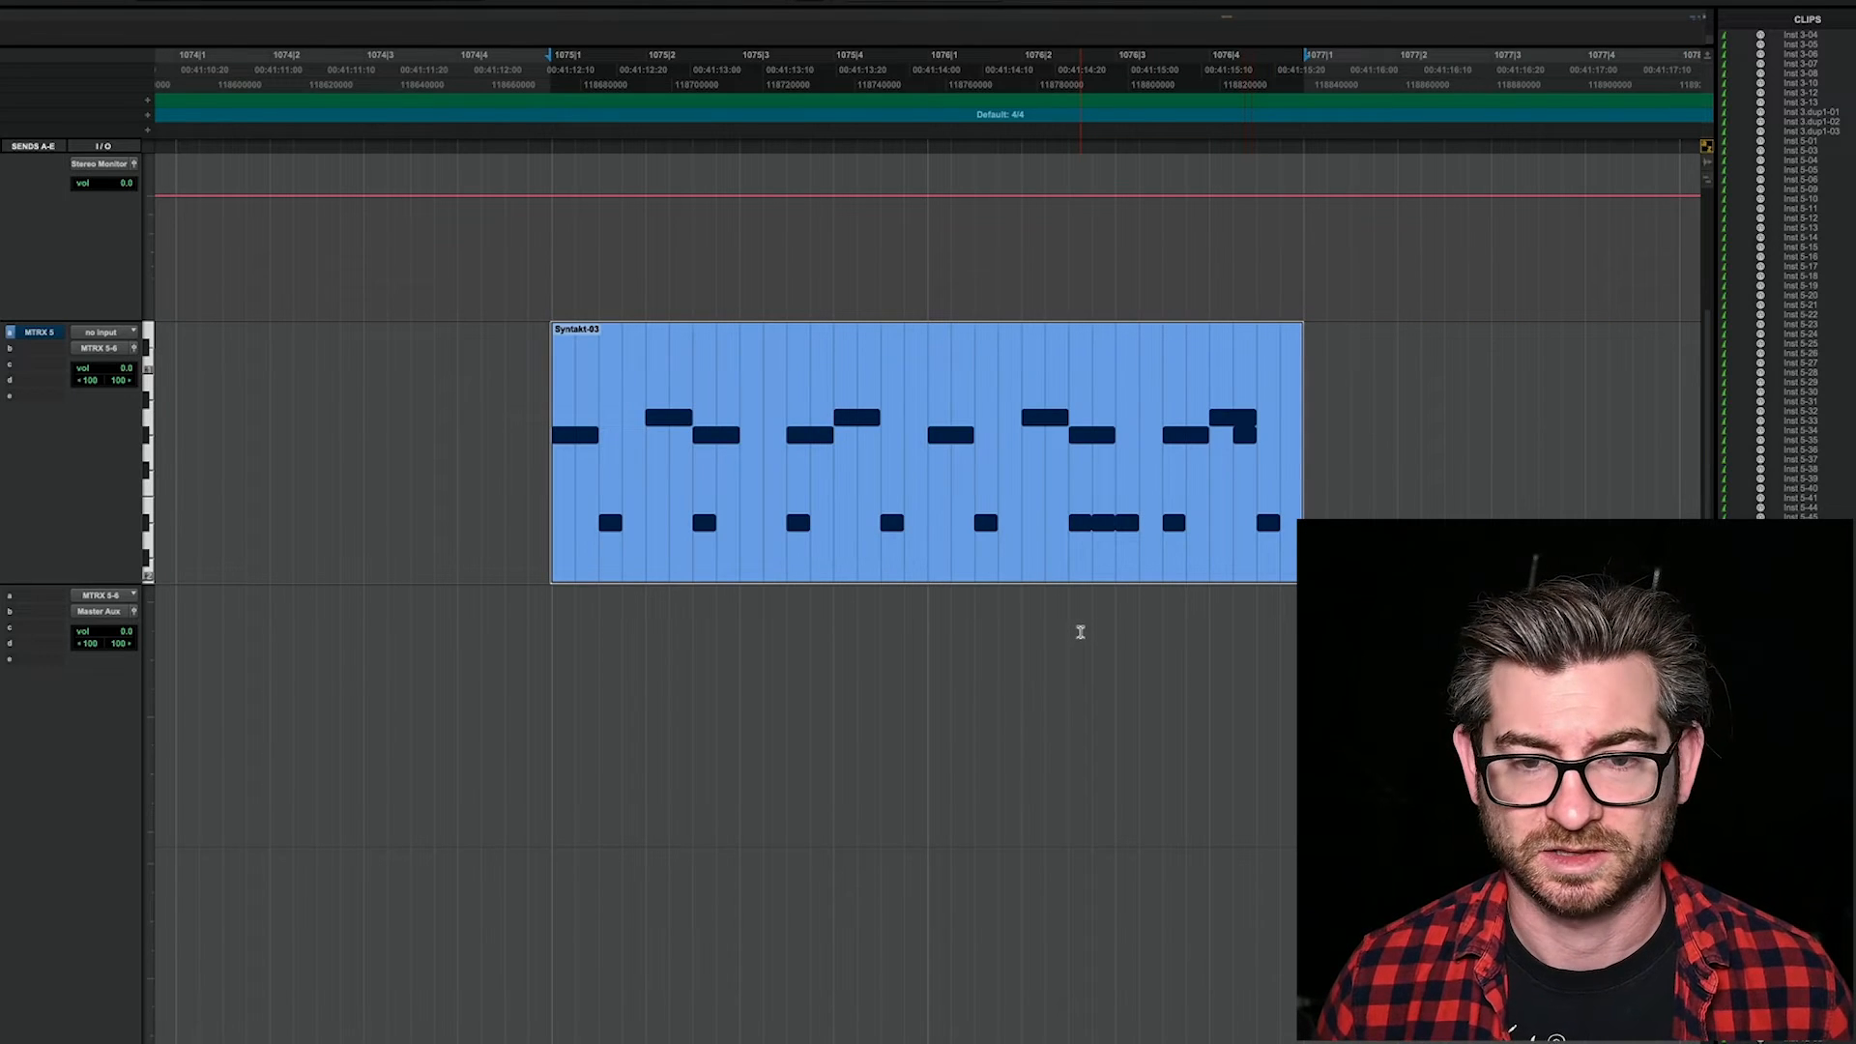
Step: Load INIT Program 09 in H90 Control and audition the Syntakt-03 clip through it from Pro Tools
{"action": "key", "text": "super+Tab"}
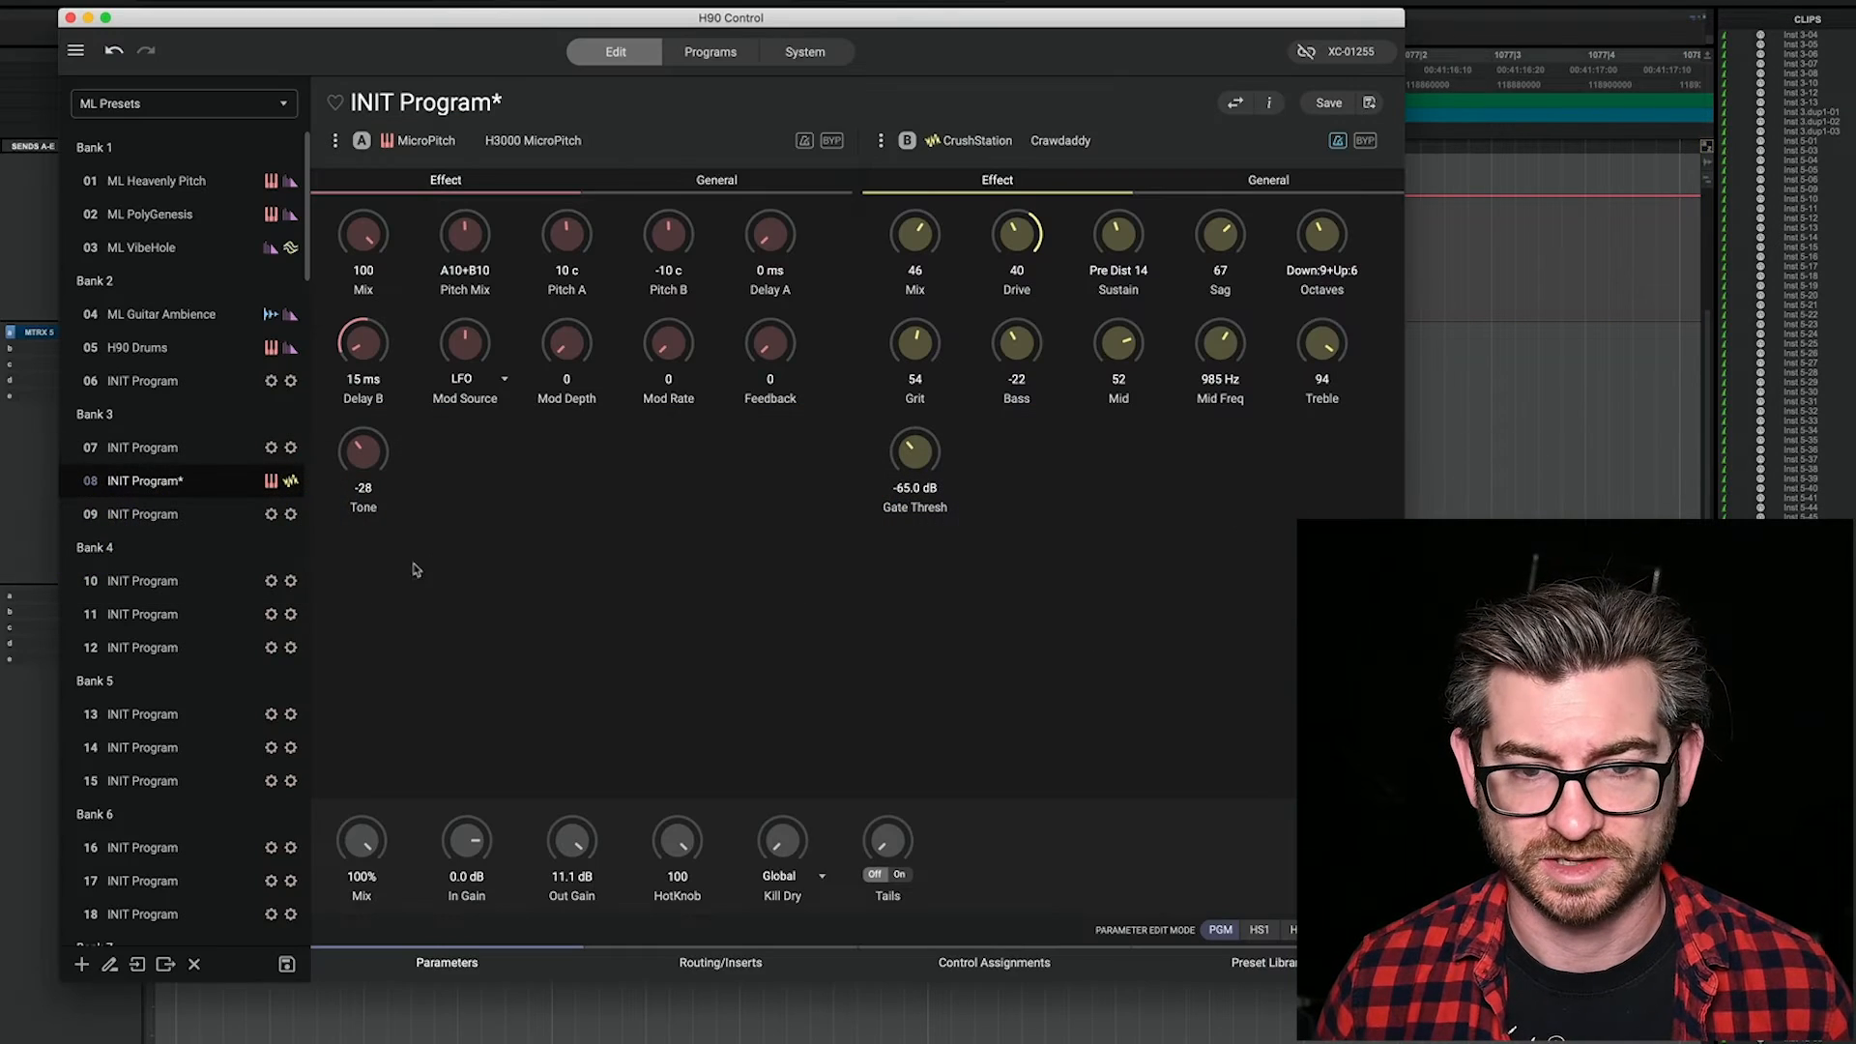
{"action": "left_click", "coordinate": [170, 517]}
{"action": "key", "text": "super+Tab"}
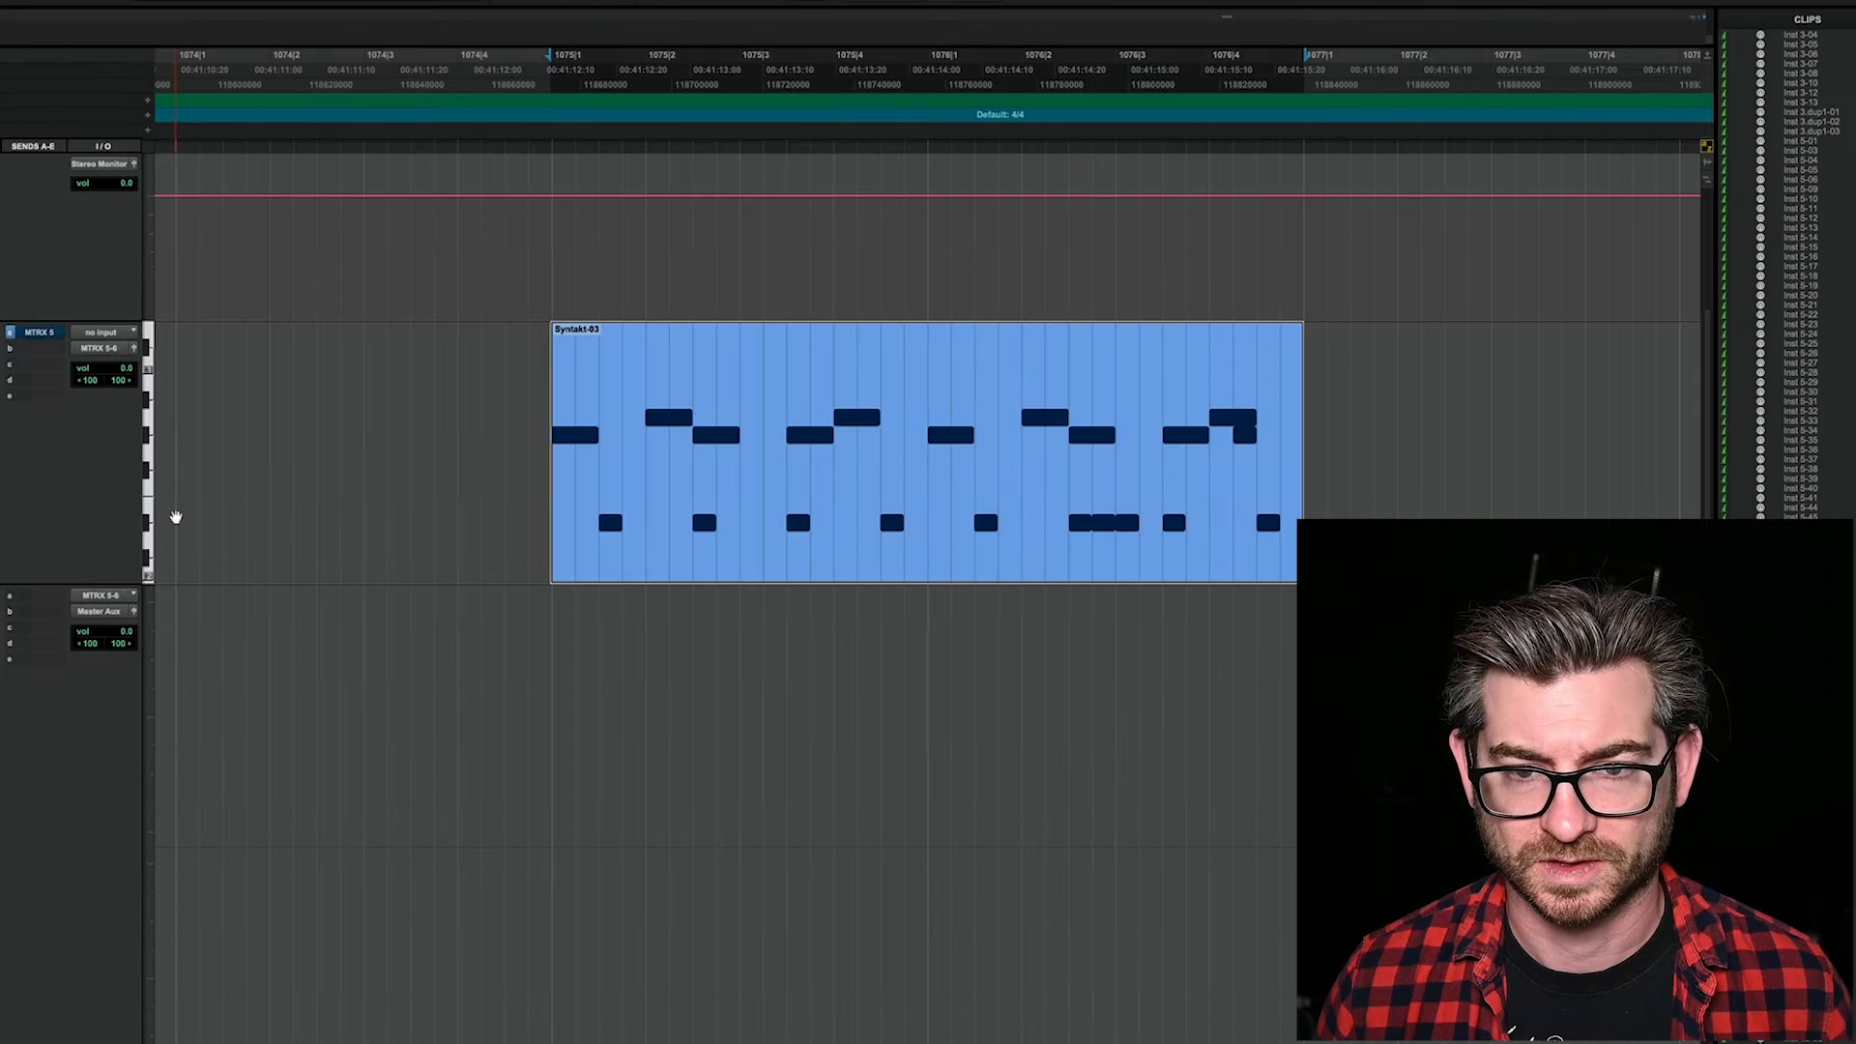
{"action": "key", "text": "space"}
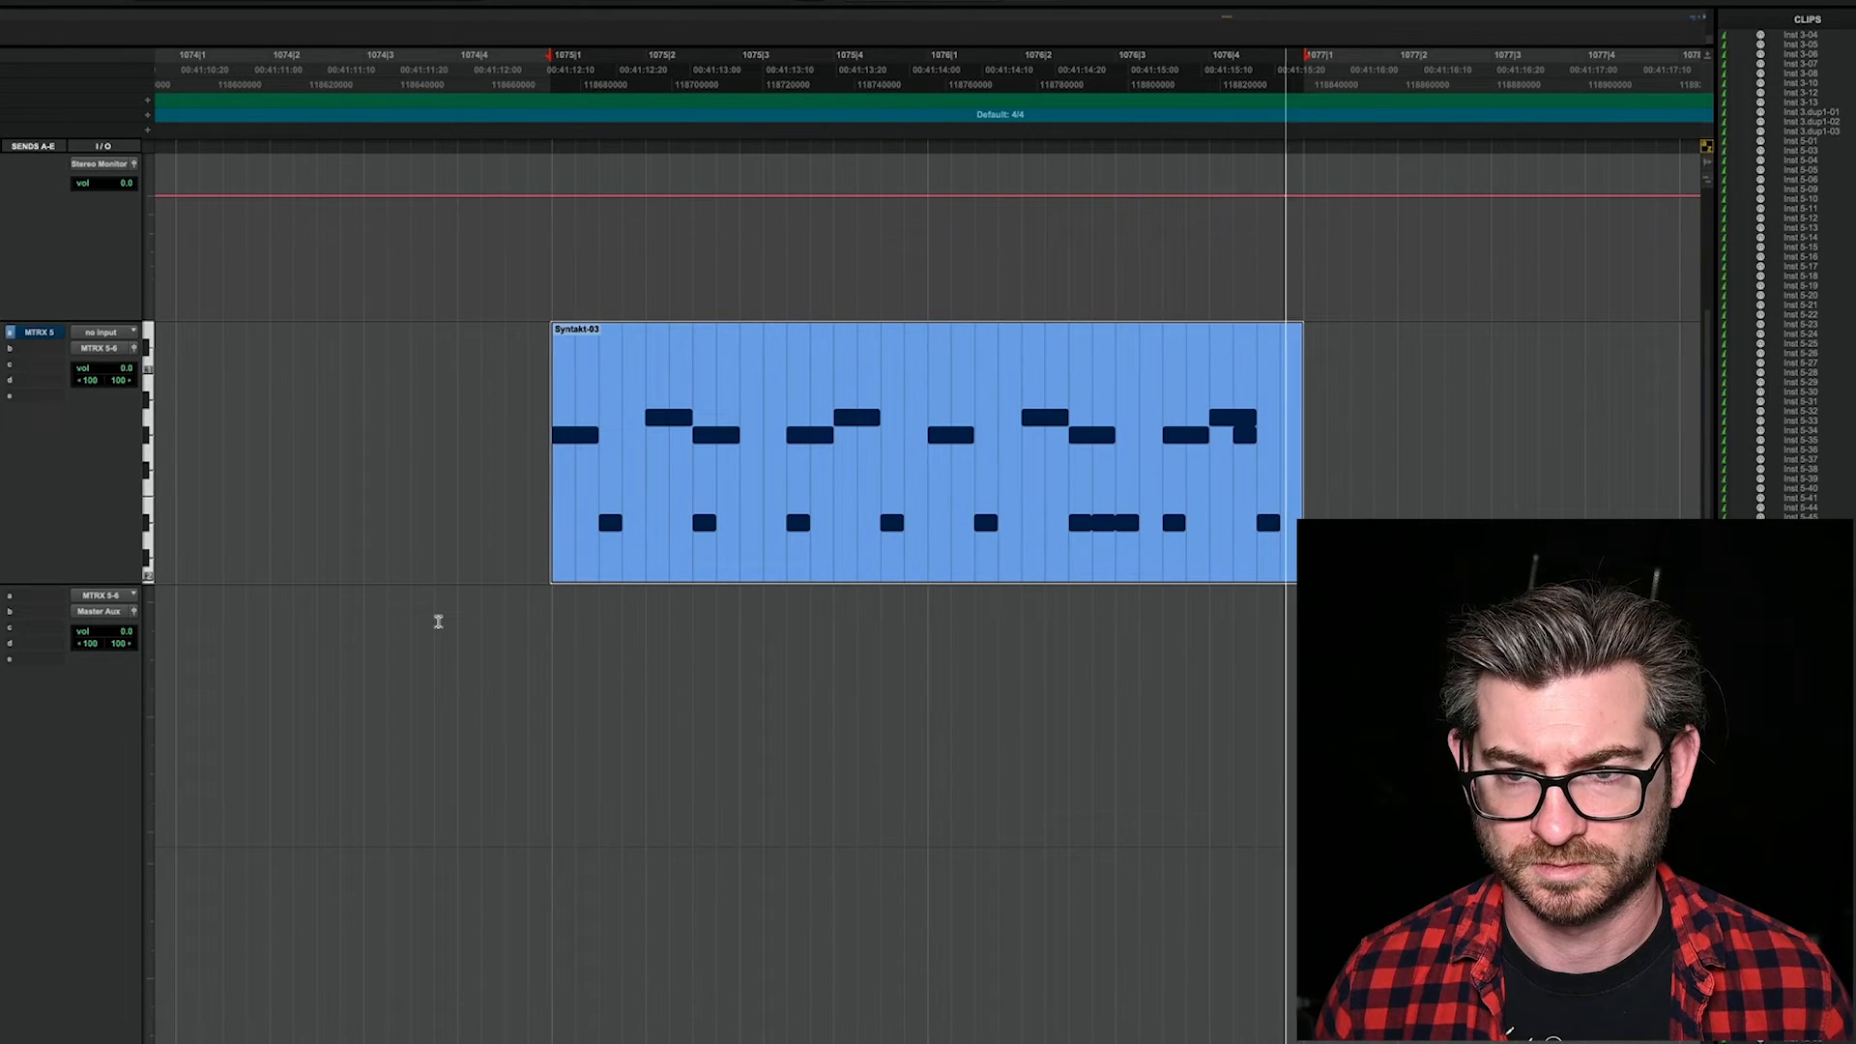
{"action": "key", "text": "space"}
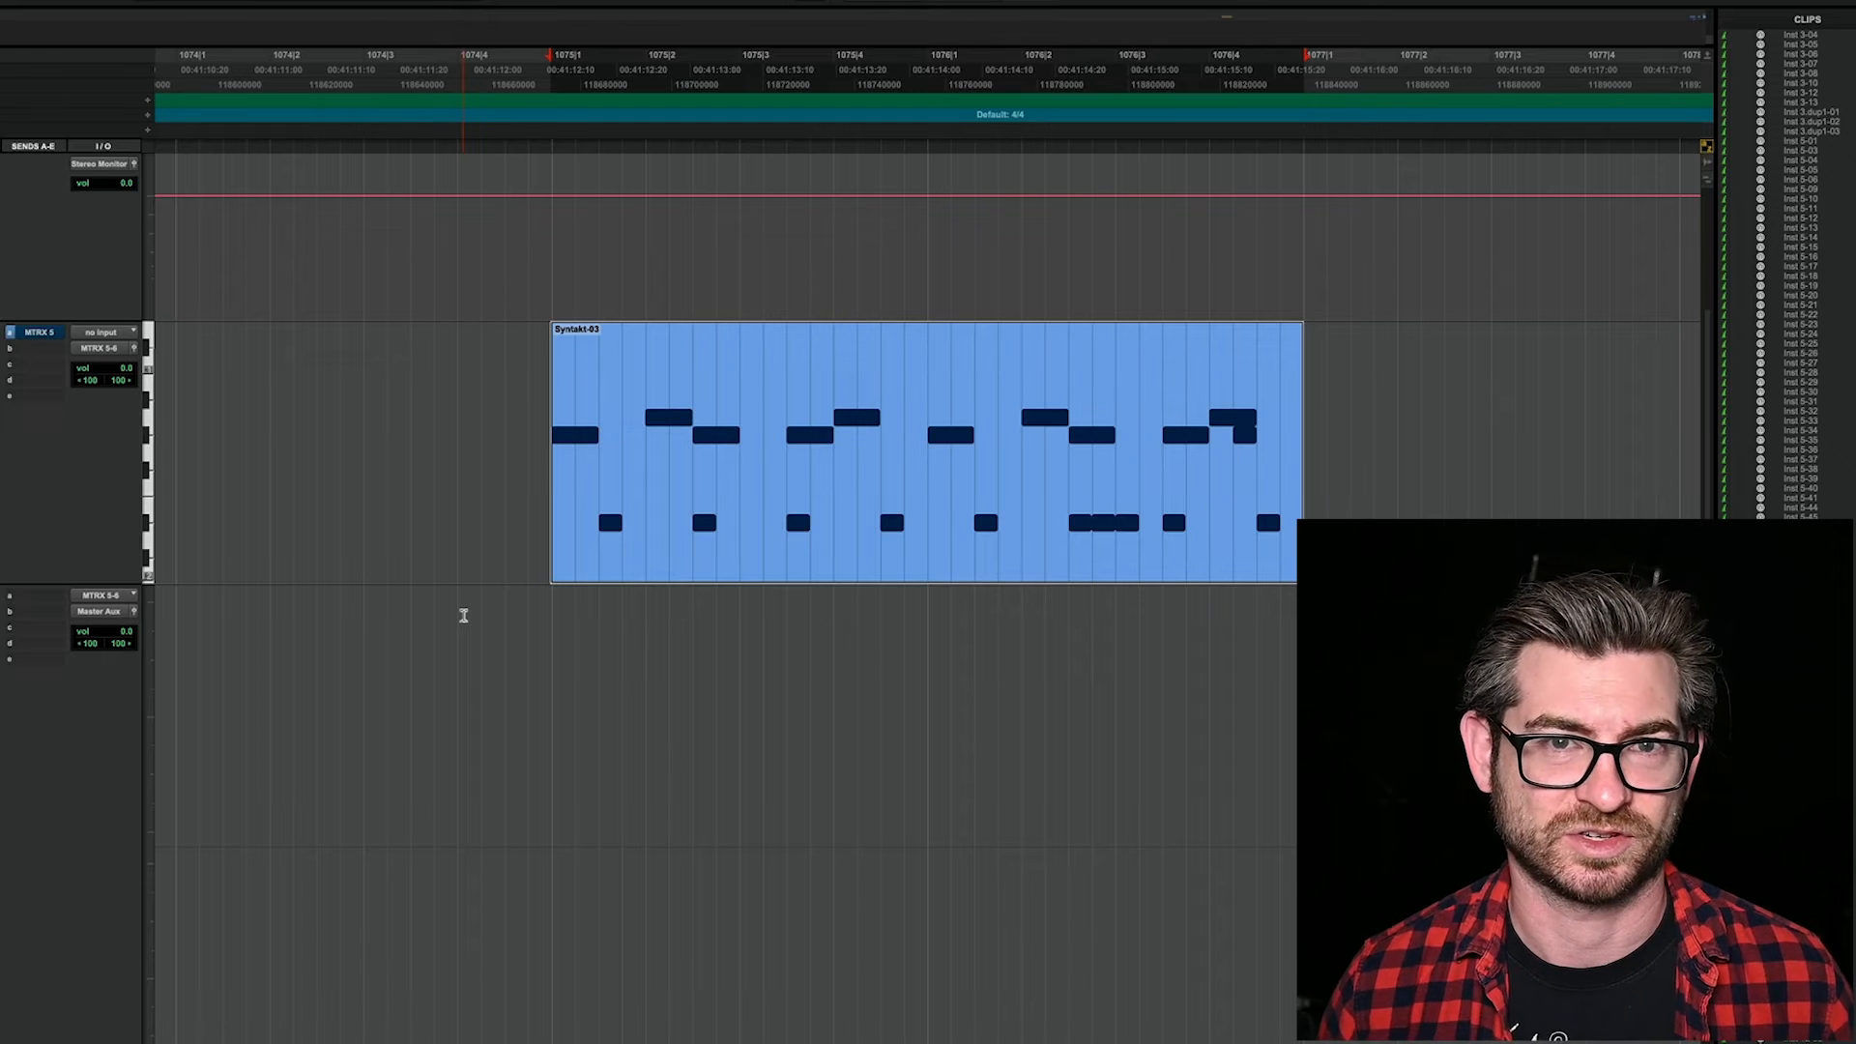
Step: With the Syntakt-03 clip playing, switch to H90 Control and load the Polyphony pitch preset into slot A of program 09
{"action": "key", "text": "space"}
{"action": "key", "text": "super+Tab"}
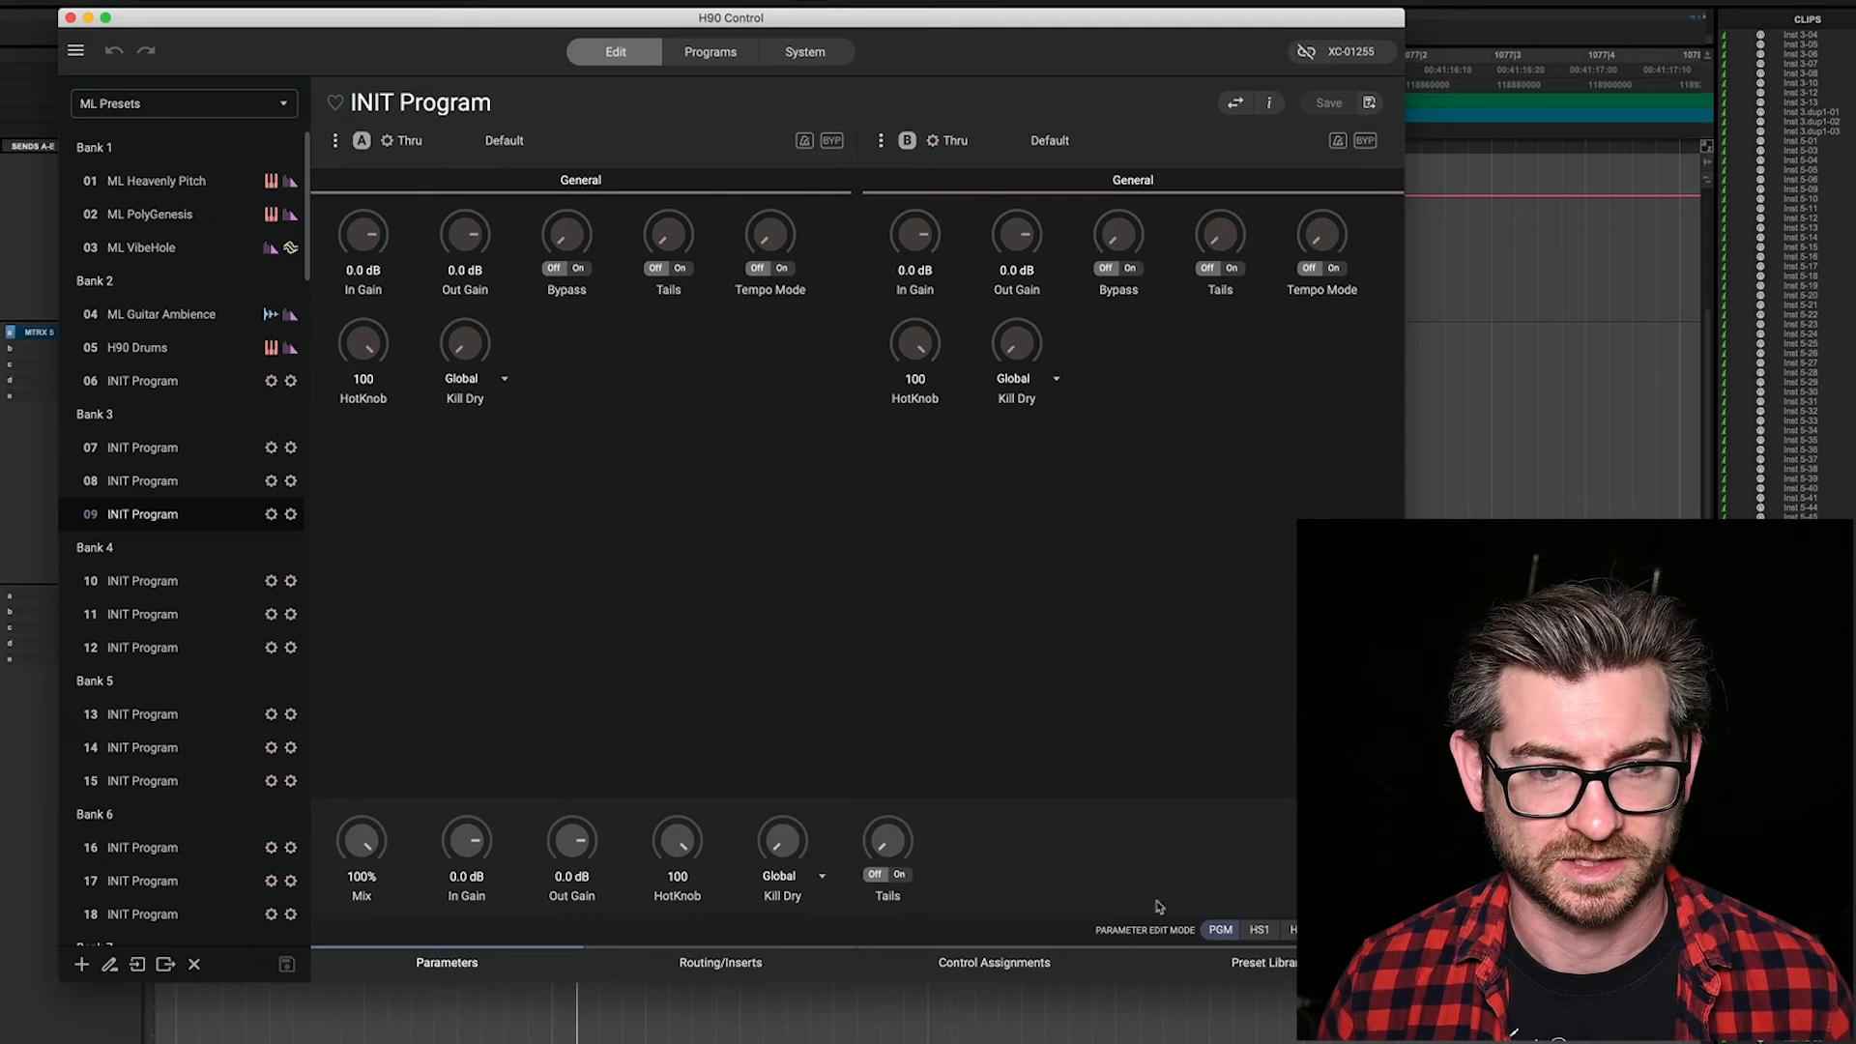
{"action": "left_click", "coordinate": [1286, 964]}
{"action": "left_click", "coordinate": [594, 136]}
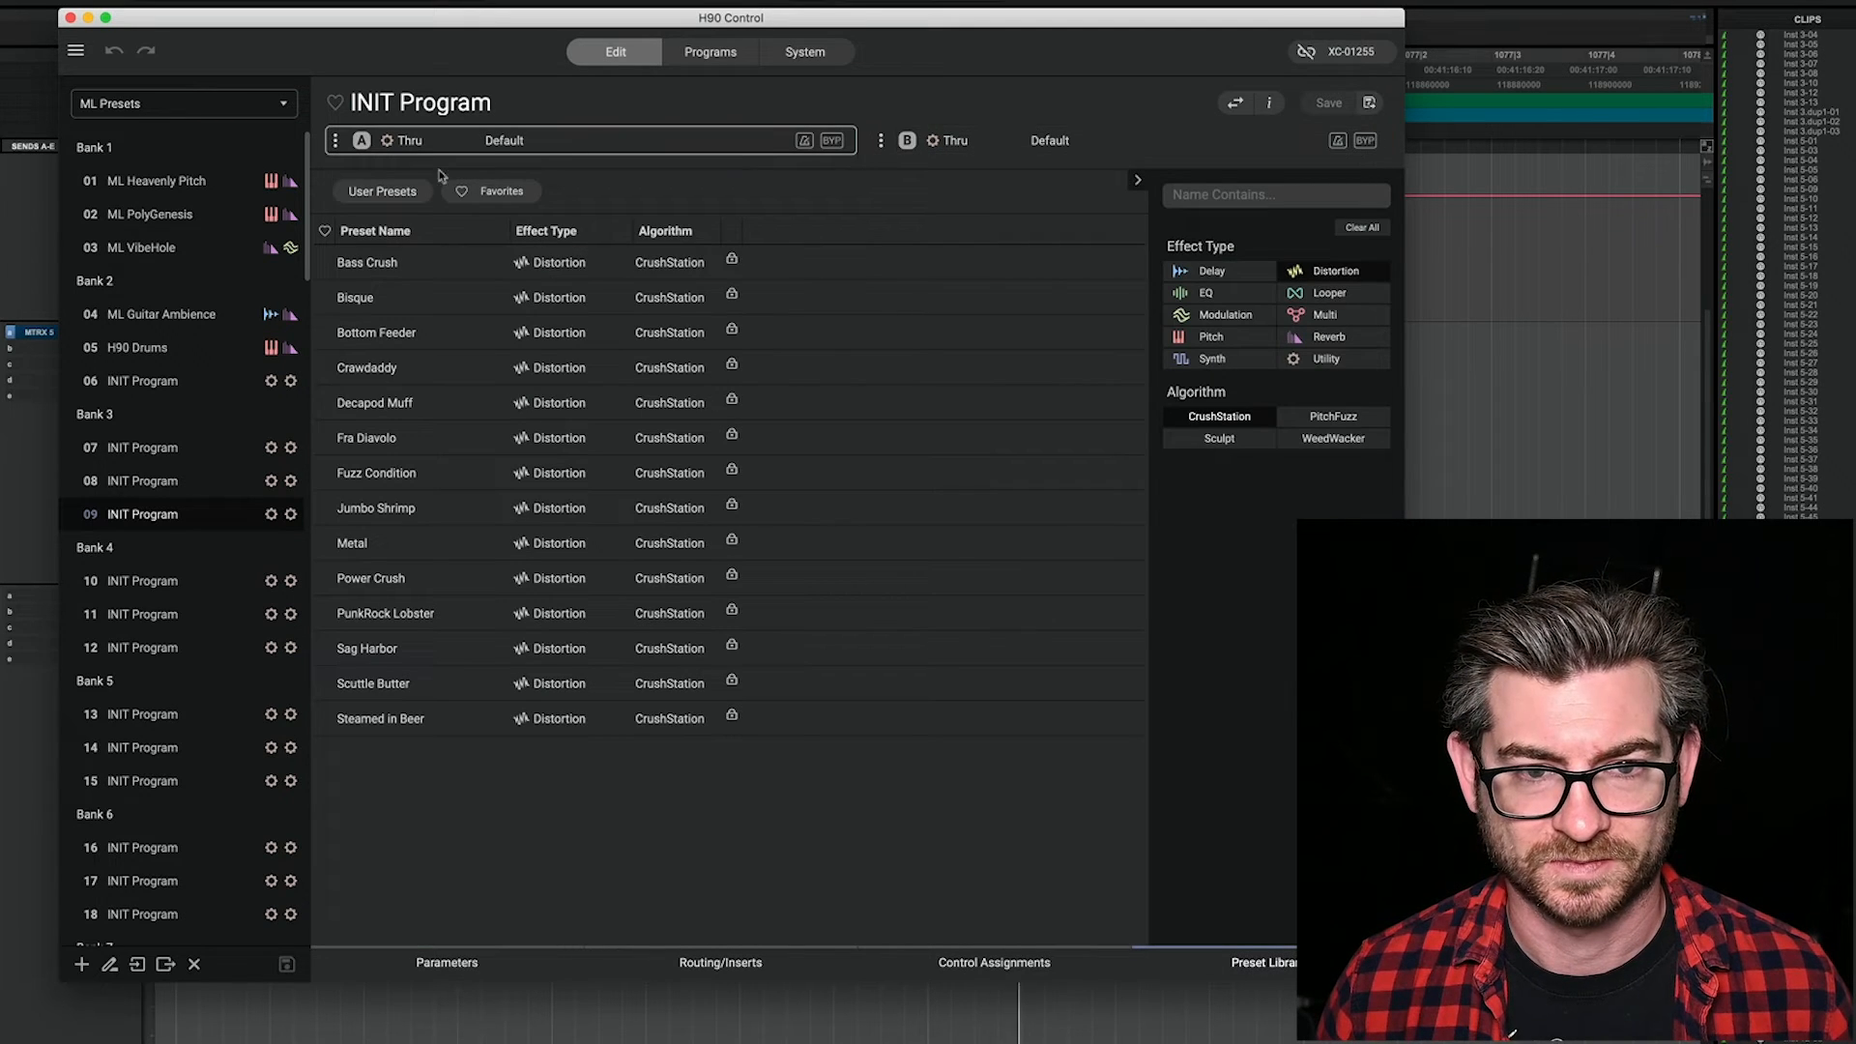
{"action": "left_click", "coordinate": [1224, 339]}
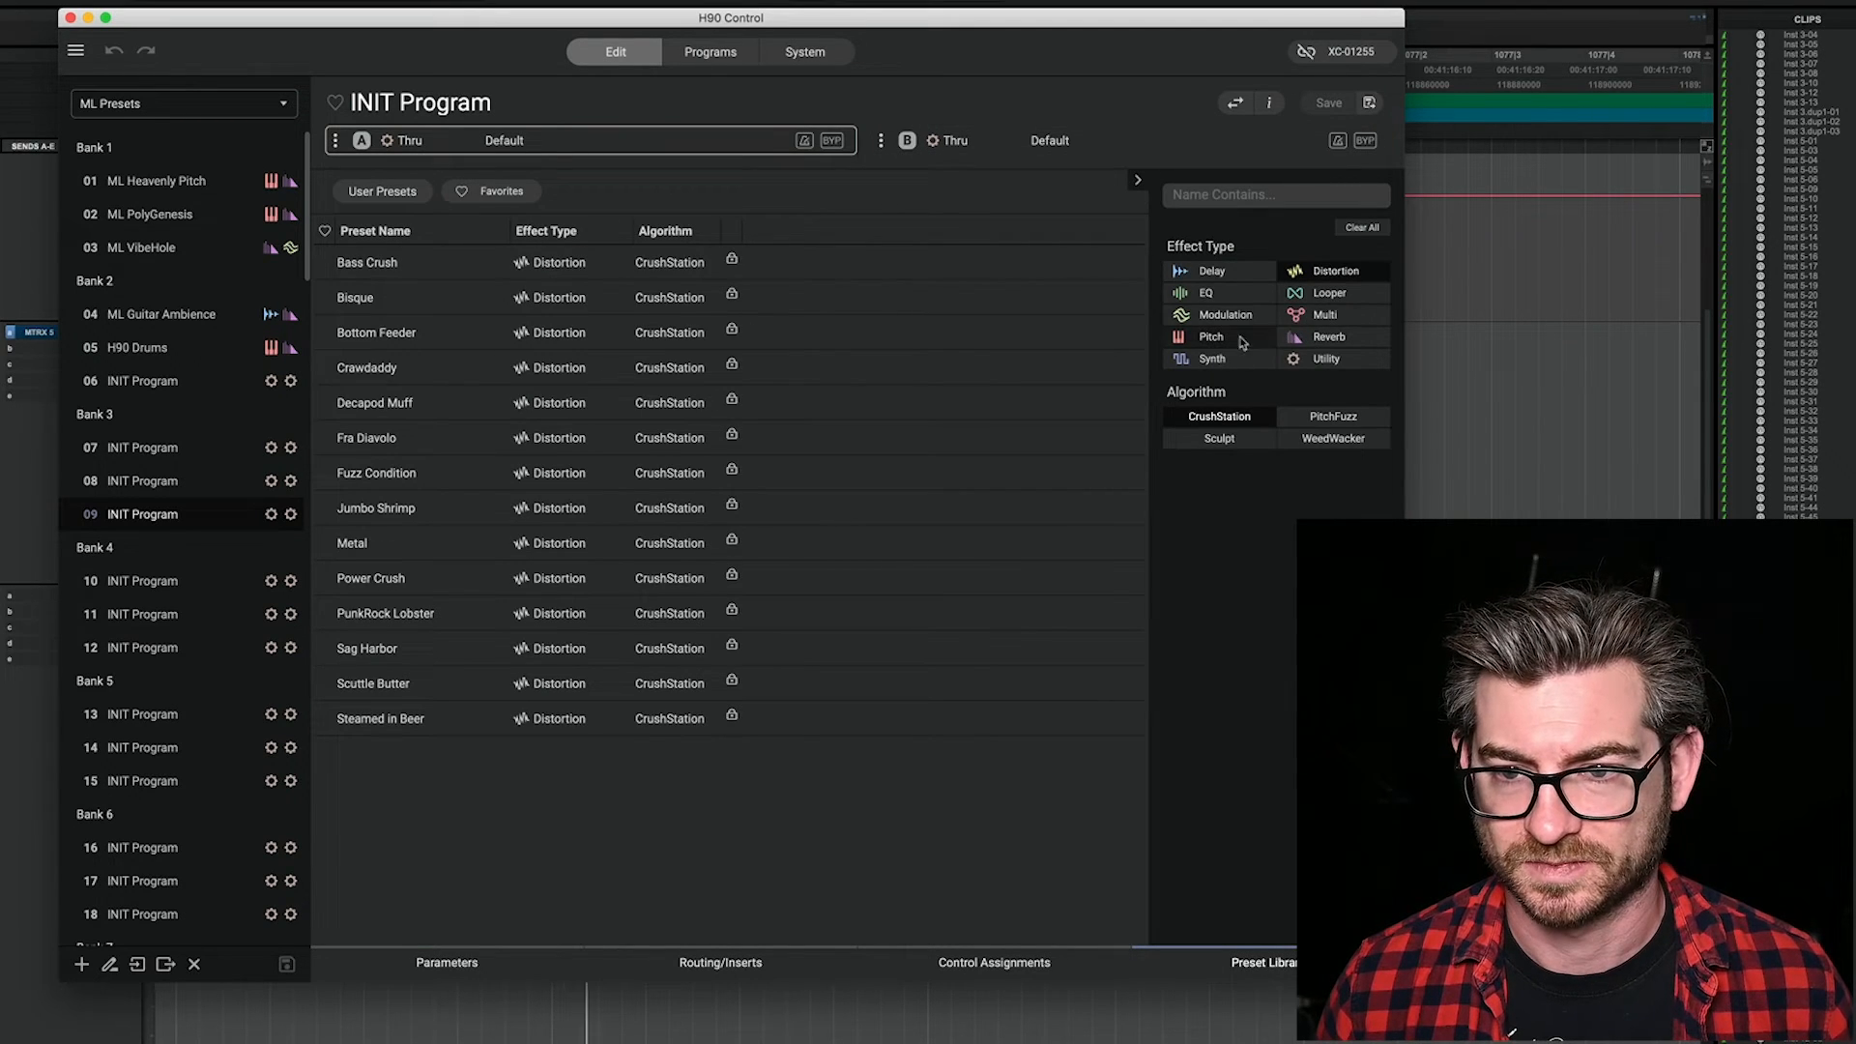
{"action": "left_click", "coordinate": [1335, 272]}
{"action": "left_click", "coordinate": [1220, 505]}
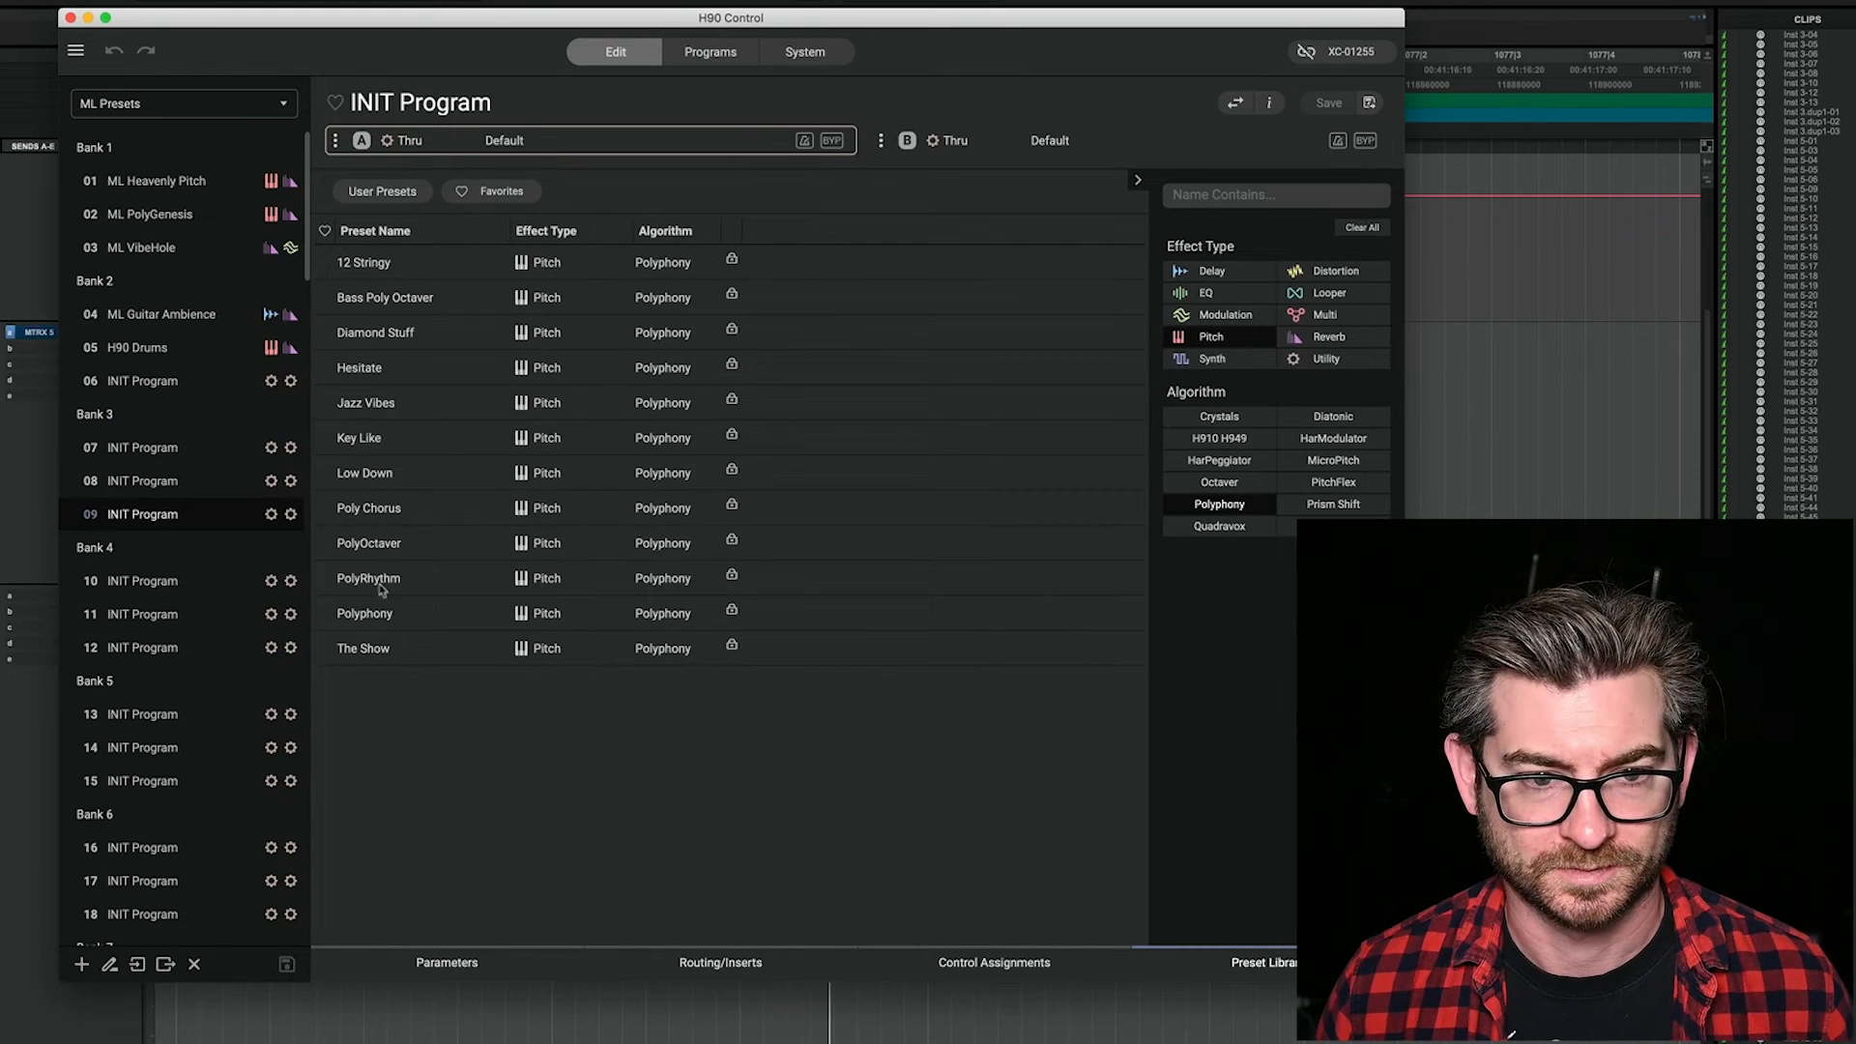
{"action": "double_click", "coordinate": [364, 613]}
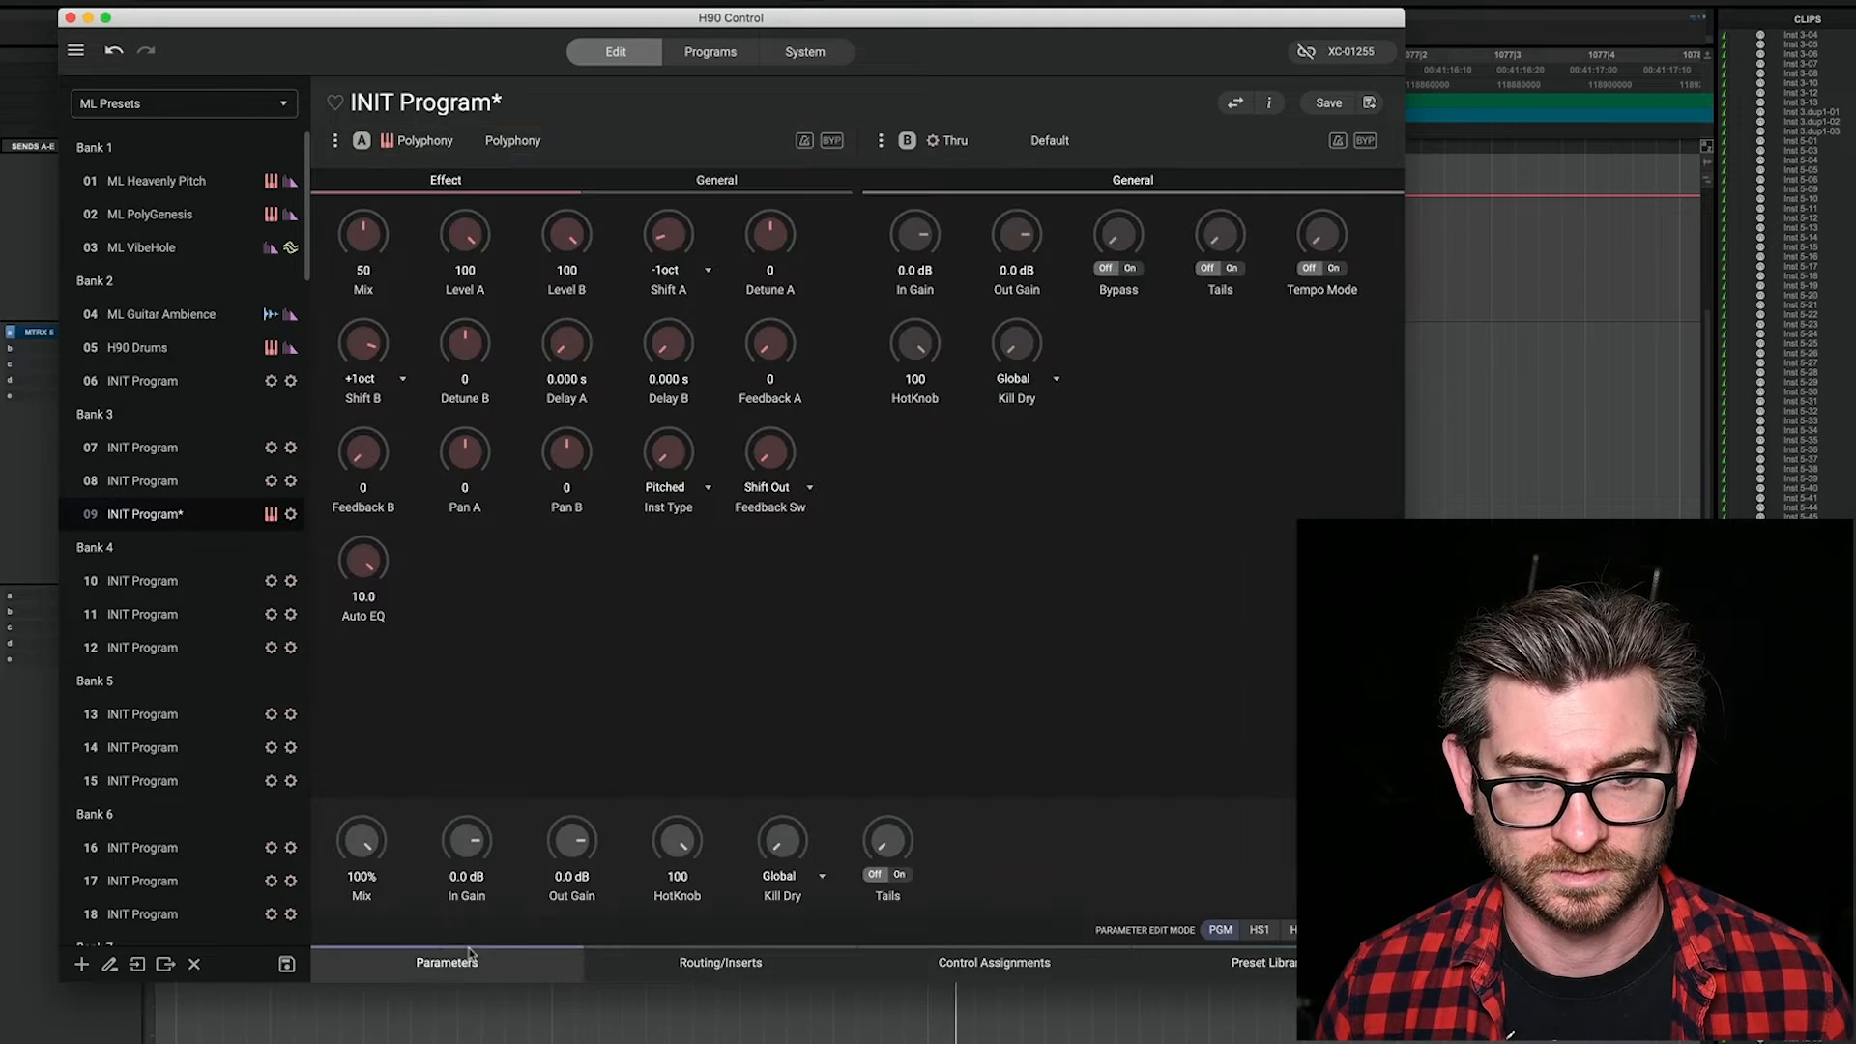
{"action": "left_click", "coordinate": [470, 956]}
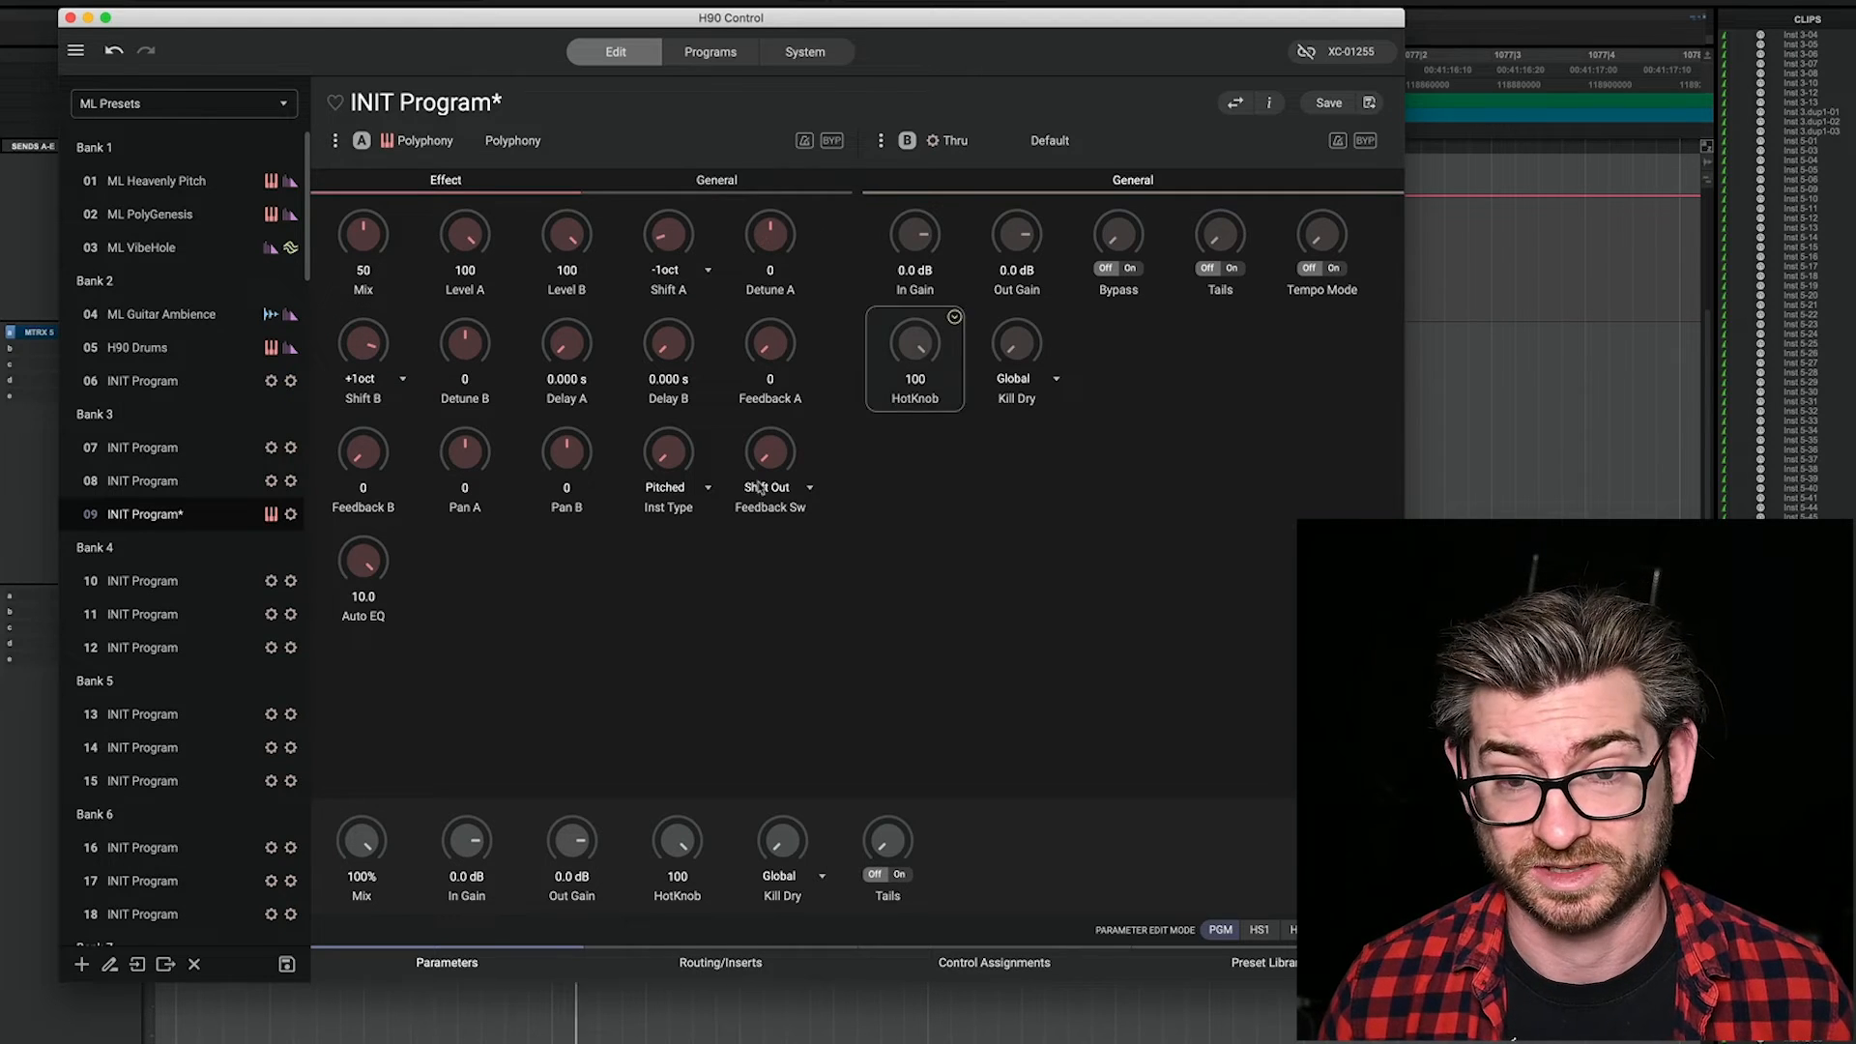
Step: Set Polyphony's Pan A to -100, Pan B to 100 and Inst Type to Percussive
{"action": "left_click_drag", "start_coordinate": [468, 459], "coordinate": [482, 818]}
{"action": "left_click_drag", "start_coordinate": [578, 464], "coordinate": [605, 123]}
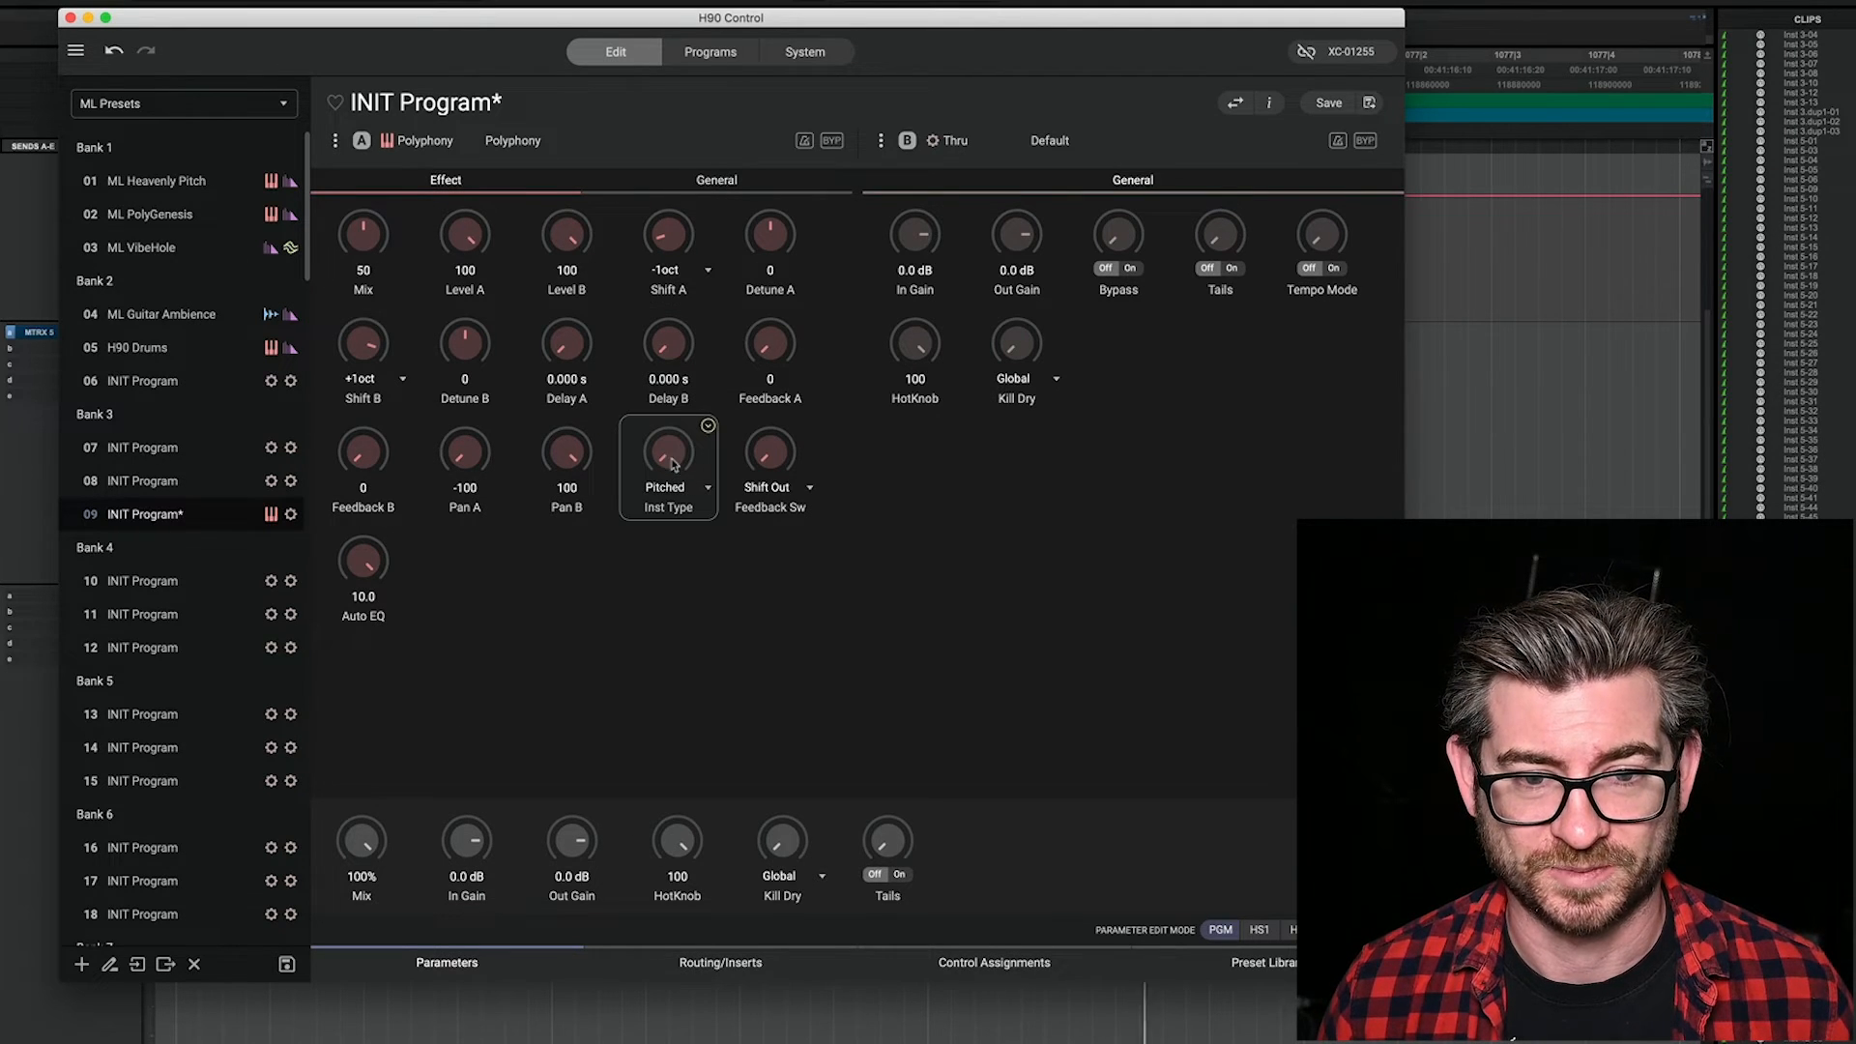
{"action": "left_click_drag", "start_coordinate": [674, 464], "coordinate": [674, 452]}
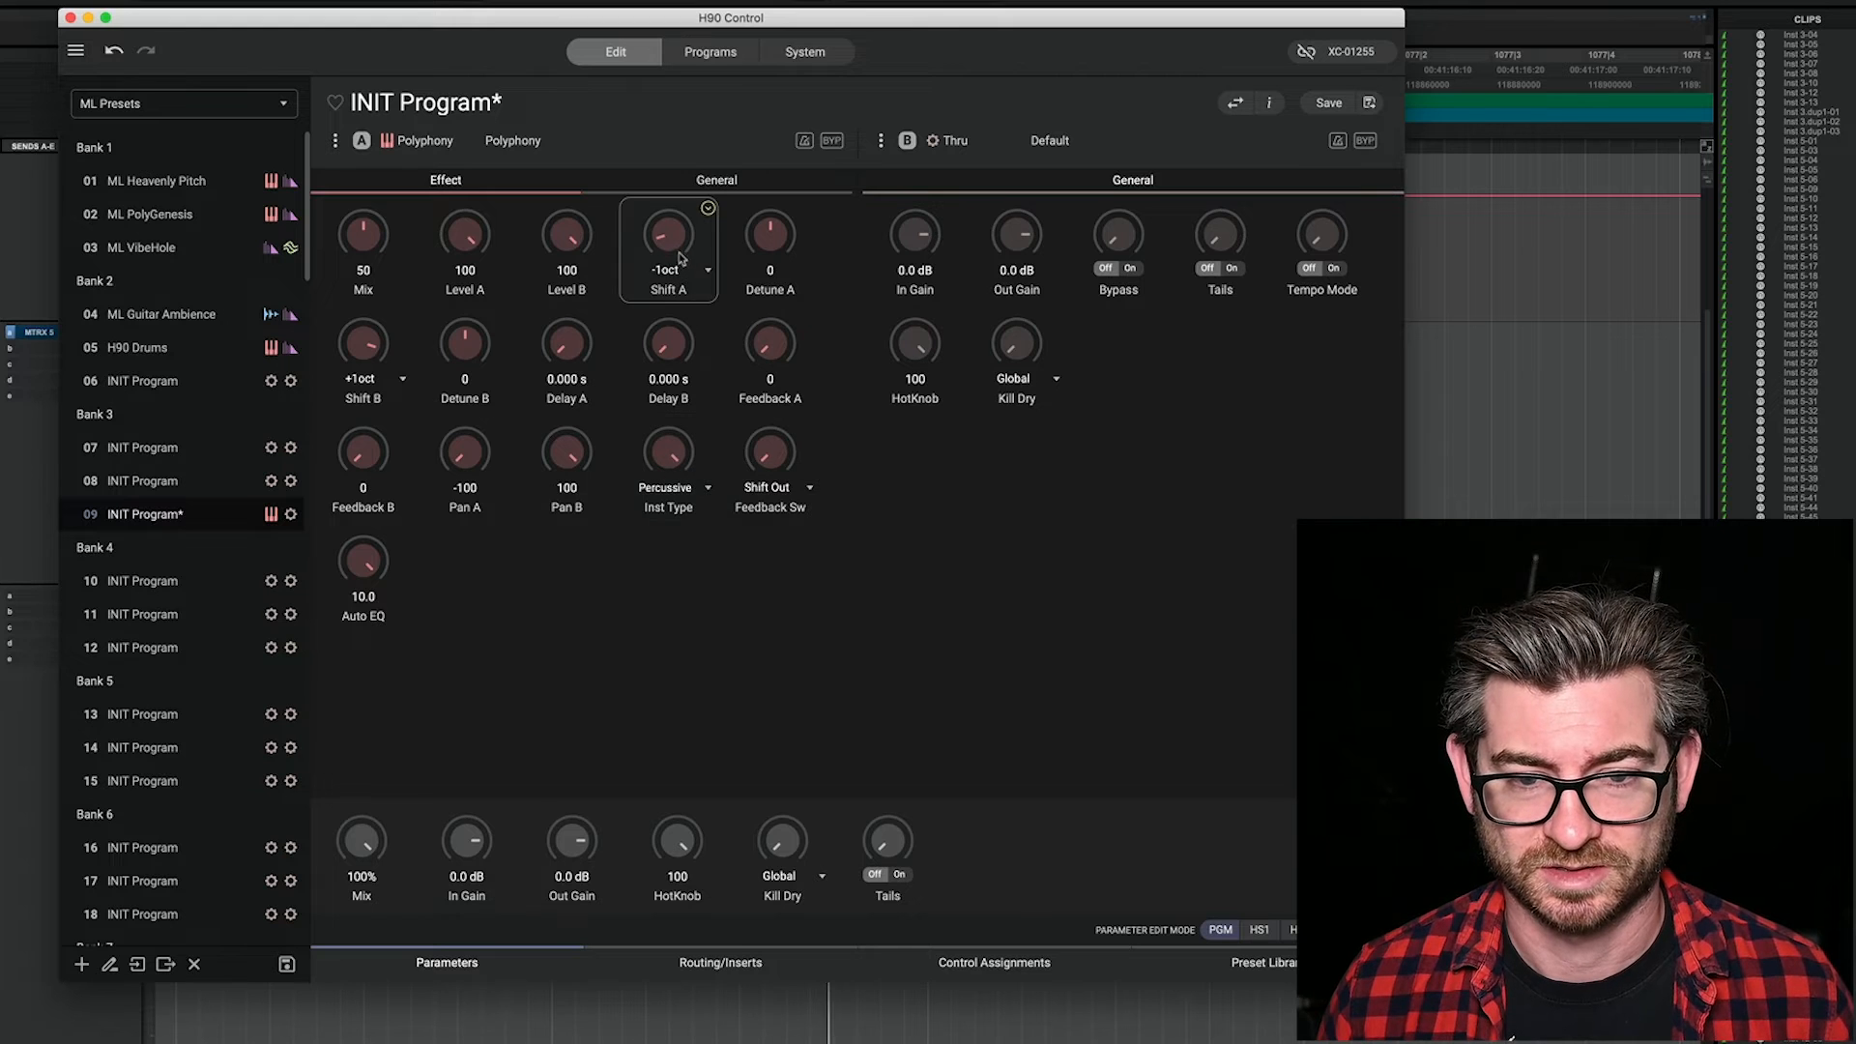
Step: Set Polyphony's Mix to 100 and both Shift A and Shift B to +P5
{"action": "left_click_drag", "start_coordinate": [365, 241], "coordinate": [367, 58]}
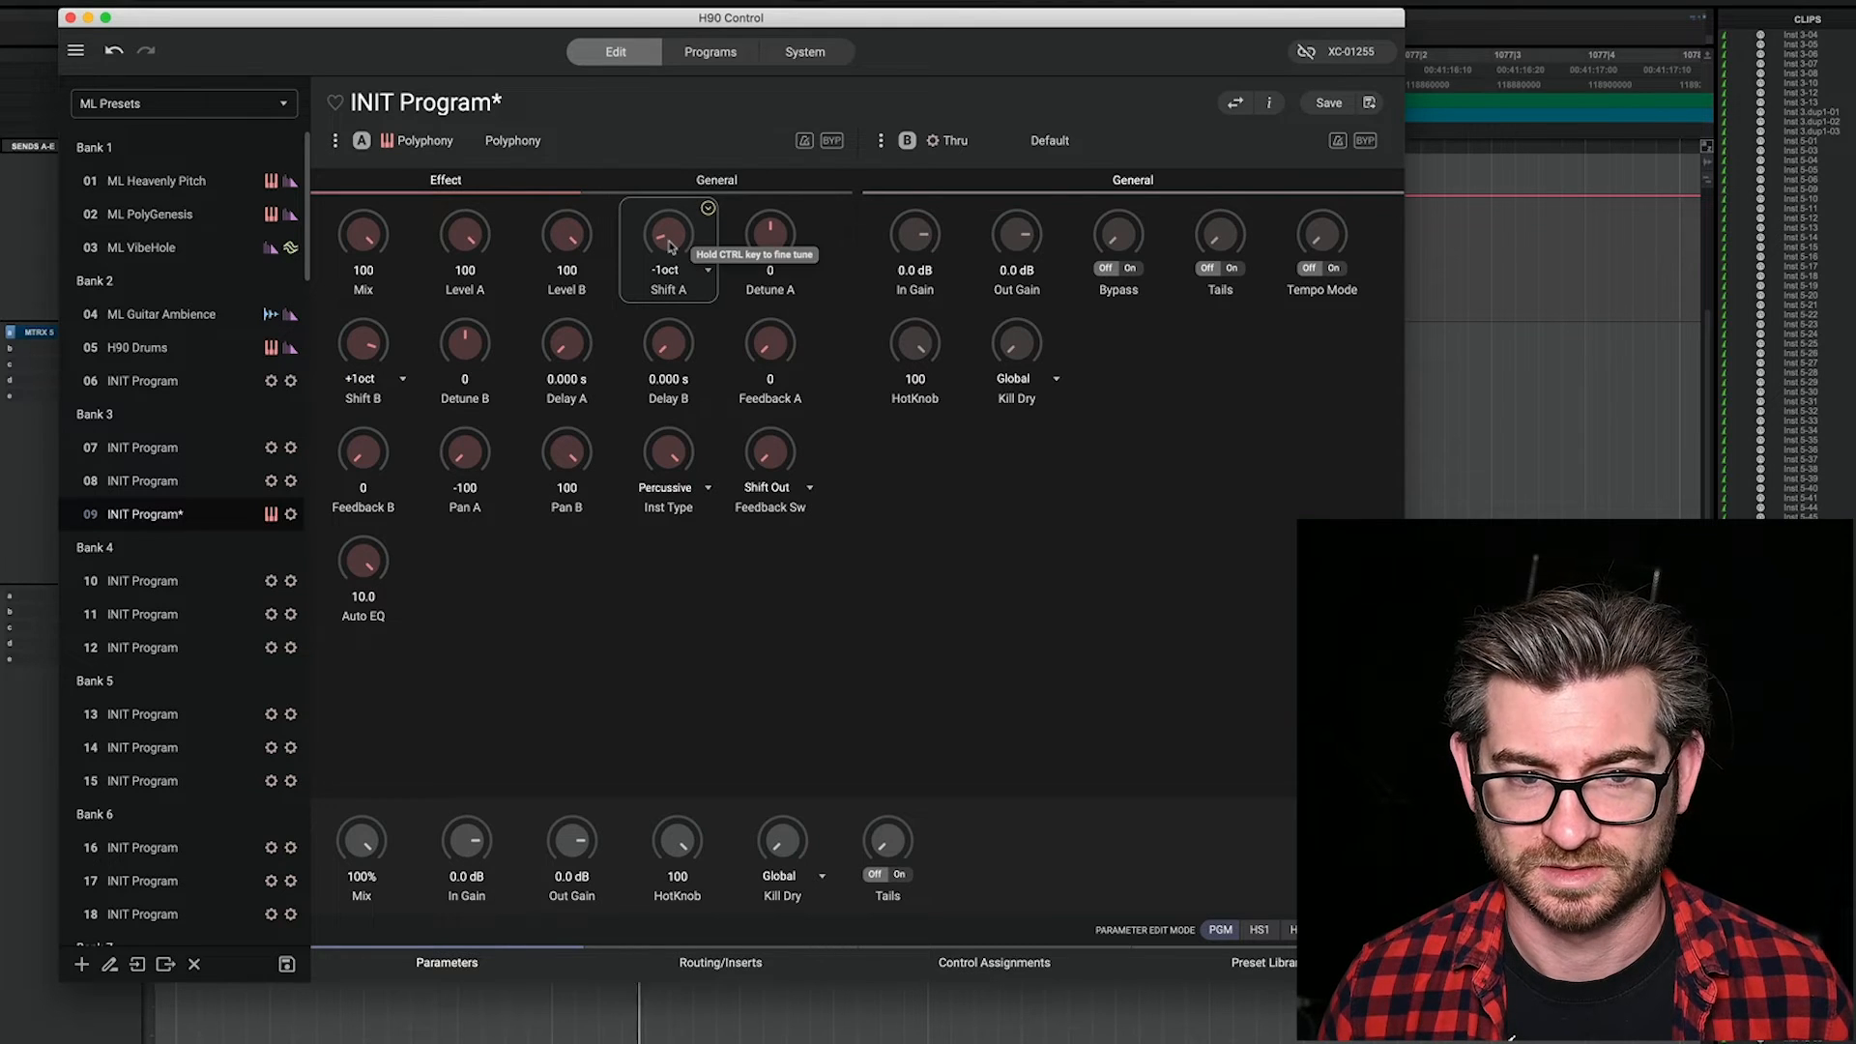
{"action": "left_click_drag", "start_coordinate": [670, 247], "coordinate": [705, 107]}
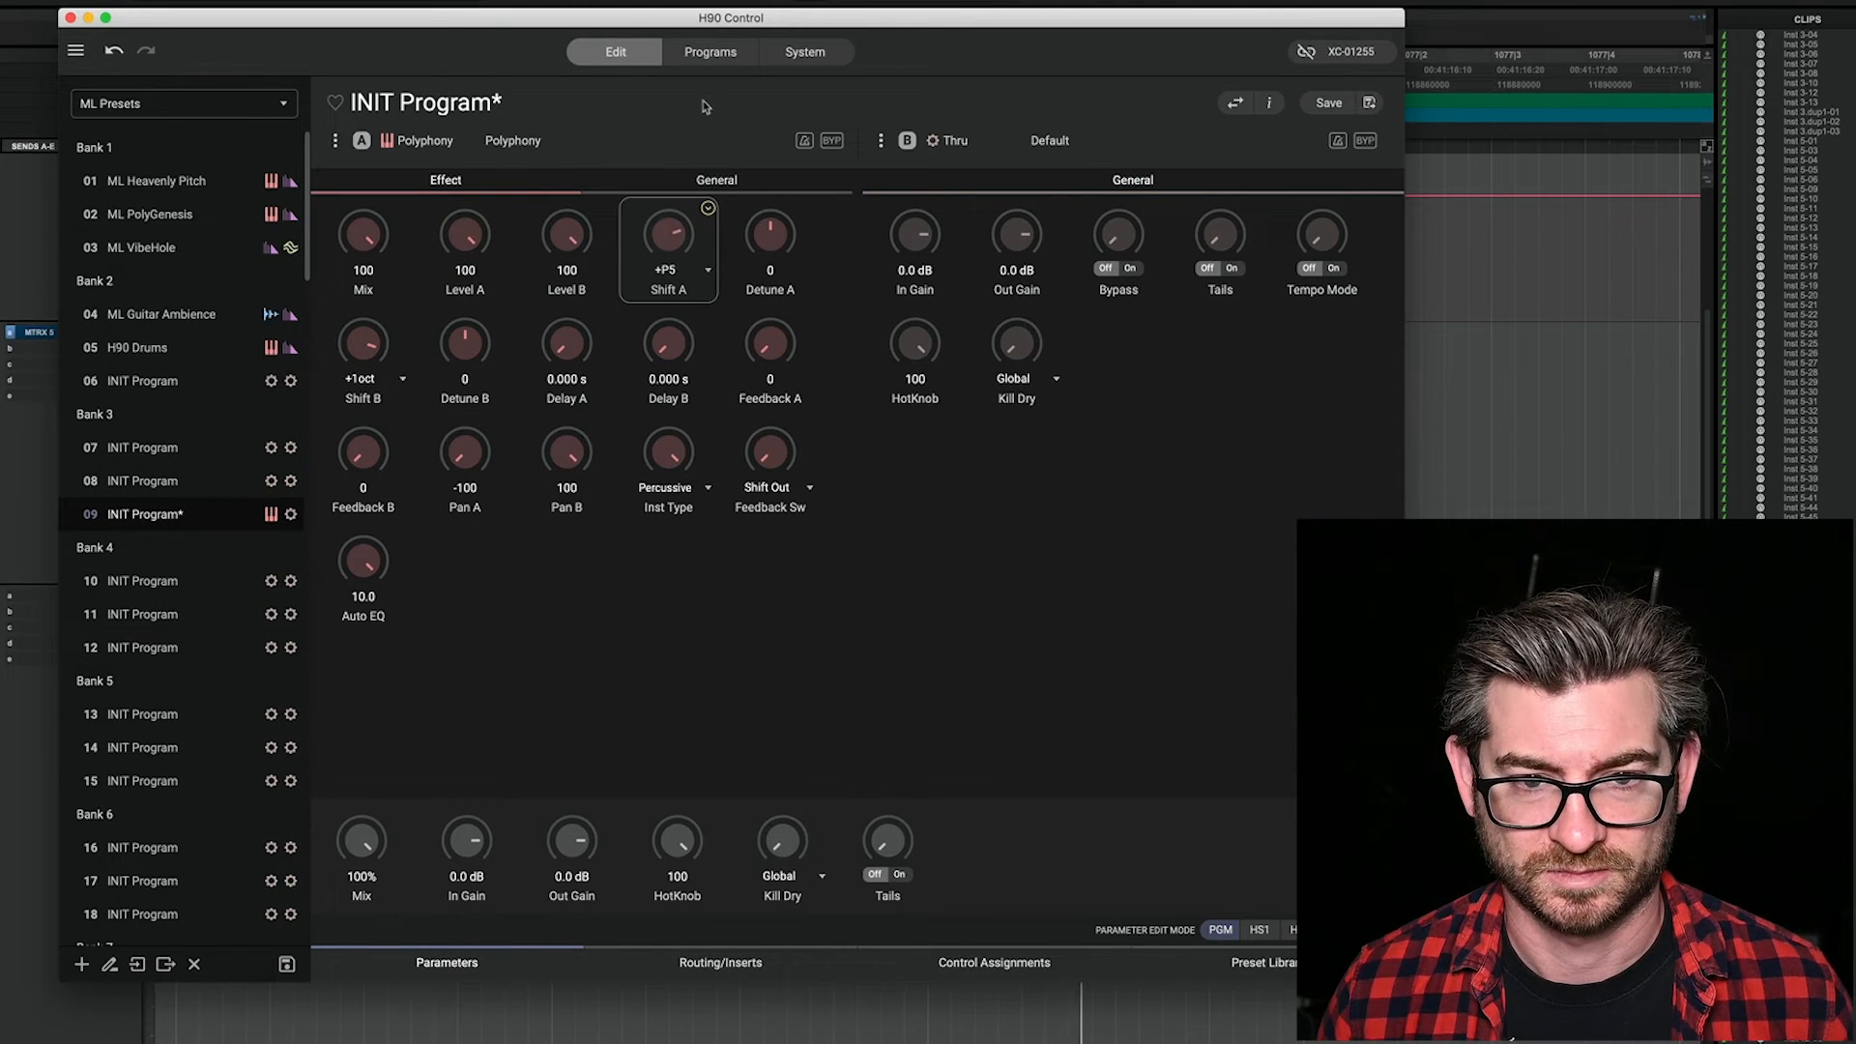
{"action": "left_click_drag", "start_coordinate": [372, 351], "coordinate": [370, 390]}
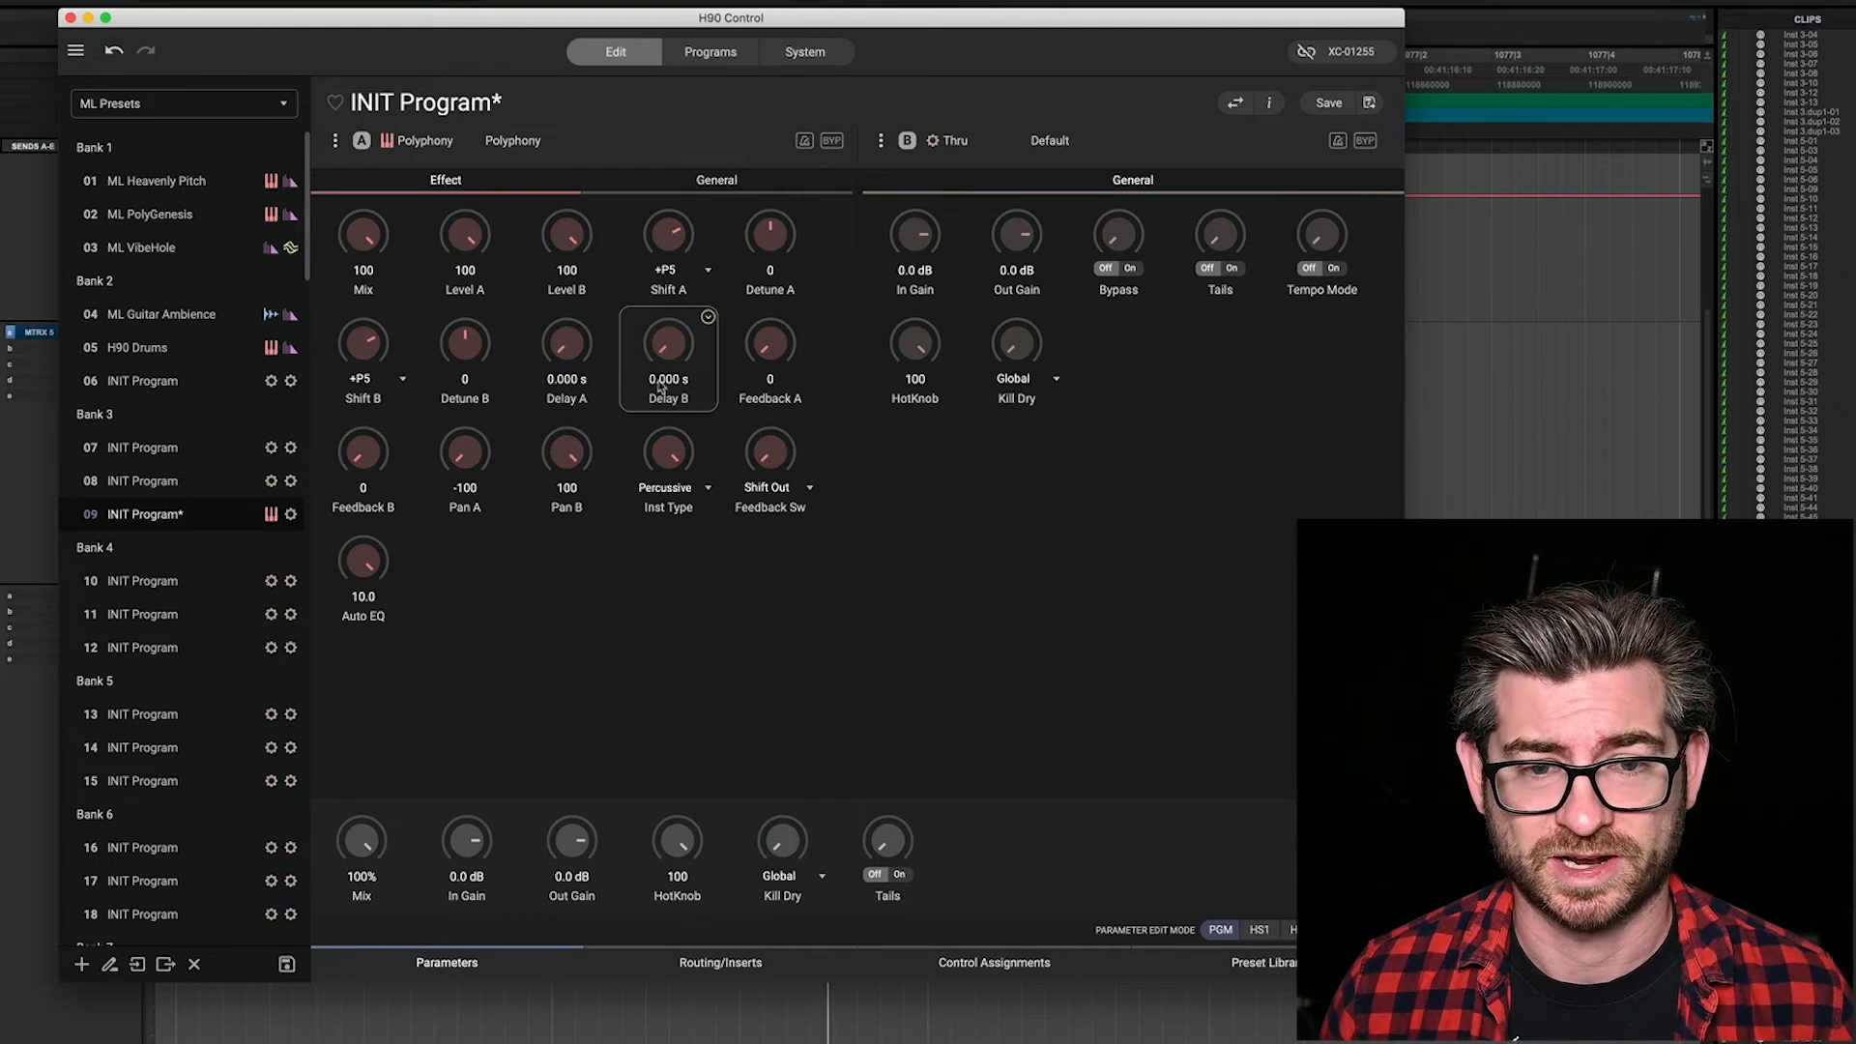
Step: Turn on Tempo Mode for Polyphony, then set Delay A to 1/4 and Delay B to Dotted 1/8
{"action": "left_click", "coordinate": [709, 189]}
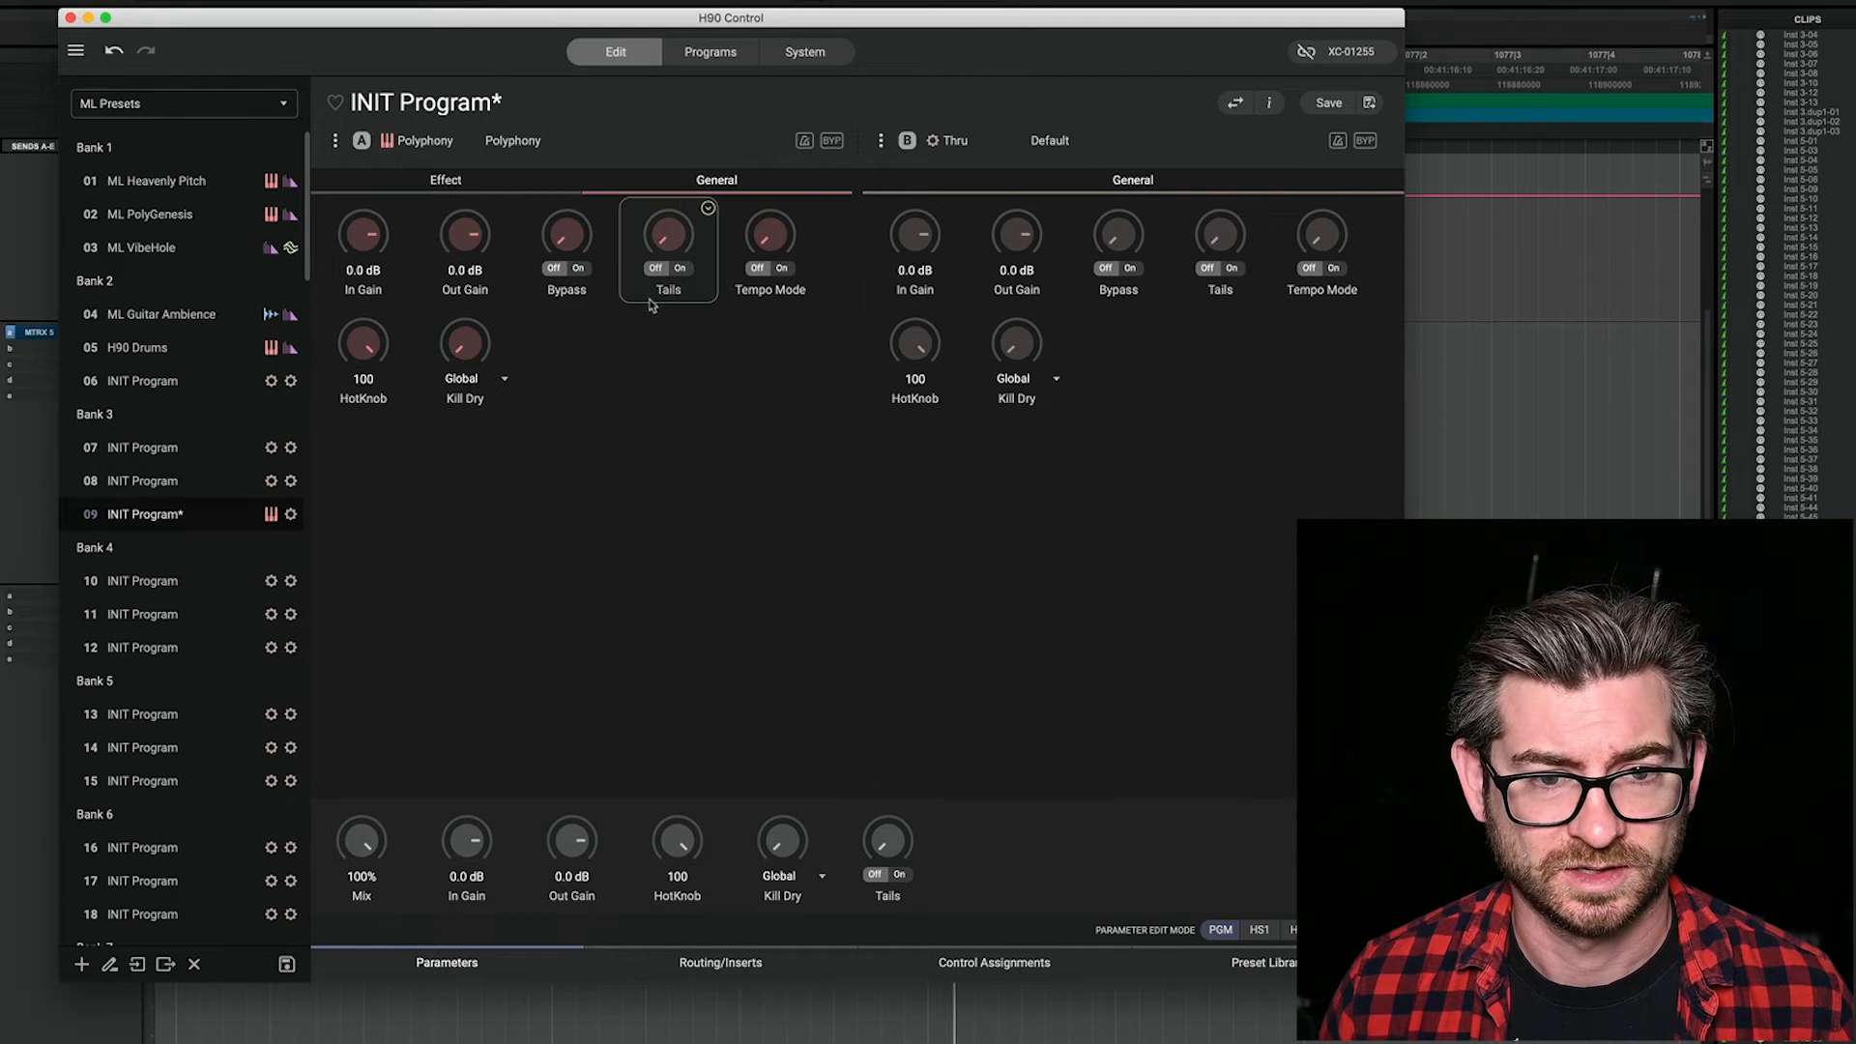
{"action": "left_click", "coordinate": [777, 271]}
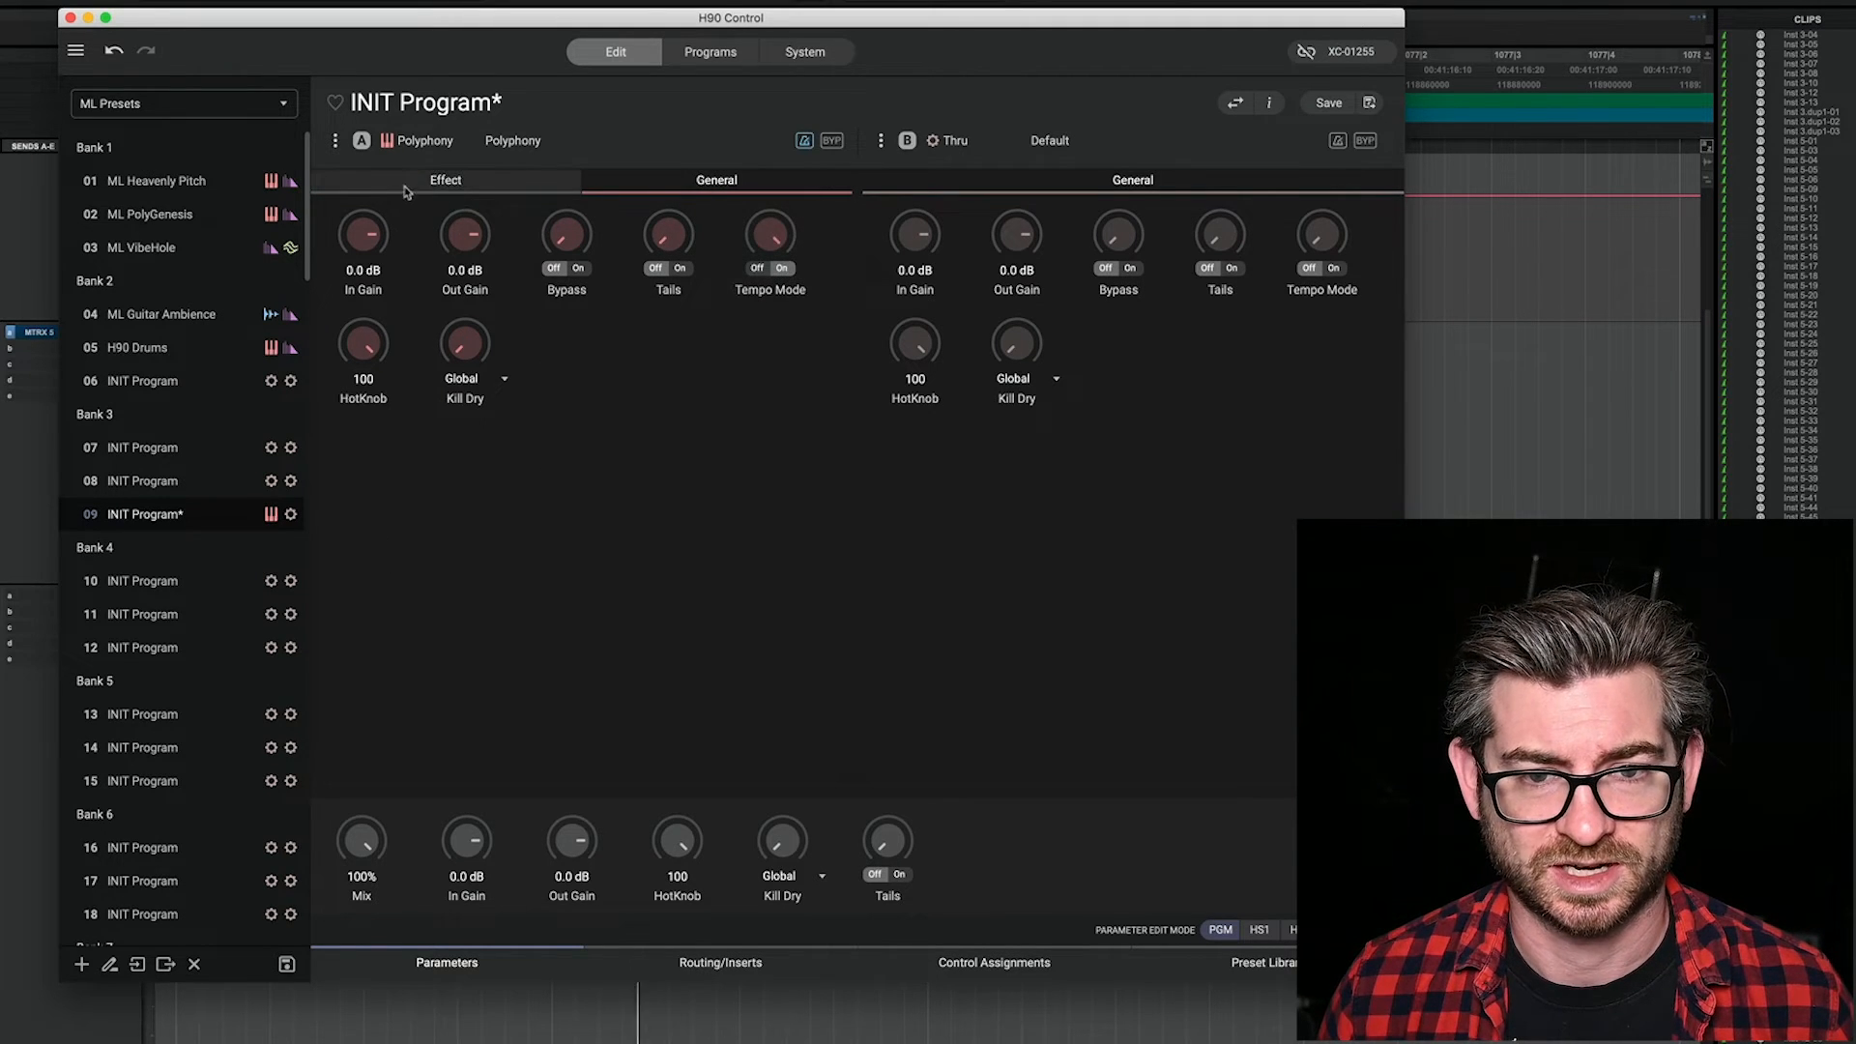
{"action": "left_click", "coordinate": [475, 189]}
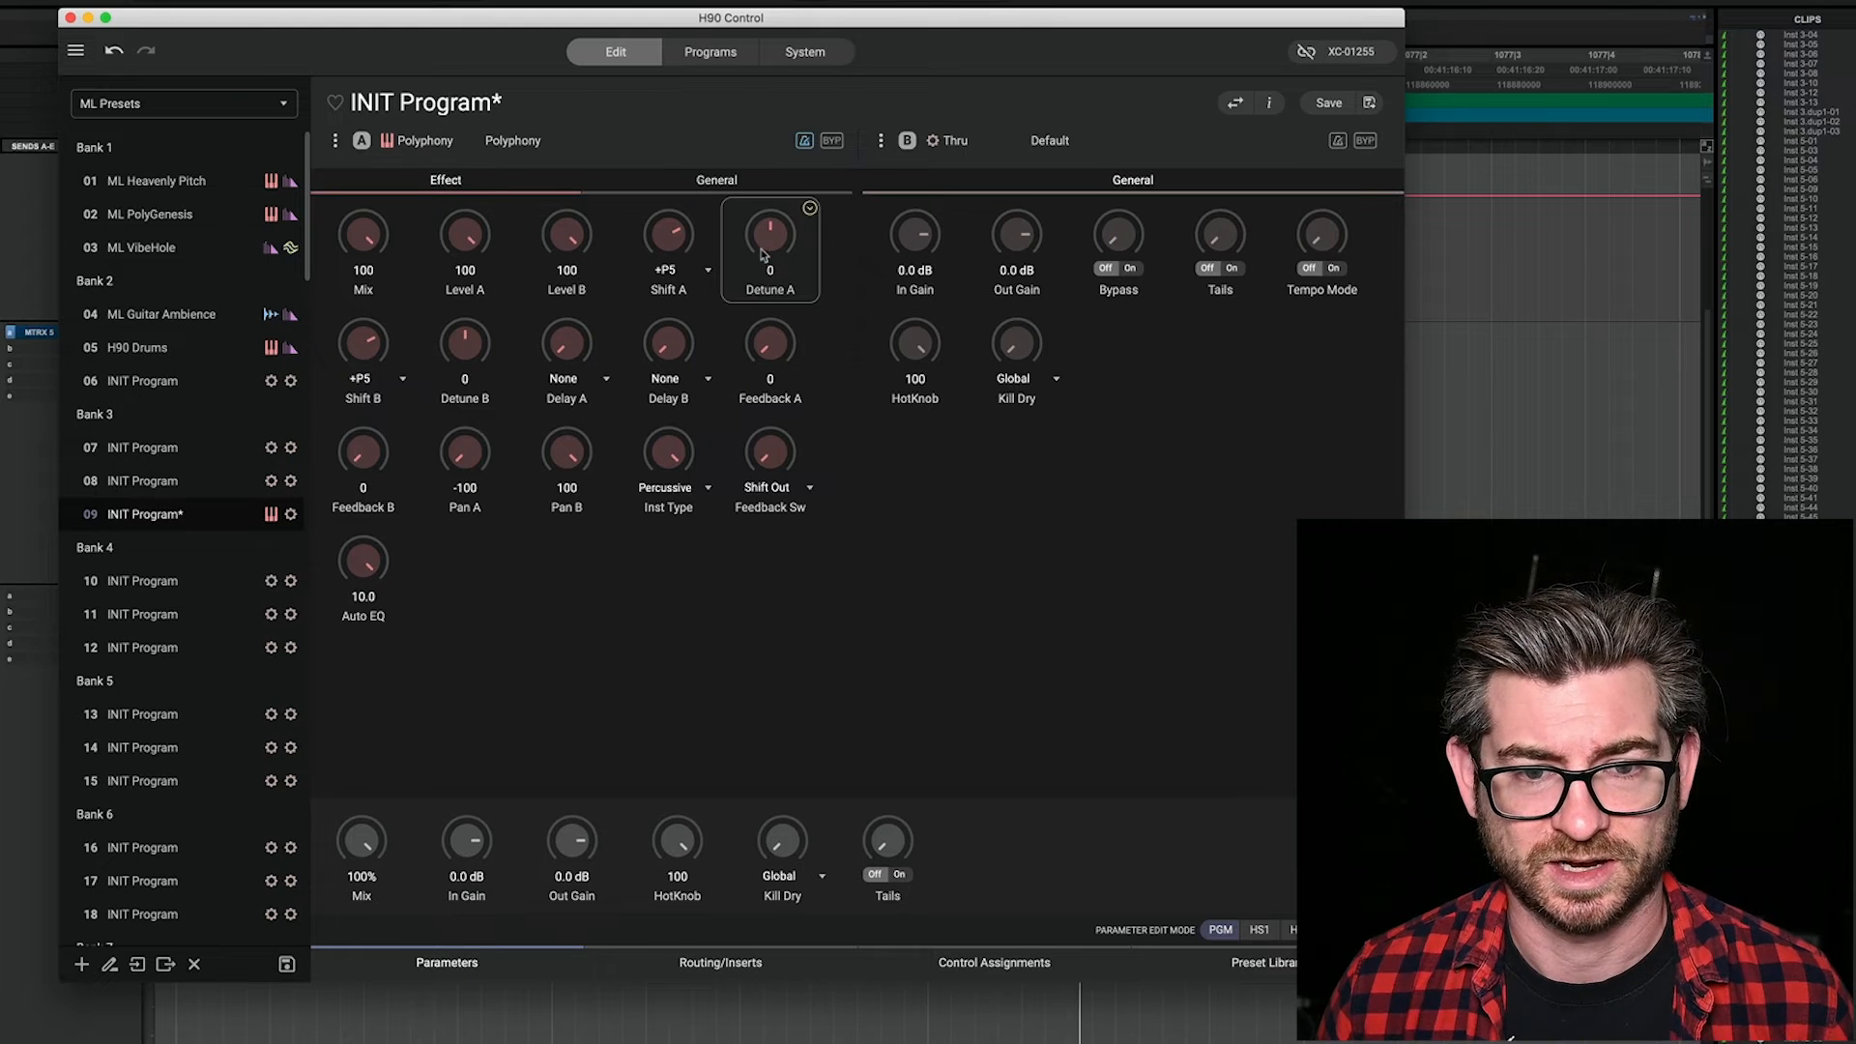
{"action": "left_click_drag", "start_coordinate": [573, 346], "coordinate": [603, 268]}
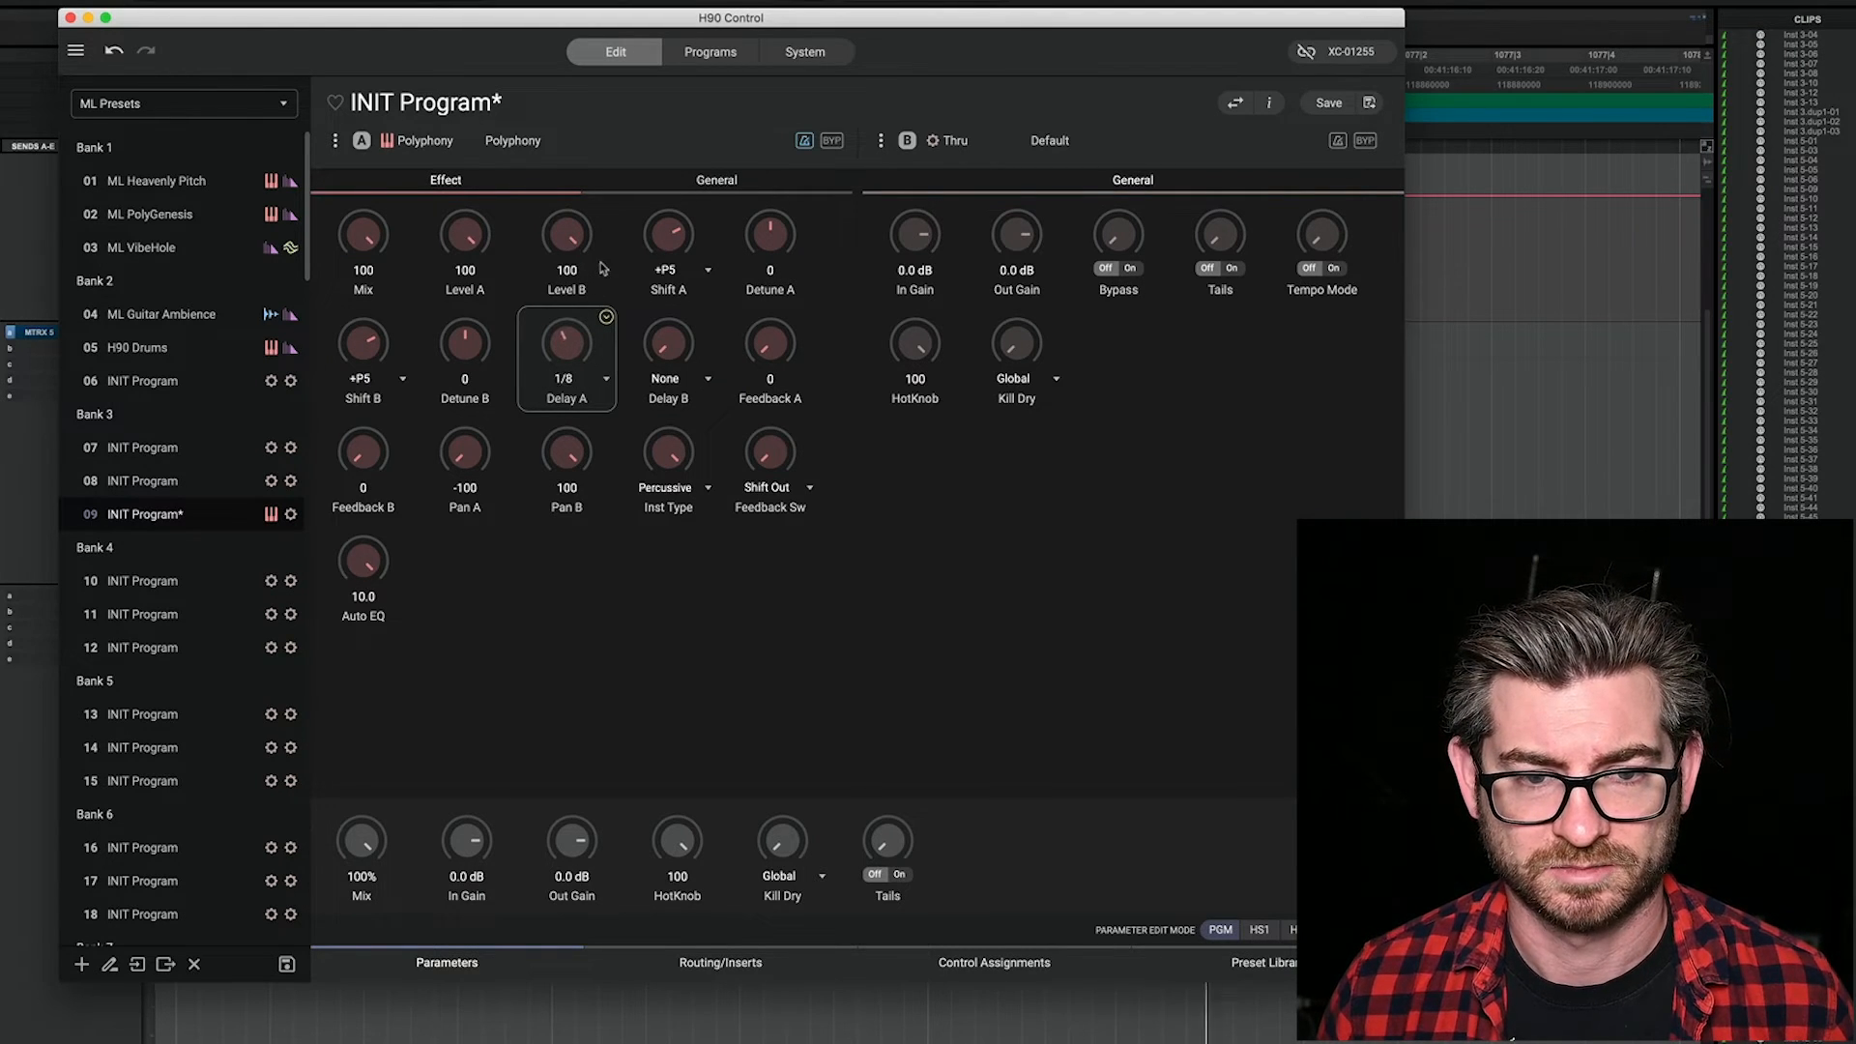
{"action": "left_click_drag", "start_coordinate": [676, 334], "coordinate": [693, 242]}
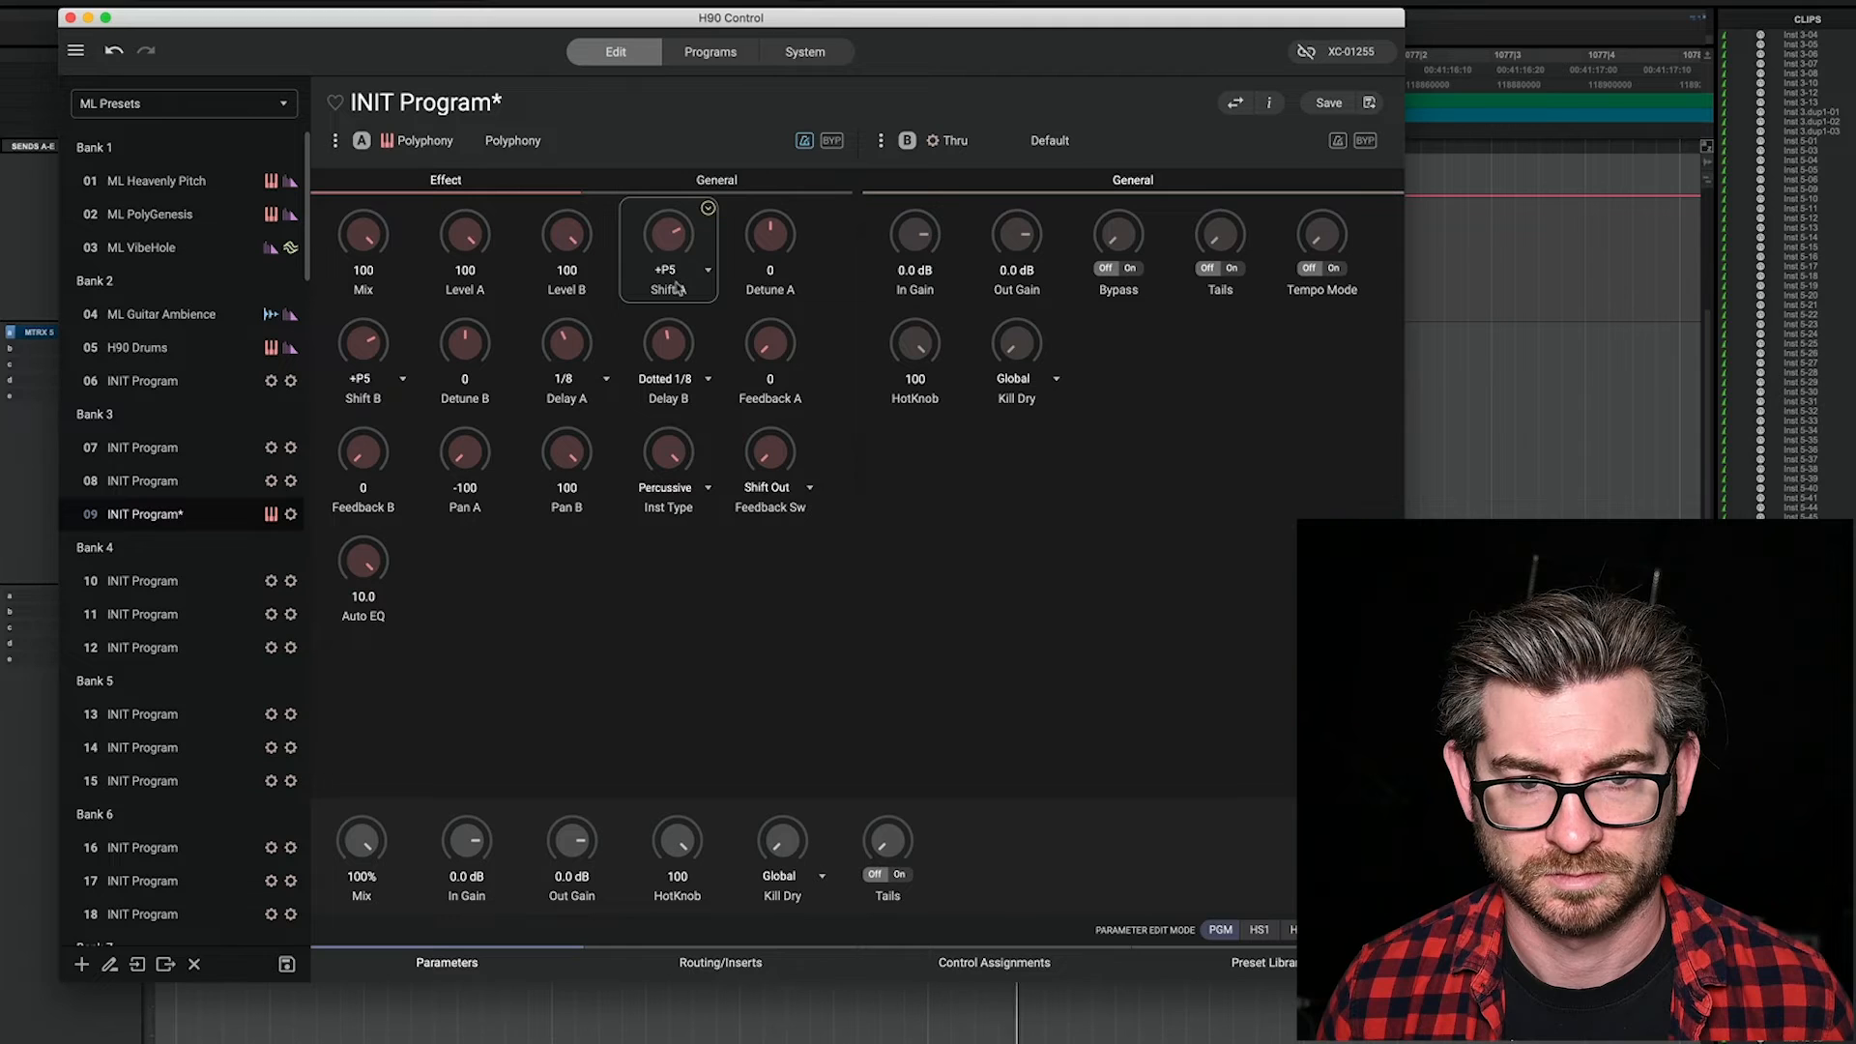
{"action": "left_click_drag", "start_coordinate": [569, 353], "coordinate": [575, 340]}
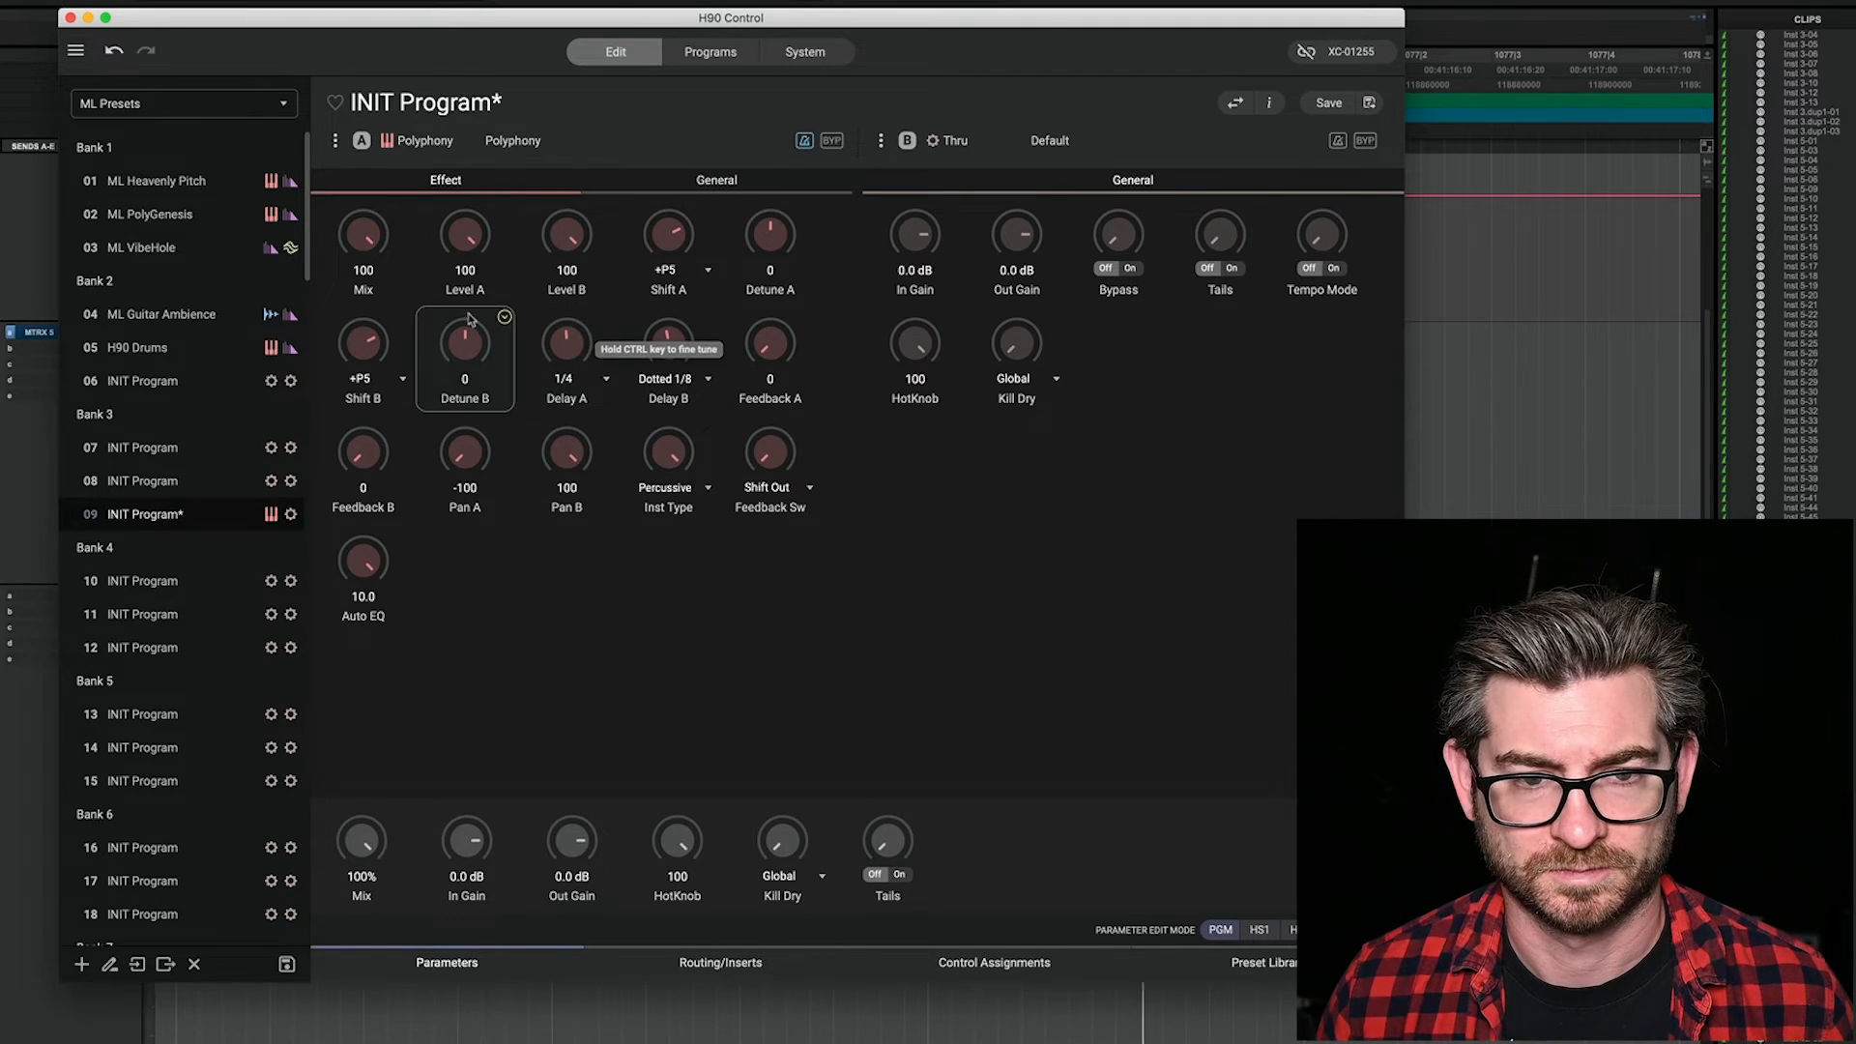
Step: Set Polyphony's Mix to 35 and its Delay A to 1/8
{"action": "left_click_drag", "start_coordinate": [363, 239], "coordinate": [373, 352]}
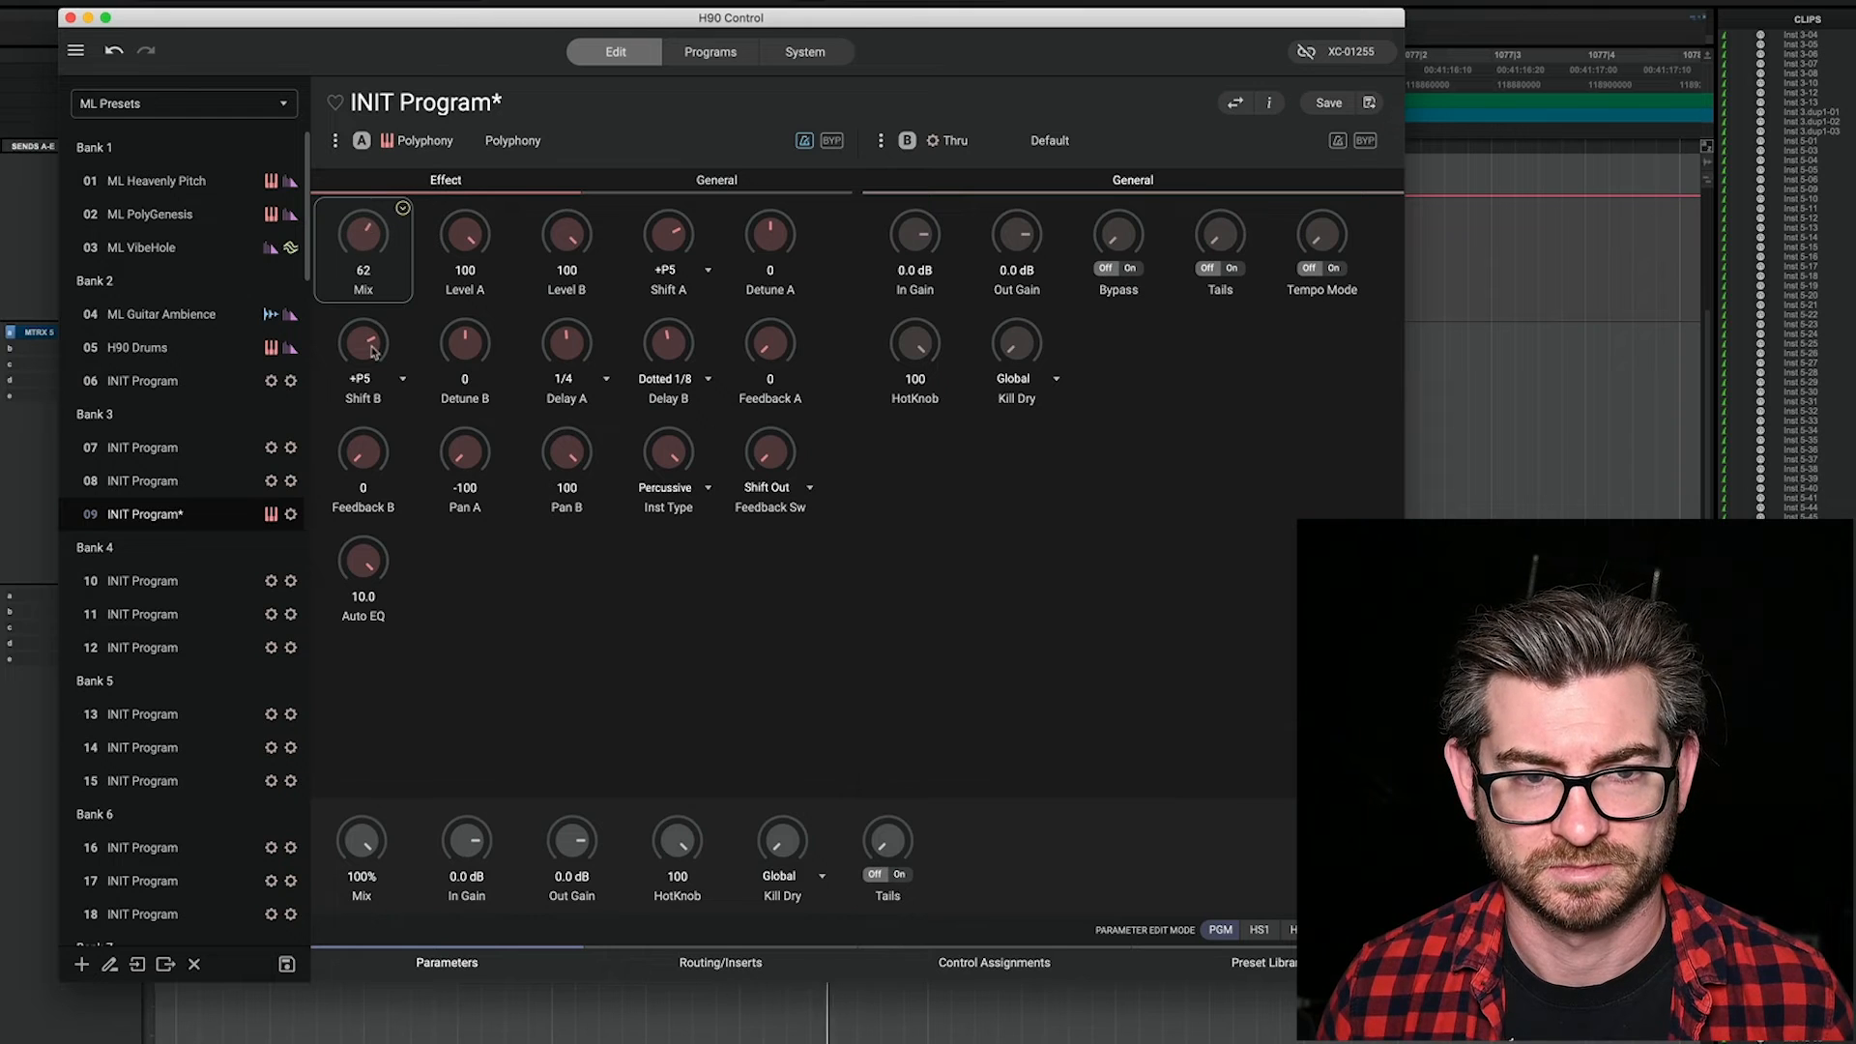
{"action": "left_click_drag", "start_coordinate": [389, 435], "coordinate": [389, 439]}
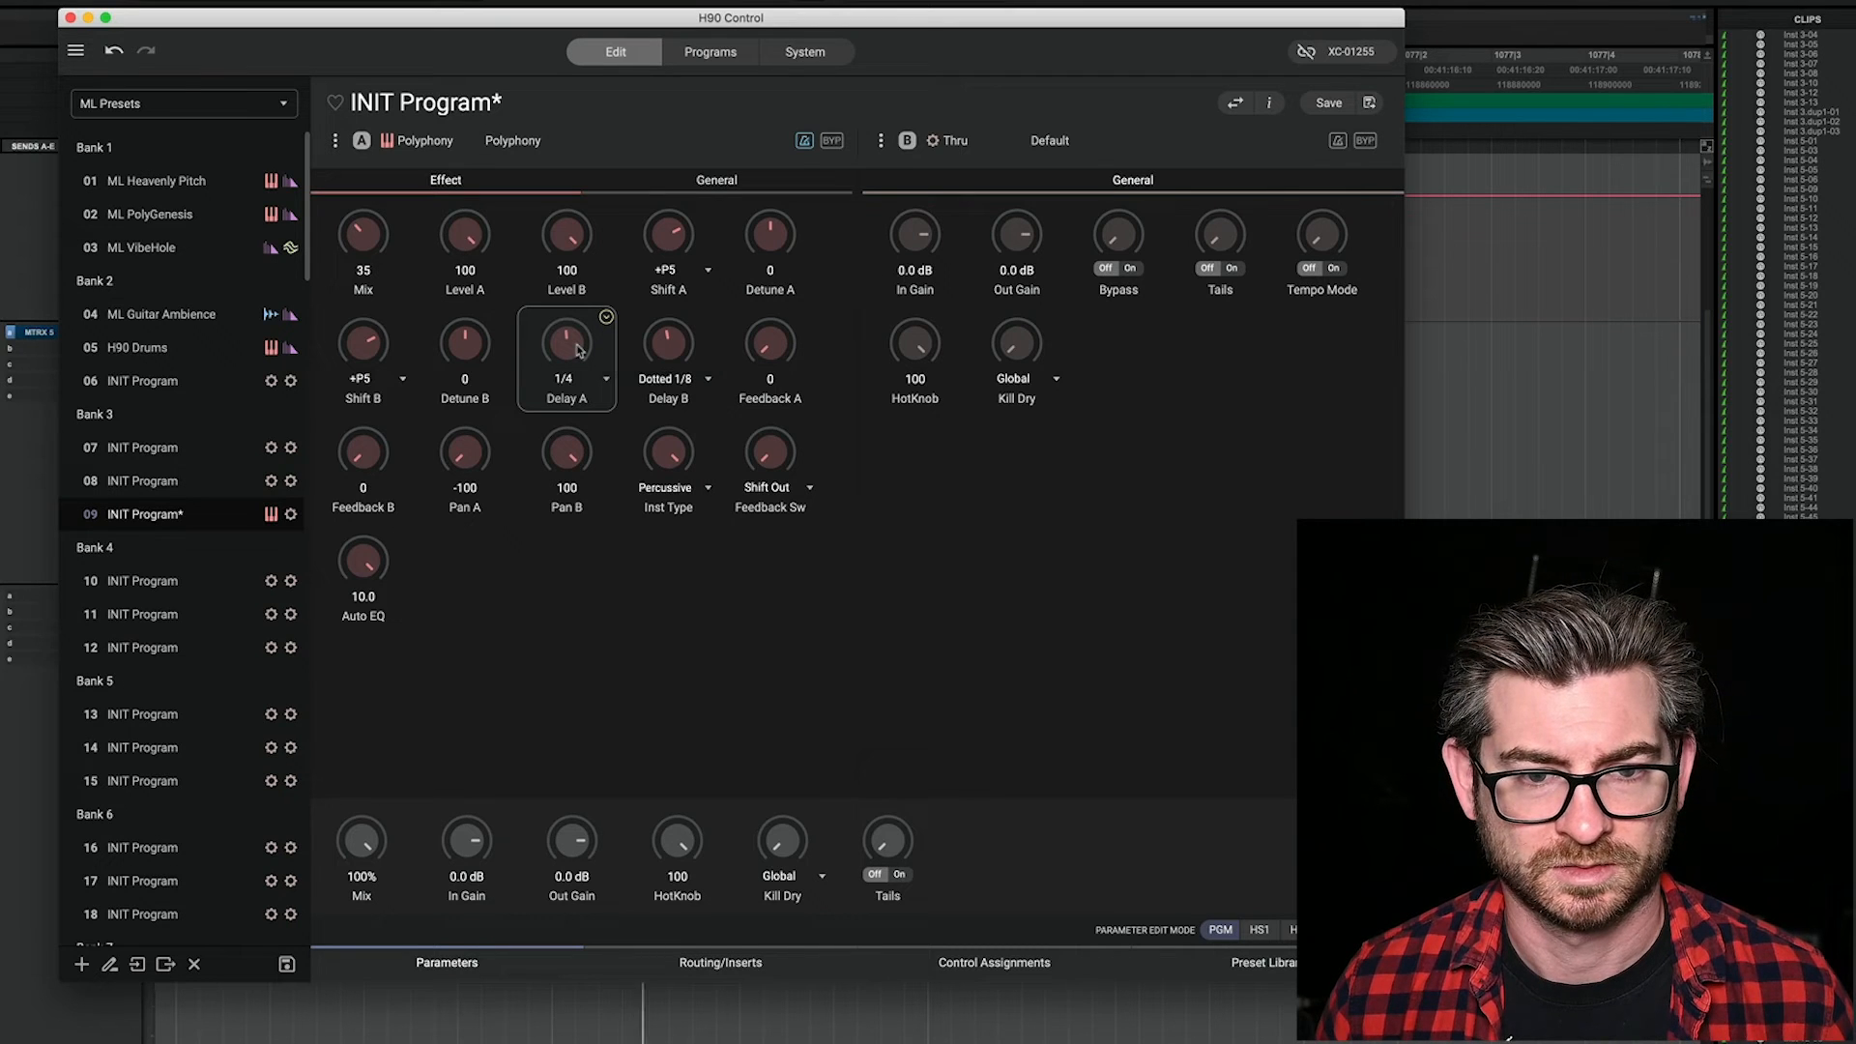
{"action": "left_click_drag", "start_coordinate": [578, 350], "coordinate": [578, 353]}
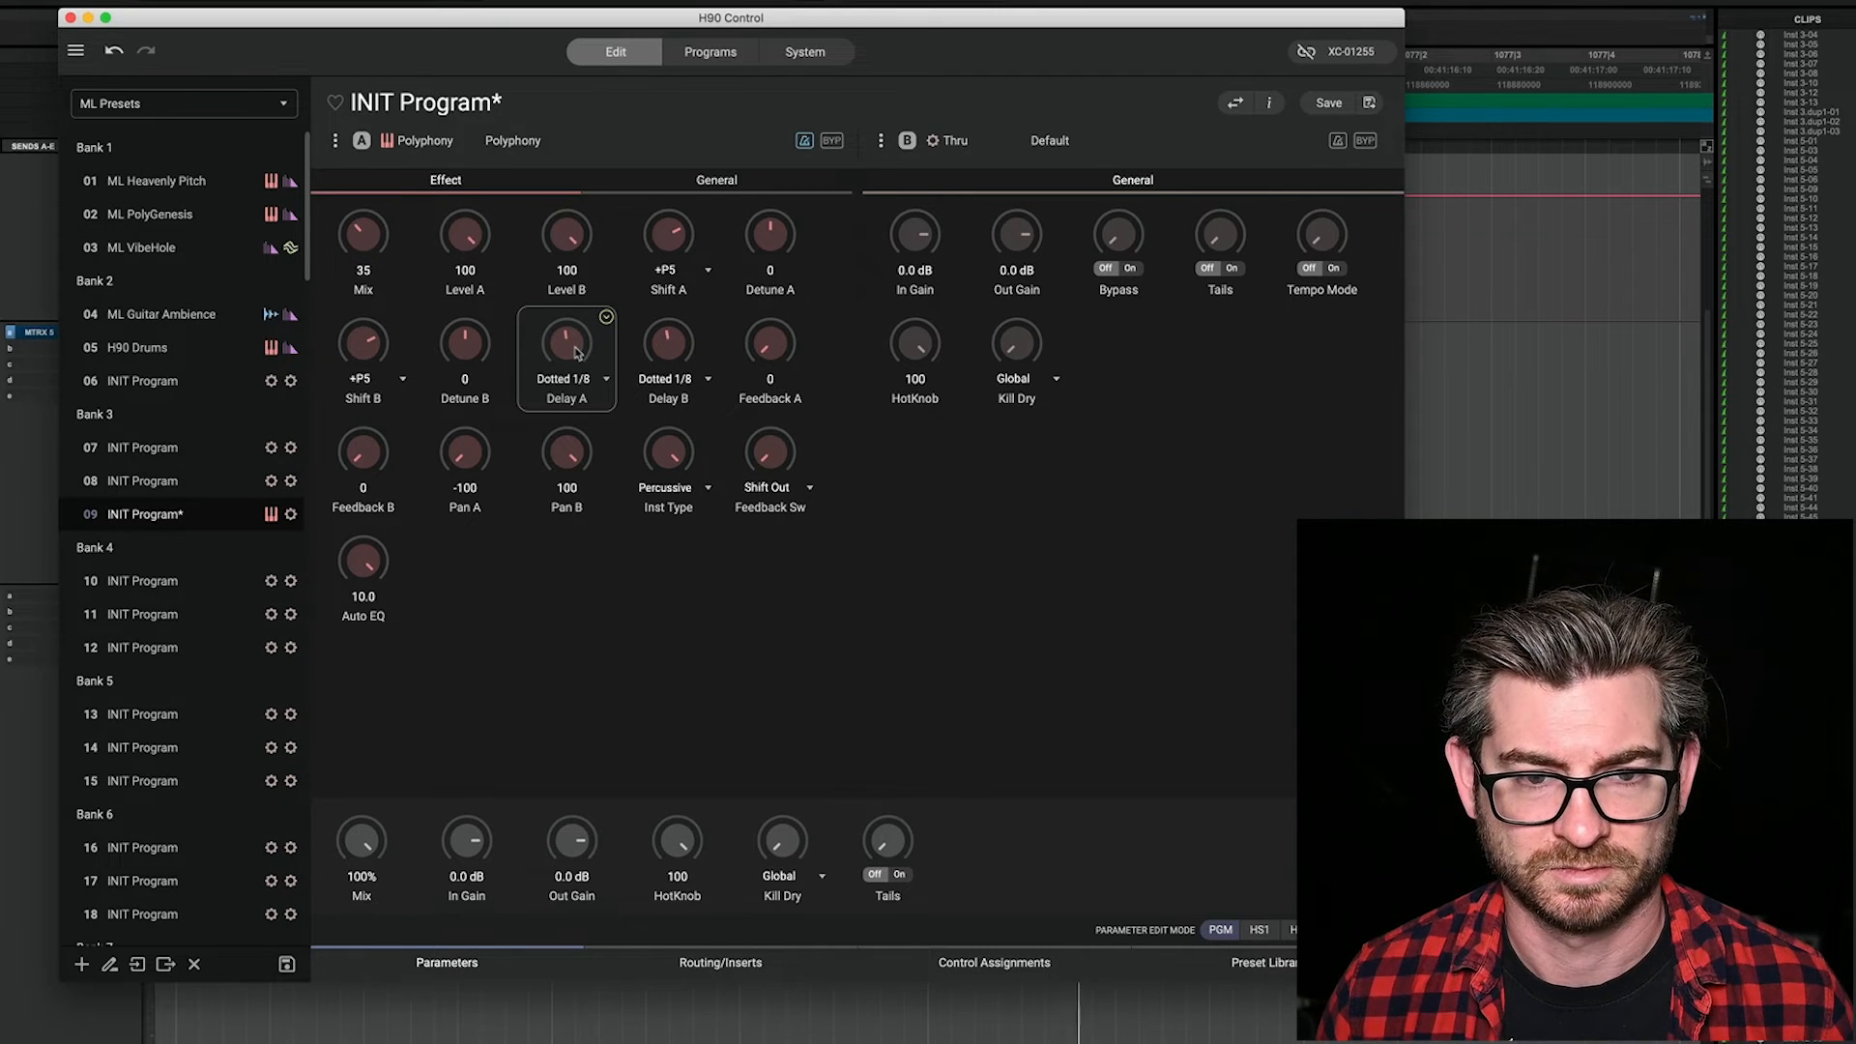
{"action": "left_click_drag", "start_coordinate": [578, 351], "coordinate": [578, 356]}
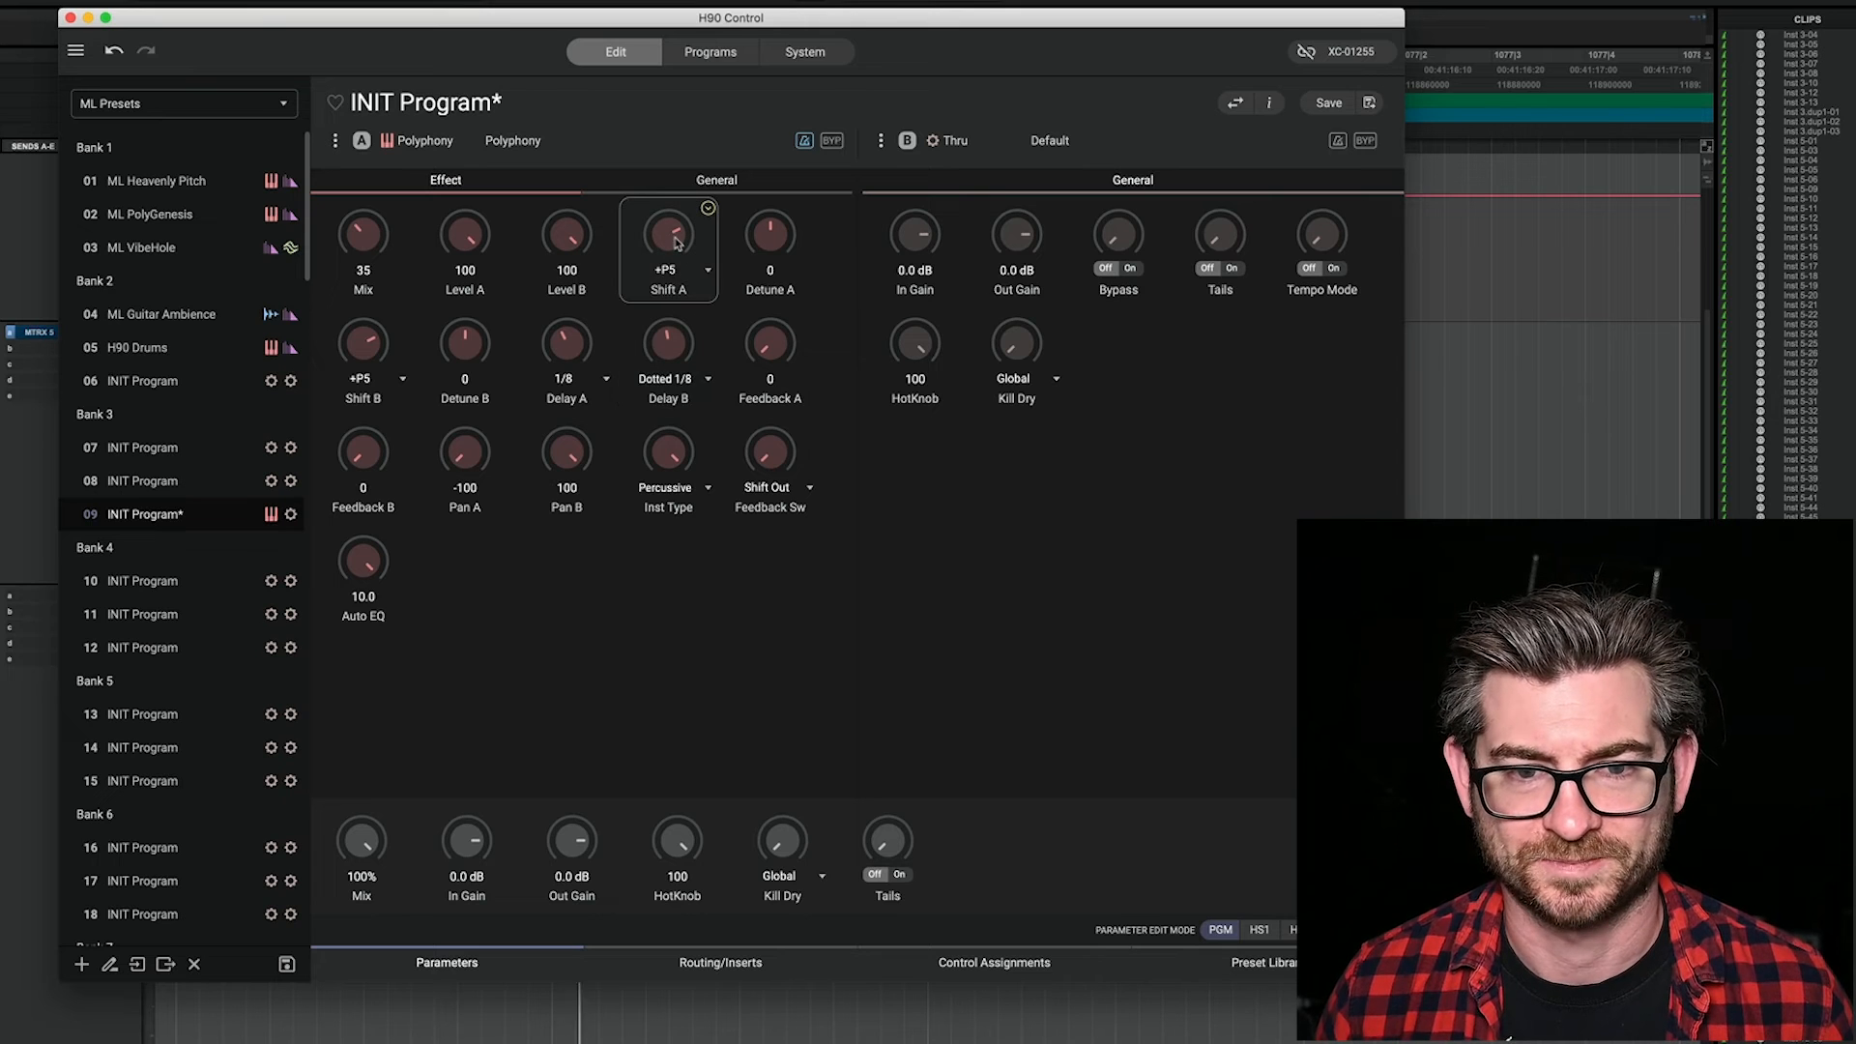
Step: Set Polyphony's Shift A to -Tri, Shift B to -M3 and Mix to 100
{"action": "left_click_drag", "start_coordinate": [677, 246], "coordinate": [691, 372]}
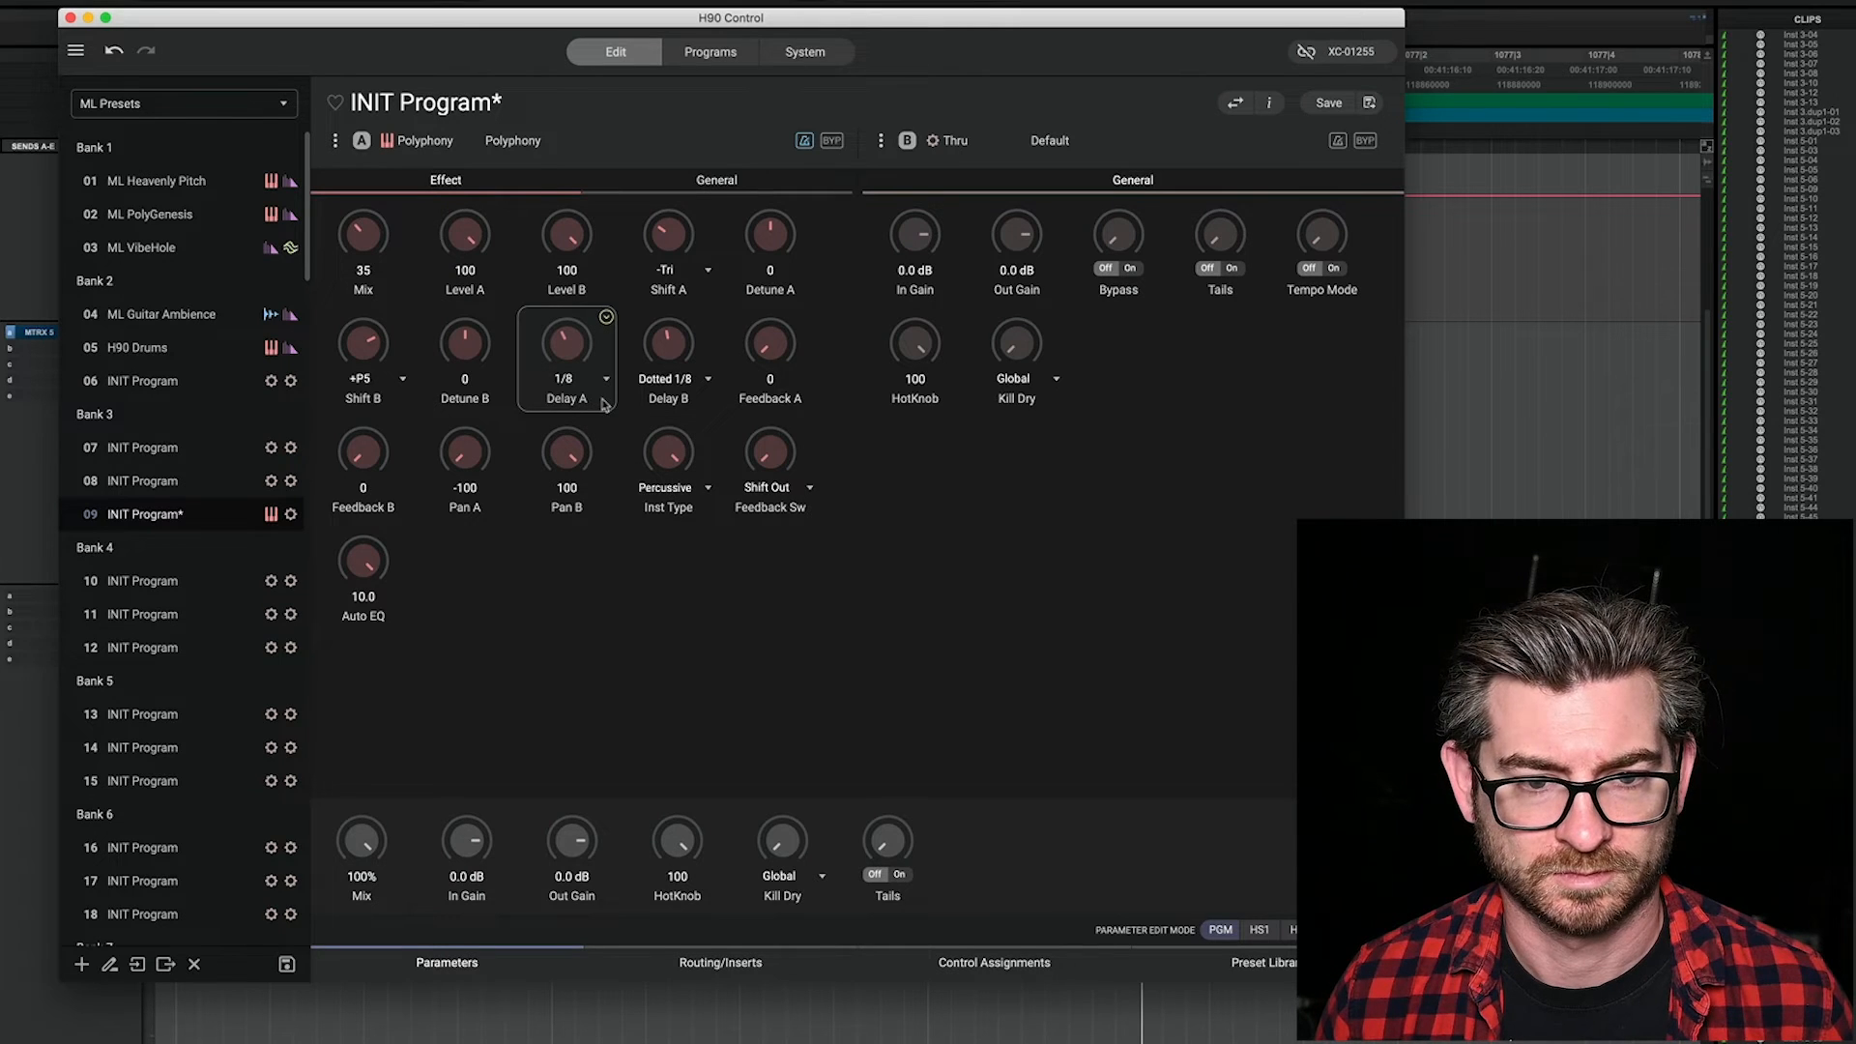
{"action": "left_click_drag", "start_coordinate": [372, 382], "coordinate": [379, 434]}
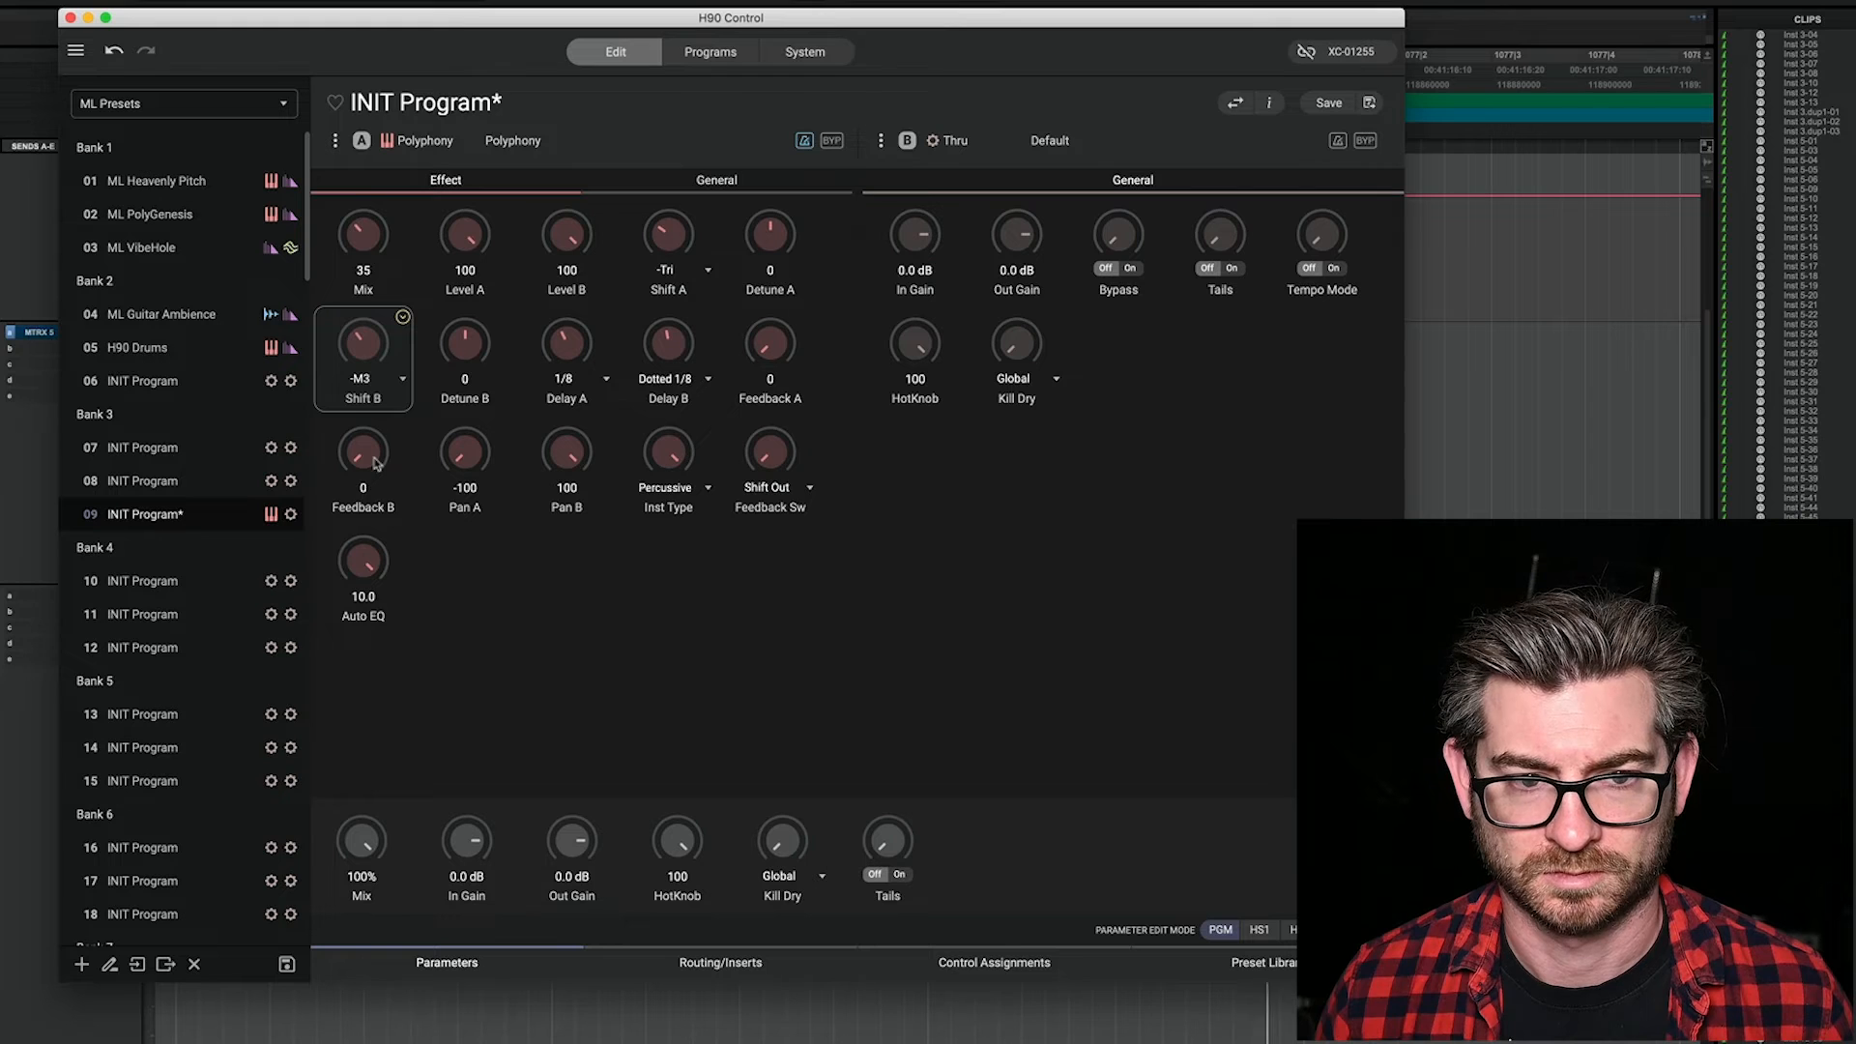
{"action": "left_click_drag", "start_coordinate": [365, 249], "coordinate": [379, 198]}
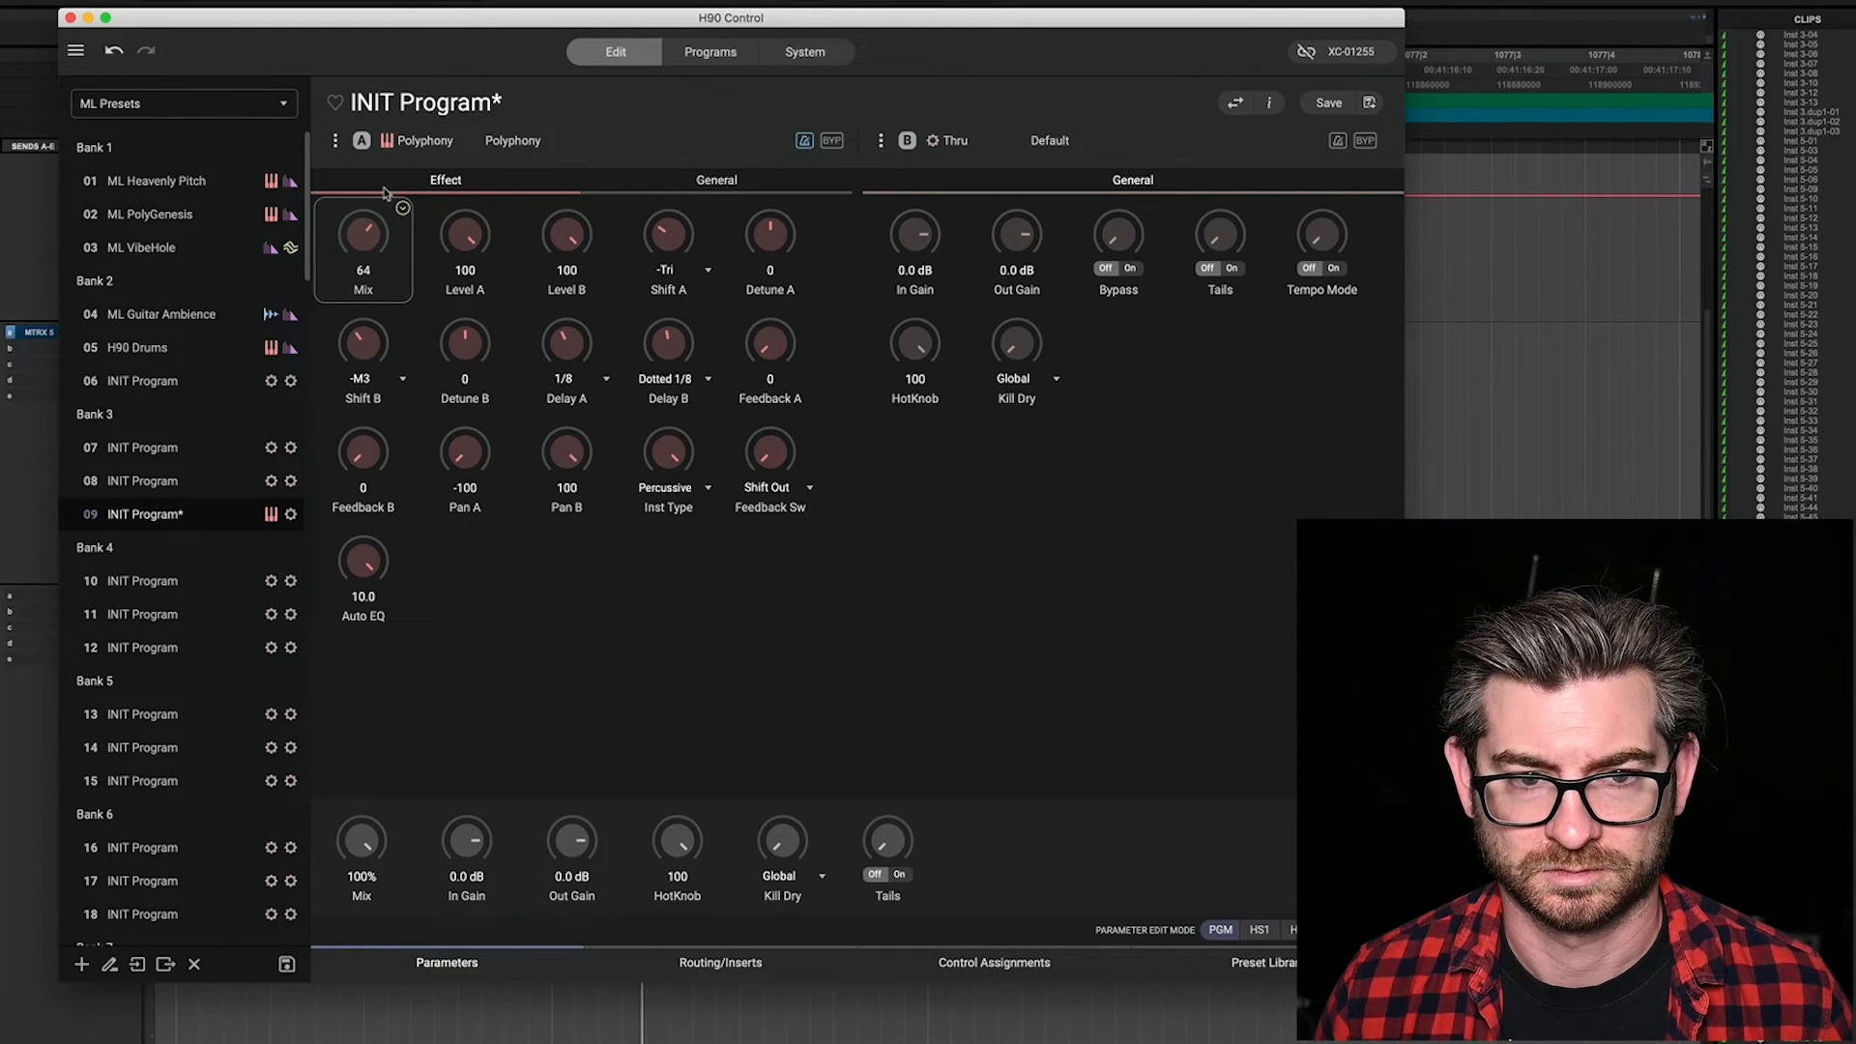
{"action": "left_click_drag", "start_coordinate": [385, 190], "coordinate": [389, 178]}
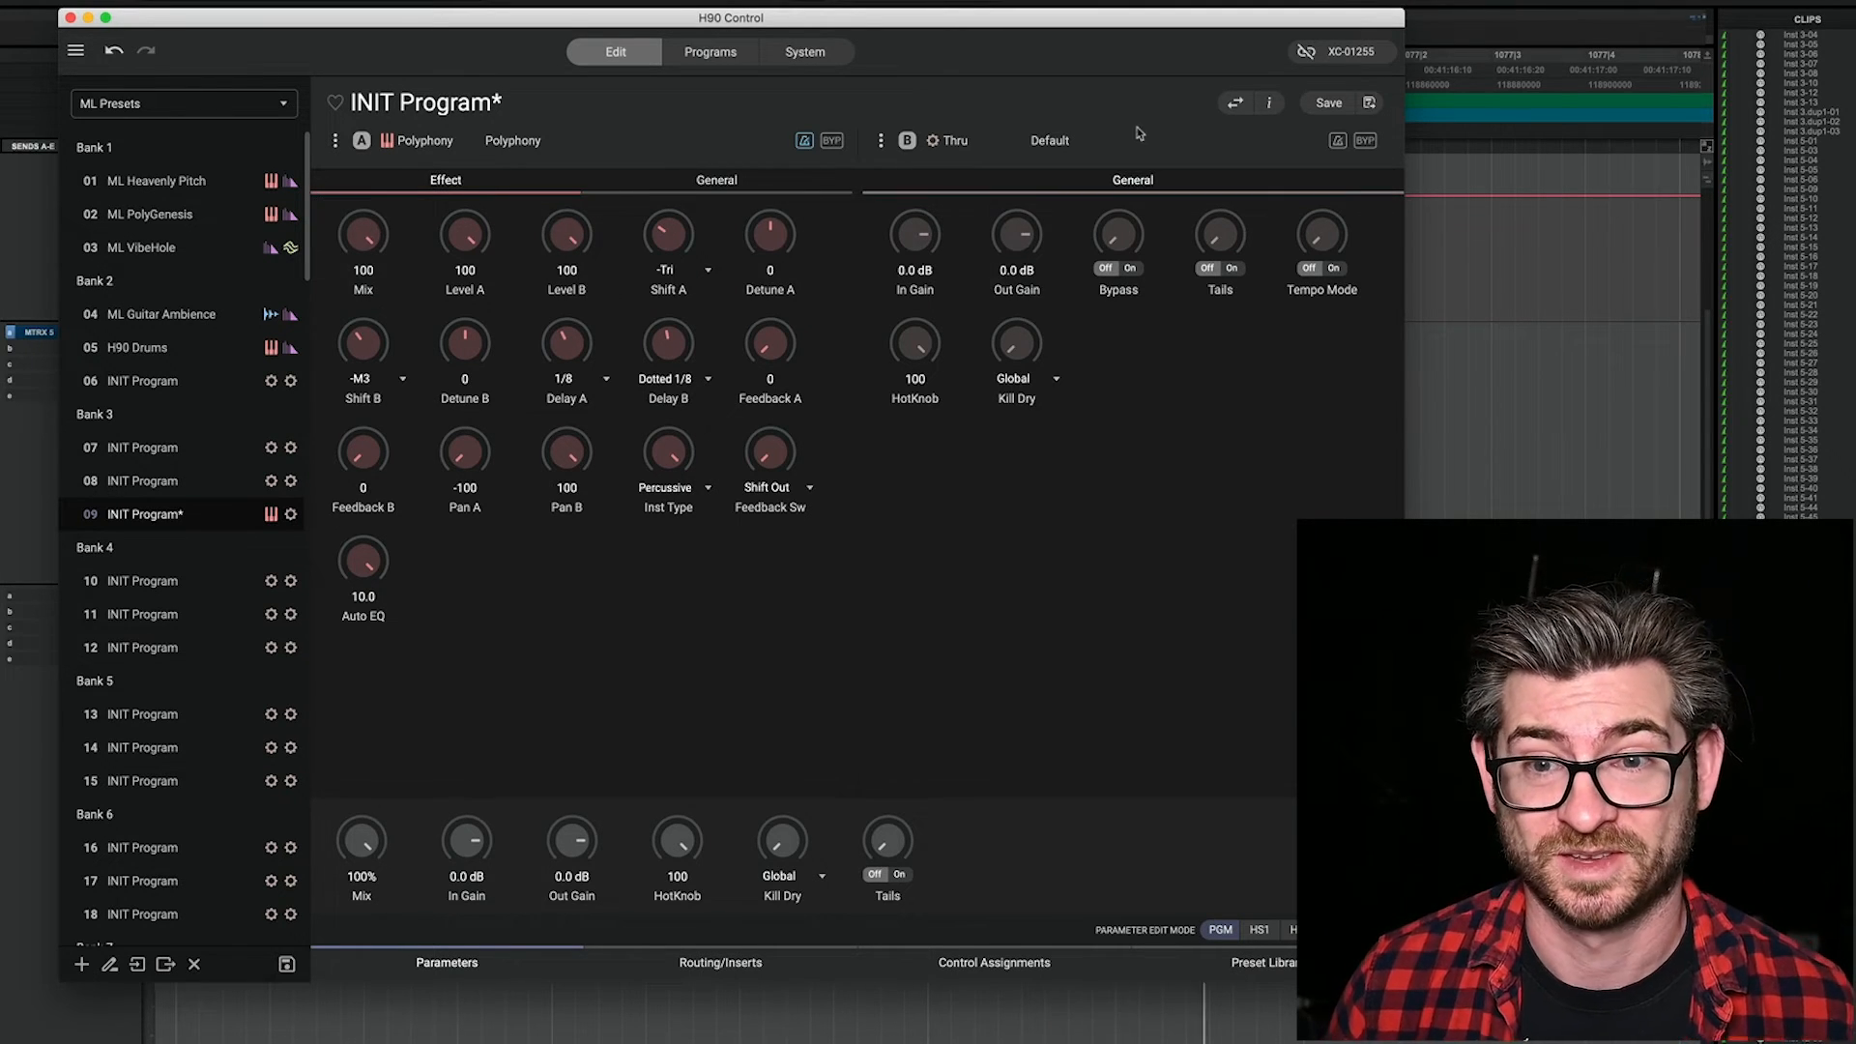
Step: Load the Phaser preset Ain't Talkin' 'Bout Phase into slot B and return to the program's parameters
{"action": "left_click", "coordinate": [1273, 966]}
{"action": "left_click", "coordinate": [1044, 145]}
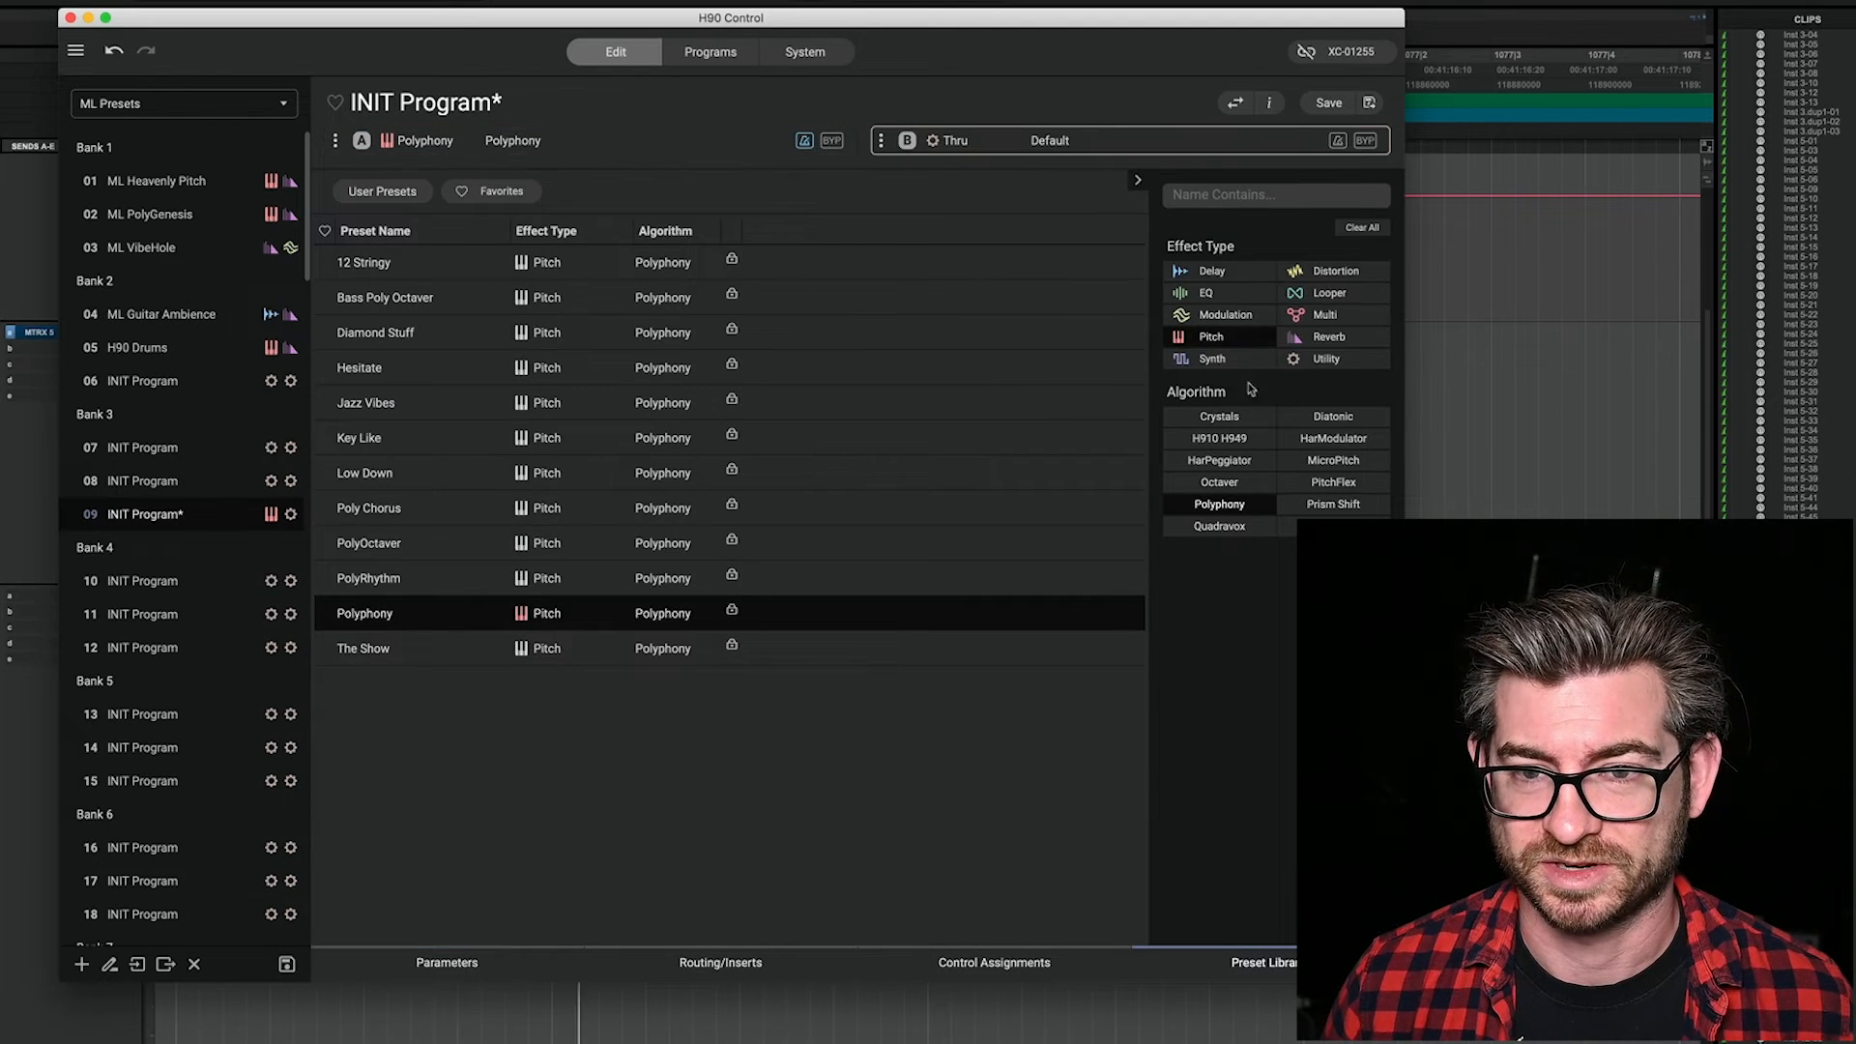
{"action": "left_click", "coordinate": [1199, 511]}
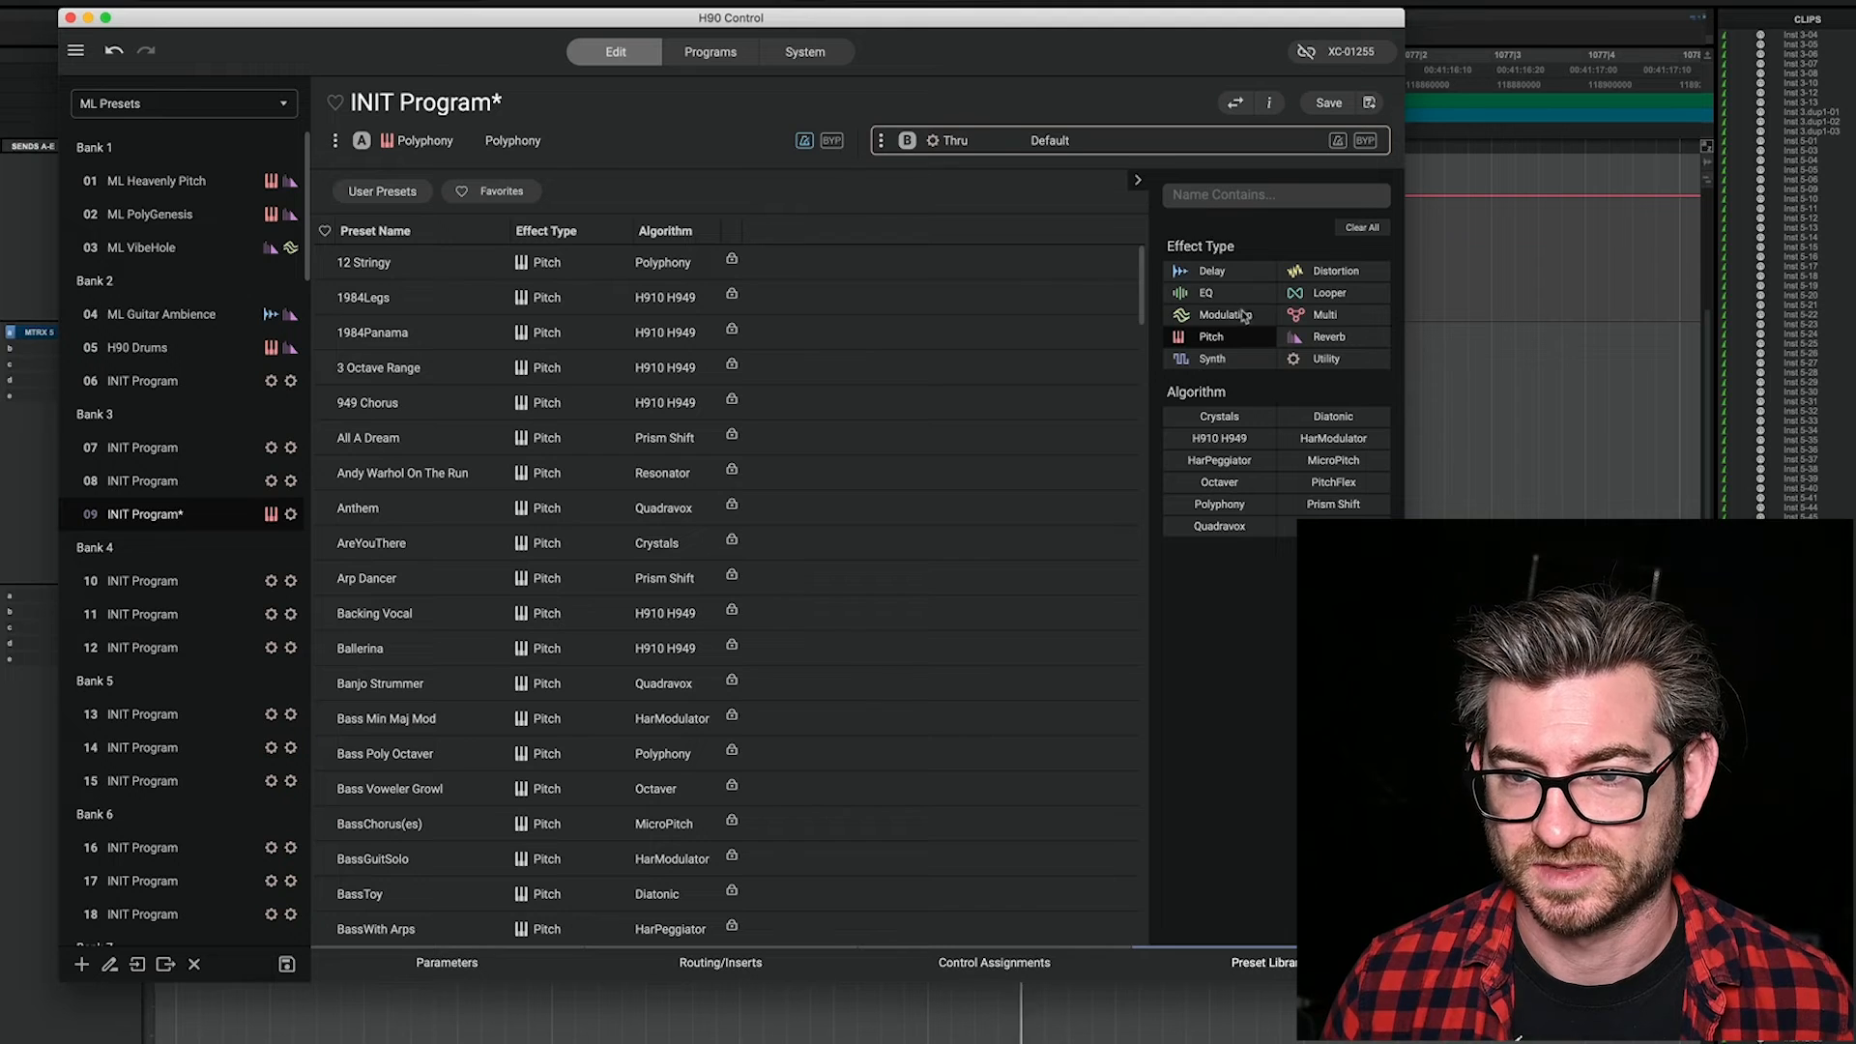
{"action": "left_click", "coordinate": [1234, 319]}
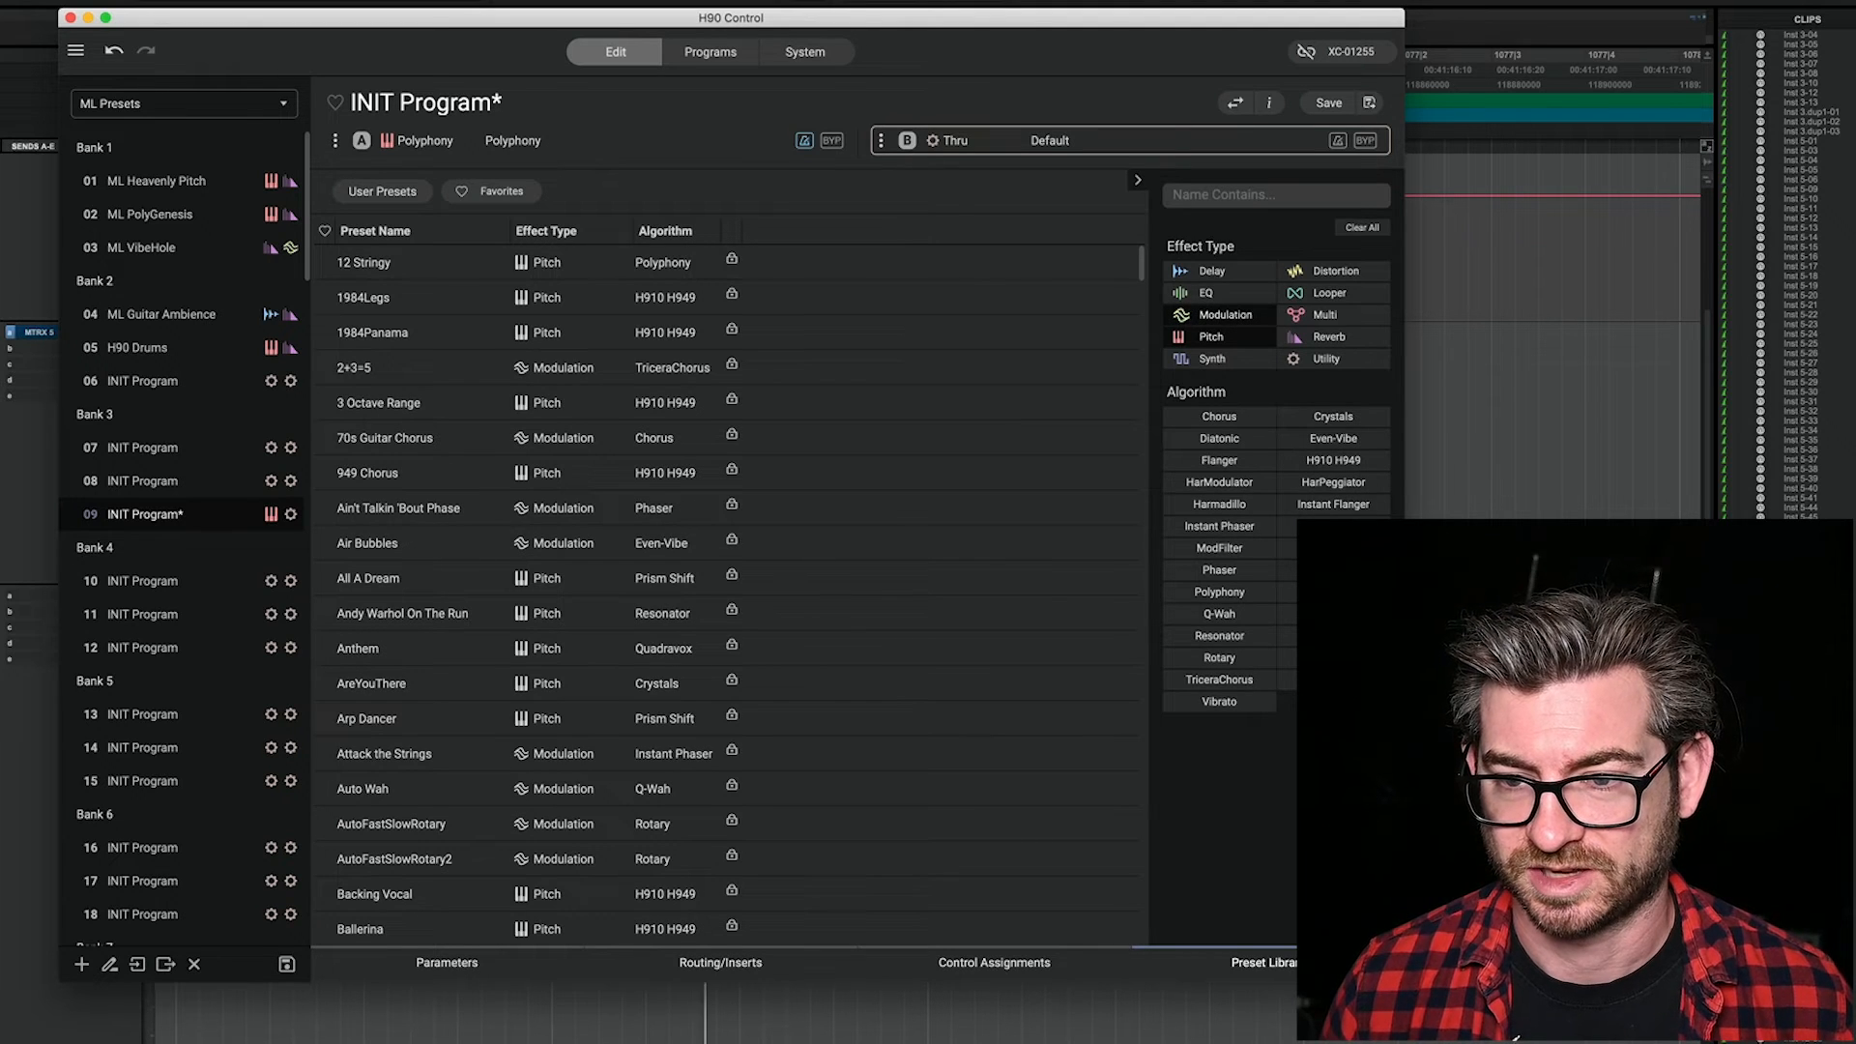
{"action": "left_click", "coordinate": [1223, 573]}
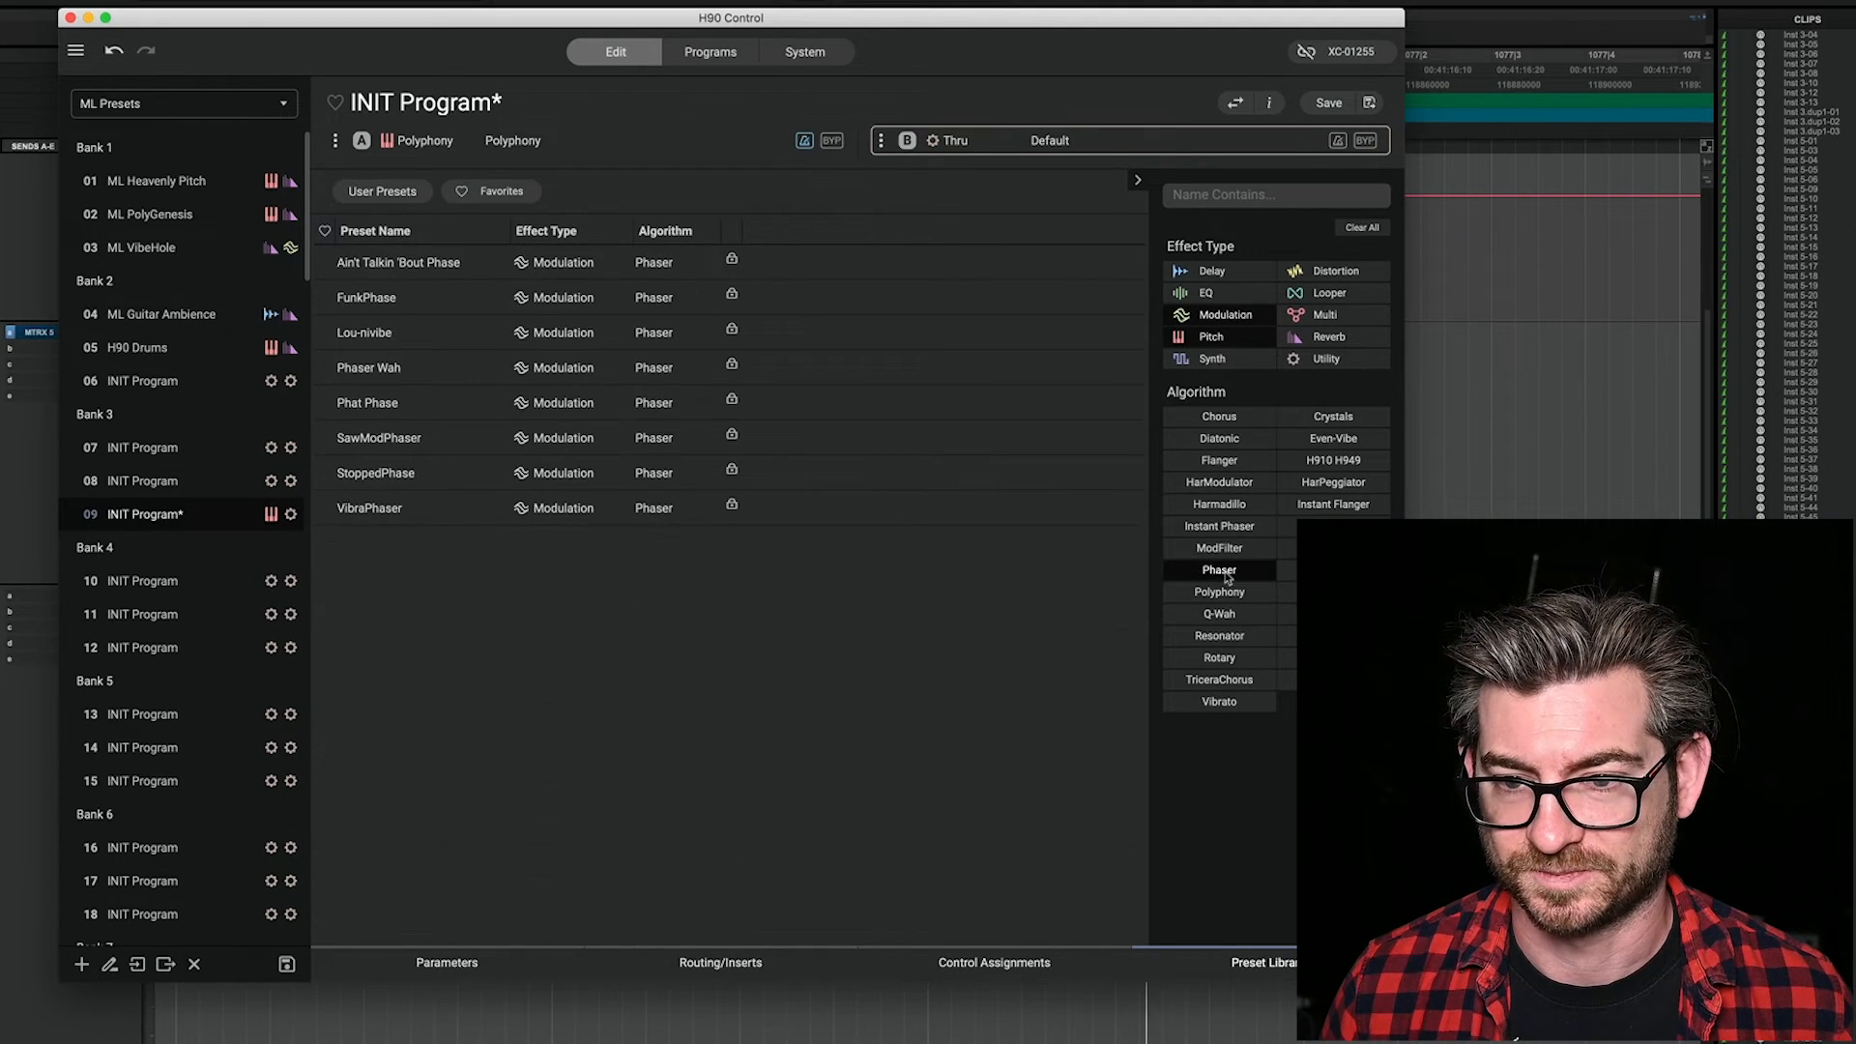
{"action": "double_click", "coordinate": [455, 266]}
{"action": "left_click", "coordinate": [483, 962]}
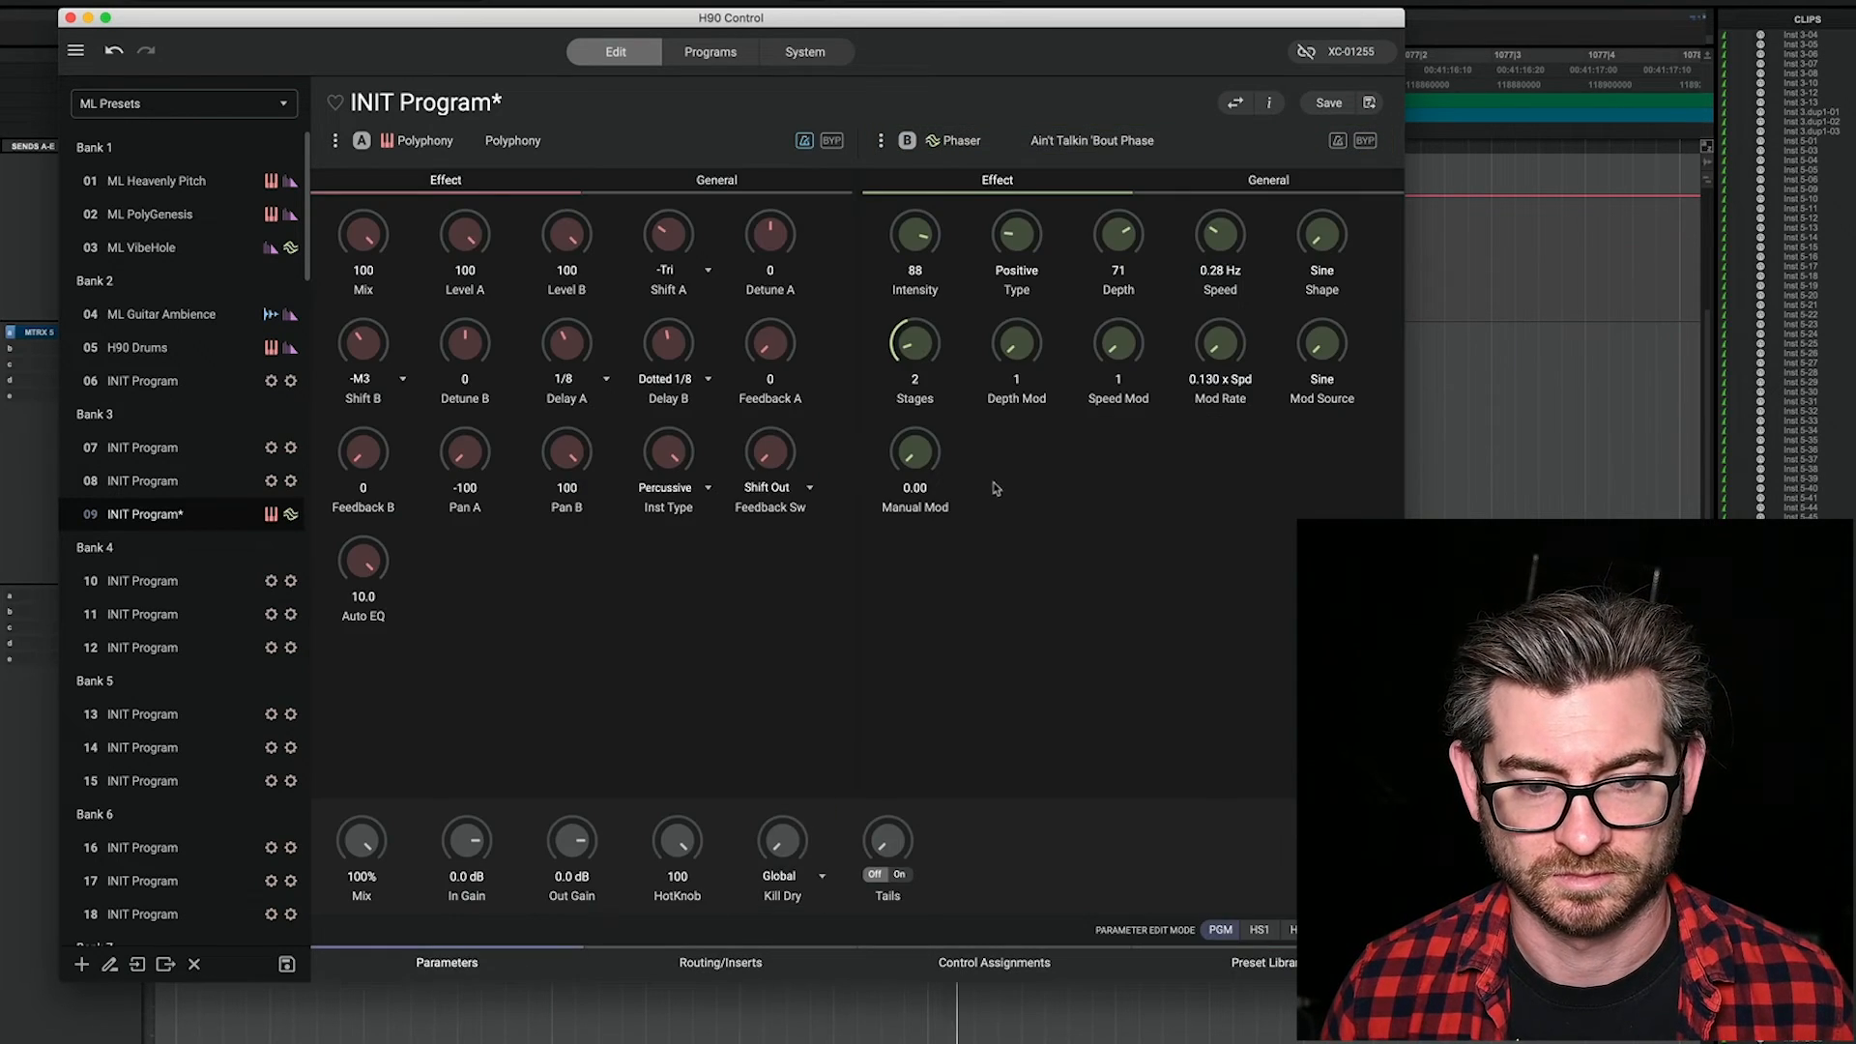
Step: Set the slot B Phaser's Intensity to 70, Type to Feedback and Speed to 20.00 Hz, and turn up its Stages control
{"action": "left_click_drag", "start_coordinate": [915, 240], "coordinate": [915, 286]}
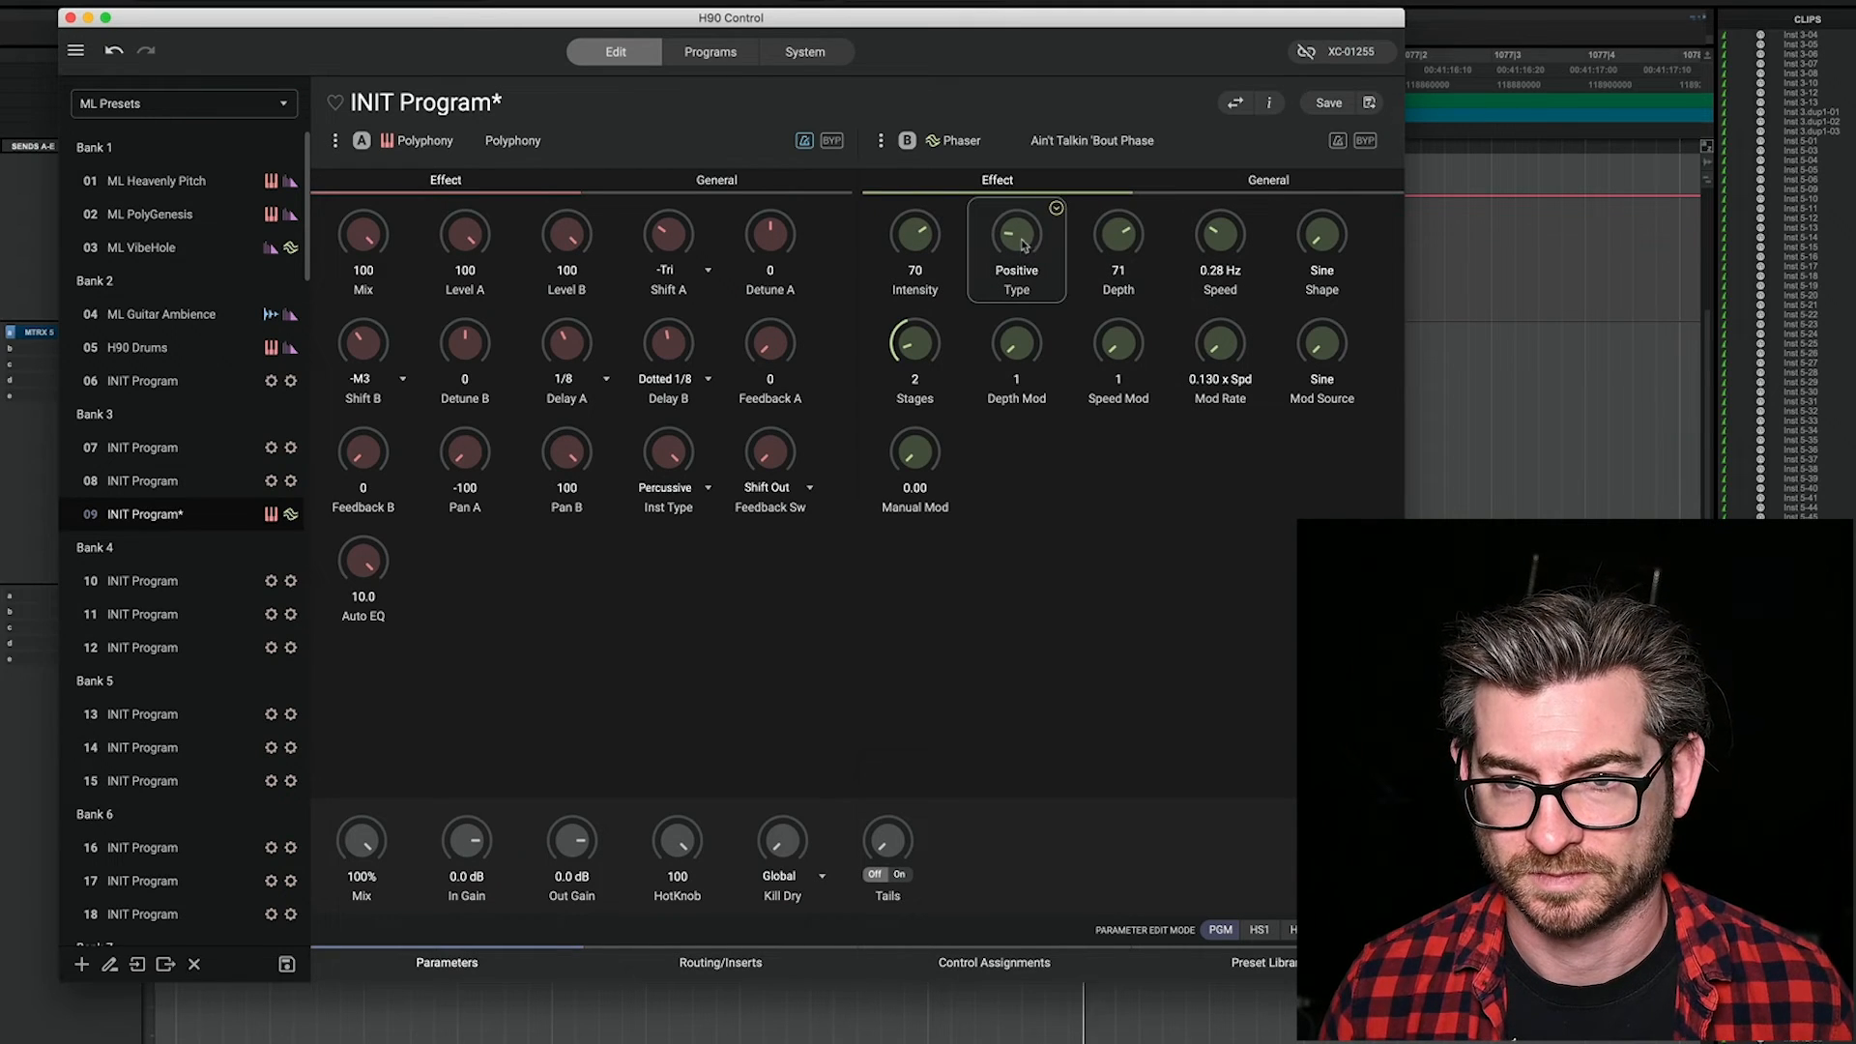
{"action": "left_click_drag", "start_coordinate": [1027, 214], "coordinate": [1052, 89]}
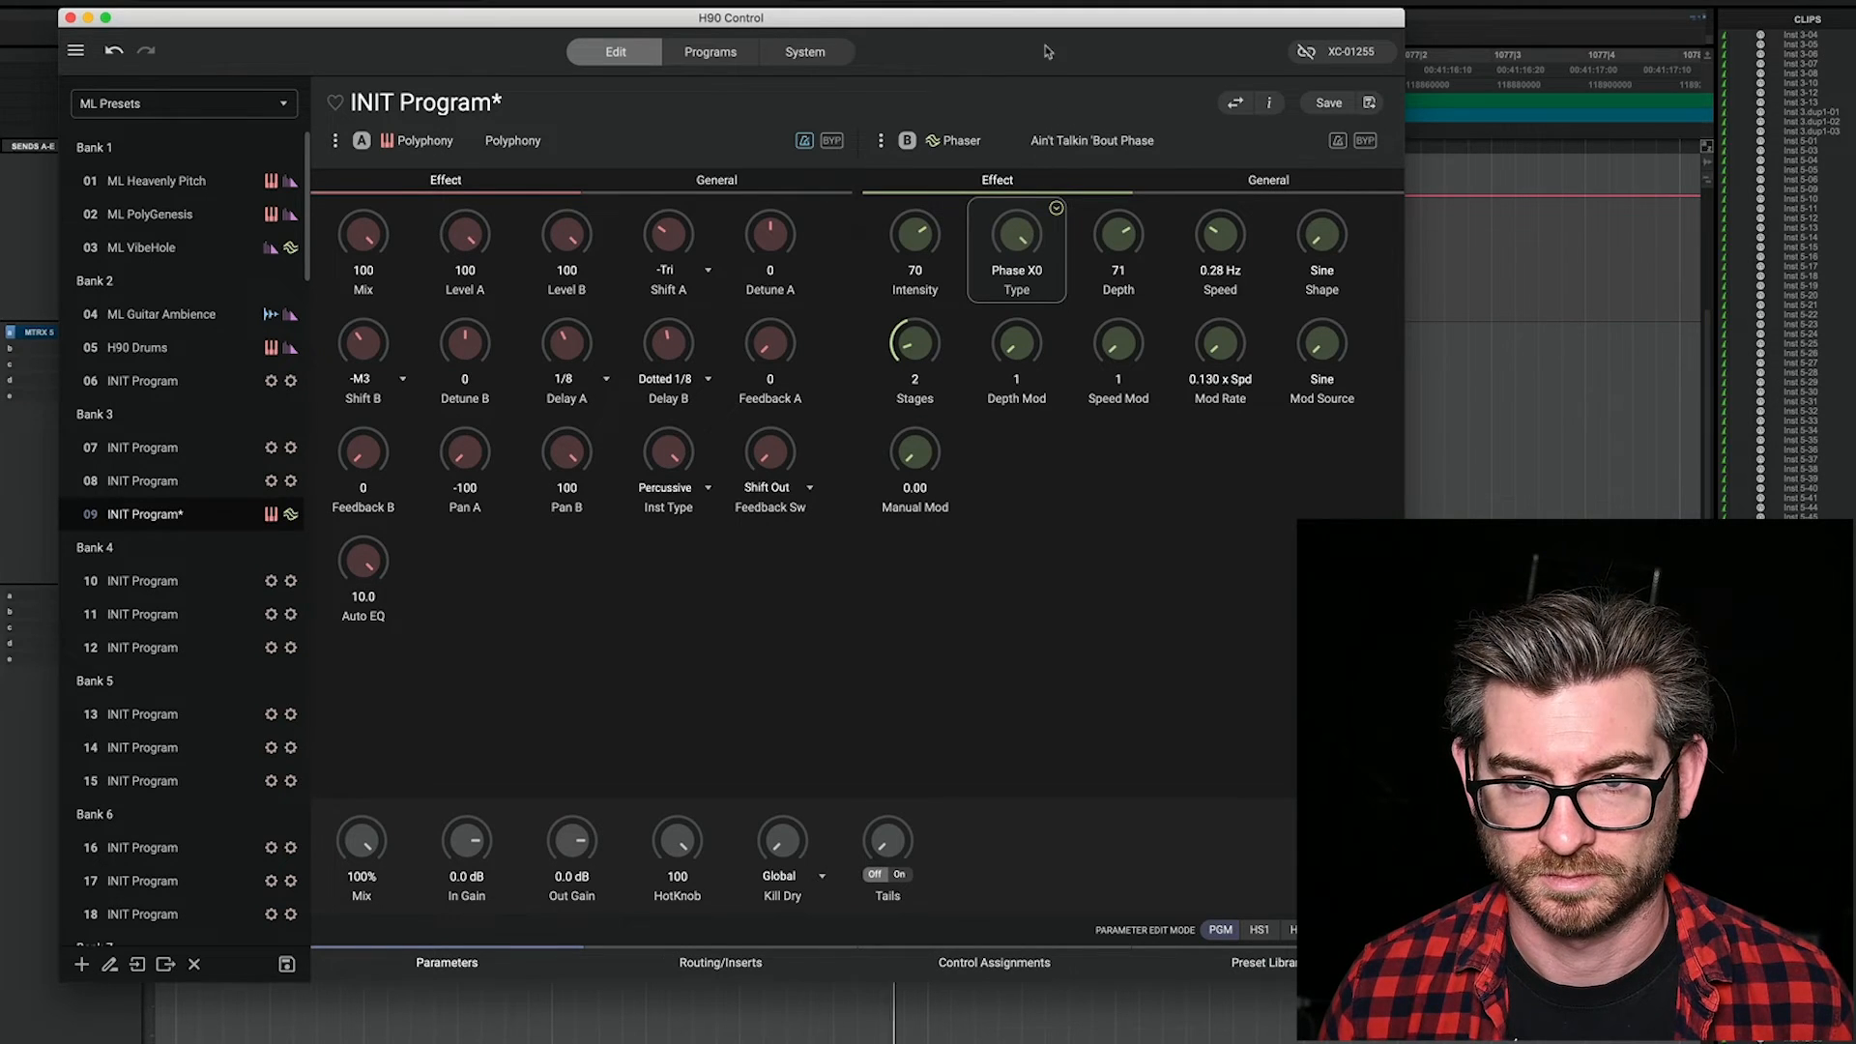
{"action": "left_click_drag", "start_coordinate": [1052, 98], "coordinate": [1060, 187]}
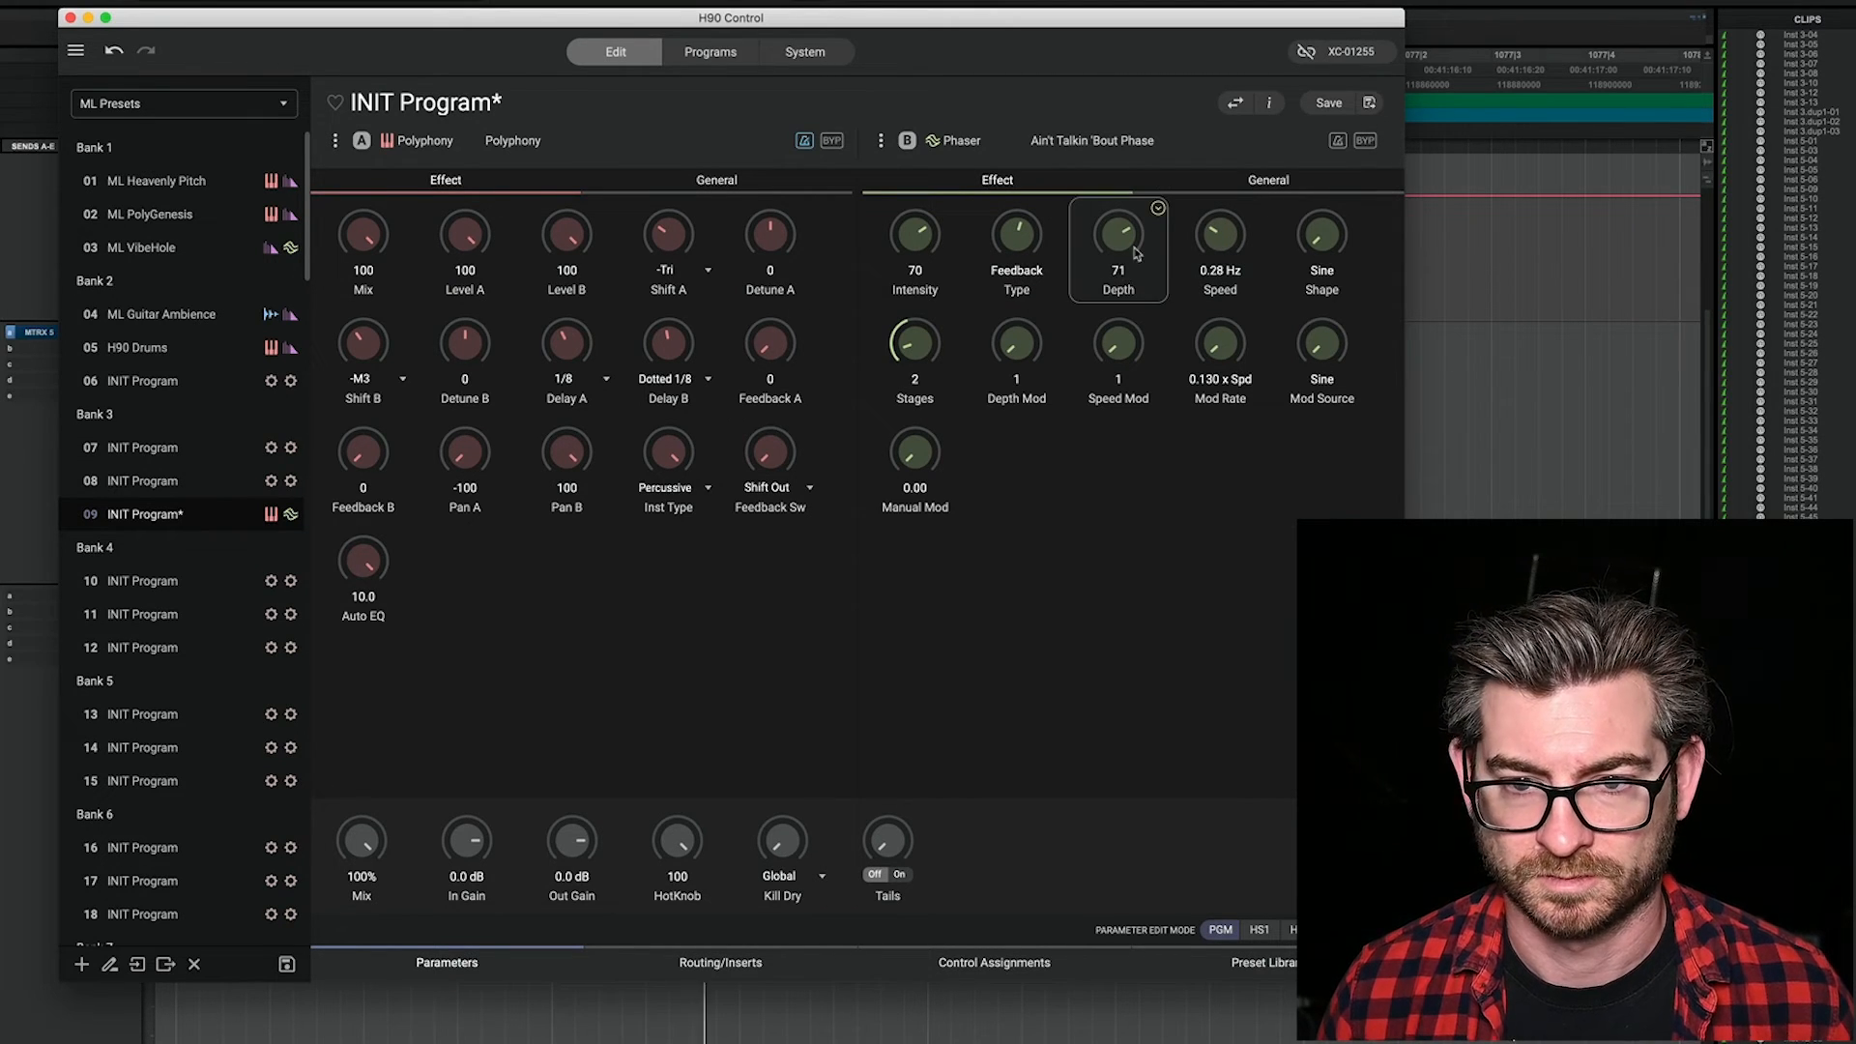
{"action": "left_click_drag", "start_coordinate": [1231, 239], "coordinate": [1243, 154]}
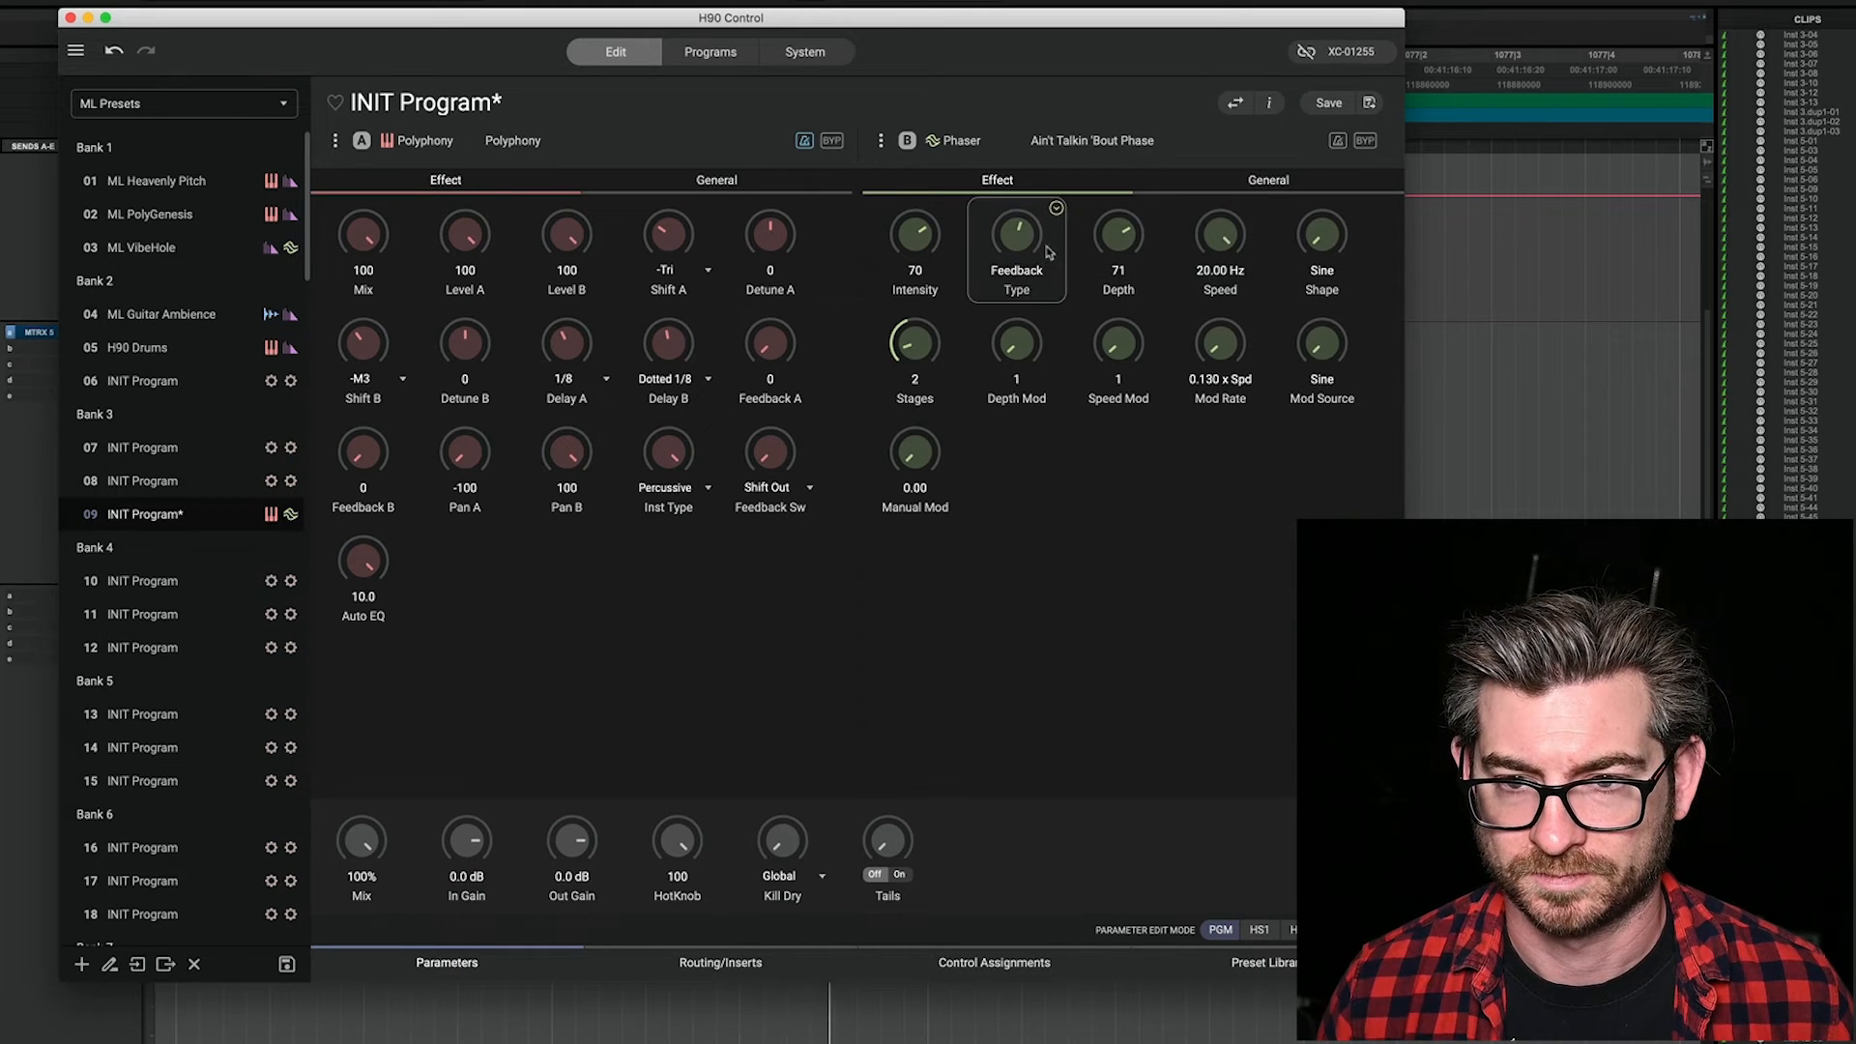
{"action": "left_click_drag", "start_coordinate": [915, 344], "coordinate": [945, 311]}
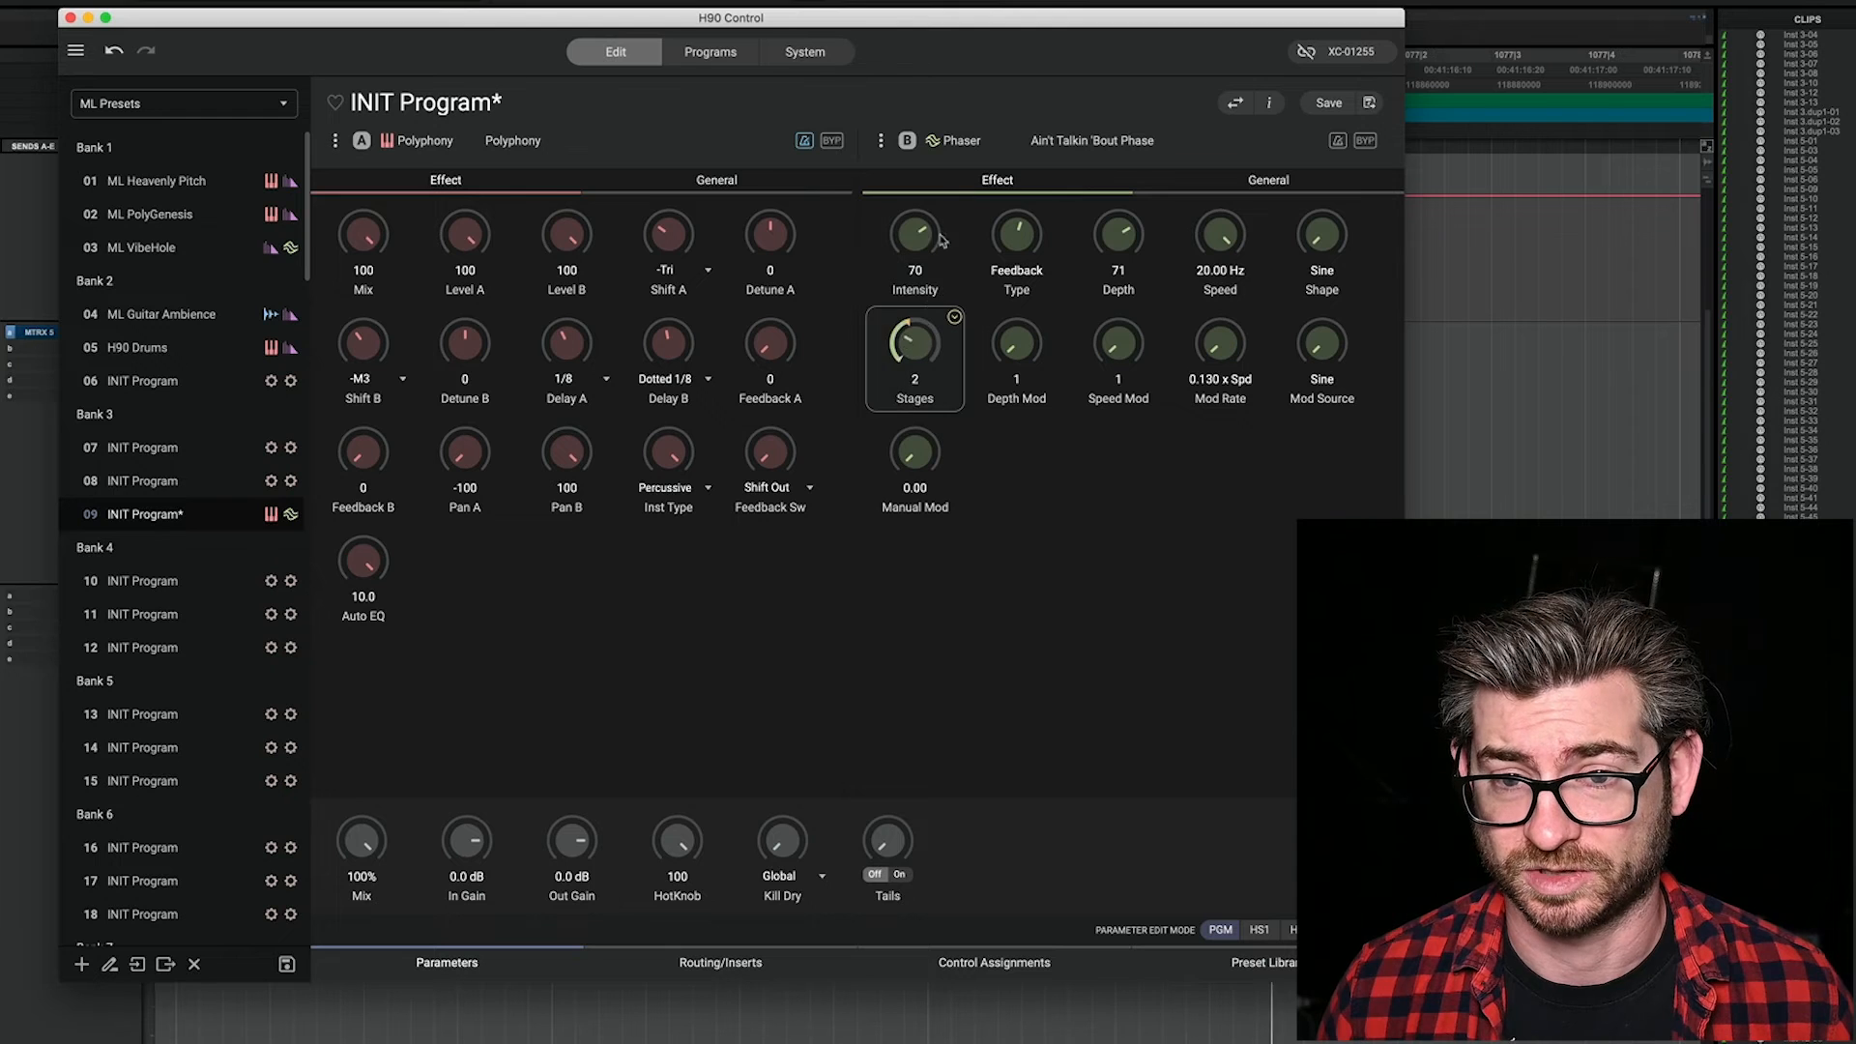
Step: Raise the Phaser's Intensity to 99, turn on its tempo sync and set its Speed to Whole
{"action": "left_click_drag", "start_coordinate": [914, 242], "coordinate": [919, 208]}
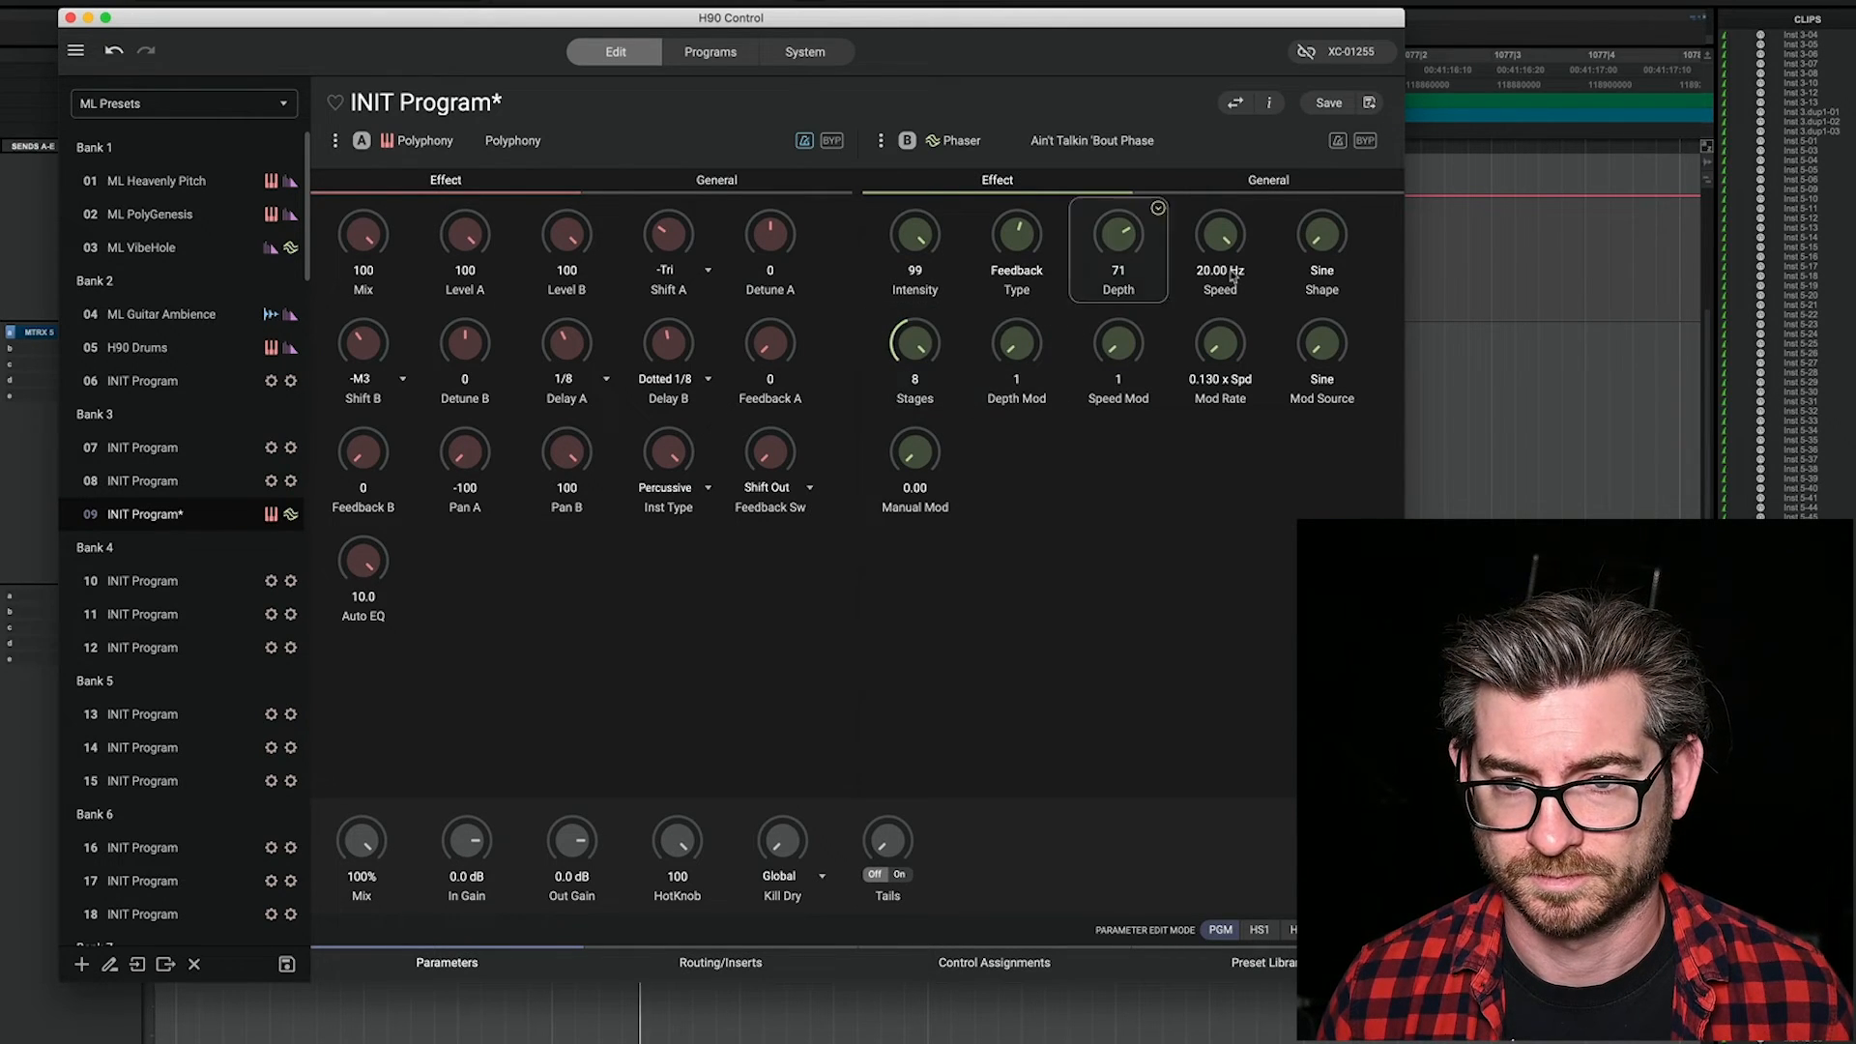
{"action": "left_click_drag", "start_coordinate": [1235, 239], "coordinate": [1235, 391]}
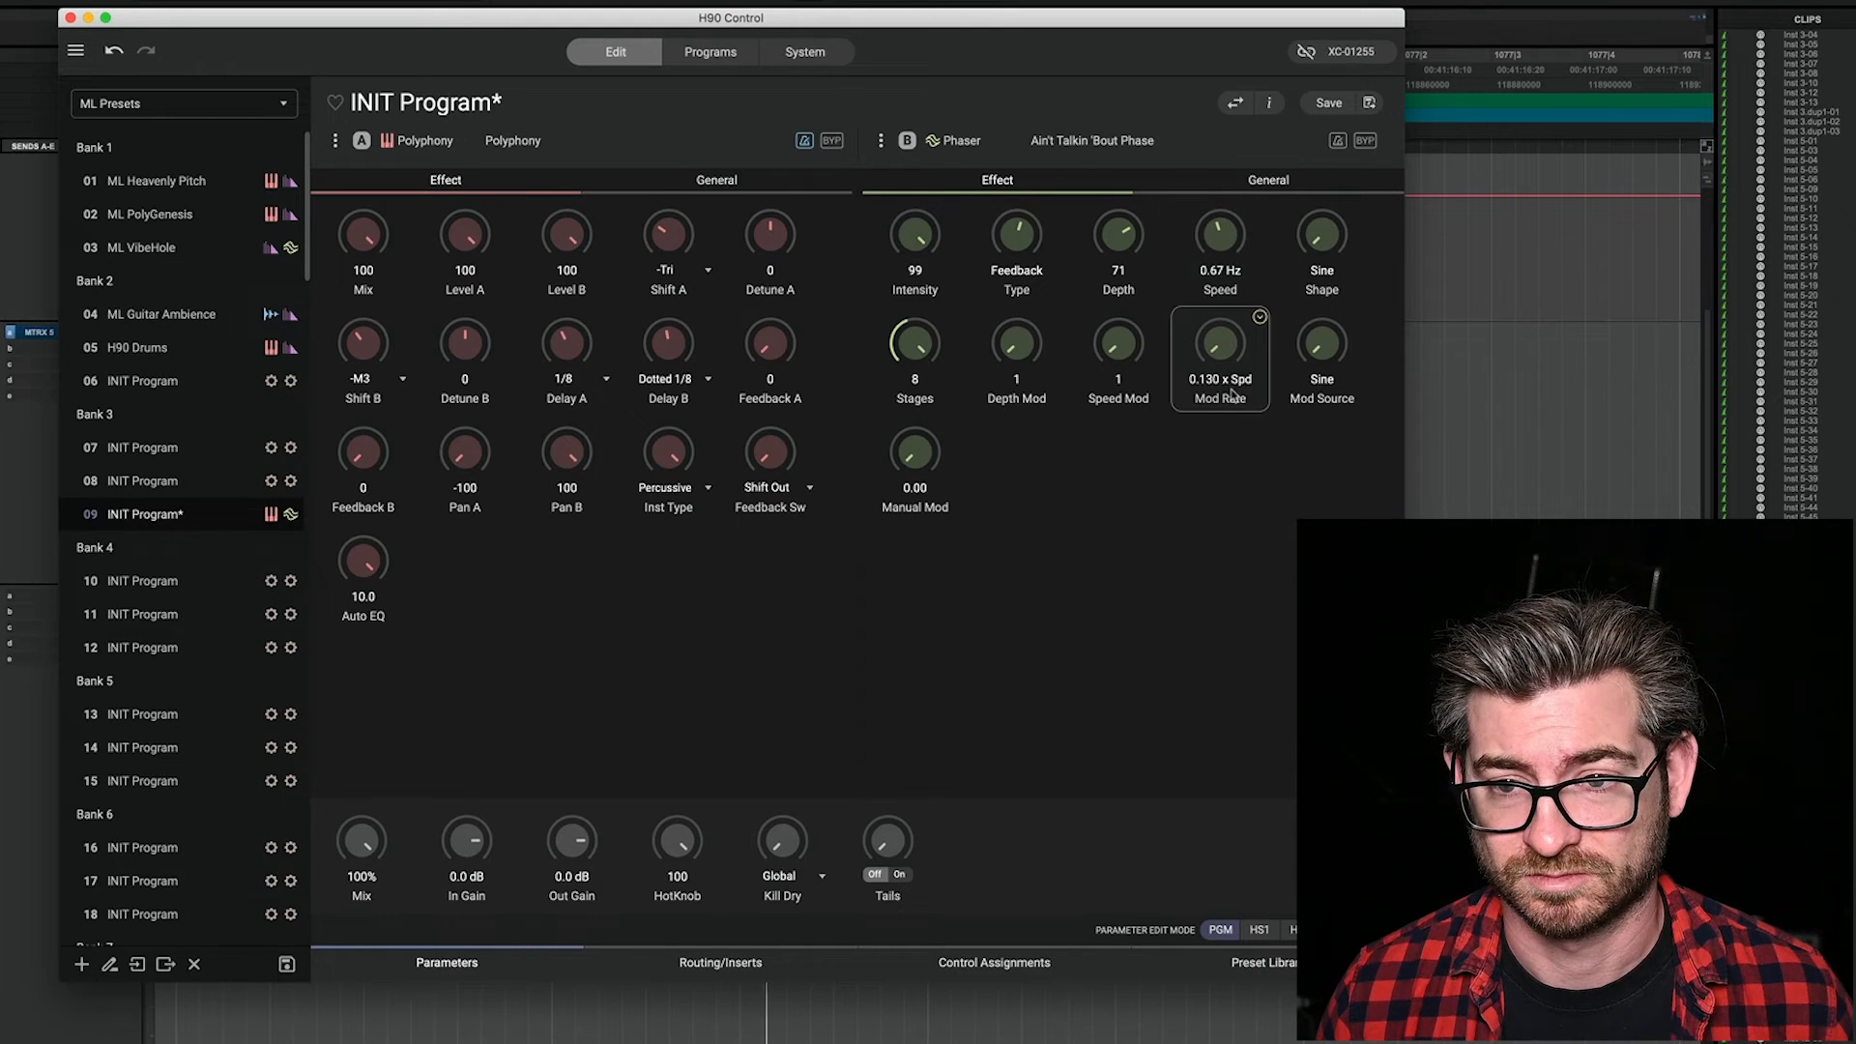
{"action": "left_click", "coordinate": [1268, 180]}
{"action": "left_click", "coordinate": [1005, 180]}
{"action": "left_click_drag", "start_coordinate": [1226, 237], "coordinate": [1247, 339]}
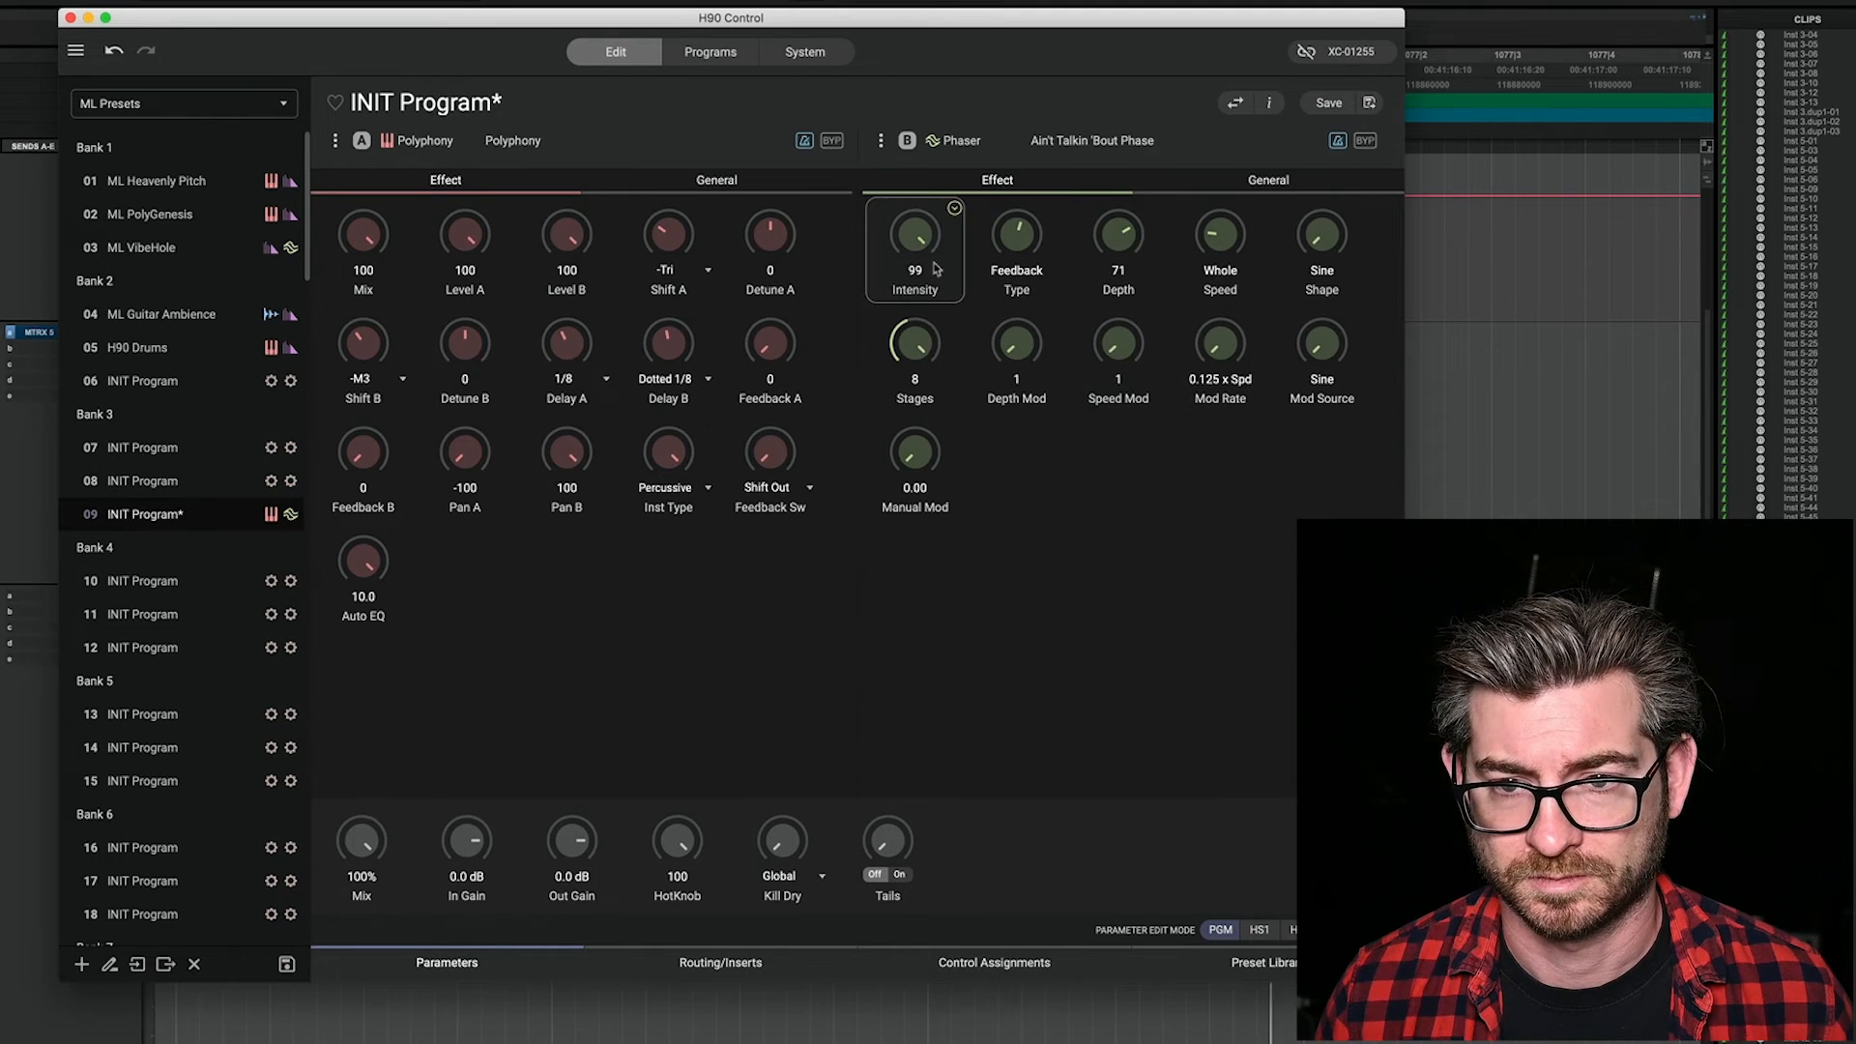
Step: Lower the Phaser's Intensity to 56 and set its Stages to 6
{"action": "left_click_drag", "start_coordinate": [914, 237], "coordinate": [914, 269]}
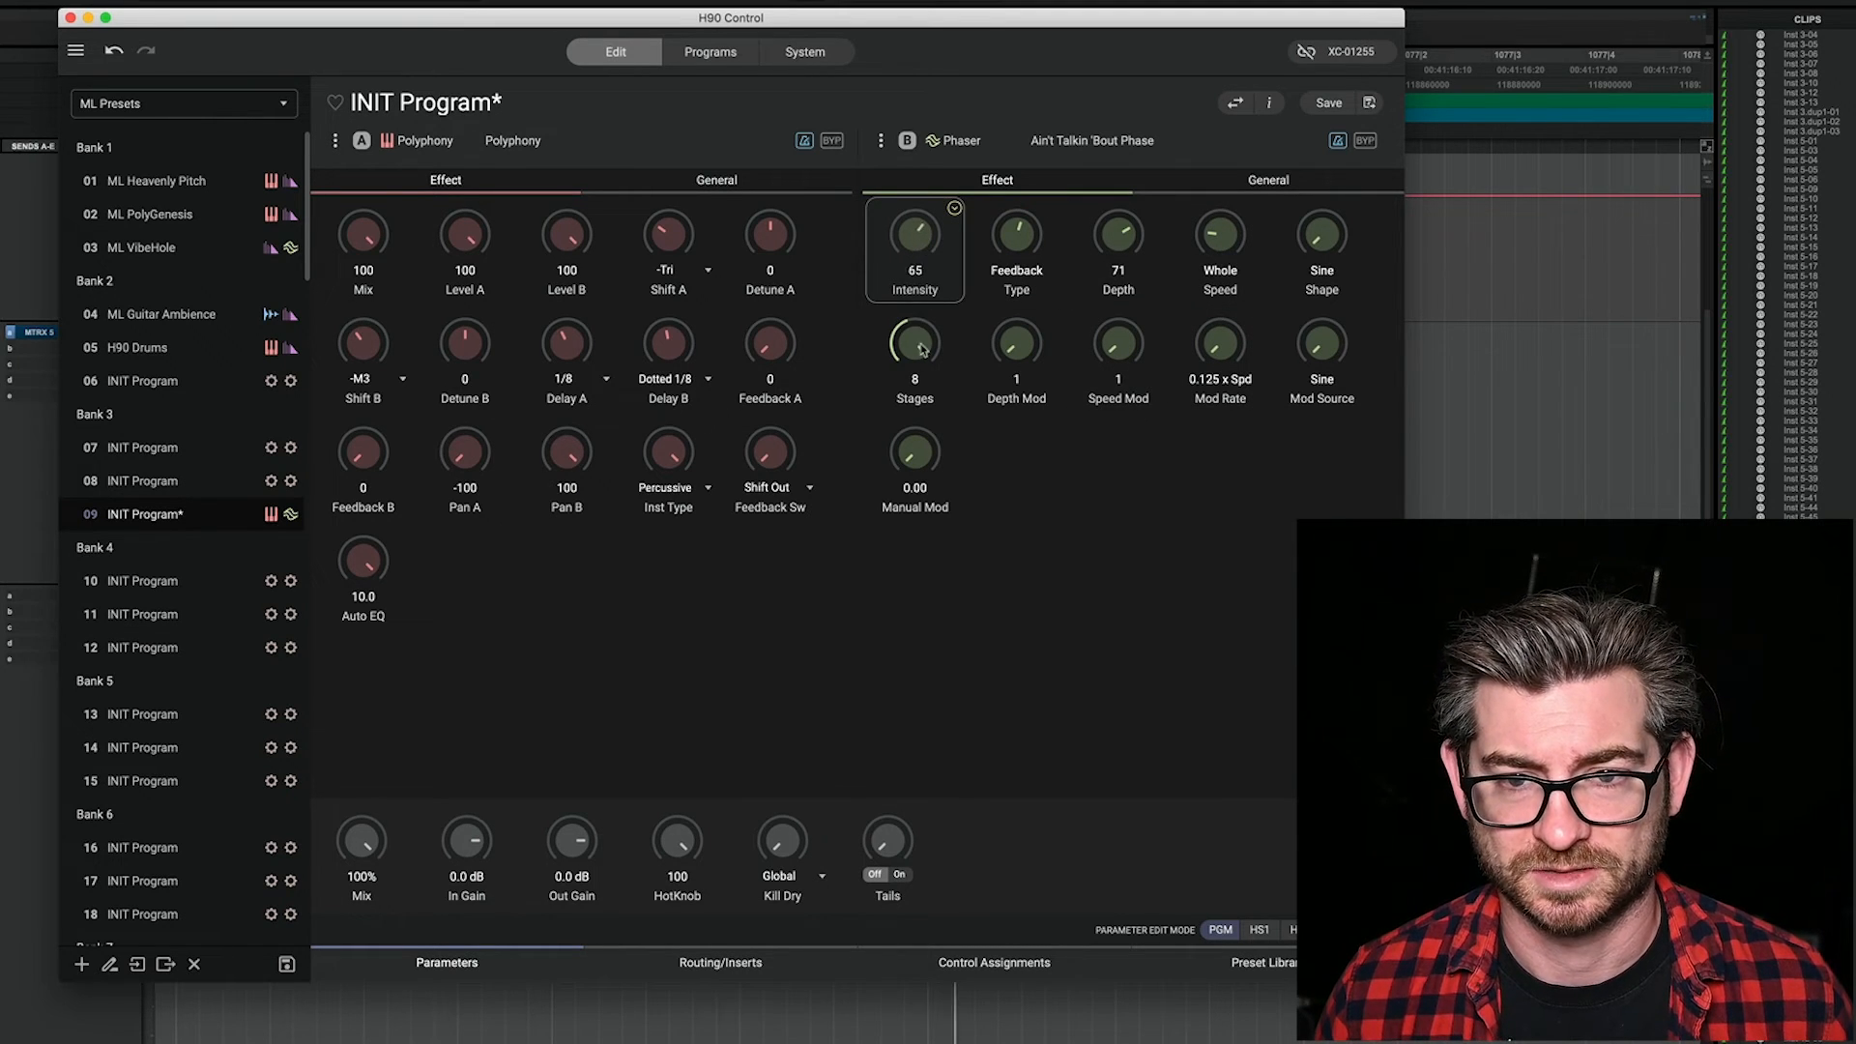
{"action": "left_click_drag", "start_coordinate": [924, 350], "coordinate": [936, 430]}
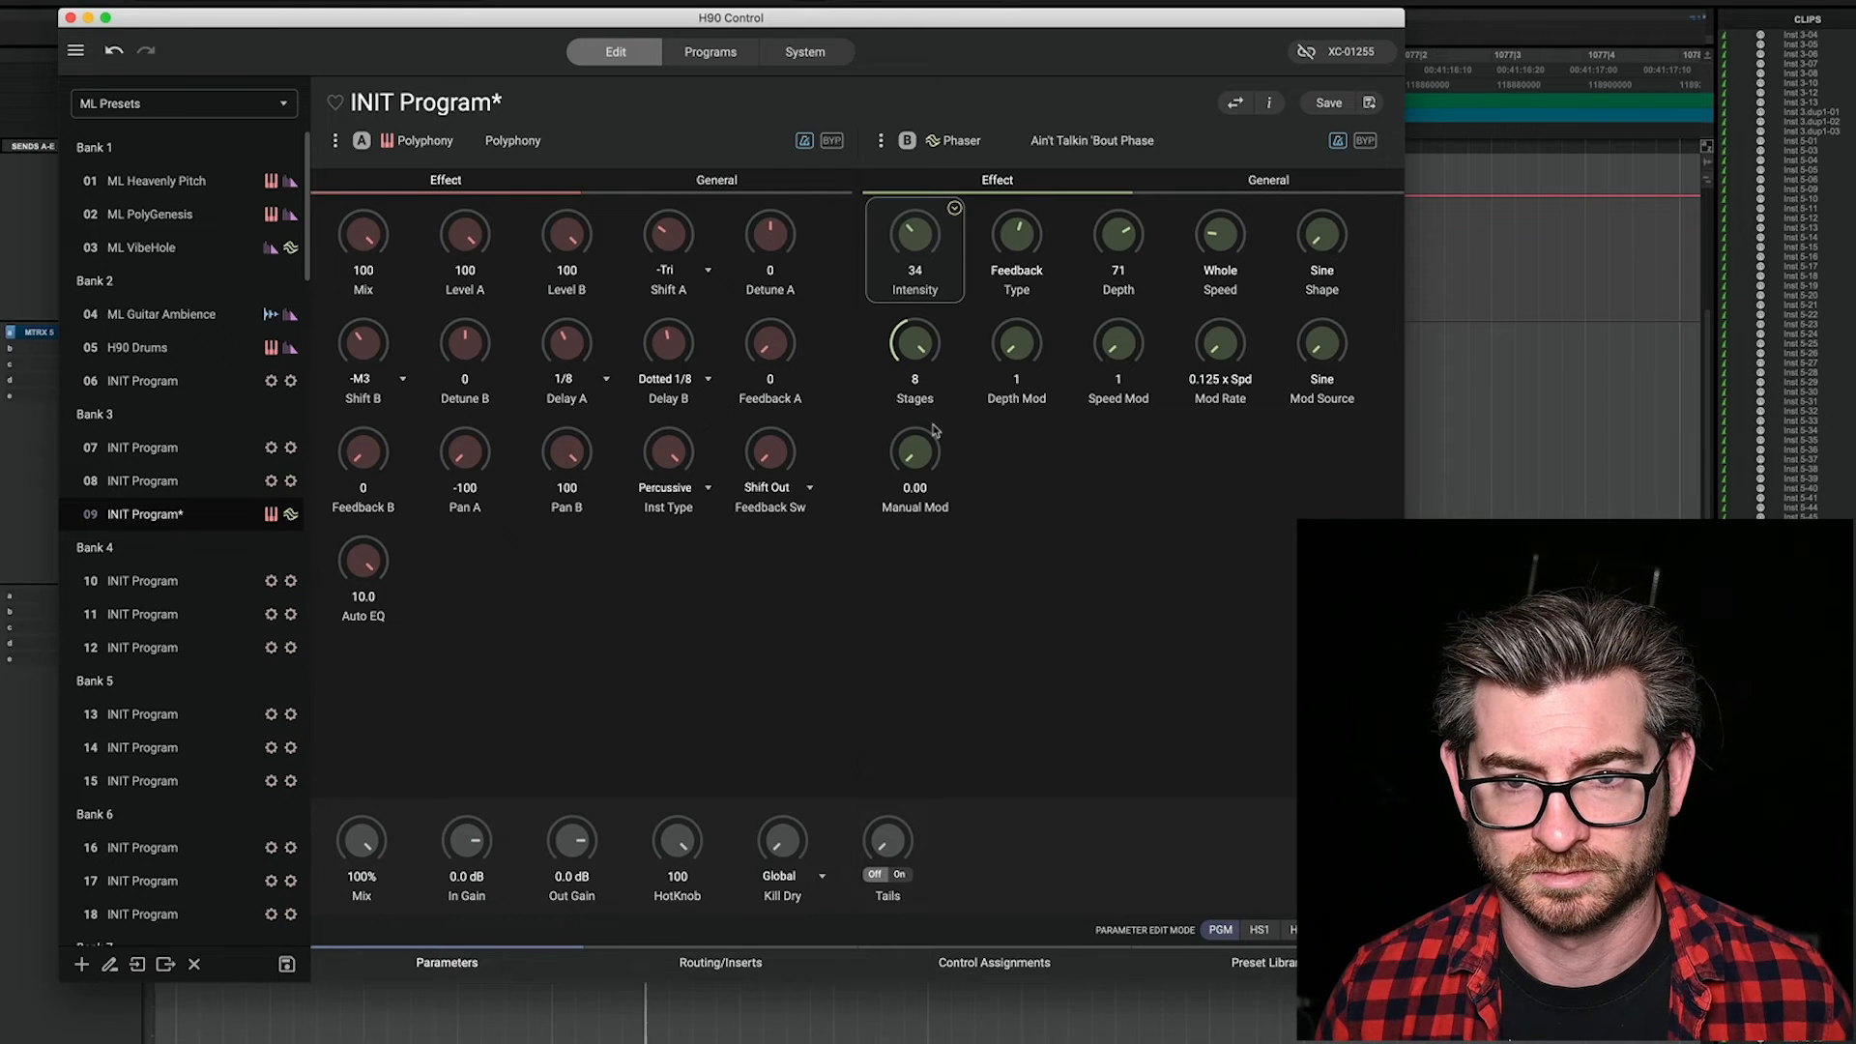
{"action": "left_click_drag", "start_coordinate": [921, 245], "coordinate": [925, 217]}
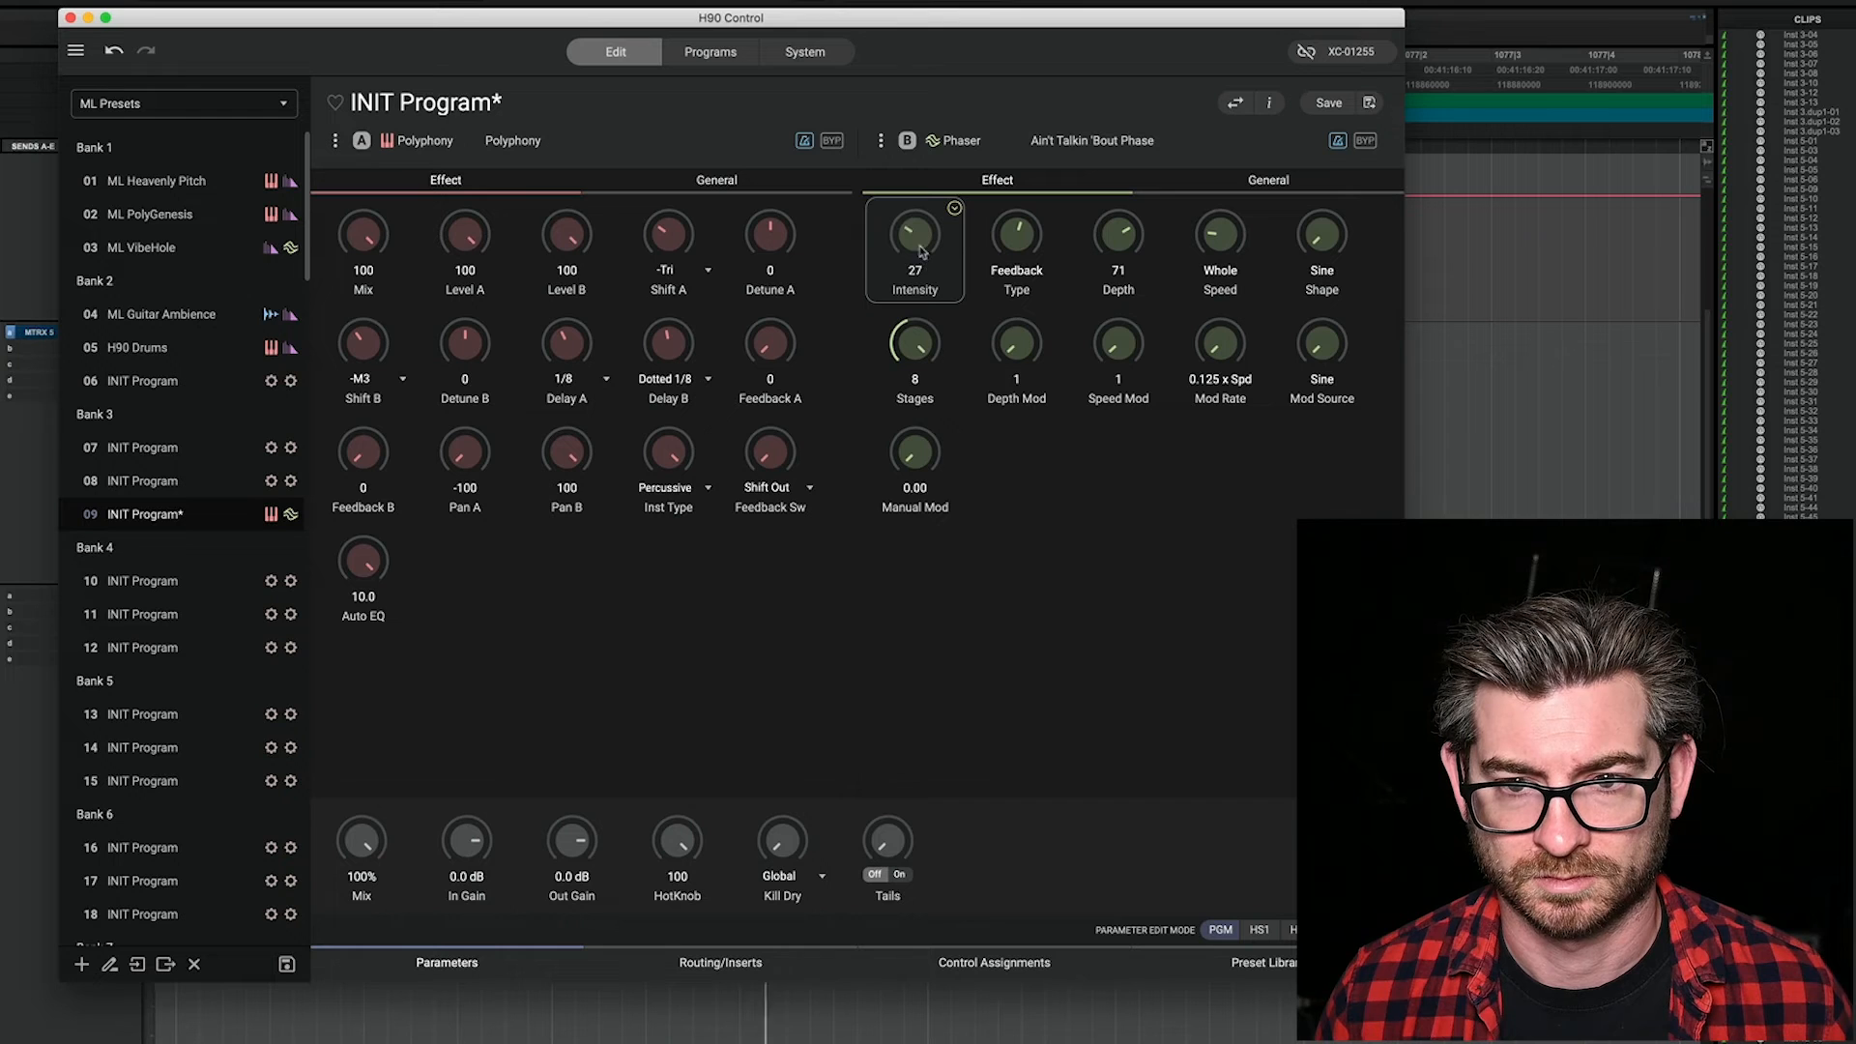
{"action": "left_click_drag", "start_coordinate": [927, 347], "coordinate": [930, 384]}
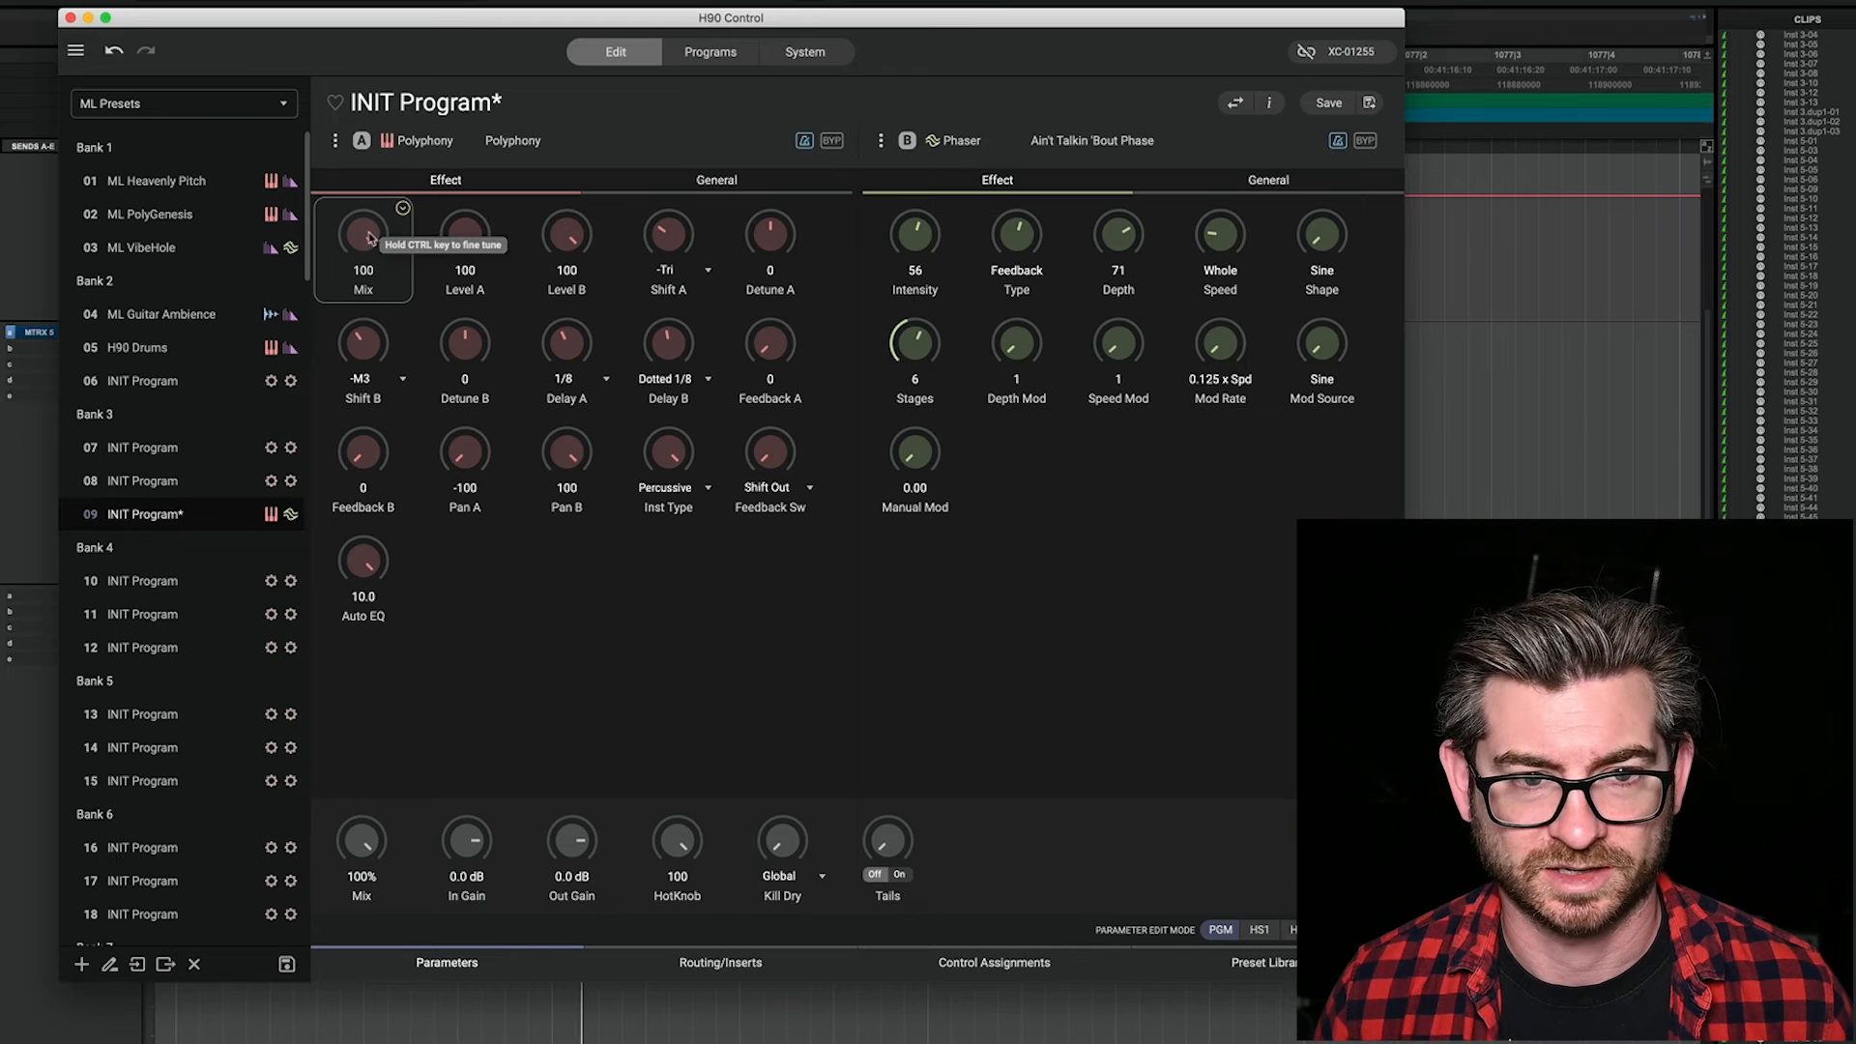
Step: Try Polyphony's Mix at 70, return it to 100, and try the program's overall Mix between 44% and 68%
{"action": "mouse_move", "coordinate": [369, 237]}
{"action": "left_mouse_down"}
{"action": "mouse_move", "coordinate": [383, 340]}
{"action": "mouse_move", "coordinate": [371, 249]}
{"action": "left_mouse_up"}
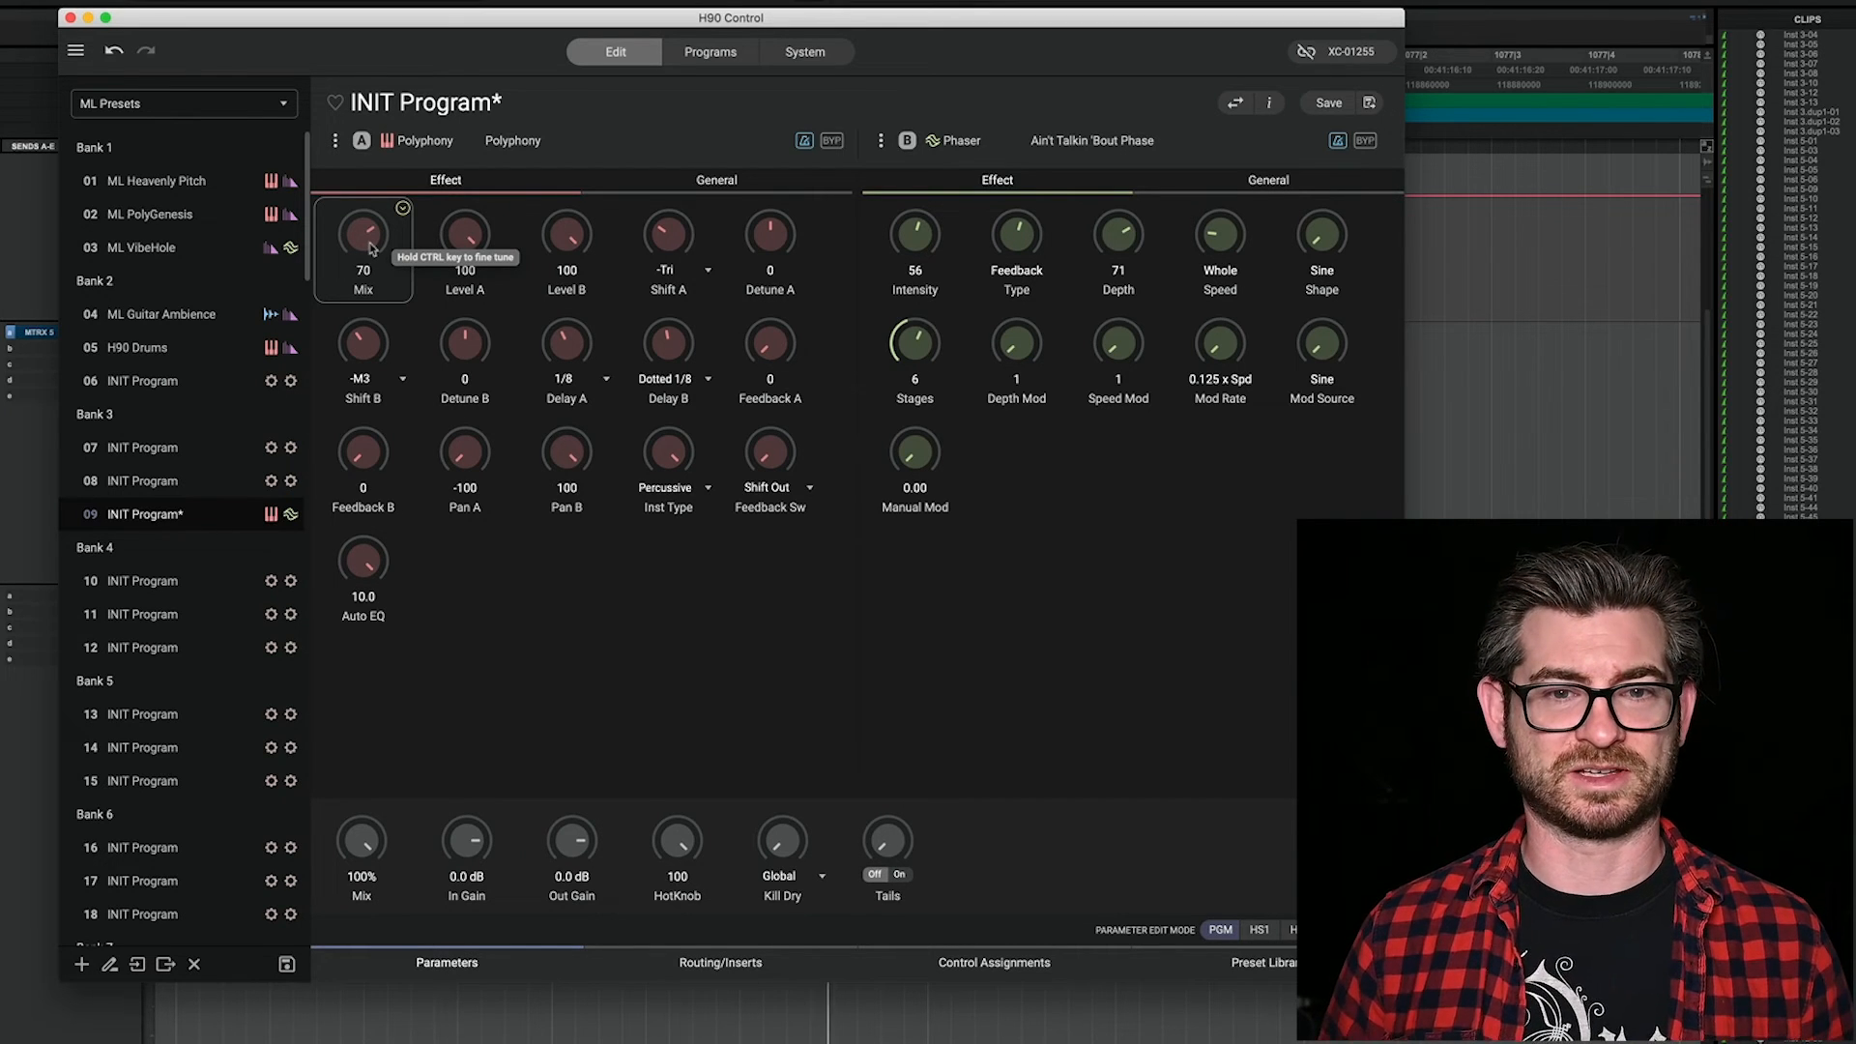
{"action": "double_click", "coordinate": [342, 253]}
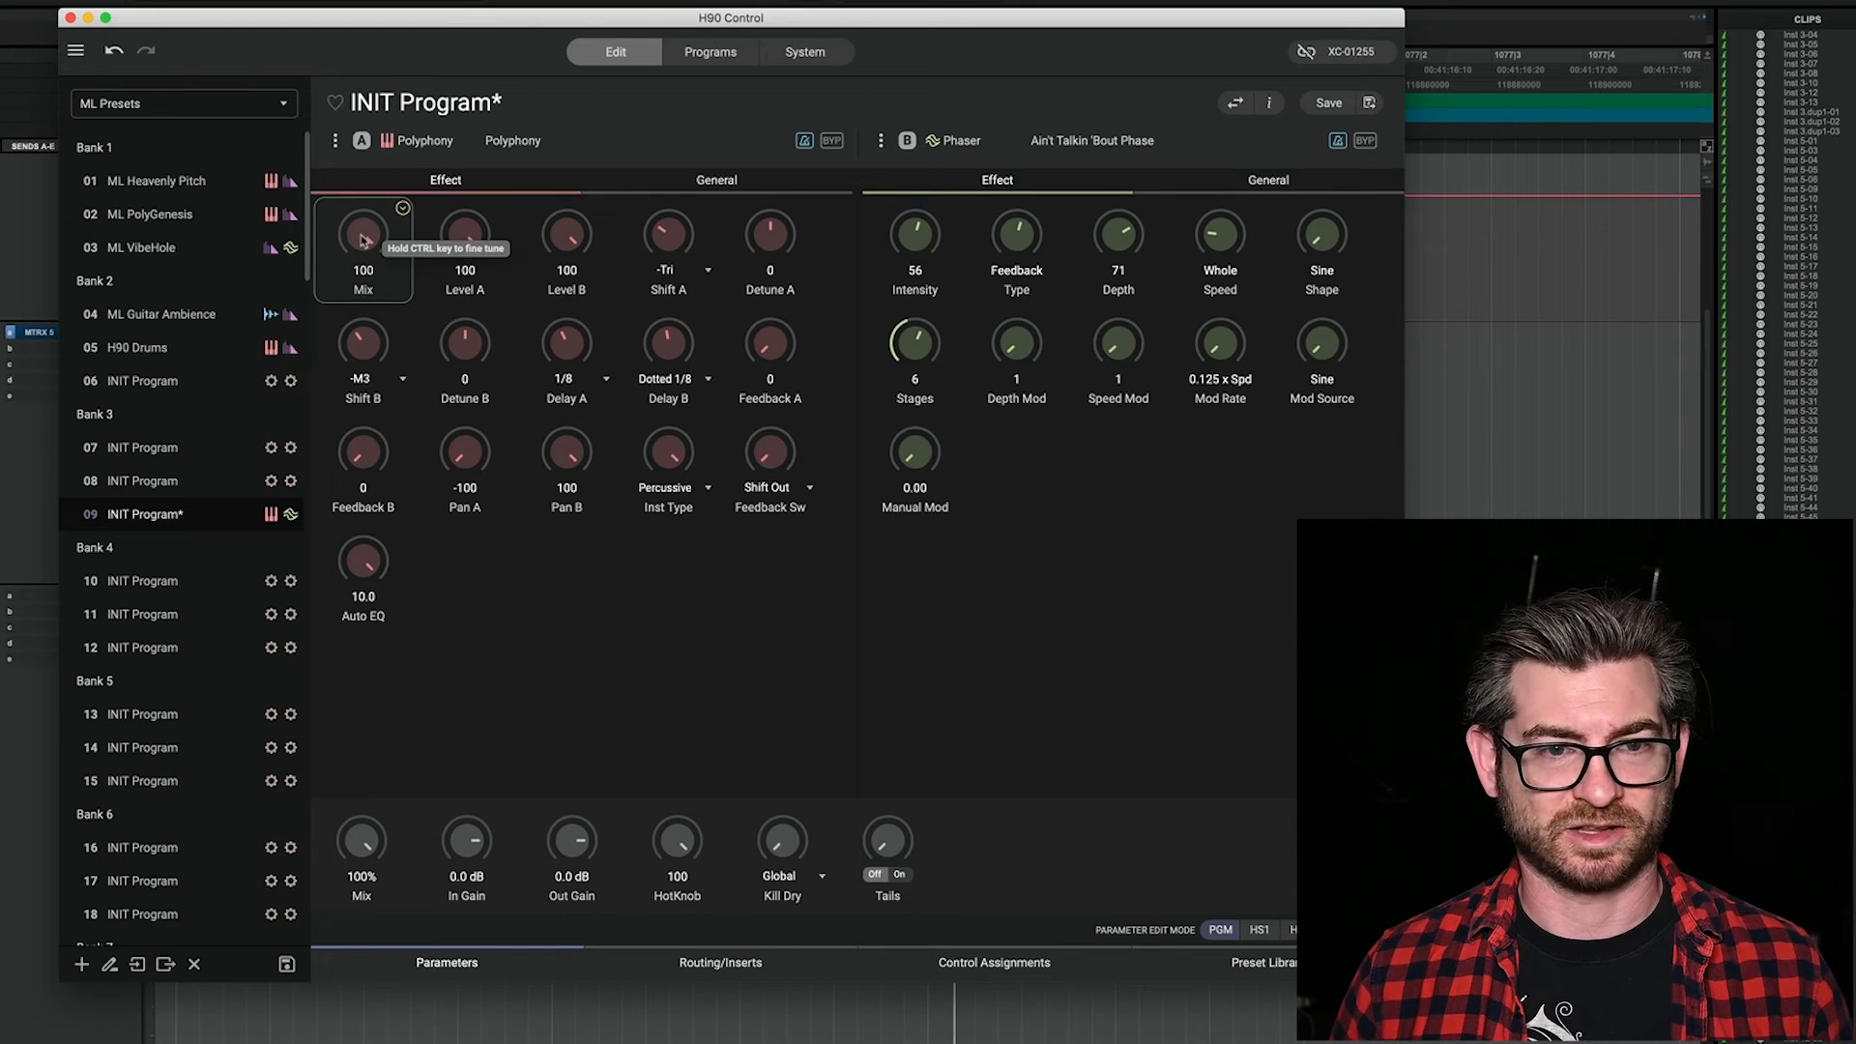
{"action": "left_click_drag", "start_coordinate": [361, 842], "coordinate": [371, 967]}
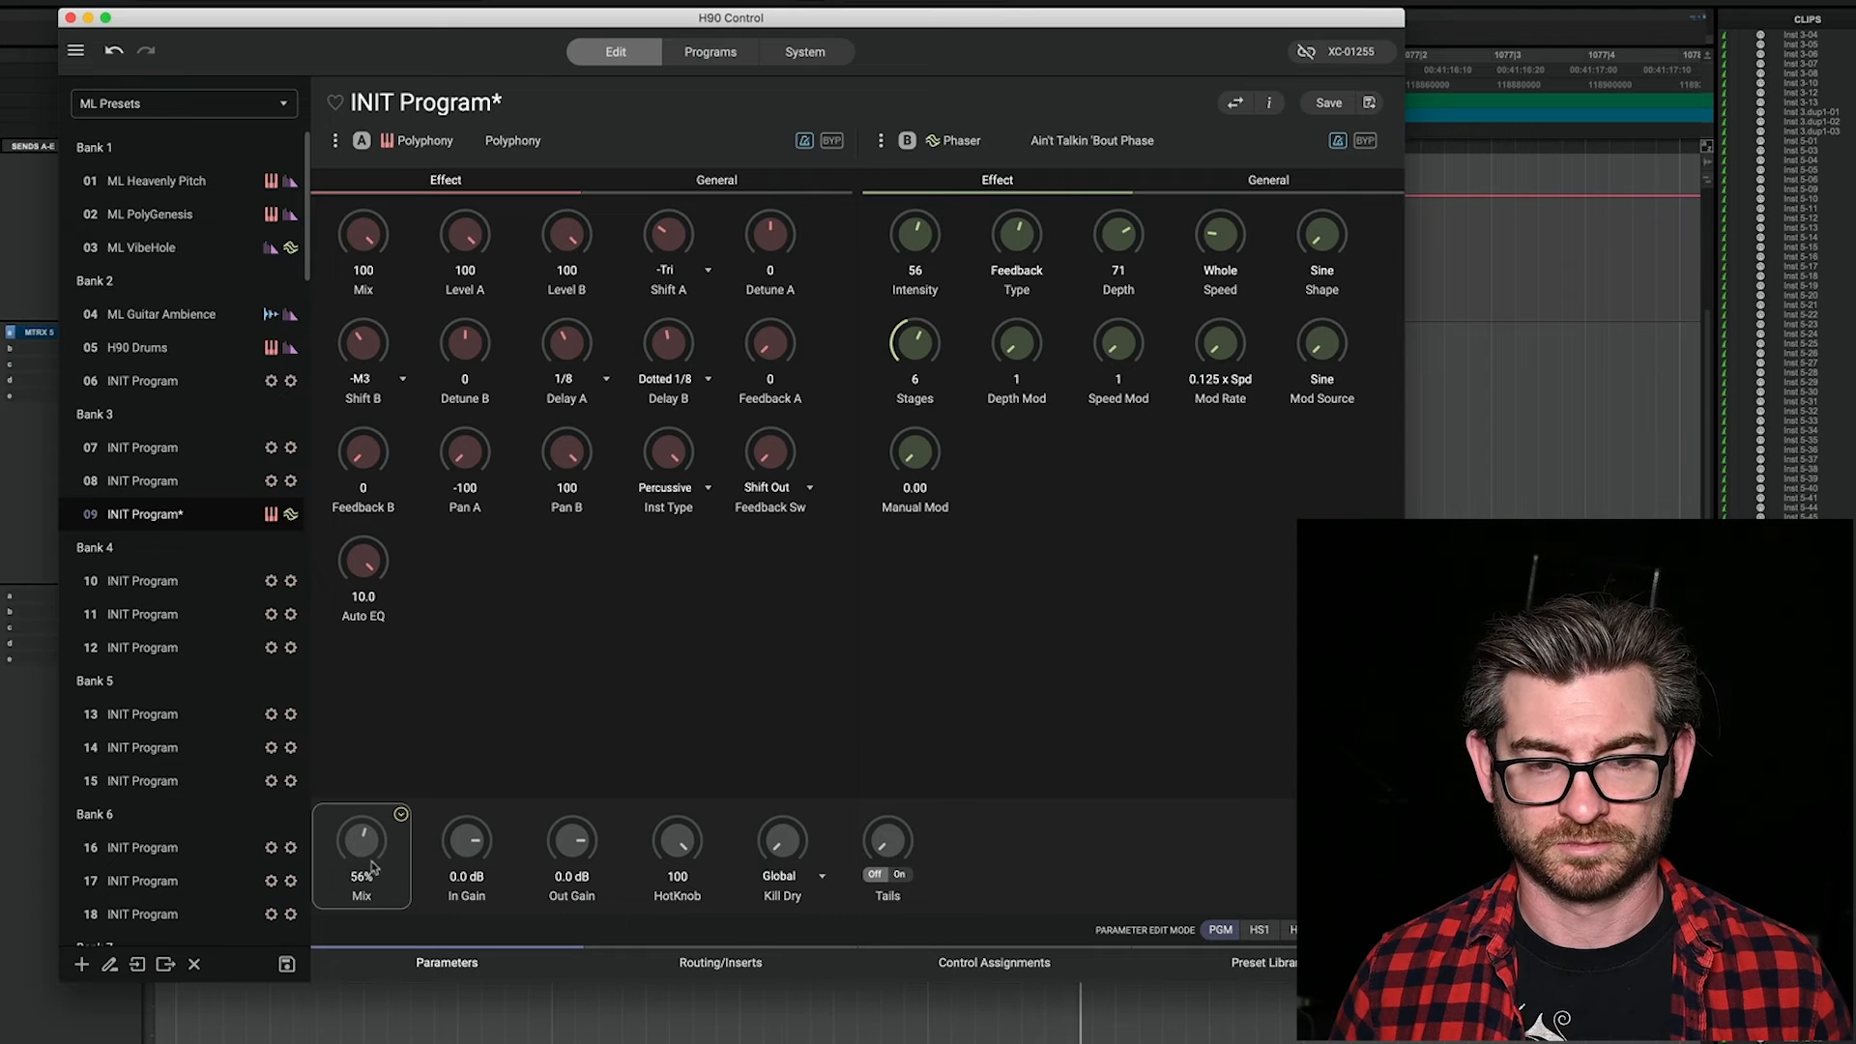
{"action": "mouse_move", "coordinate": [372, 847]}
{"action": "left_mouse_down"}
{"action": "mouse_move", "coordinate": [374, 827]}
{"action": "mouse_move", "coordinate": [366, 862]}
{"action": "left_mouse_up"}
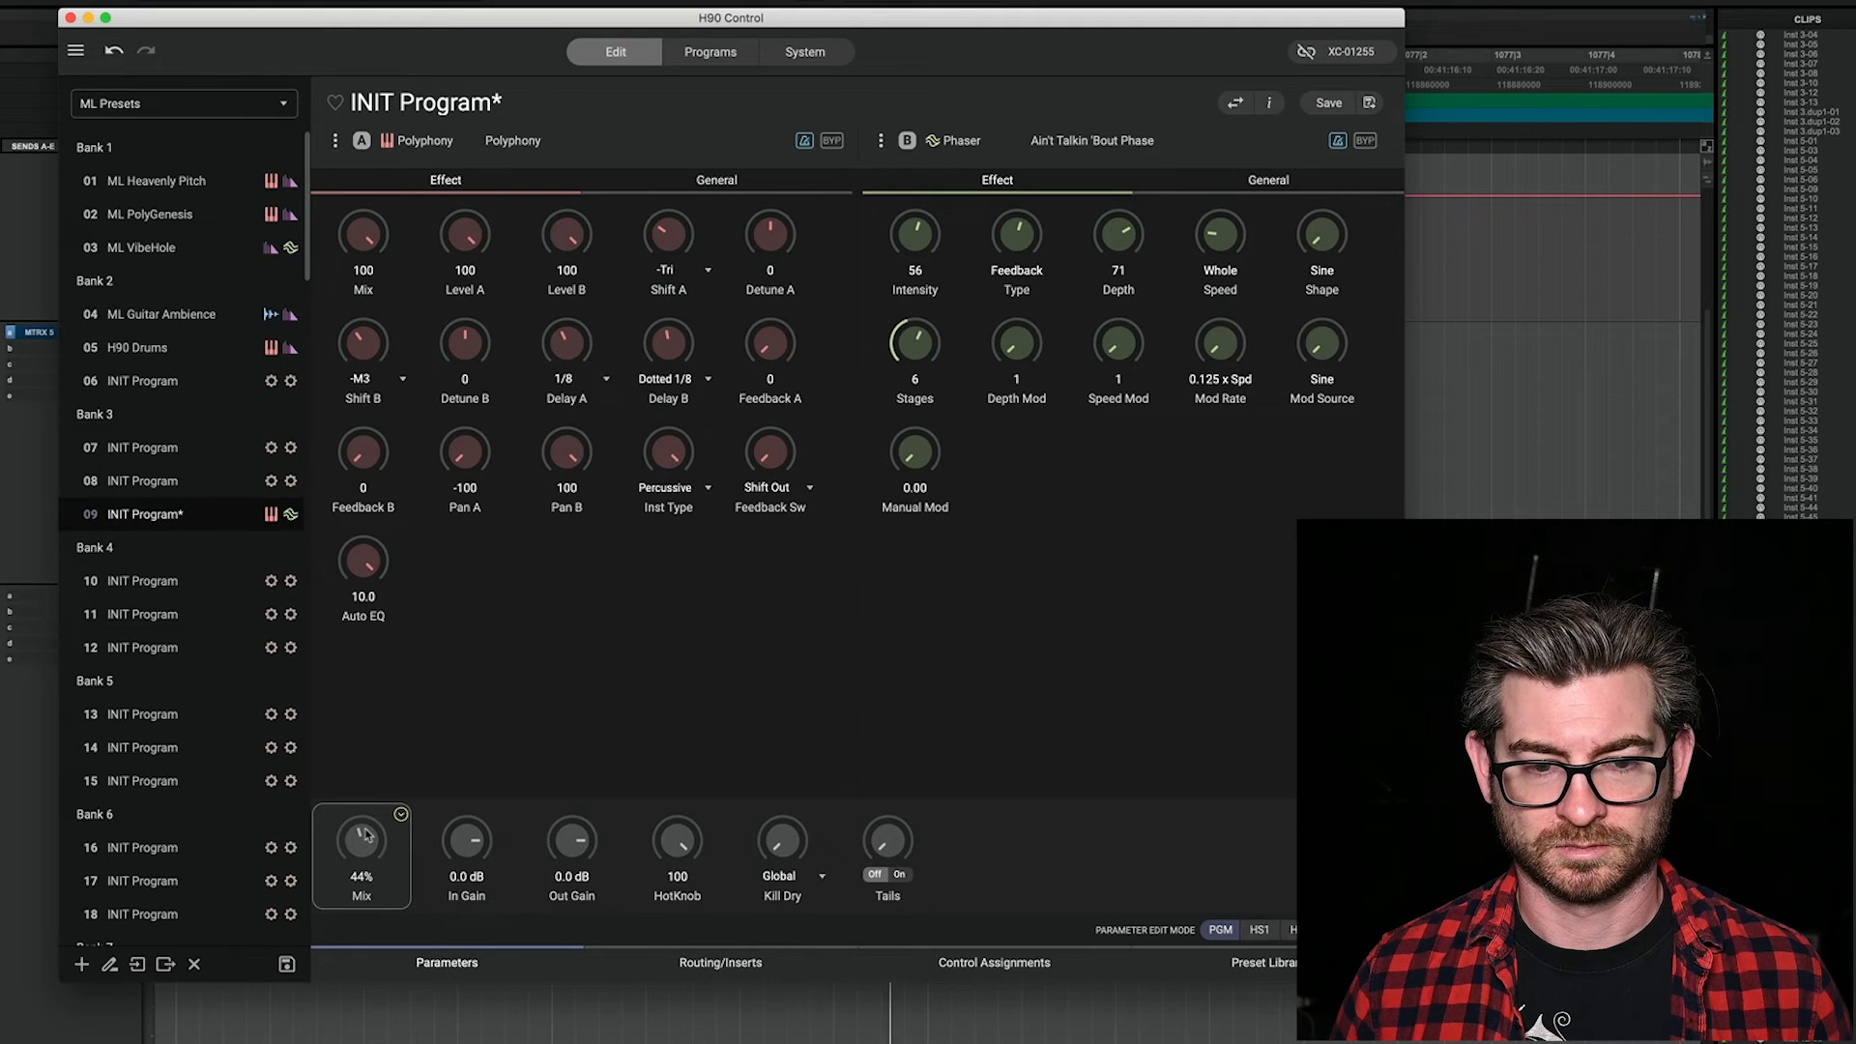
{"action": "left_click_drag", "start_coordinate": [365, 833], "coordinate": [372, 815]}
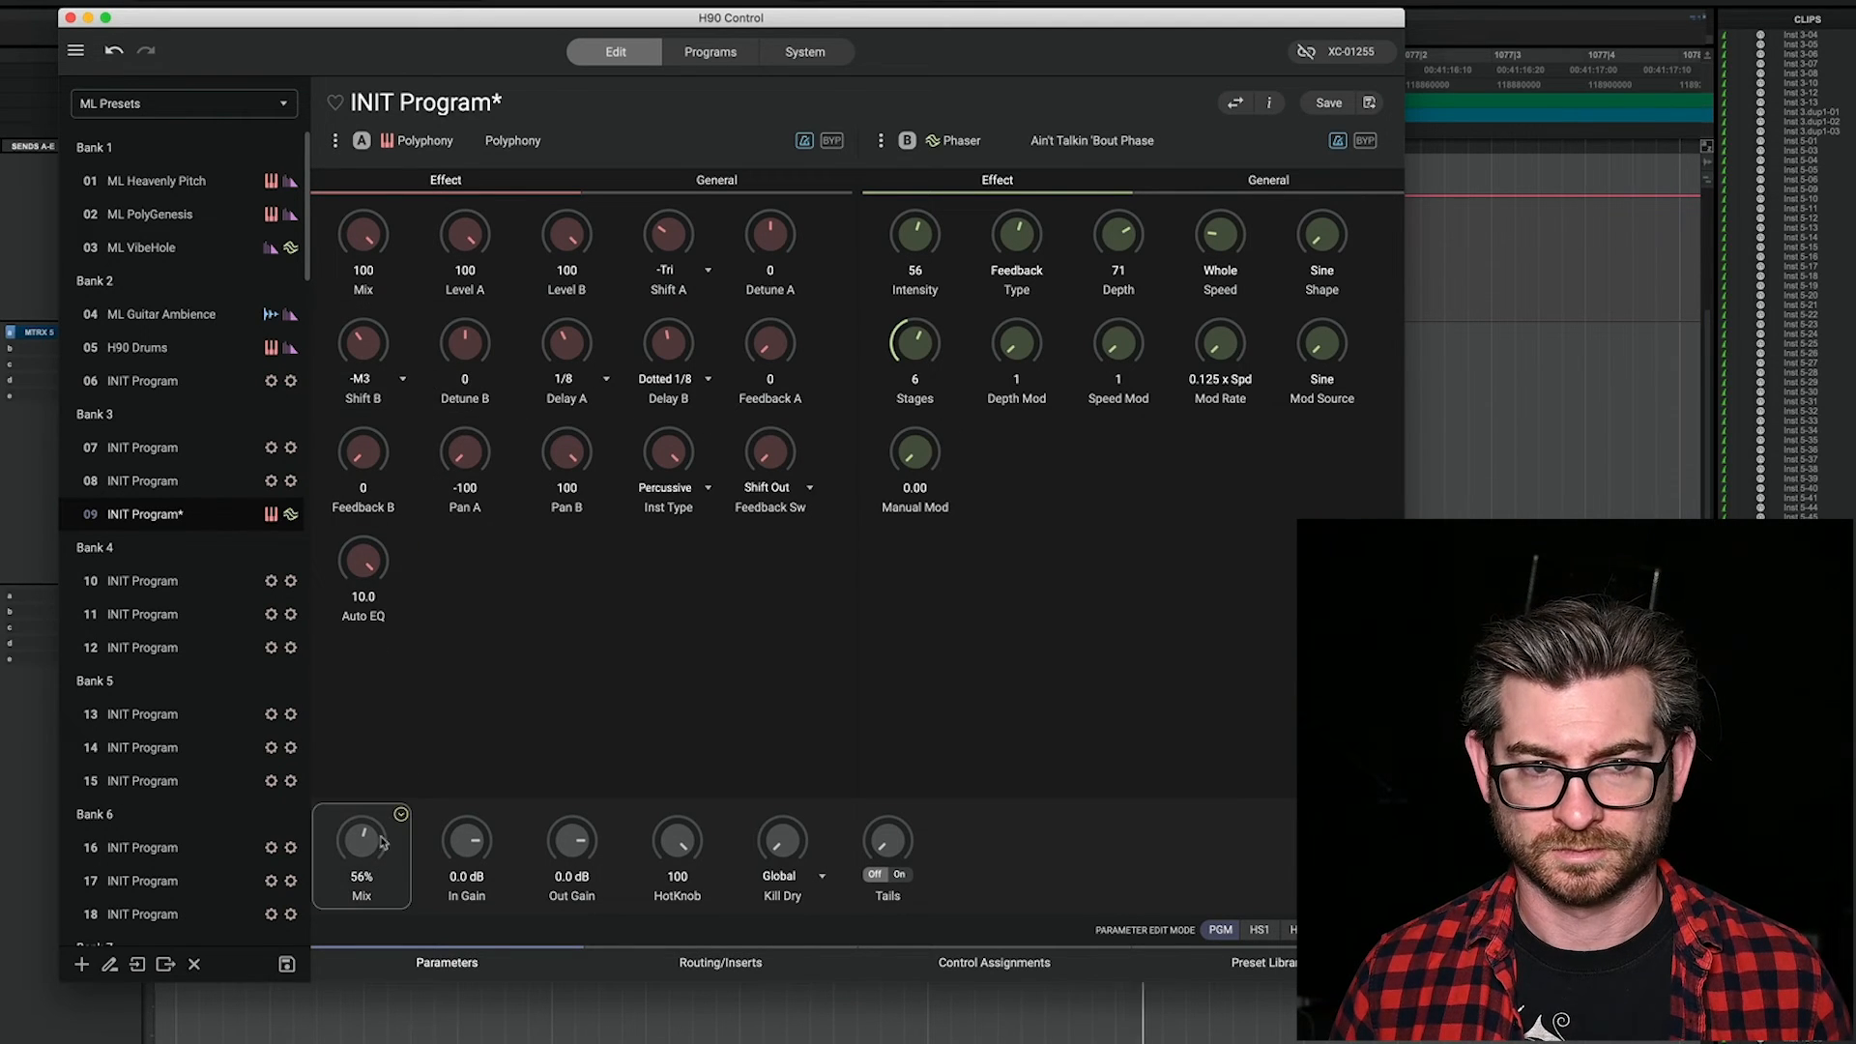
{"action": "left_click_drag", "start_coordinate": [373, 836], "coordinate": [374, 827]}
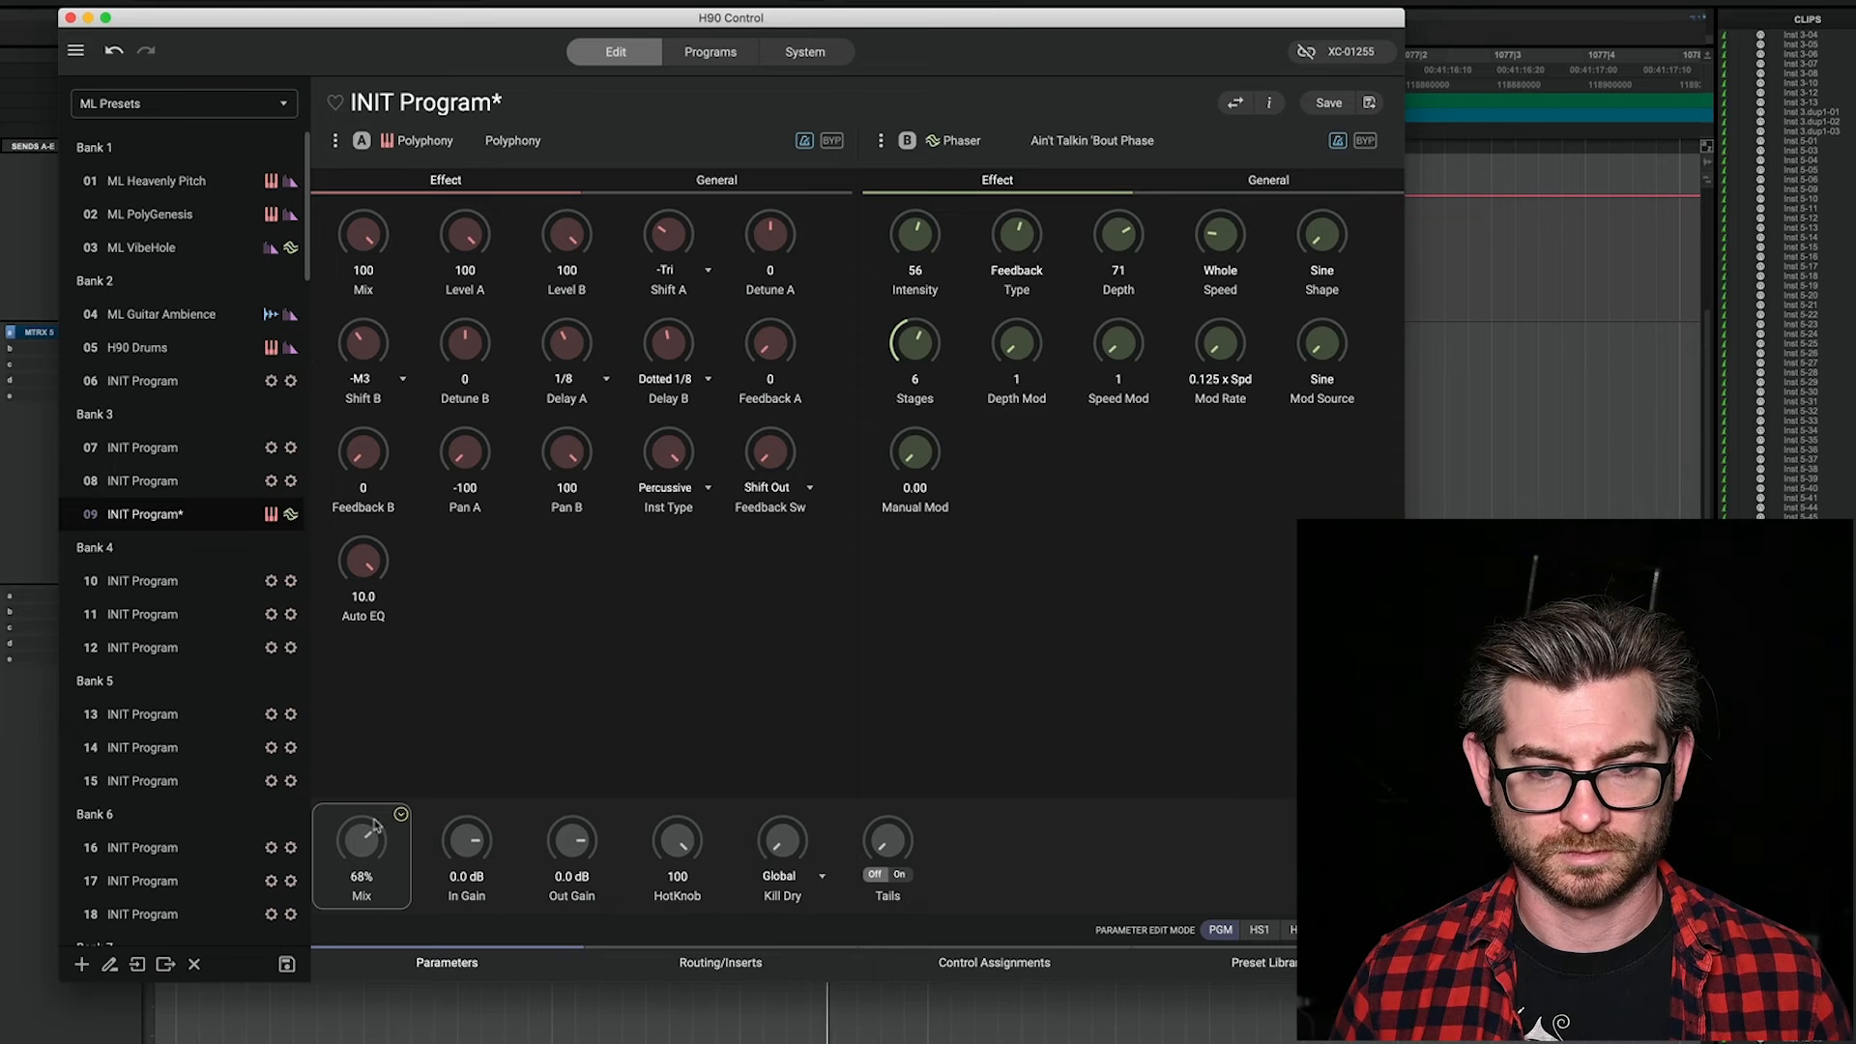
Step: Return the program's overall Mix to 100% and set Polyphony's Mix to 43
{"action": "left_click_drag", "start_coordinate": [369, 848], "coordinate": [371, 517]}
{"action": "left_click_drag", "start_coordinate": [367, 280], "coordinate": [377, 370]}
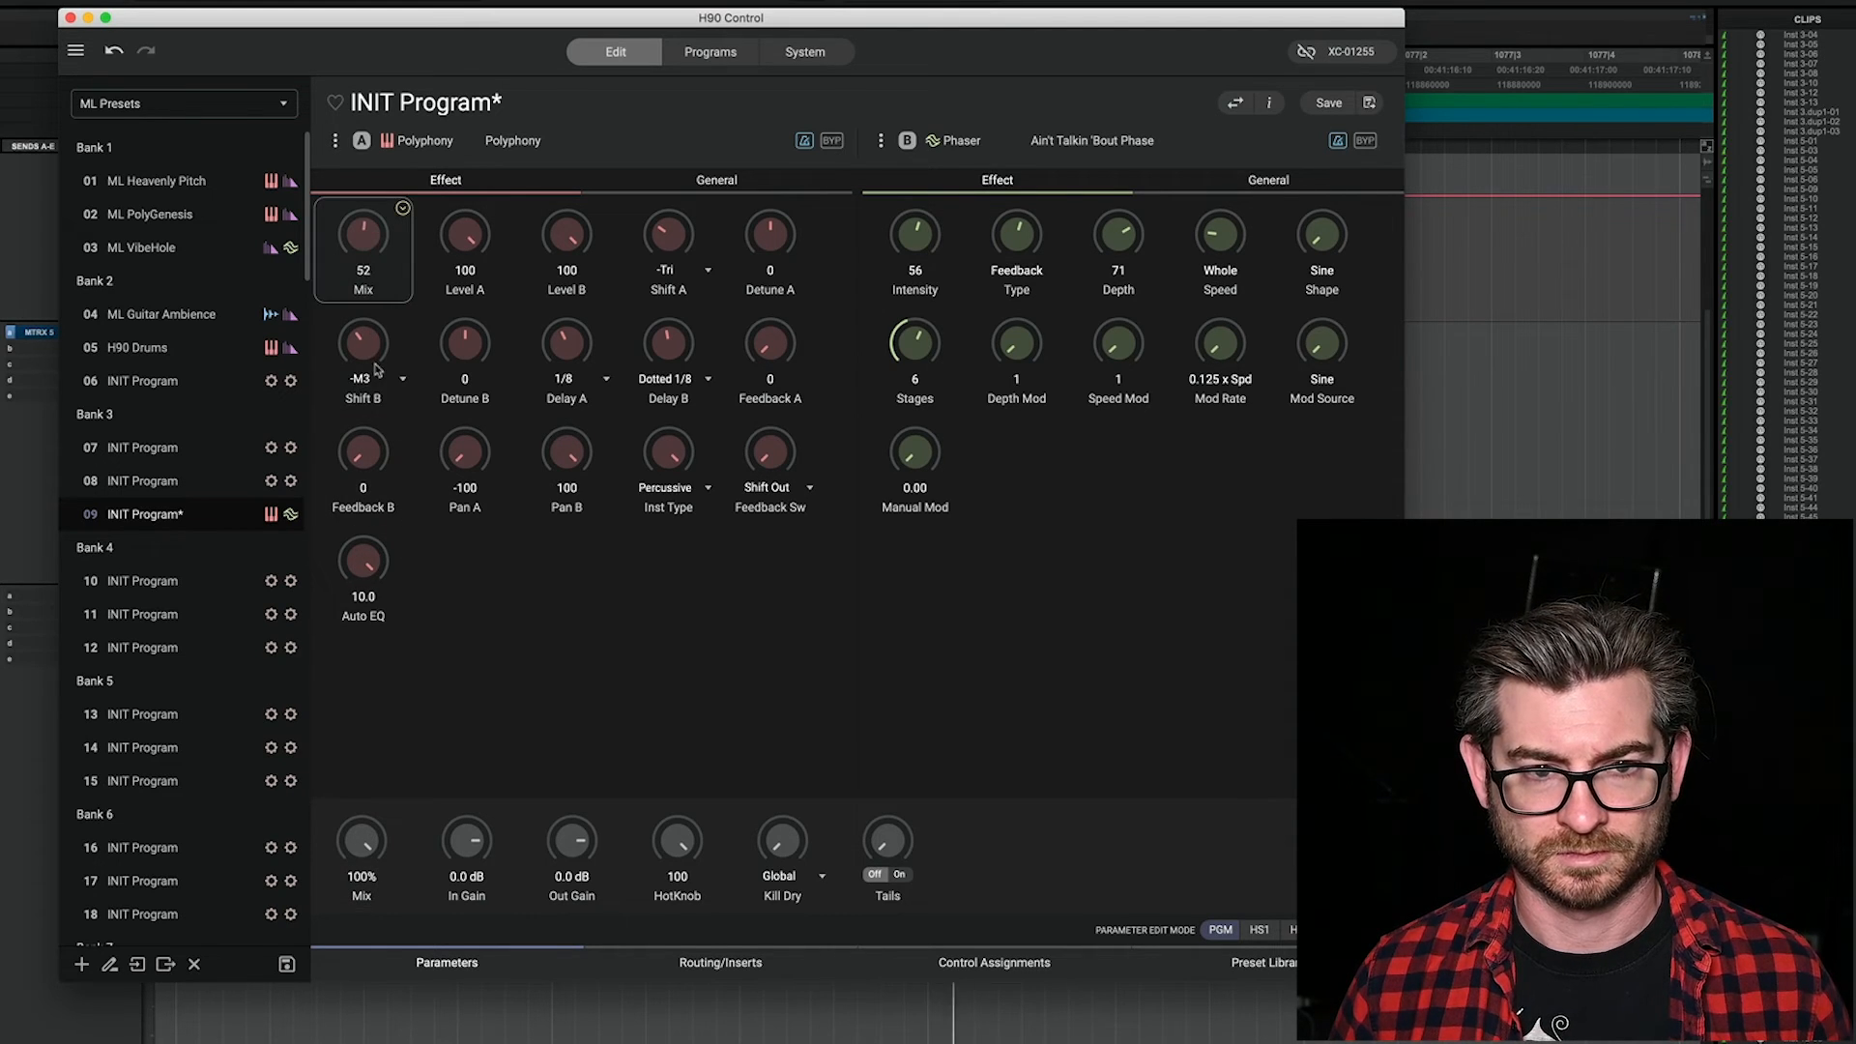
{"action": "left_click_drag", "start_coordinate": [366, 250], "coordinate": [368, 272]}
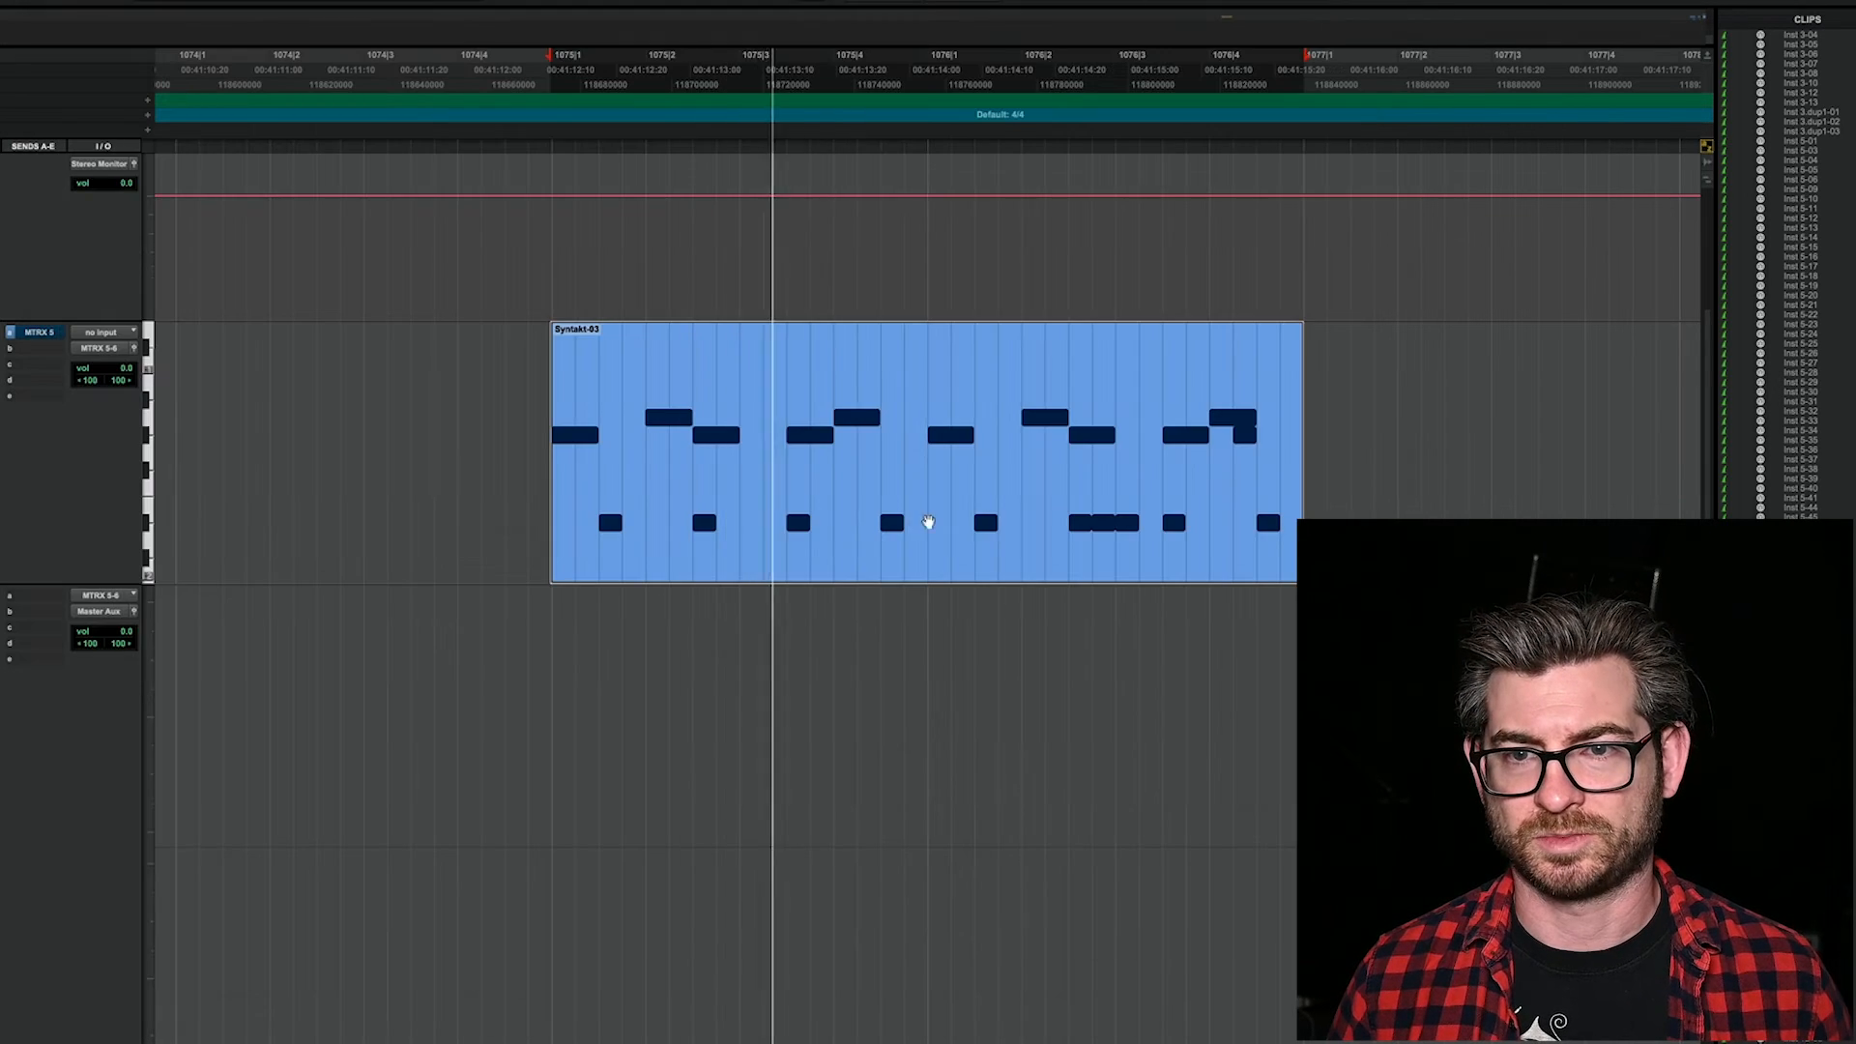
Step: Switch to Pro Tools and mute the lower row of notes in the Syntakt-03 MIDI clip
{"action": "left_click", "coordinate": [809, 685]}
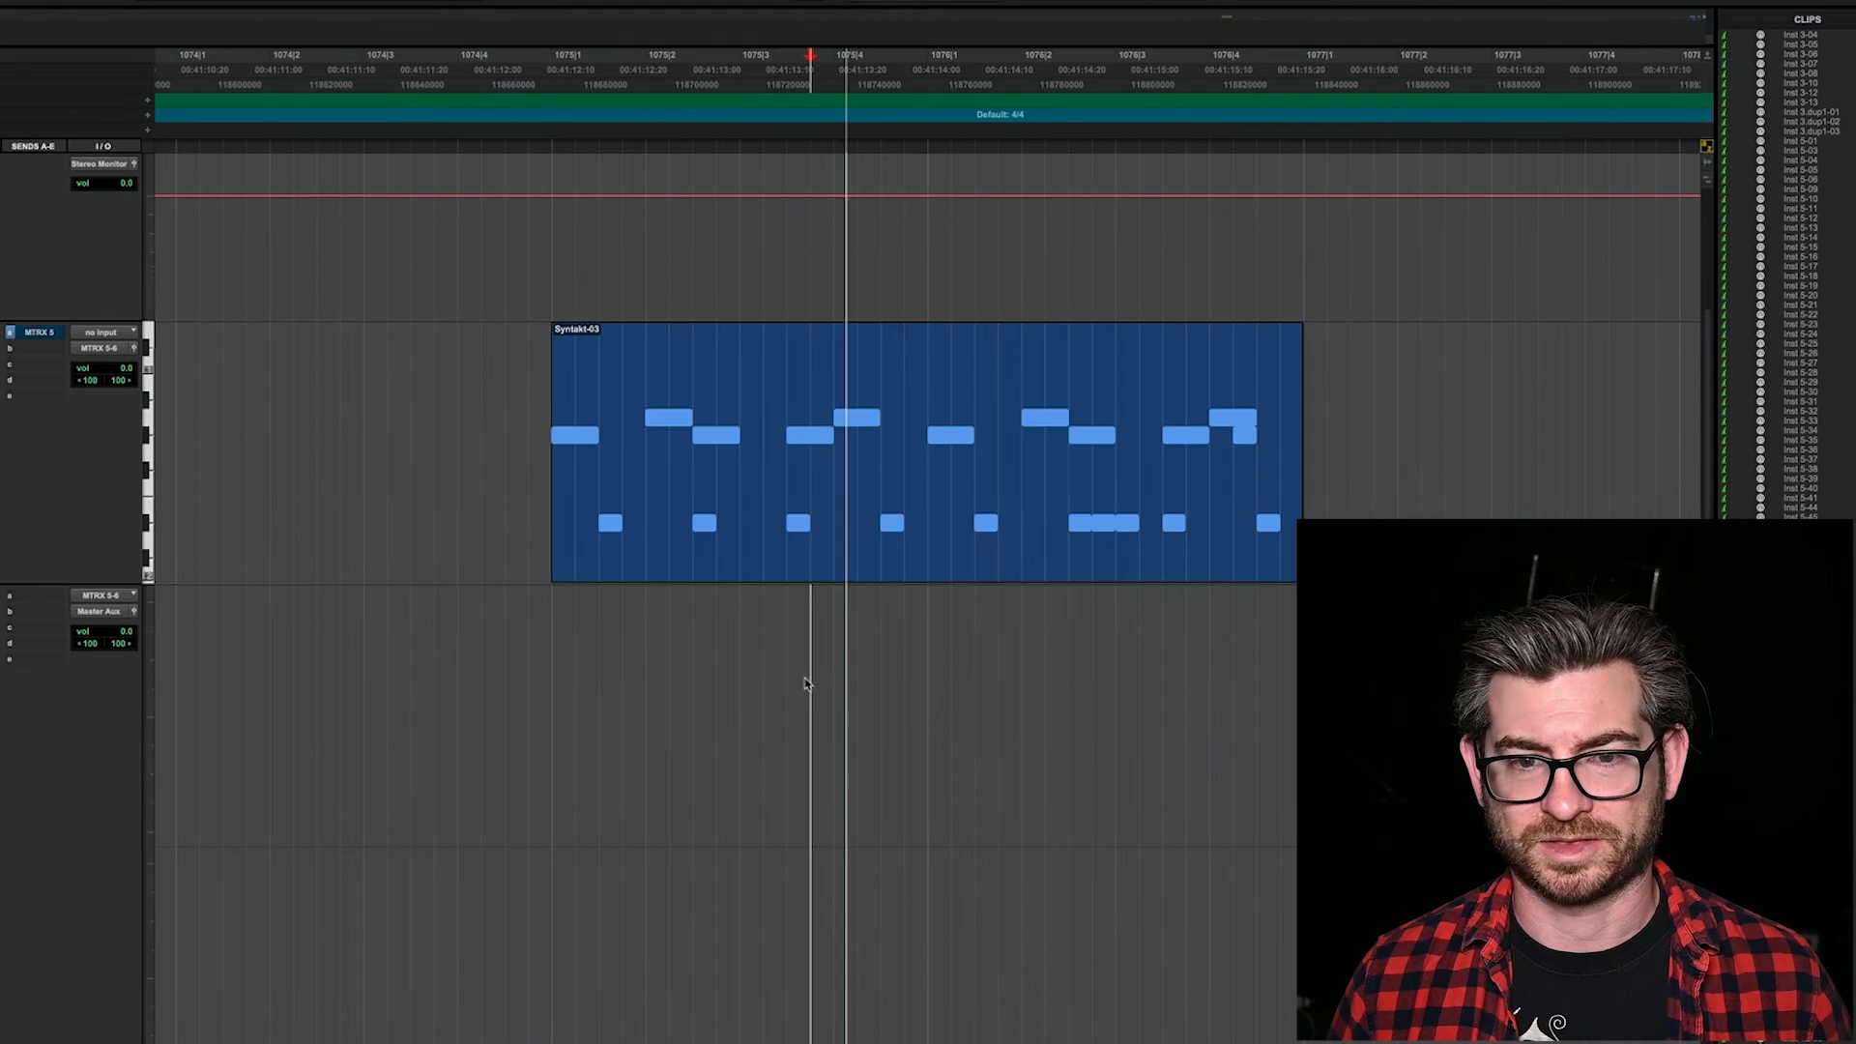
{"action": "double_click", "coordinate": [789, 515]}
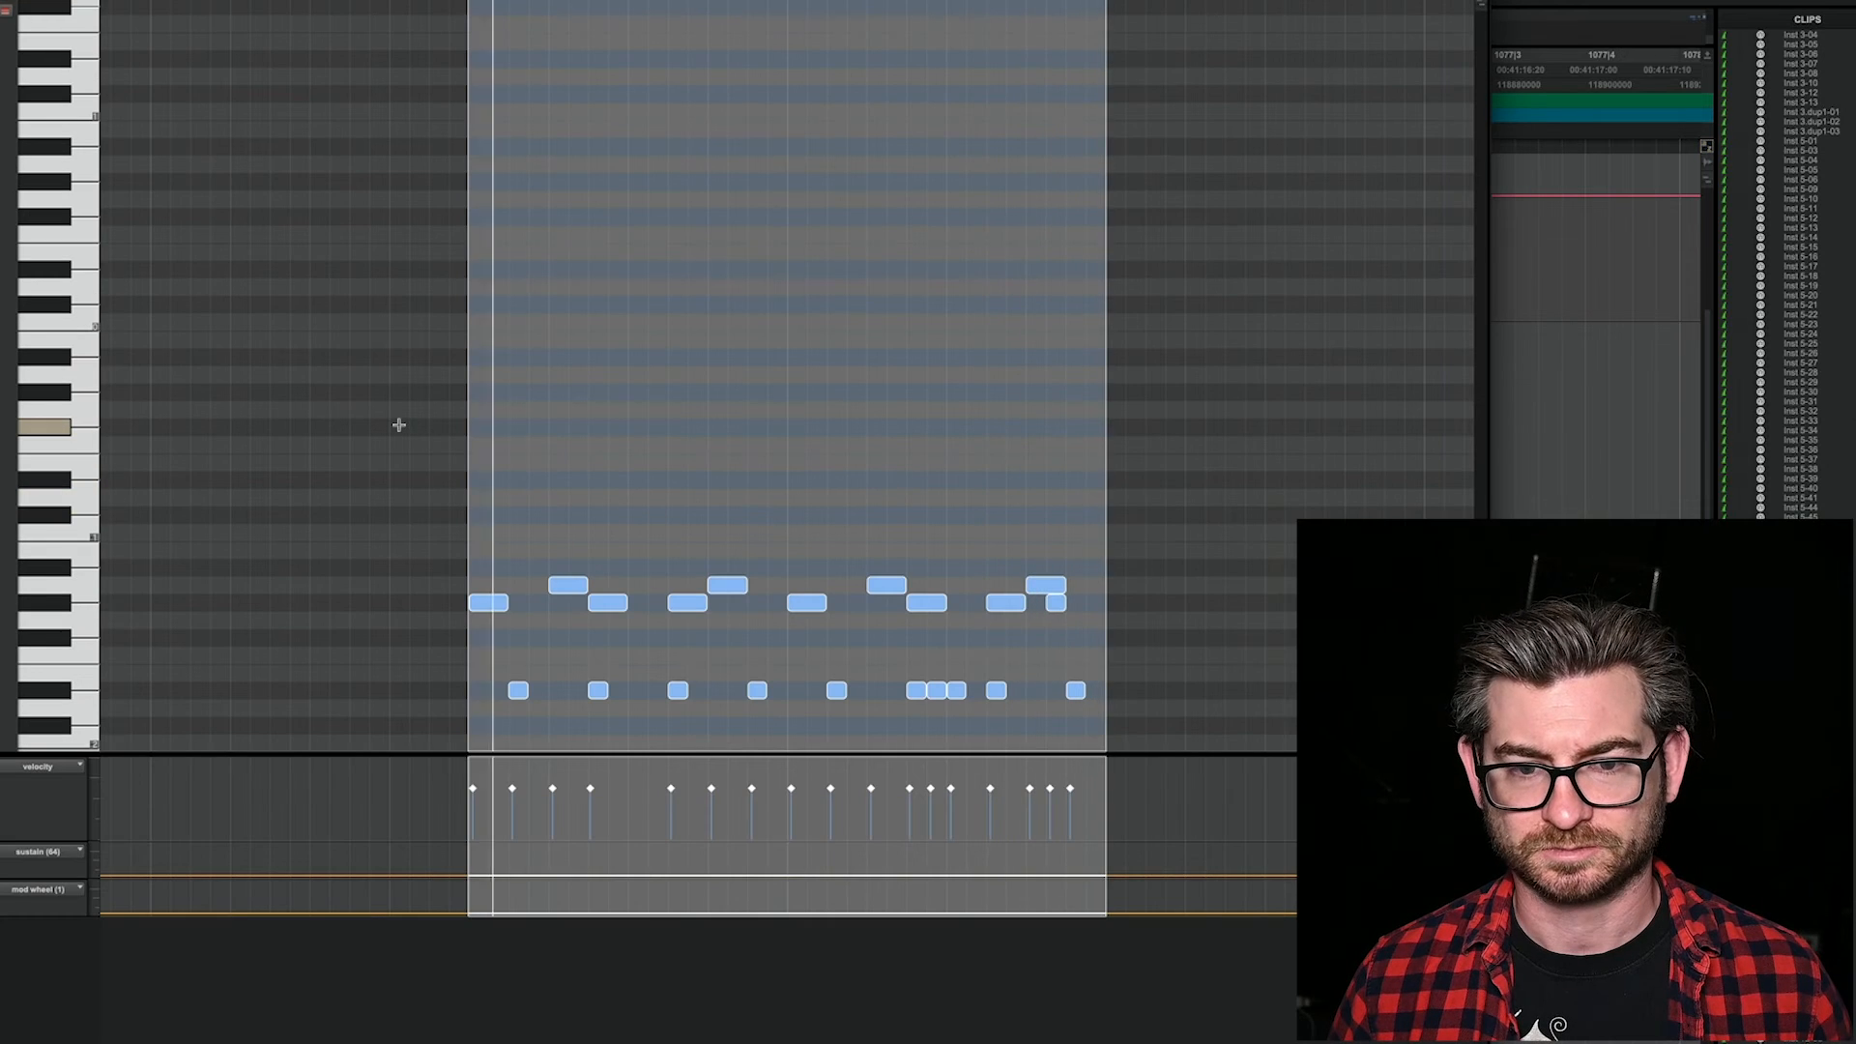
{"action": "left_click_drag", "start_coordinate": [354, 655], "coordinate": [1187, 732]}
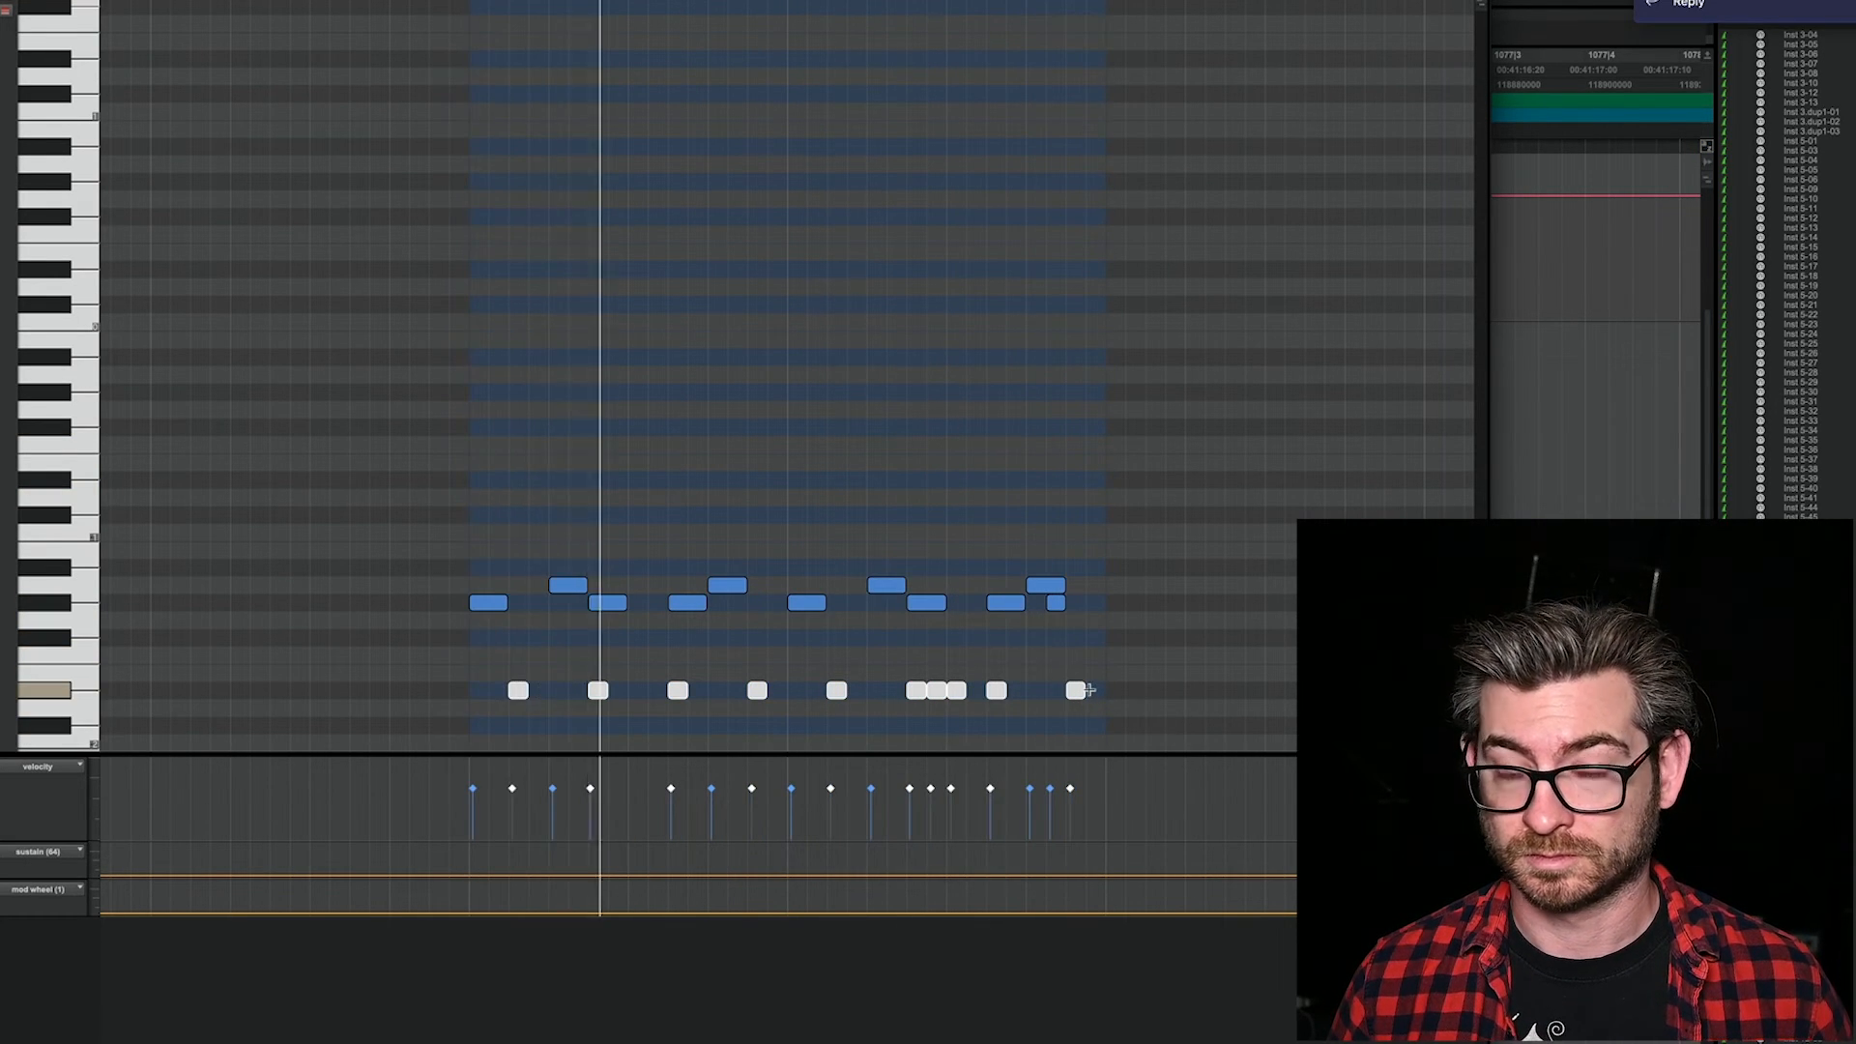
{"action": "key", "text": "super+w"}
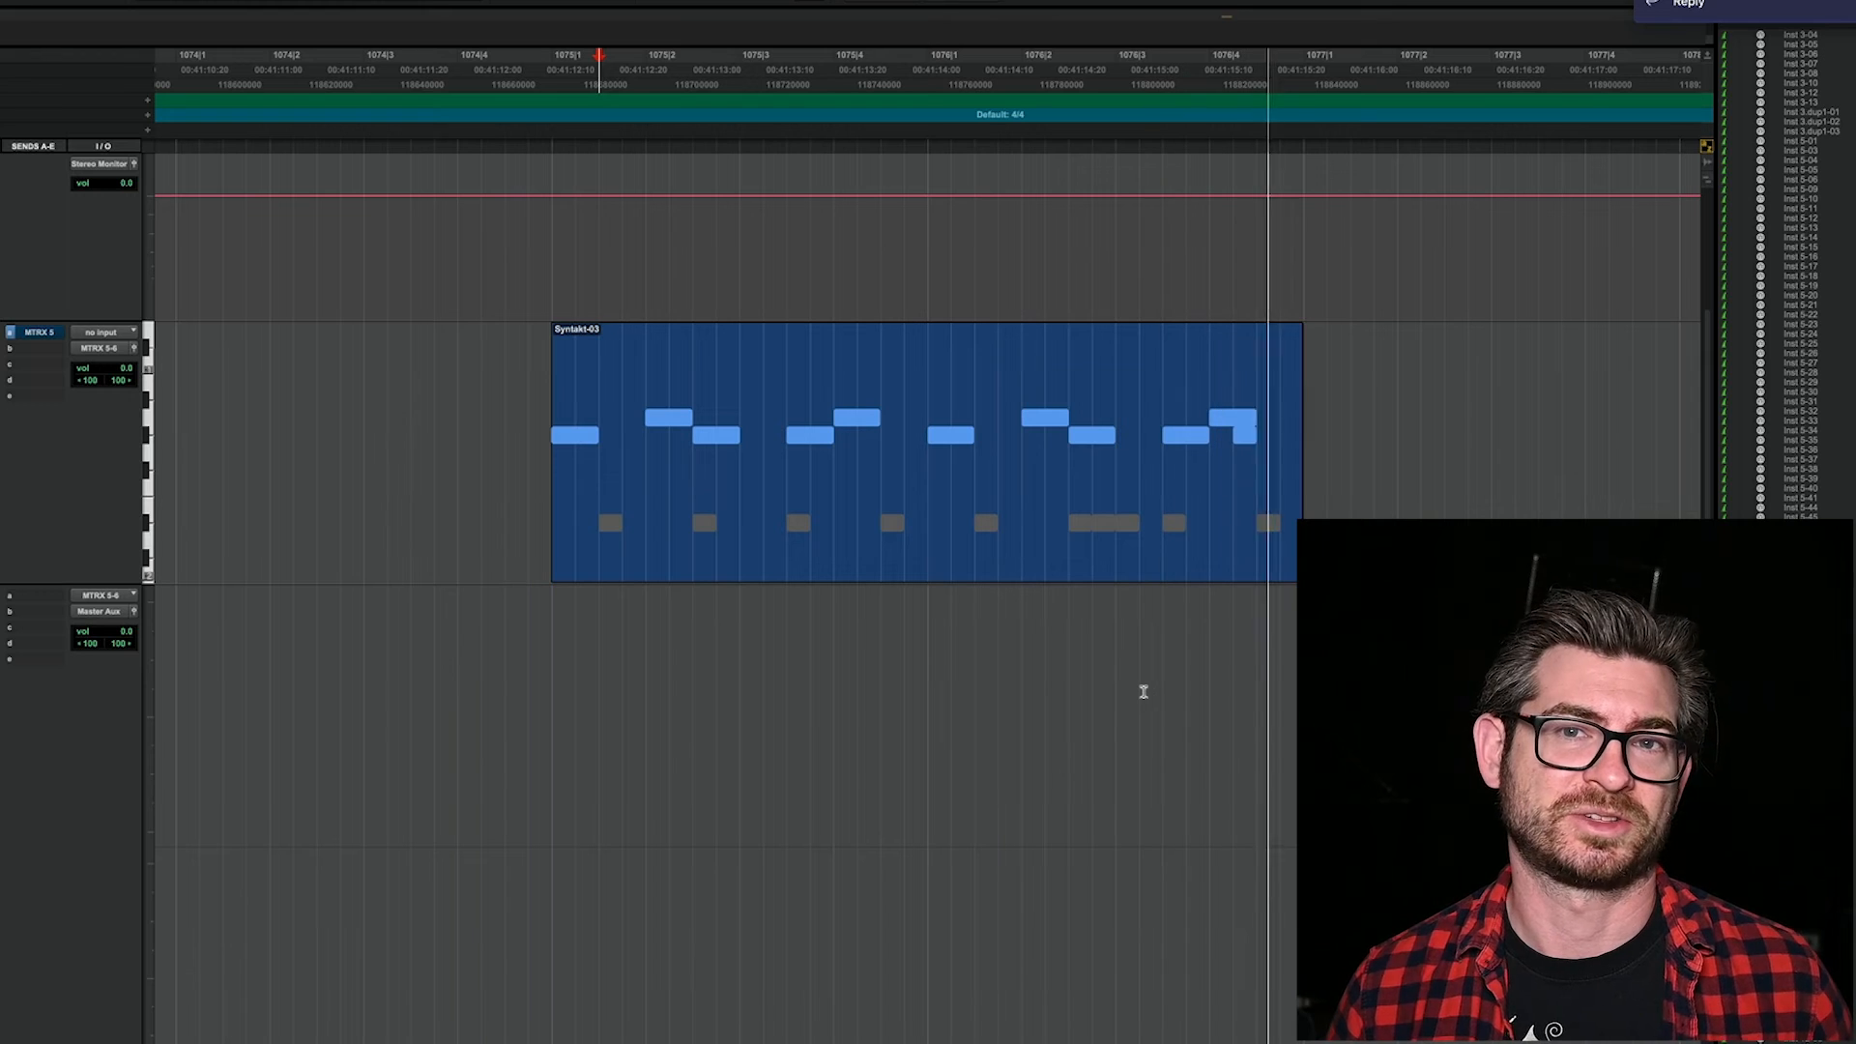
Step: Mute the upper notes of the Syntakt-03 clip and unmute its lower row of notes
{"action": "double_click", "coordinate": [857, 564]}
{"action": "left_click_drag", "start_coordinate": [373, 440], "coordinate": [1112, 629]}
{"action": "left_click_drag", "start_coordinate": [426, 665], "coordinate": [1257, 749]}
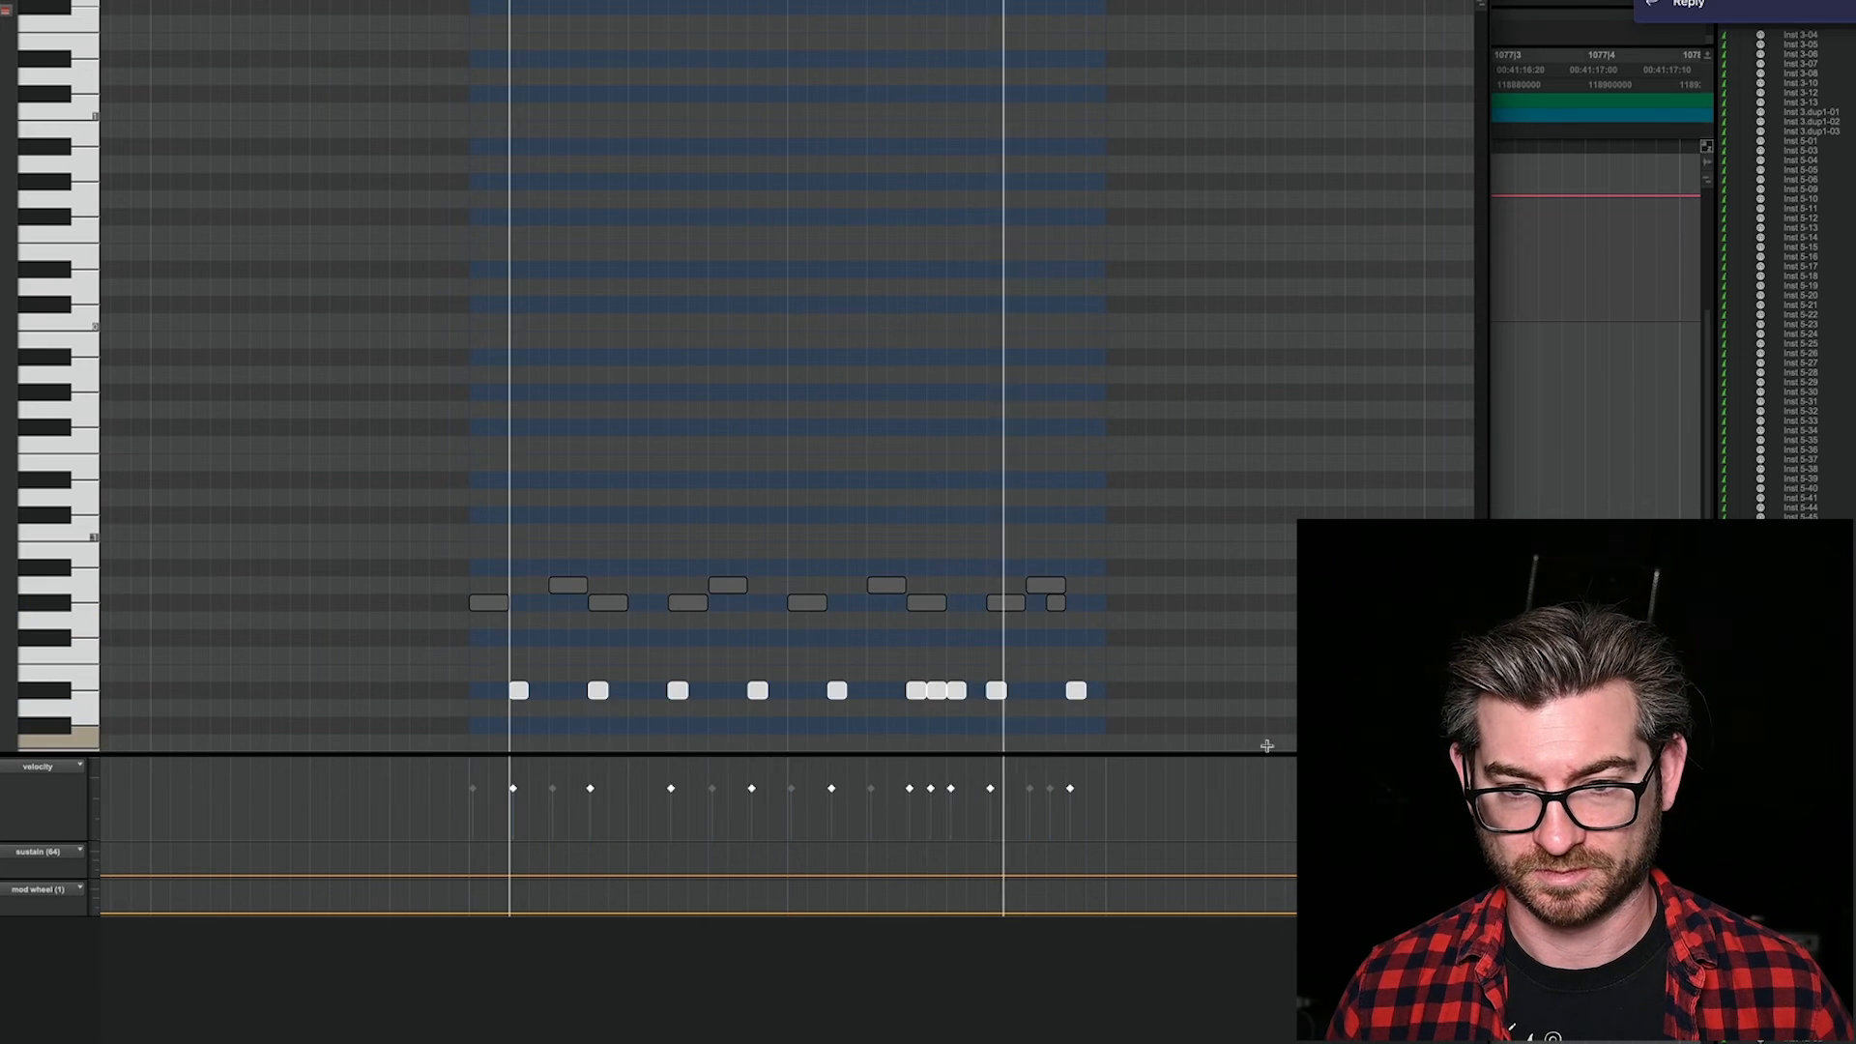
Step: Add a lower-row note at the clip's start and another two semitones below that row, copying the latter beneath the last of the three clustered notes
{"action": "left_click", "coordinate": [478, 690]}
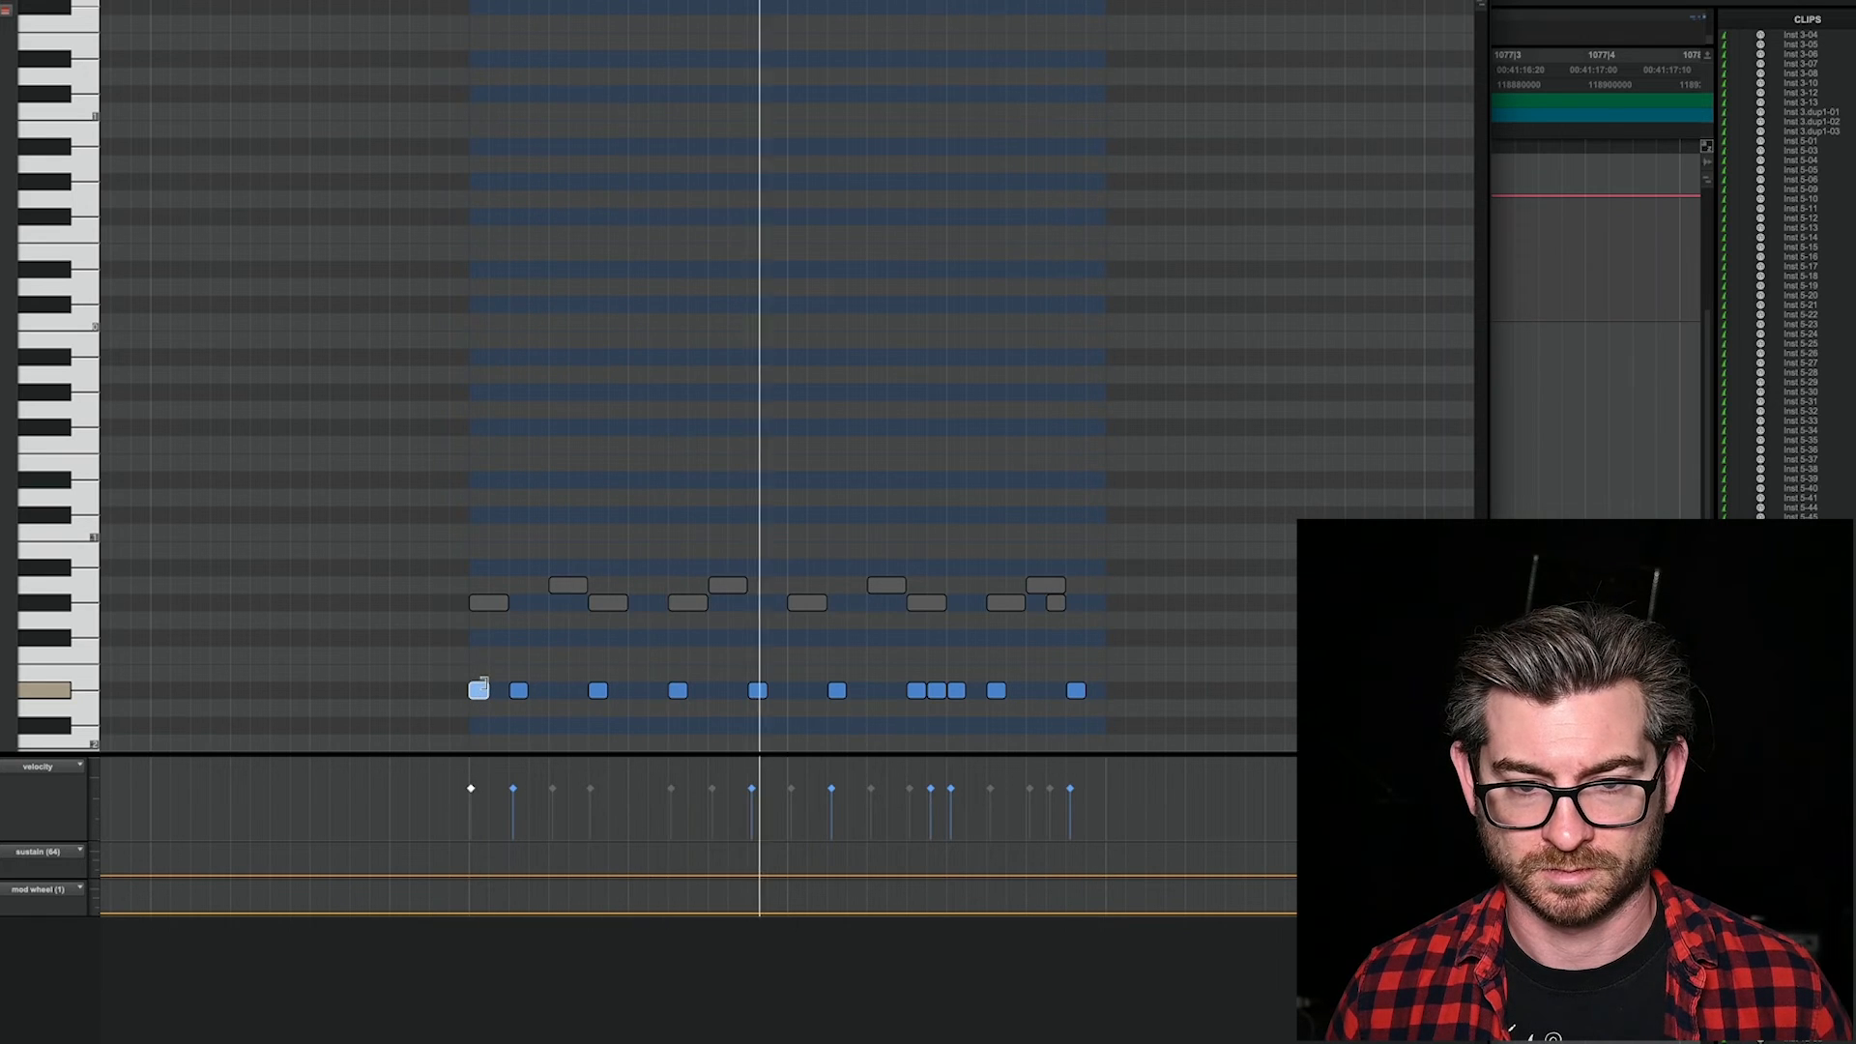
{"action": "left_click", "coordinate": [637, 672]}
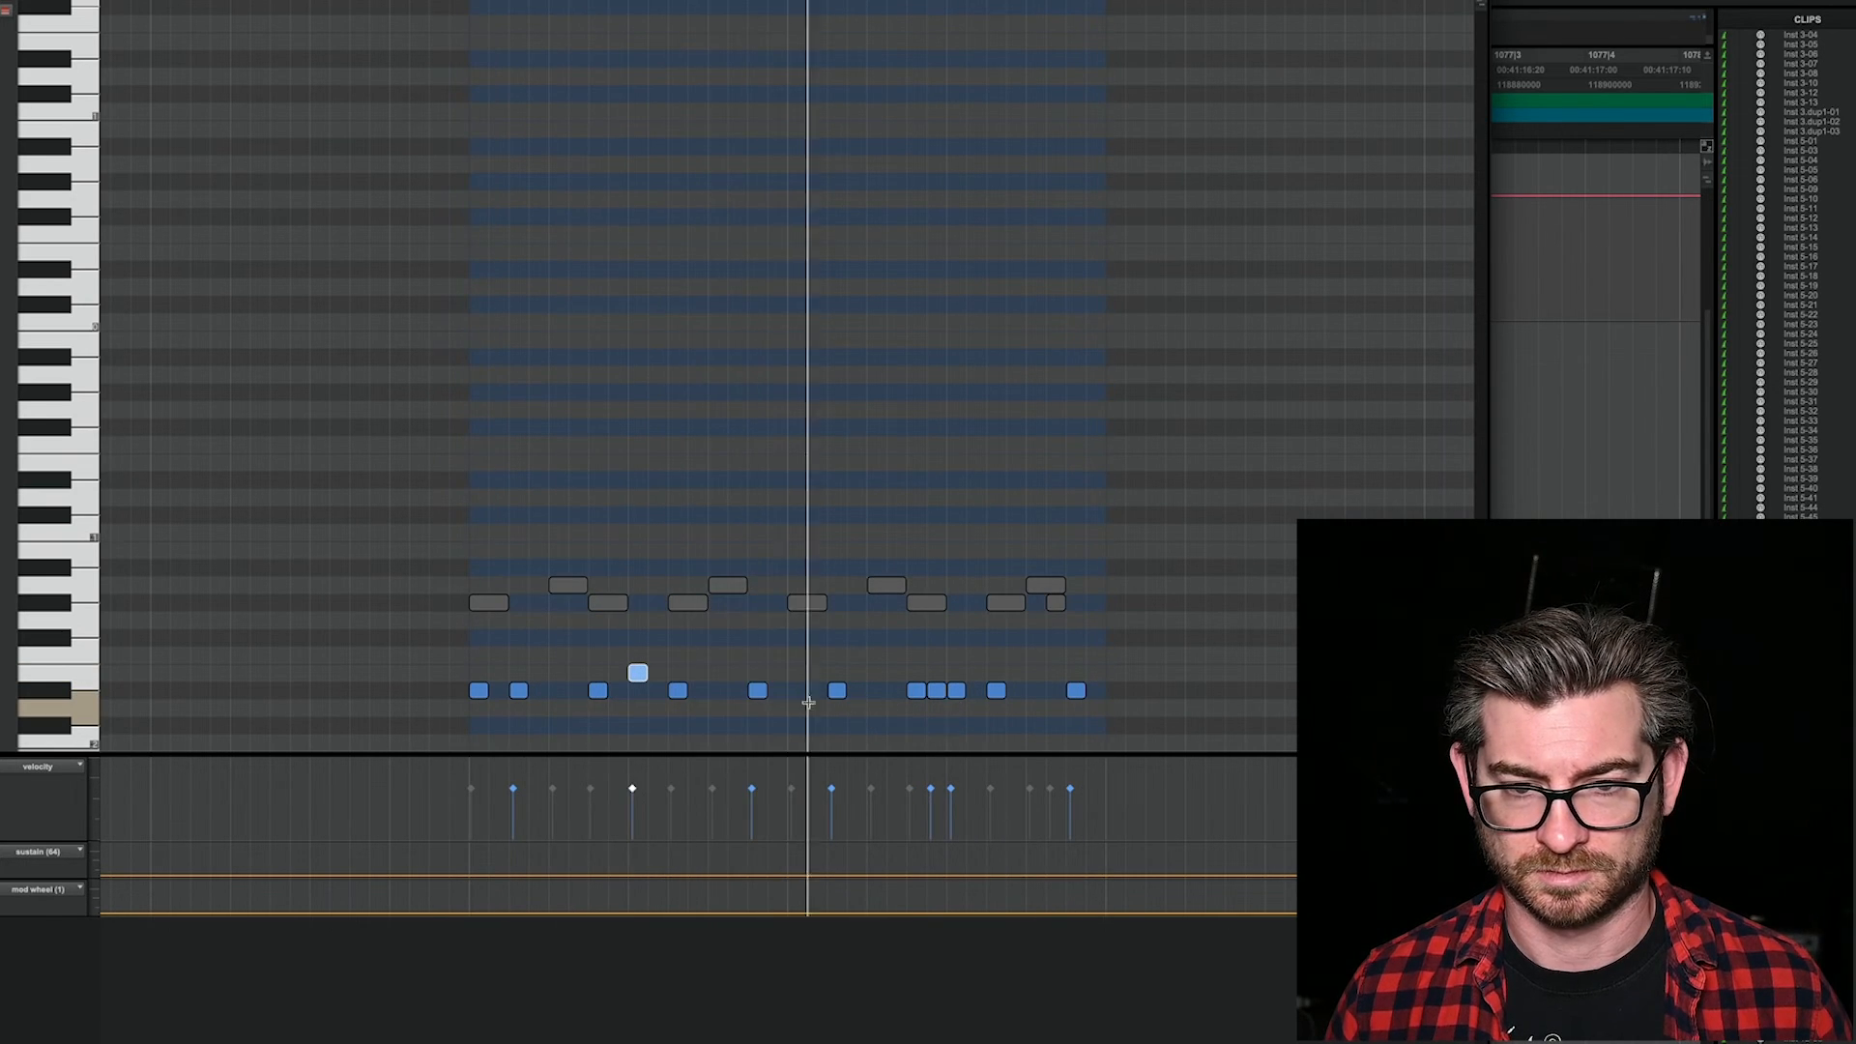
{"action": "left_click_drag", "start_coordinate": [640, 674], "coordinate": [640, 628]}
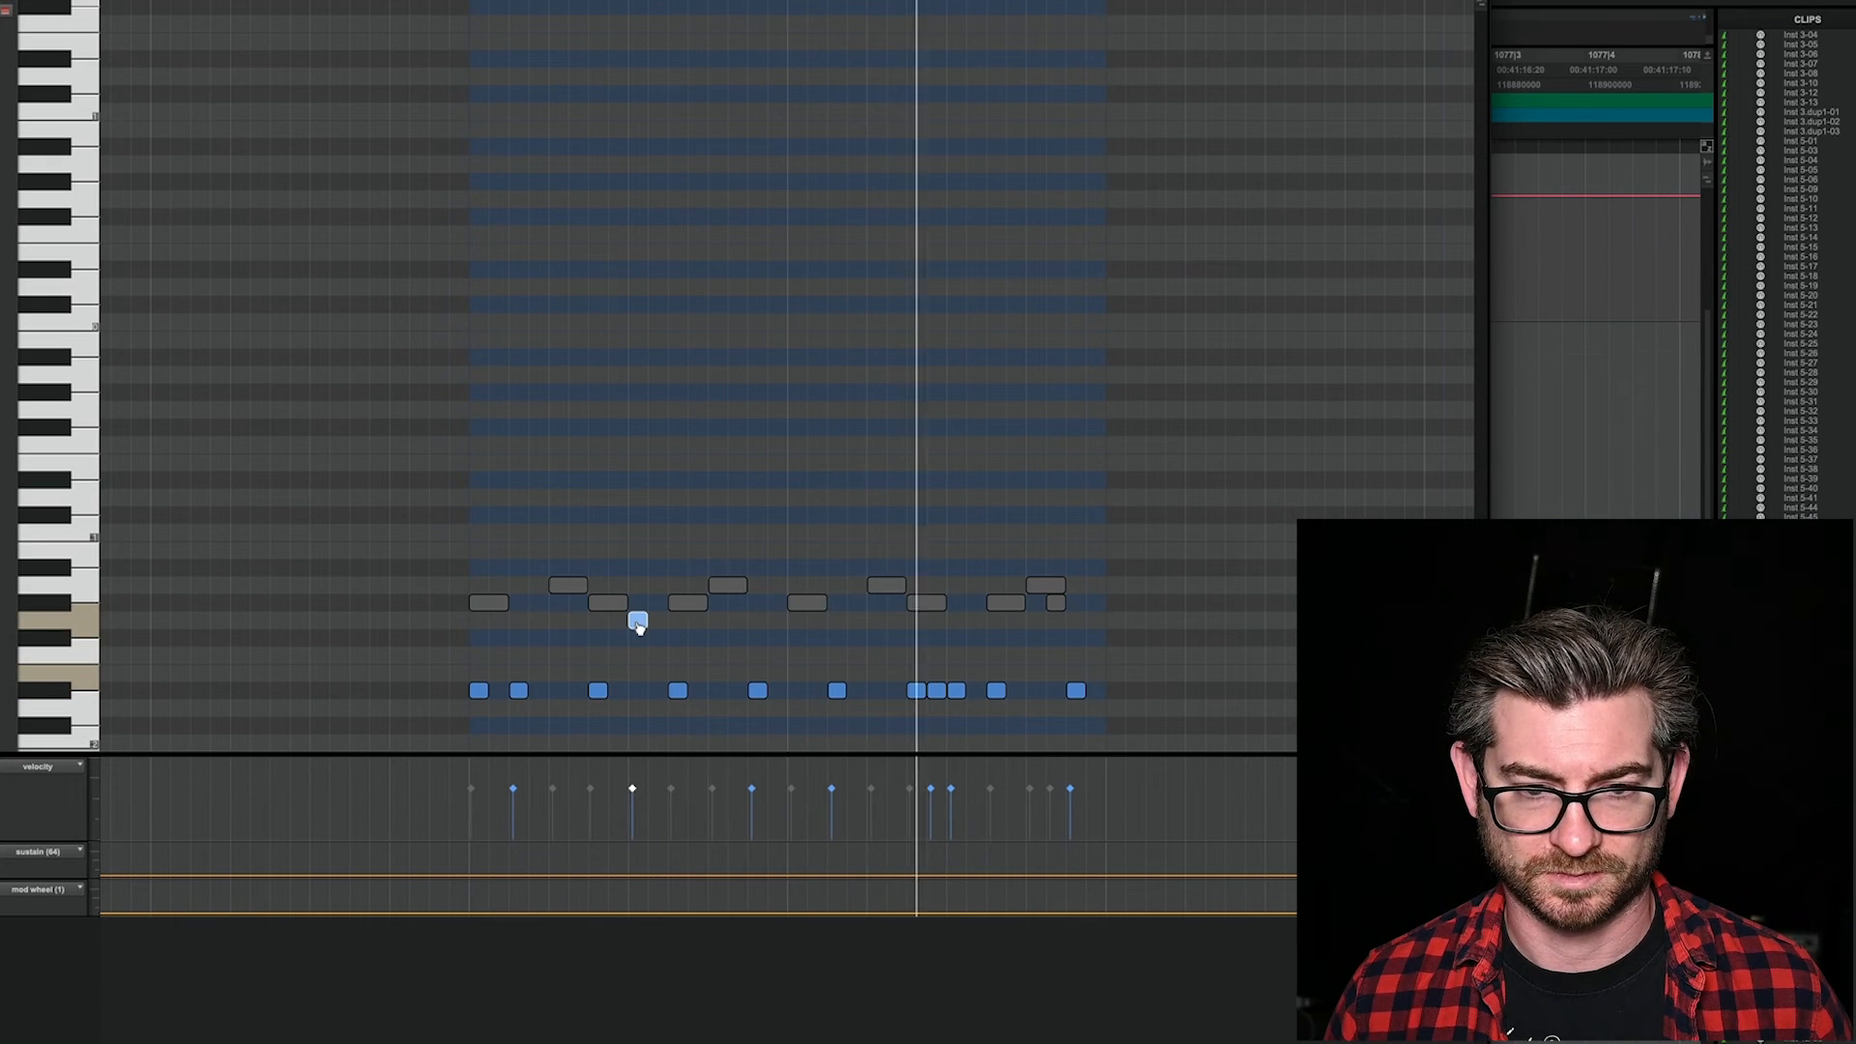
{"action": "left_click_drag", "start_coordinate": [639, 629], "coordinate": [639, 737]}
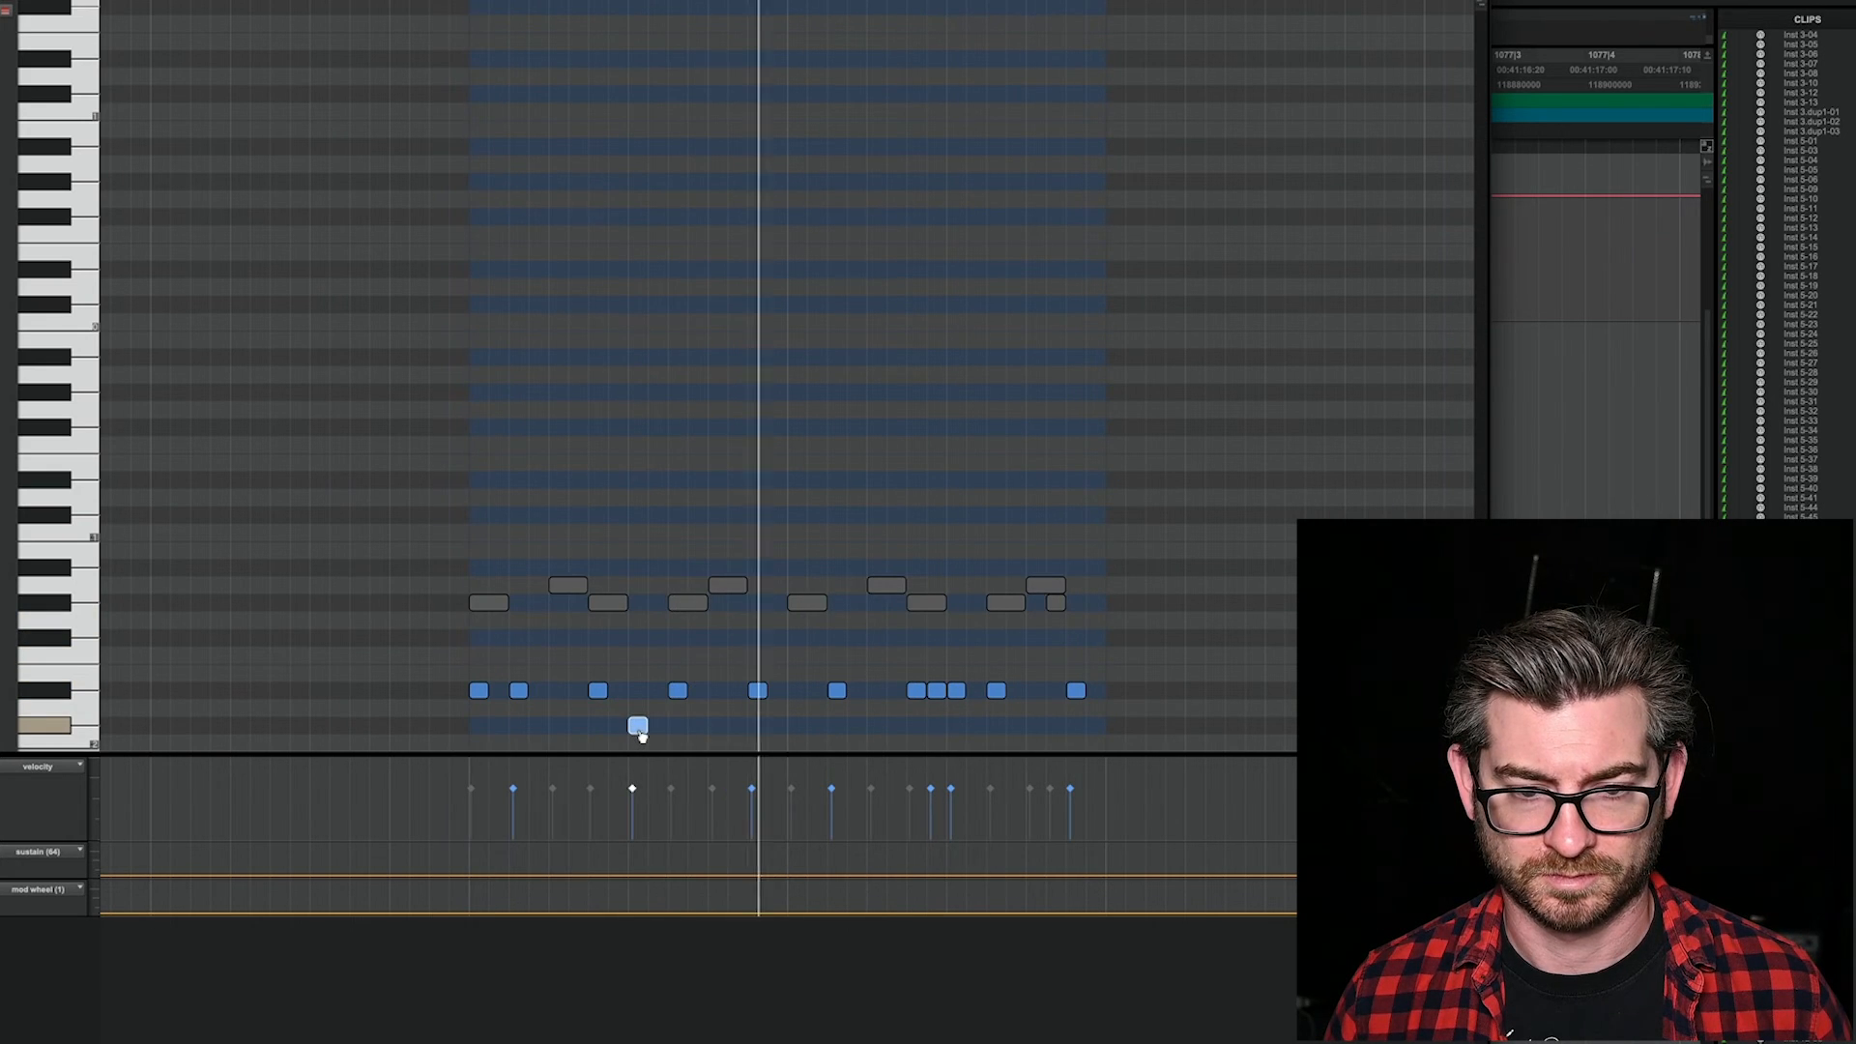
{"action": "left_click_drag", "start_coordinate": [643, 737], "coordinate": [969, 737]}
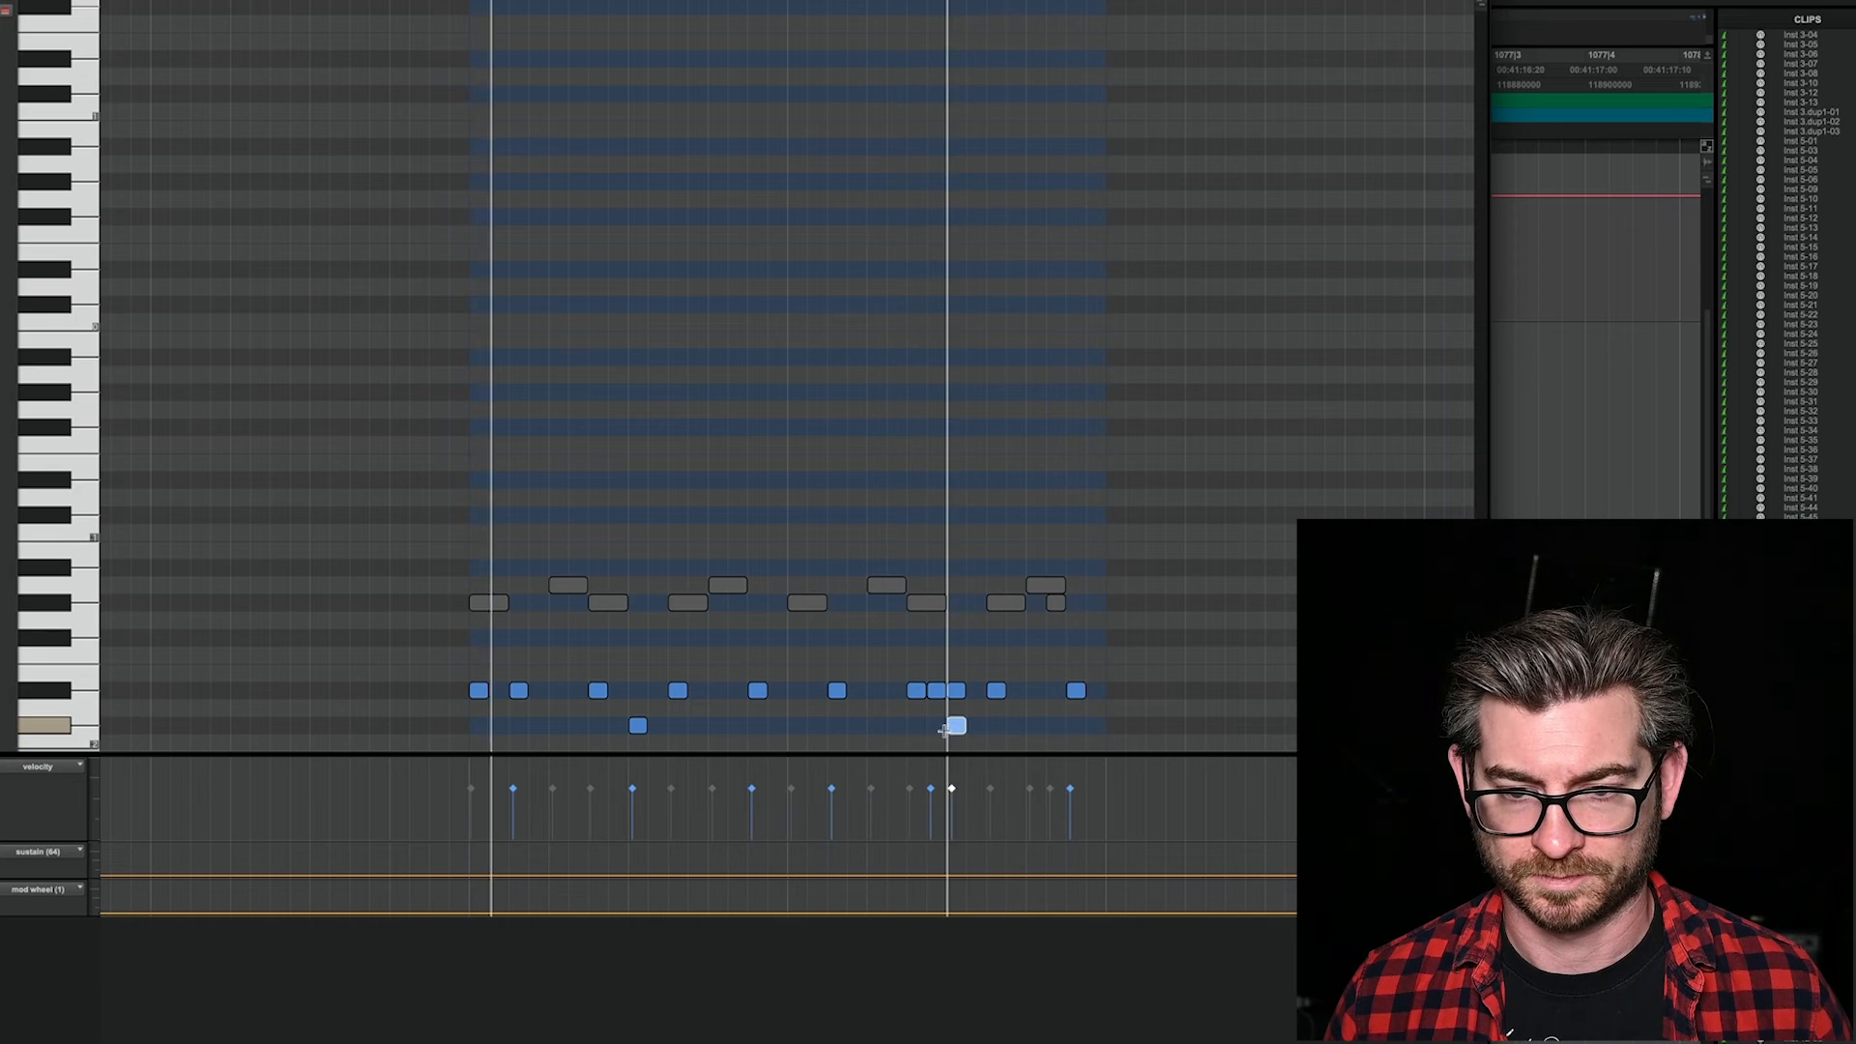
{"action": "key", "text": "super+w"}
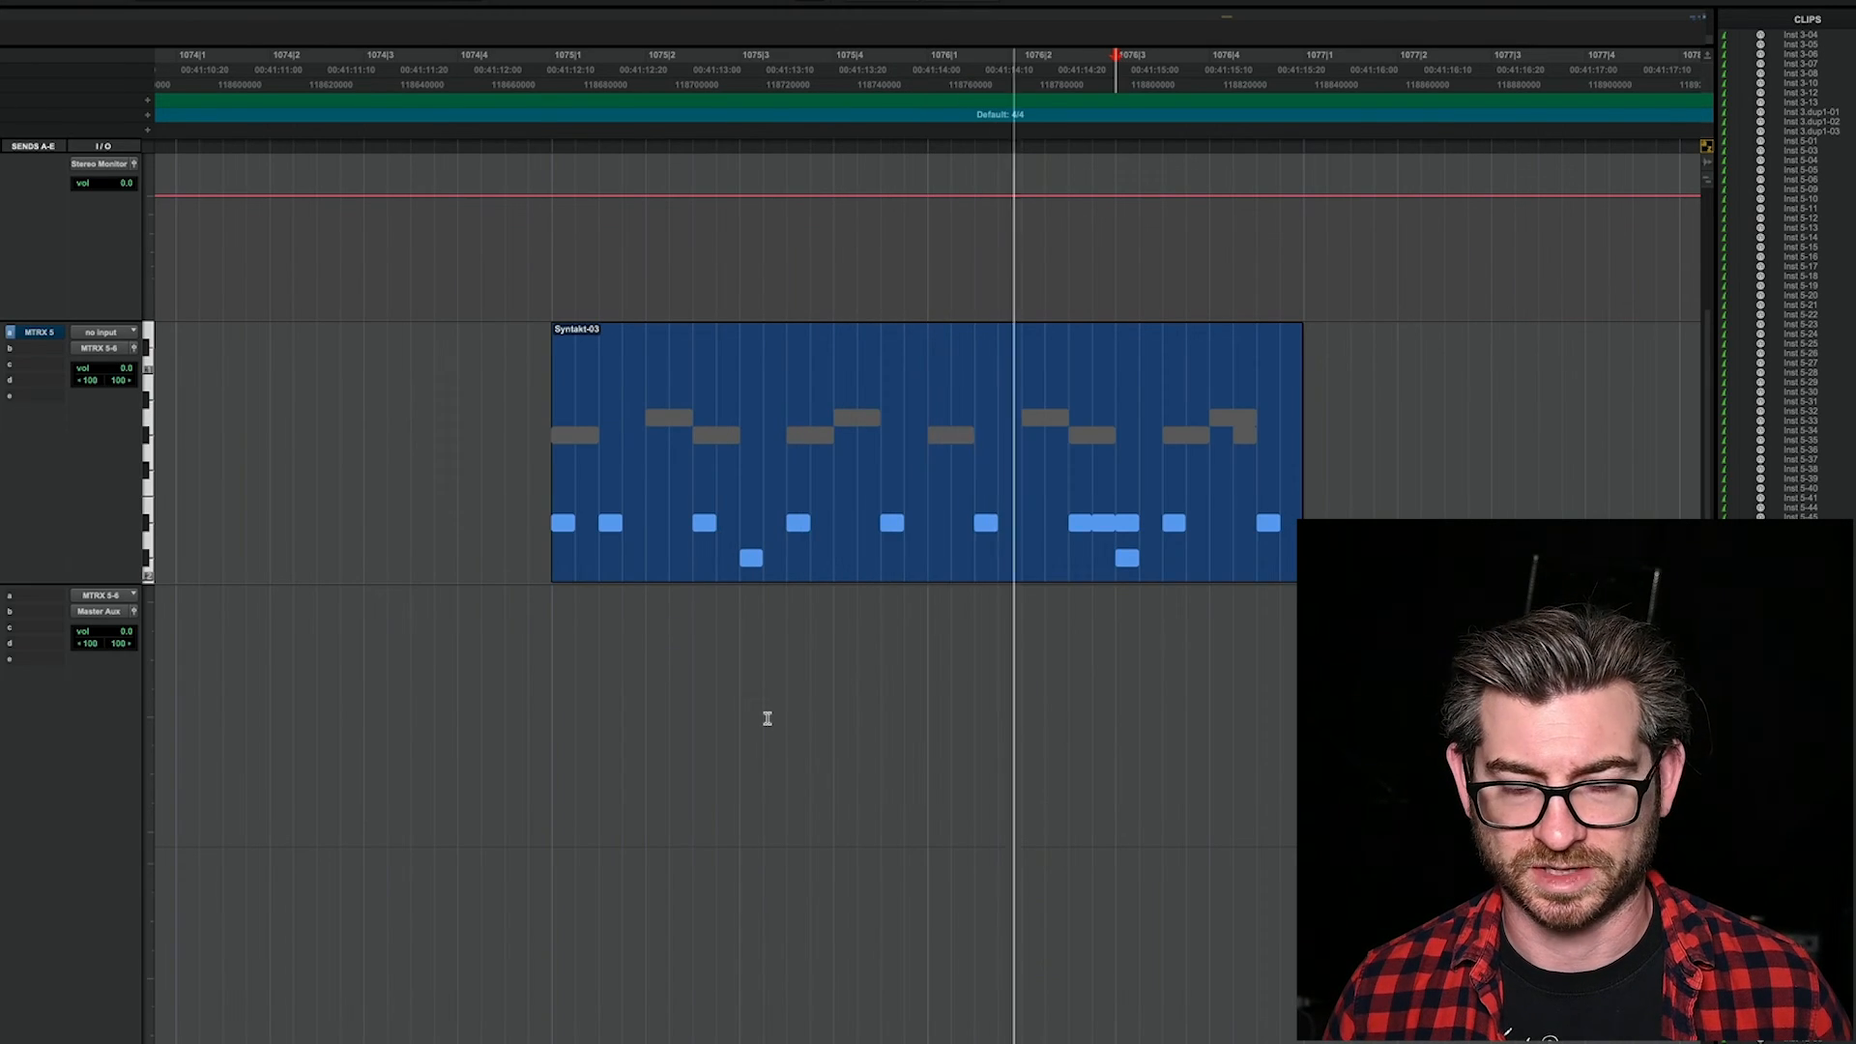
Step: Switch to H90 Control, try the program's overall Mix at about 50%, and return it to 100%
{"action": "key", "text": "super+Tab"}
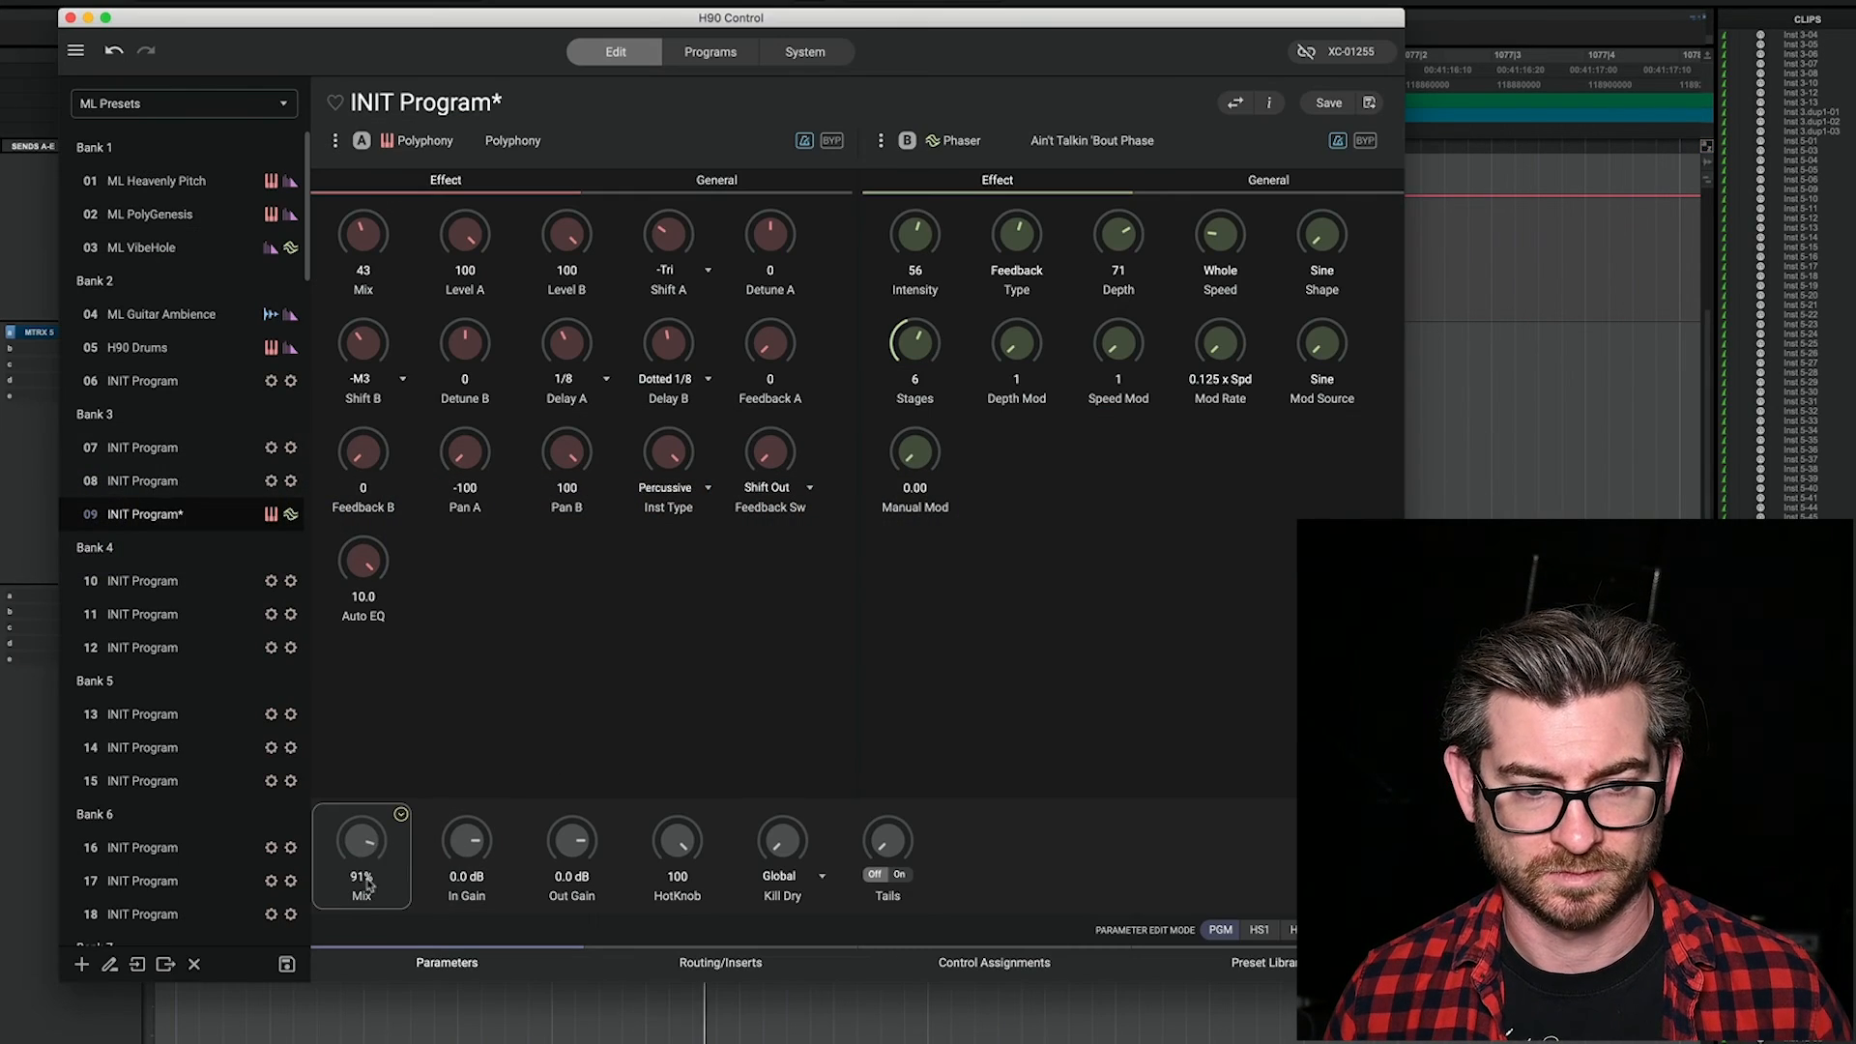
{"action": "left_click_drag", "start_coordinate": [372, 984], "coordinate": [372, 988]}
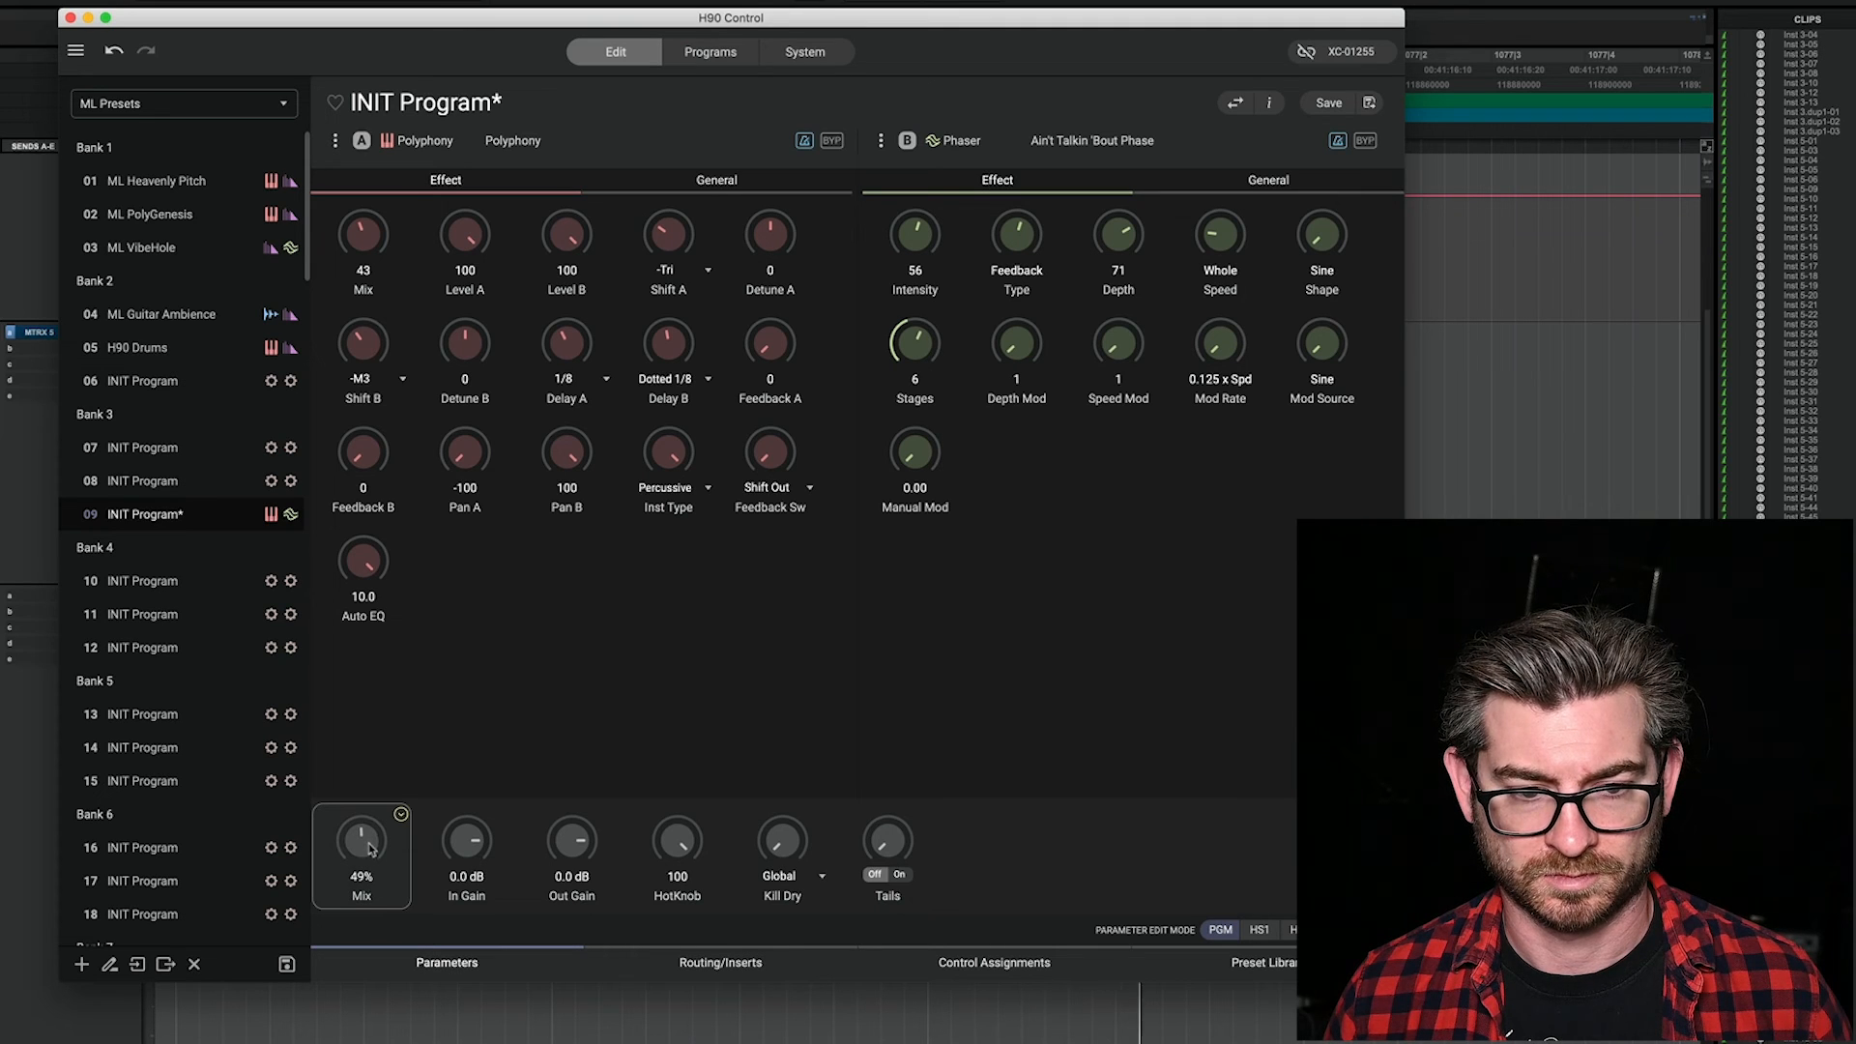
{"action": "left_click_drag", "start_coordinate": [371, 847], "coordinate": [374, 868]}
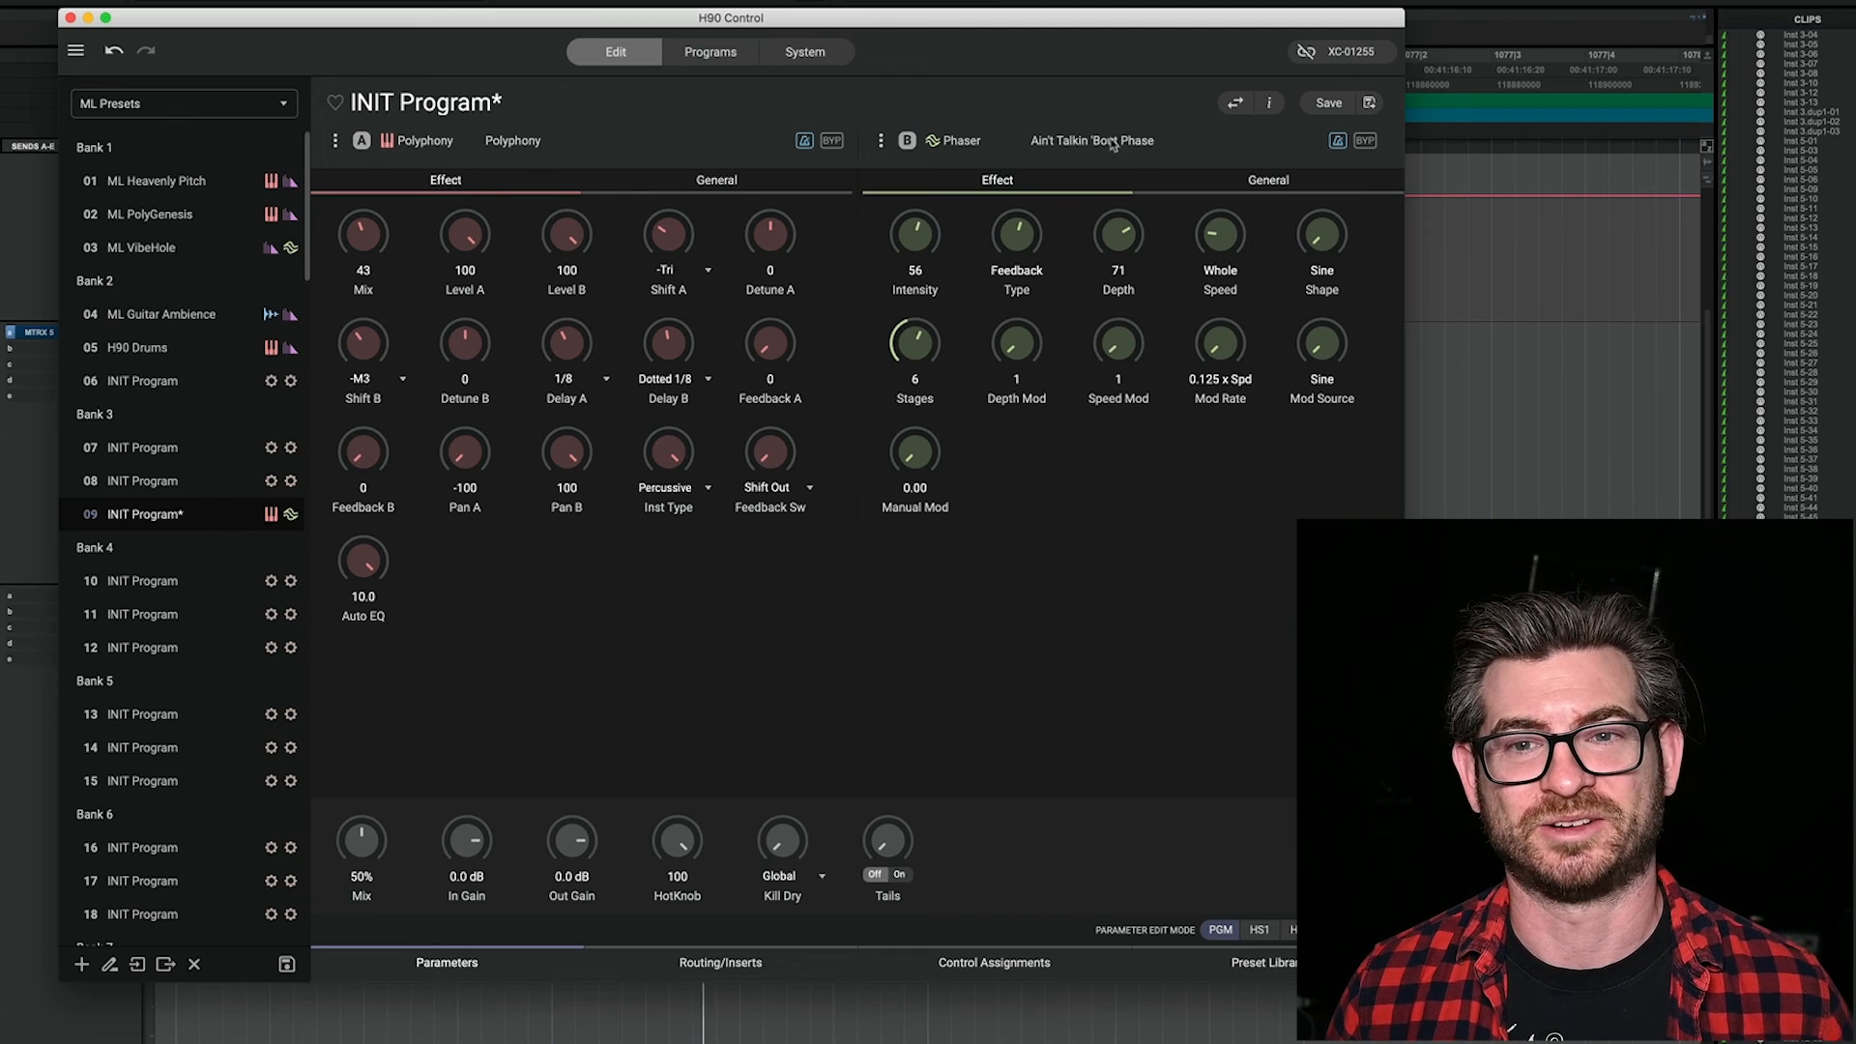
{"action": "left_click_drag", "start_coordinate": [375, 669], "coordinate": [377, 660]}
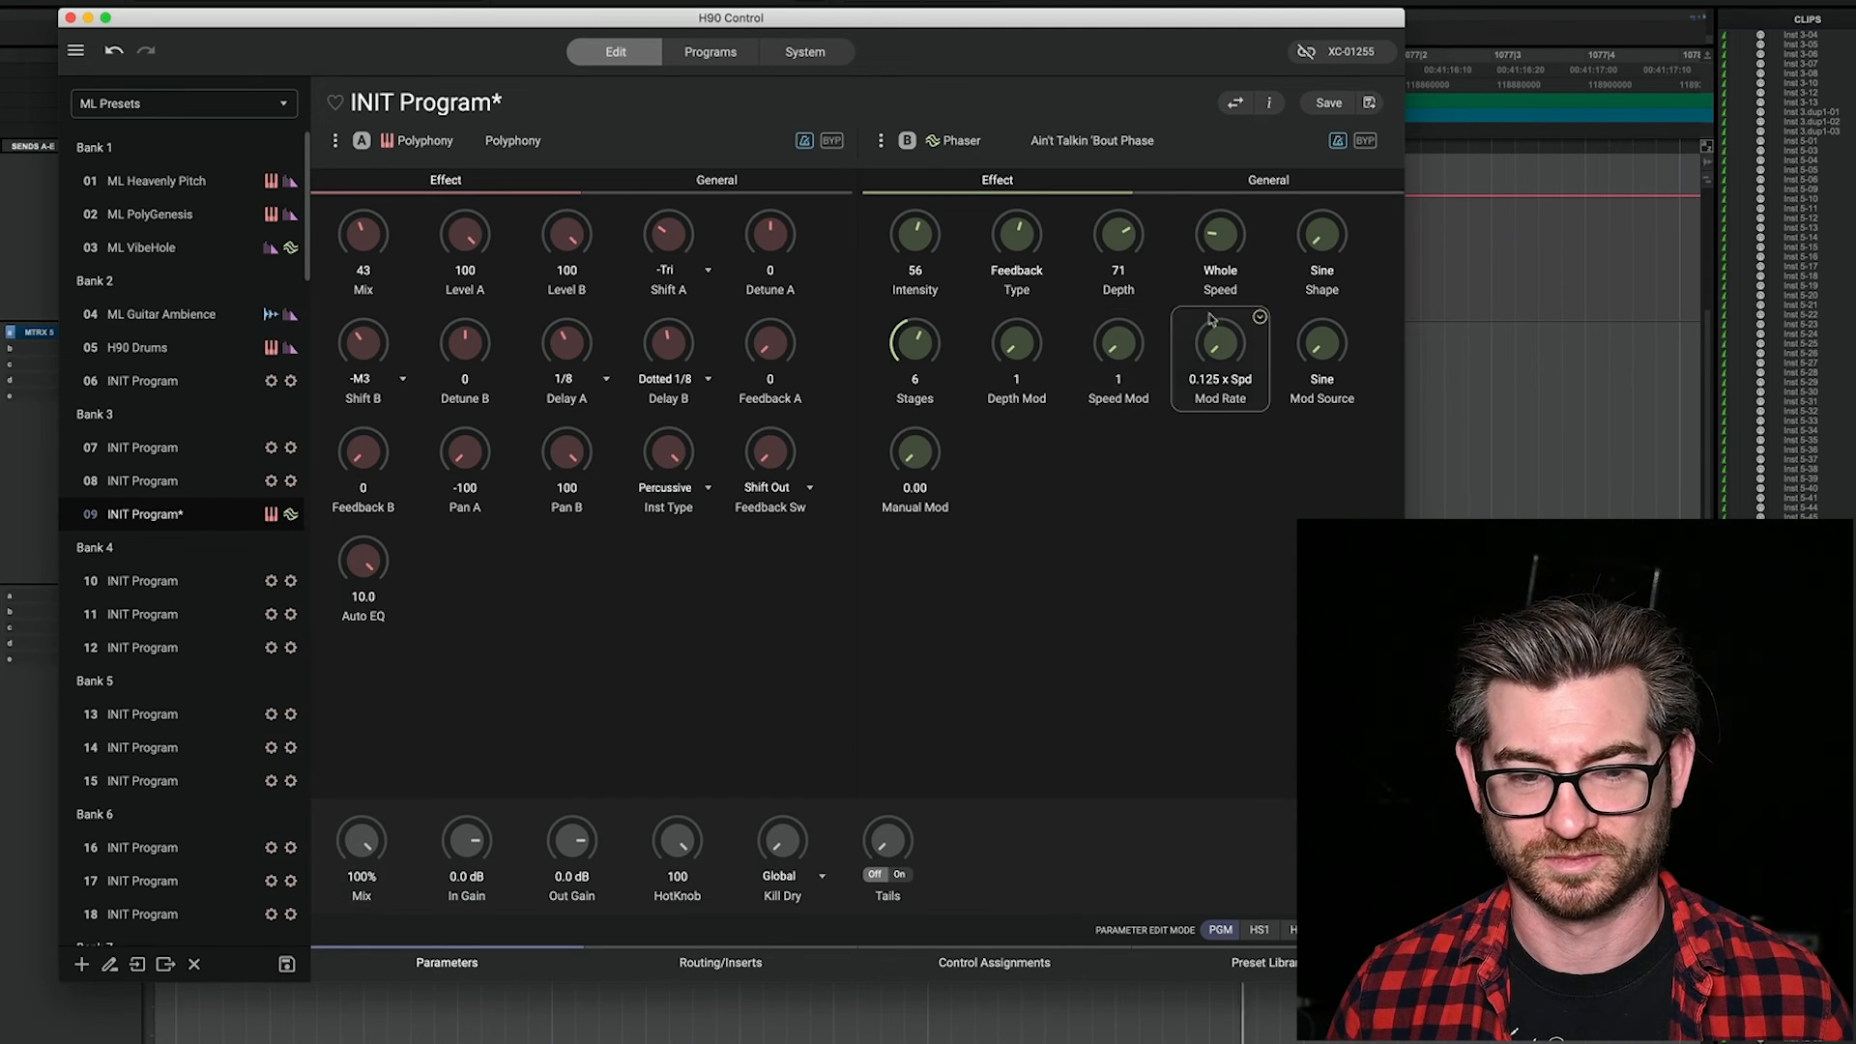
Step: Filter slot B's preset library to Reverb presets with the Wormhole algorithm and choose the ninth preset listed
{"action": "left_click", "coordinate": [1244, 974]}
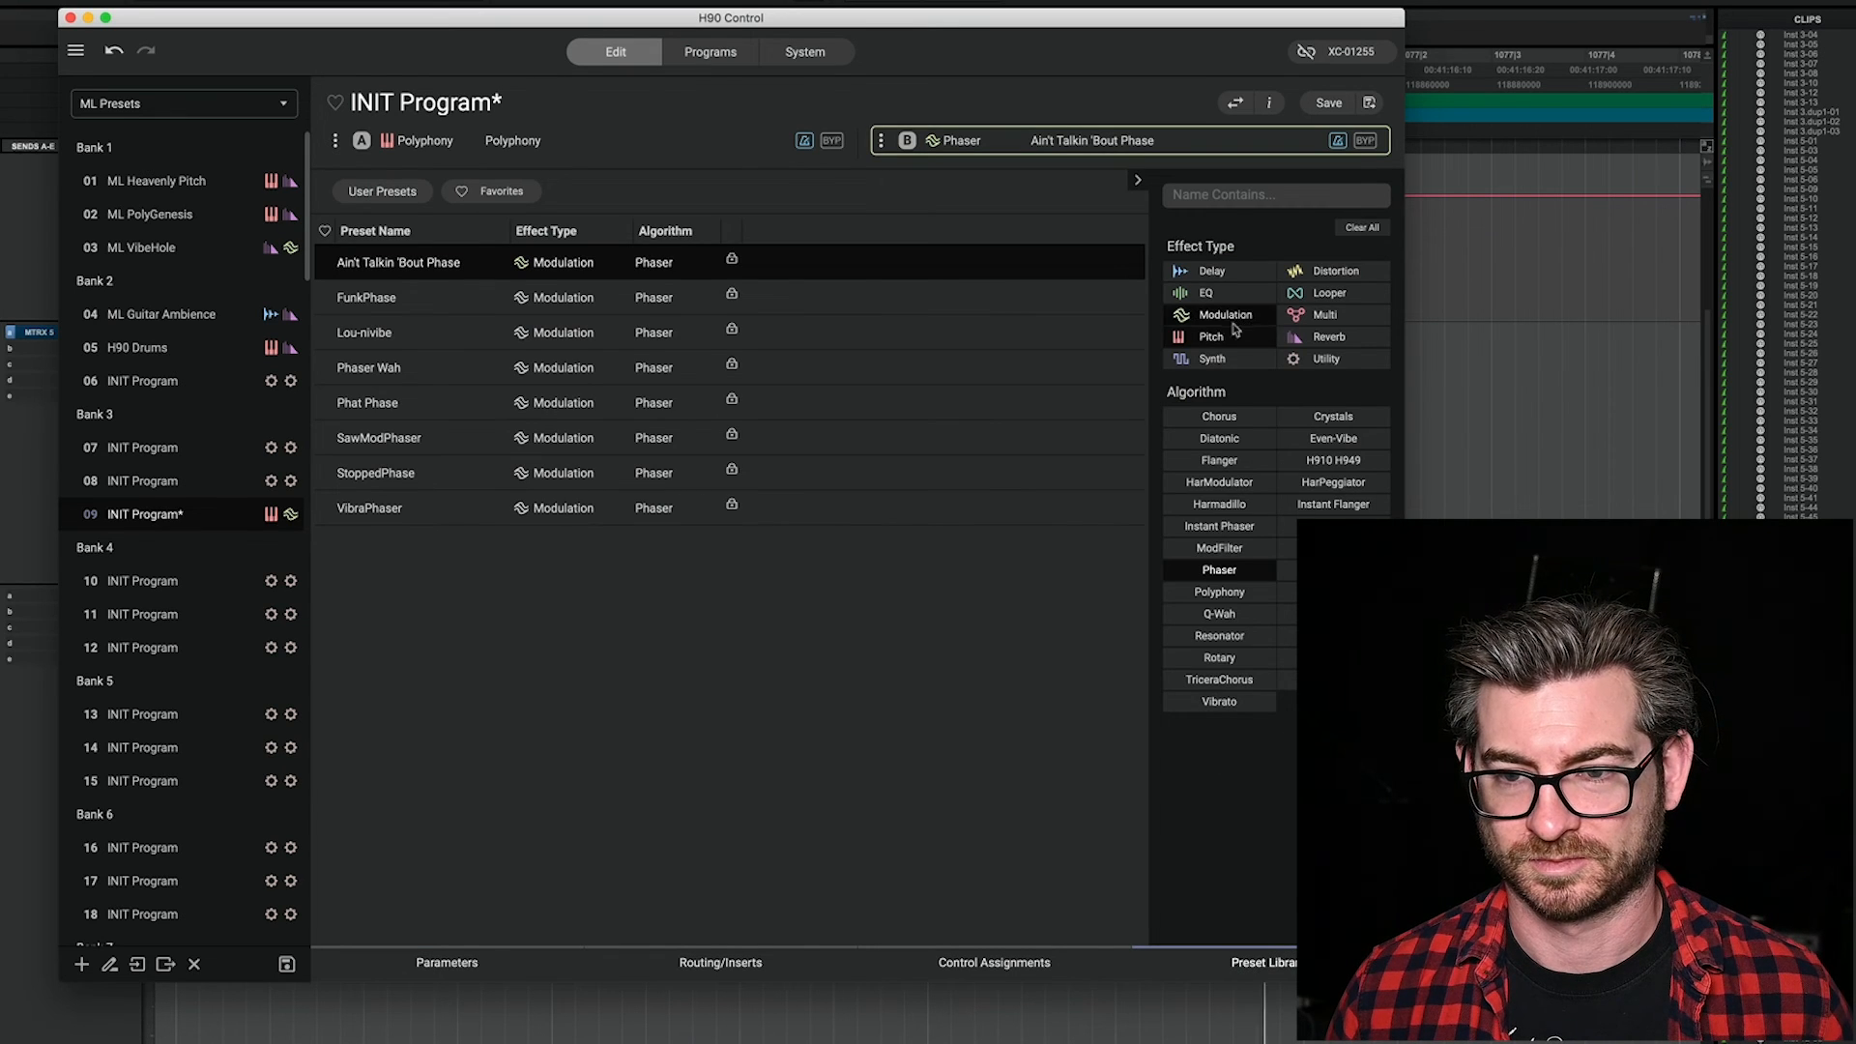
{"action": "left_click", "coordinate": [1234, 332]}
{"action": "left_click", "coordinate": [1233, 317]}
{"action": "left_click", "coordinate": [1356, 339]}
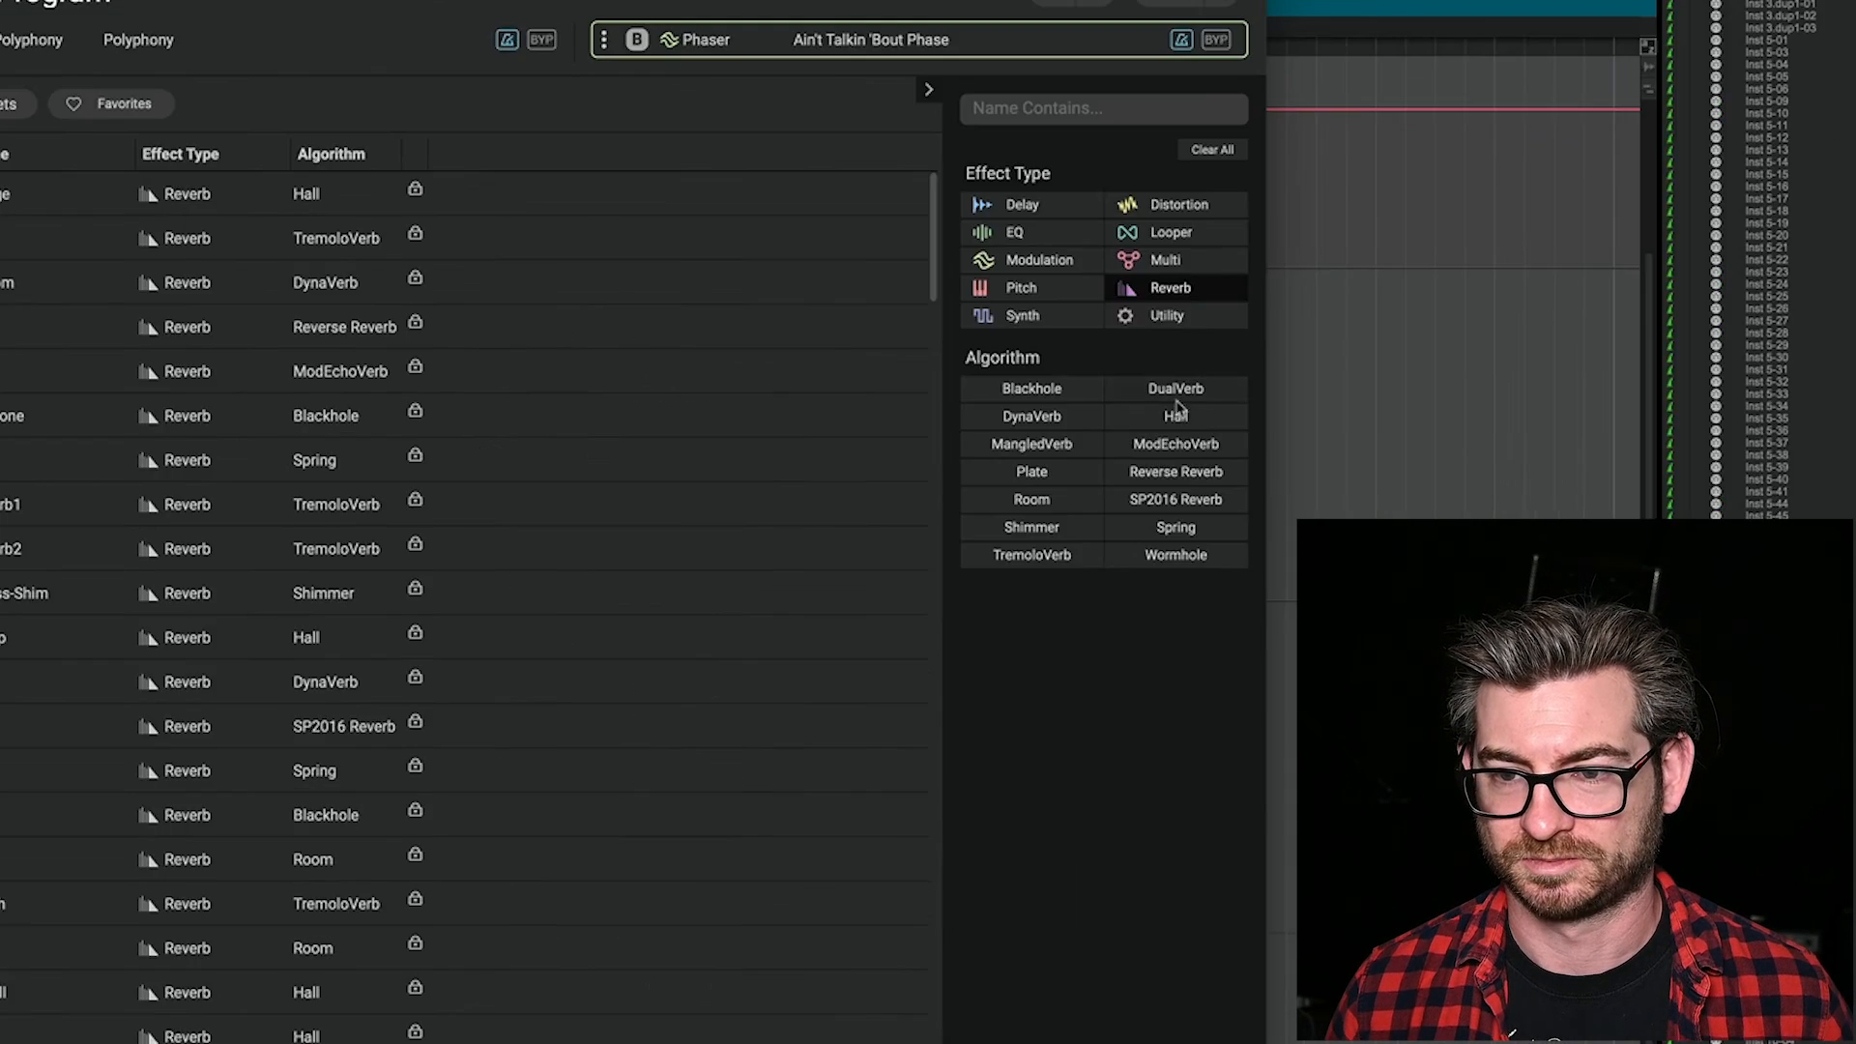
{"action": "left_click", "coordinate": [1164, 557]}
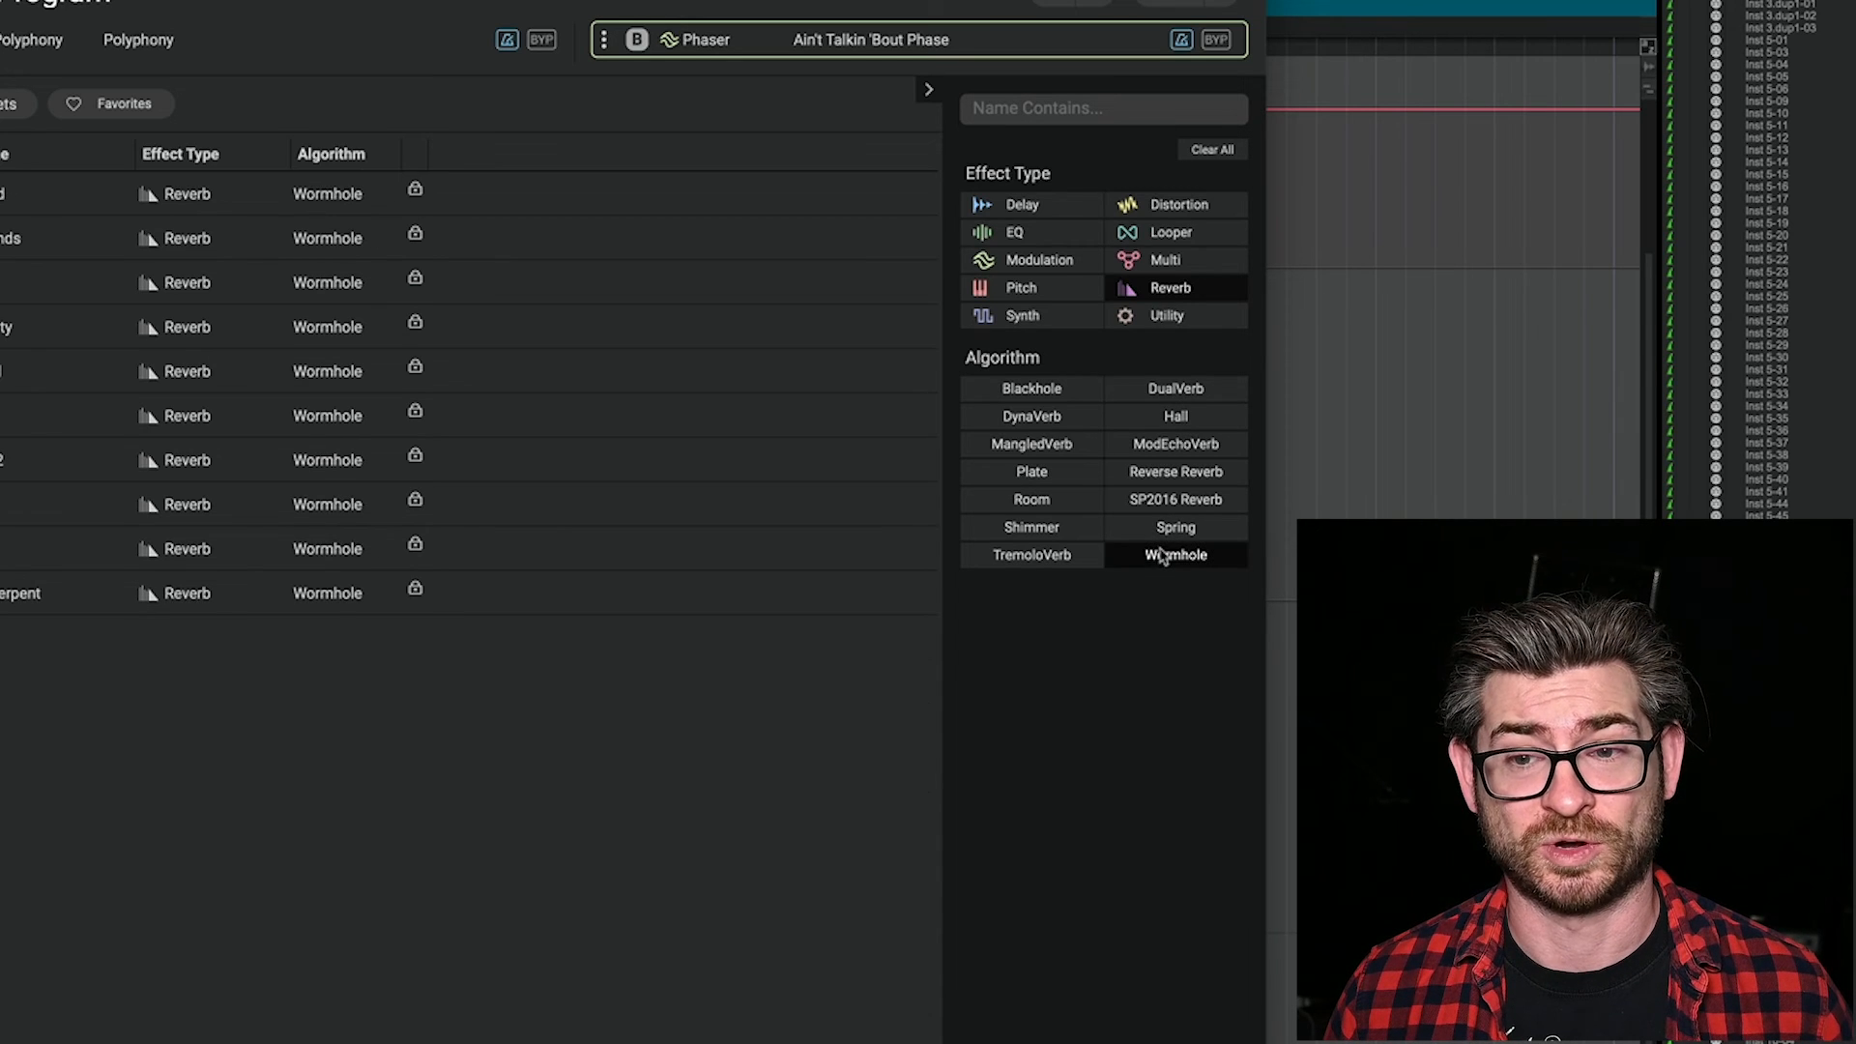
{"action": "left_click", "coordinate": [38, 548]}
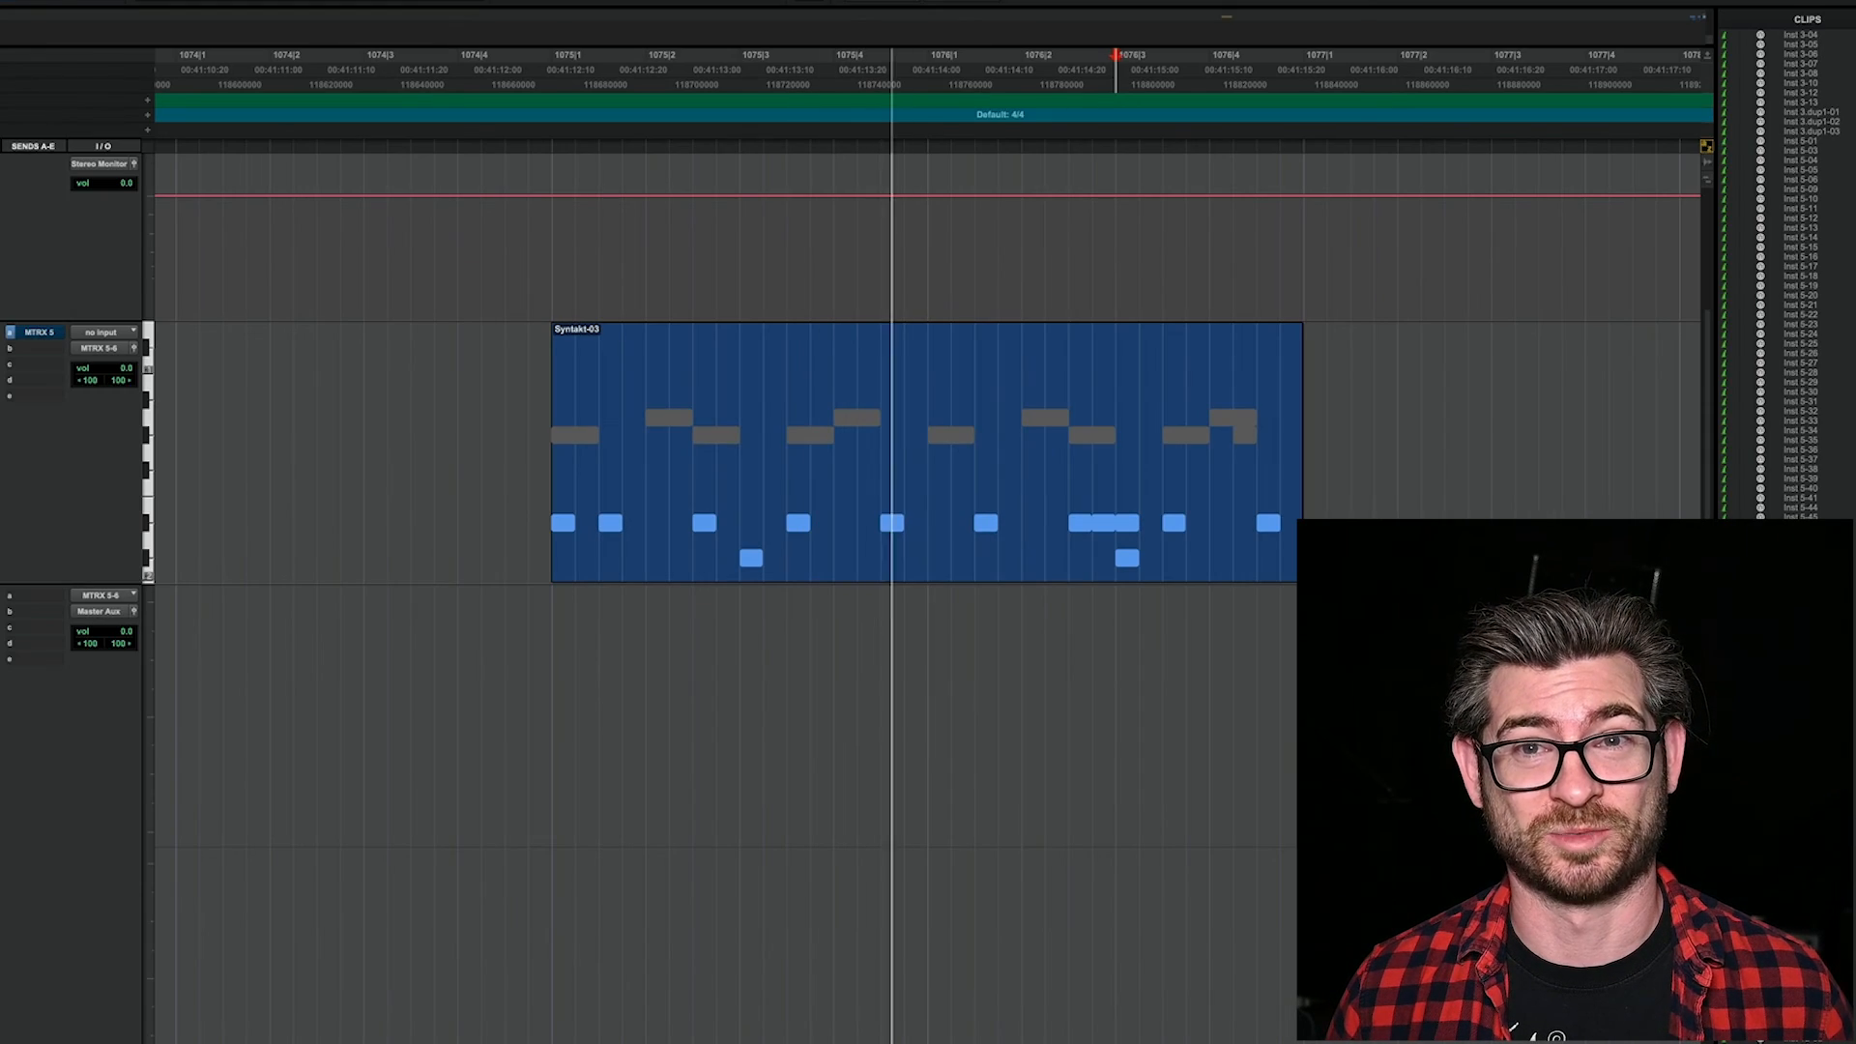
Step: Stop the pattern's playback and play back the recorded H90_07-02, H90_06, H90_05 and H90_03-03 clips together in Pro Tools
{"action": "key", "text": "space"}
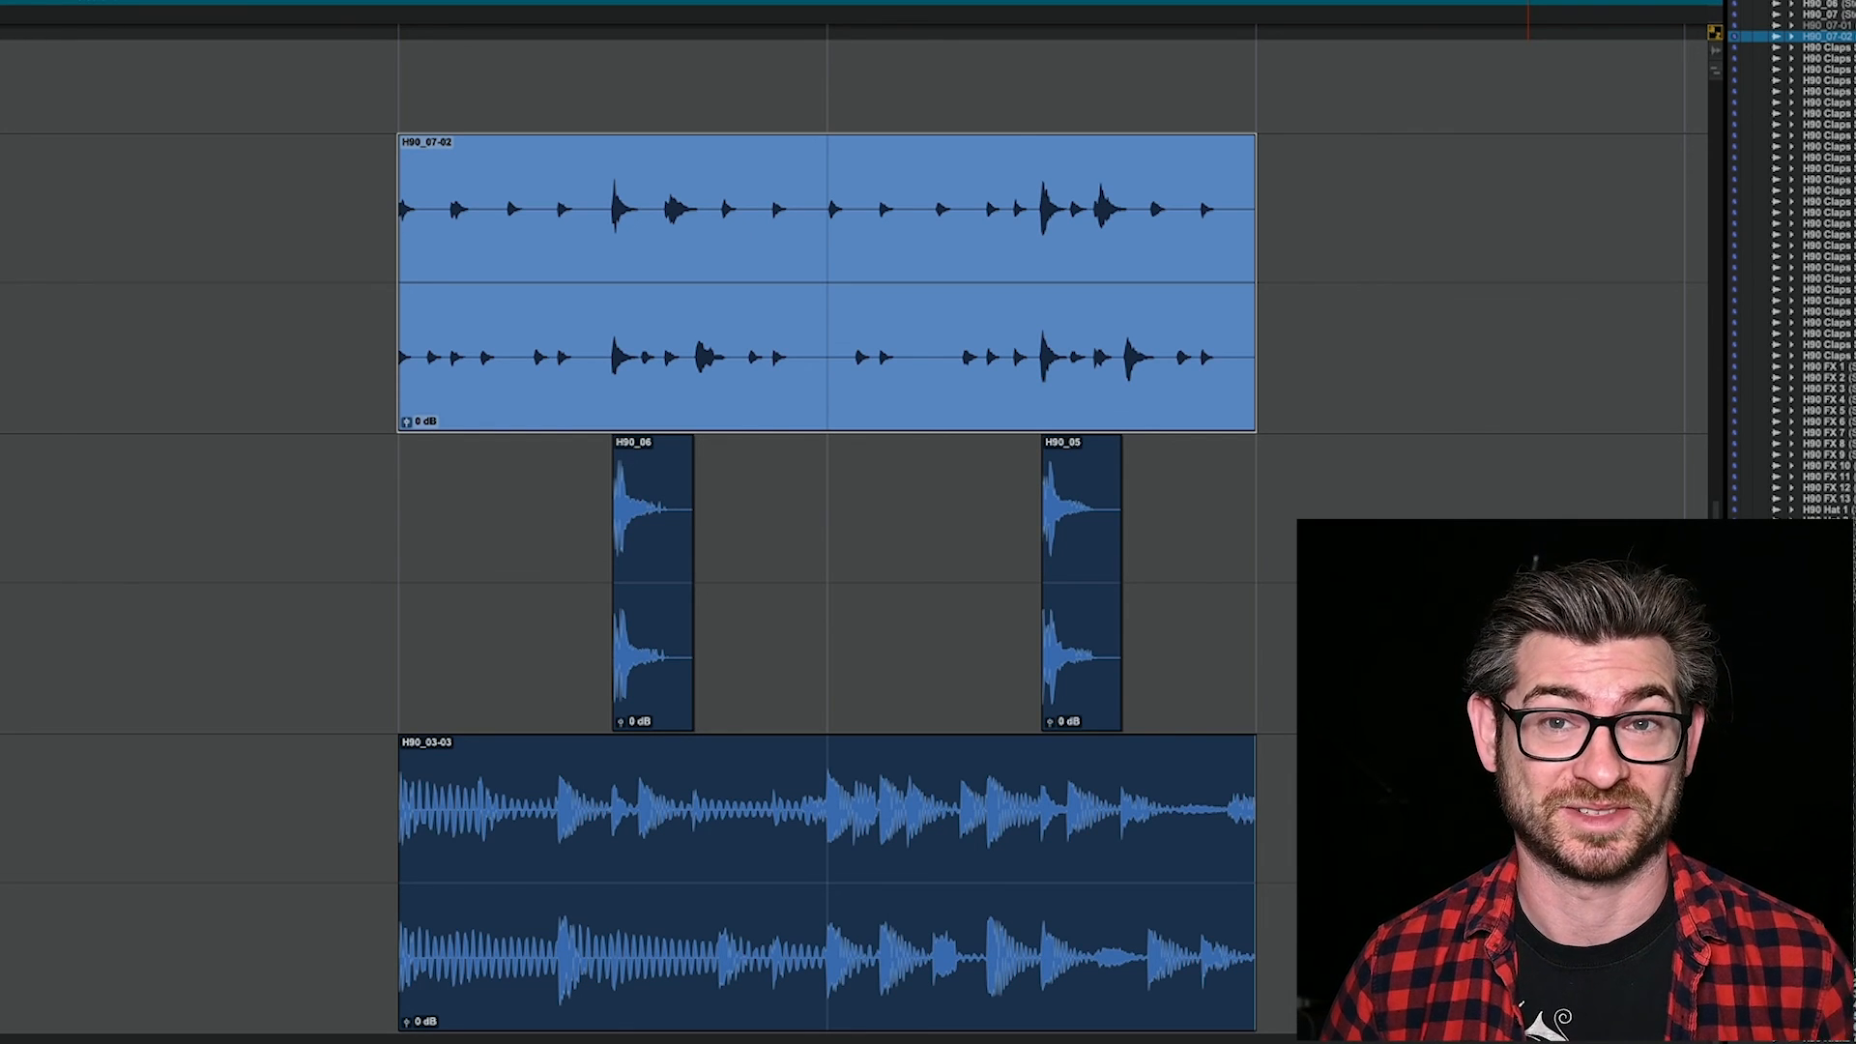
{"action": "key", "text": "space"}
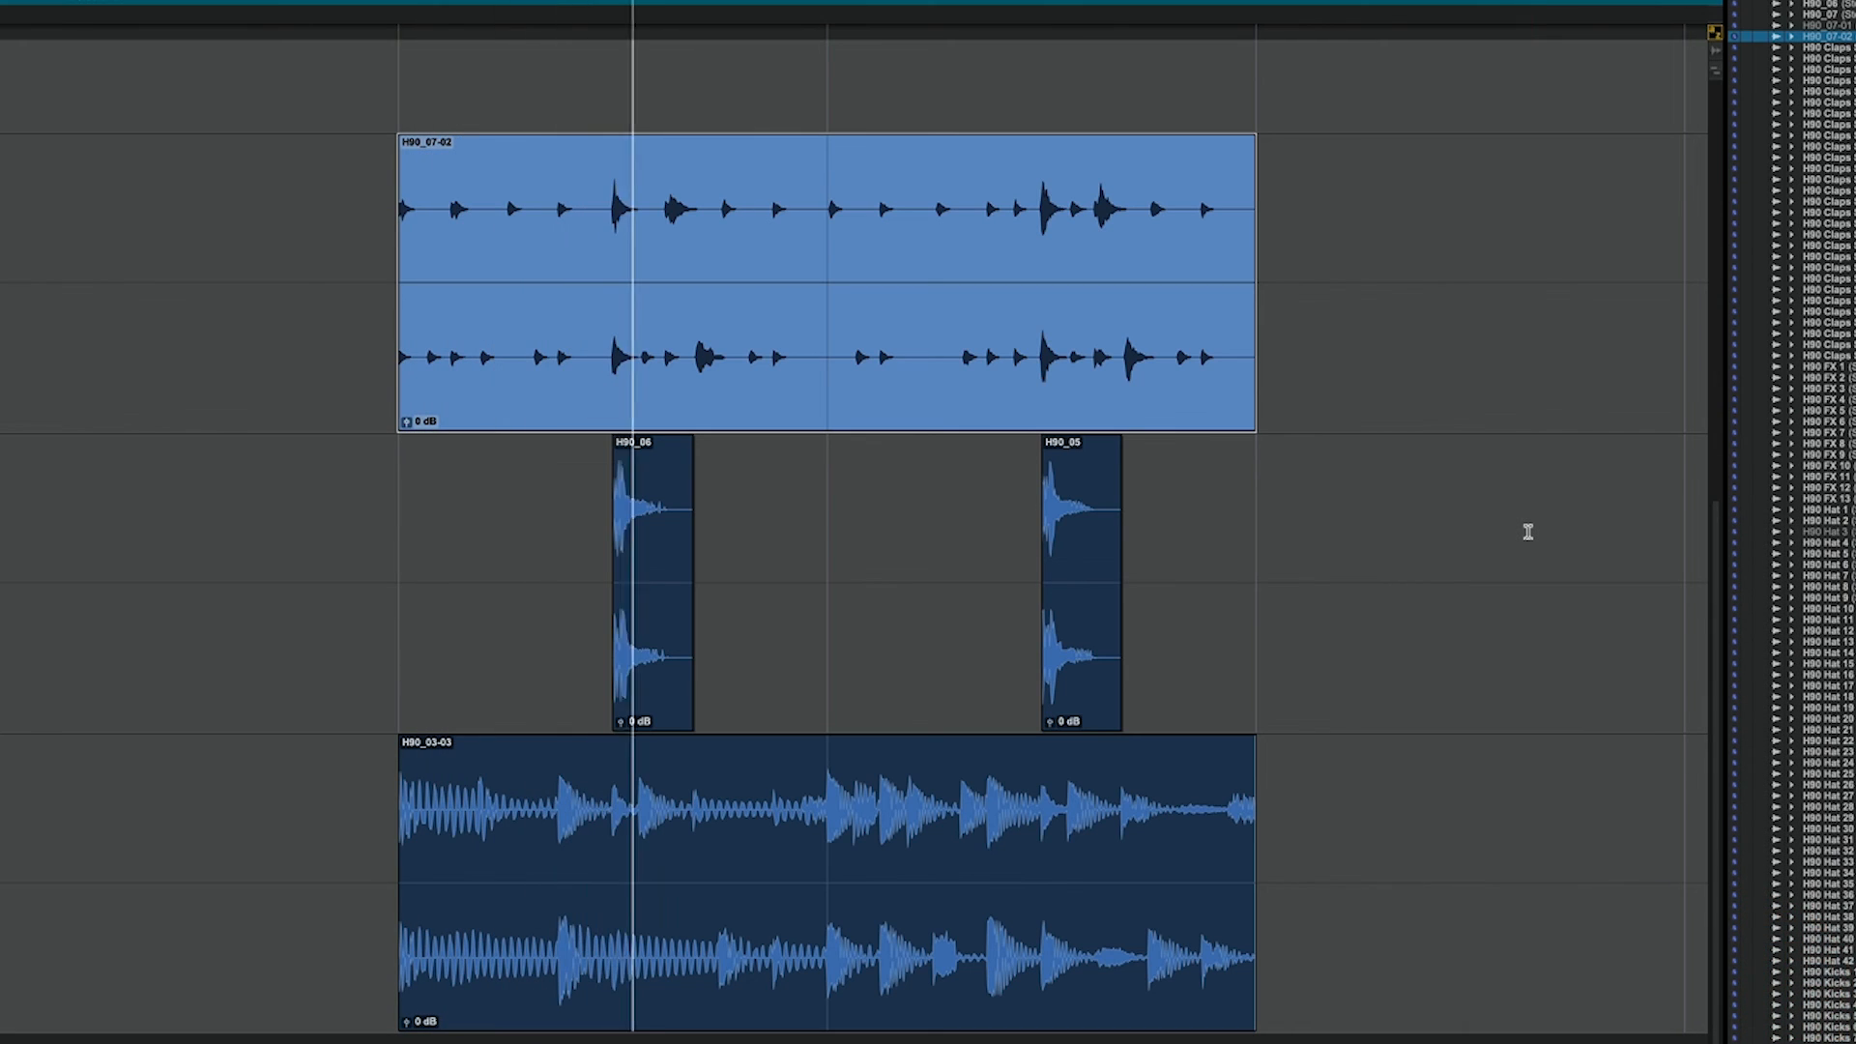